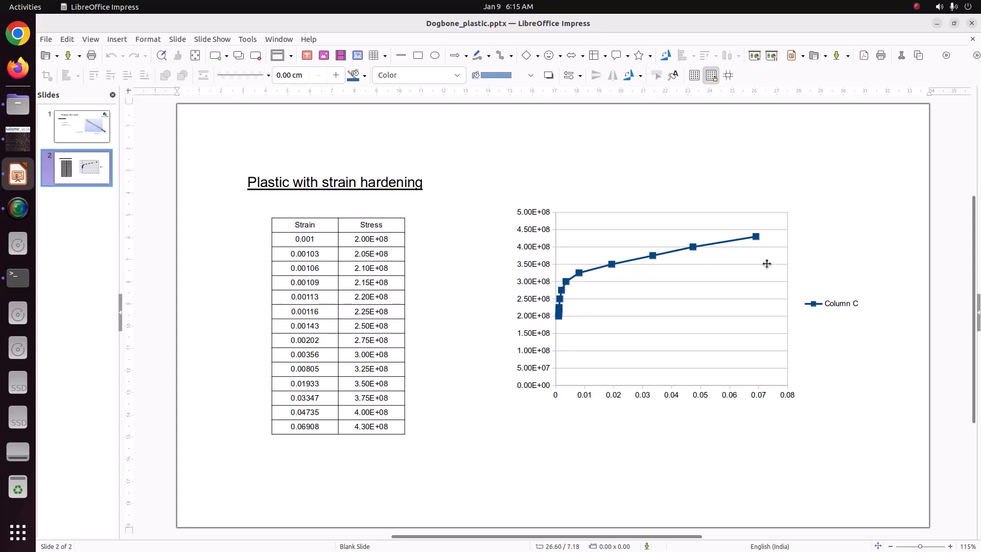
Step: Switch to Salome-Meca, activate the Geometry module and expand the Geometry tree
click(18, 139)
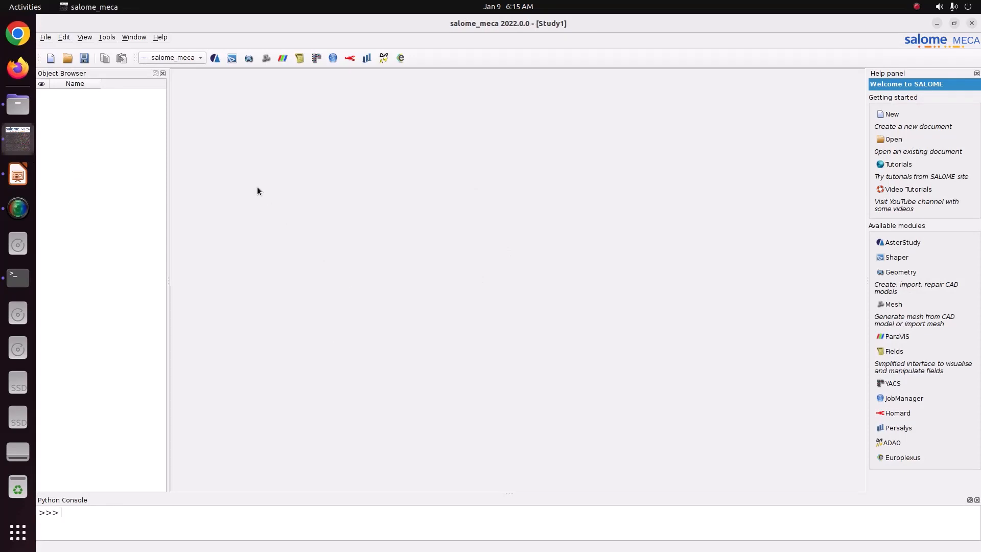
click(169, 57)
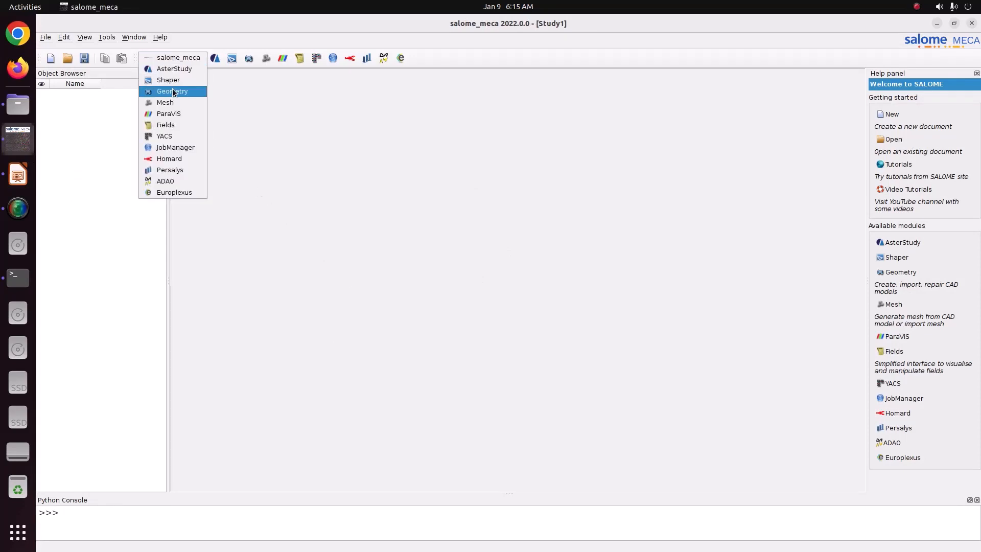
click(172, 88)
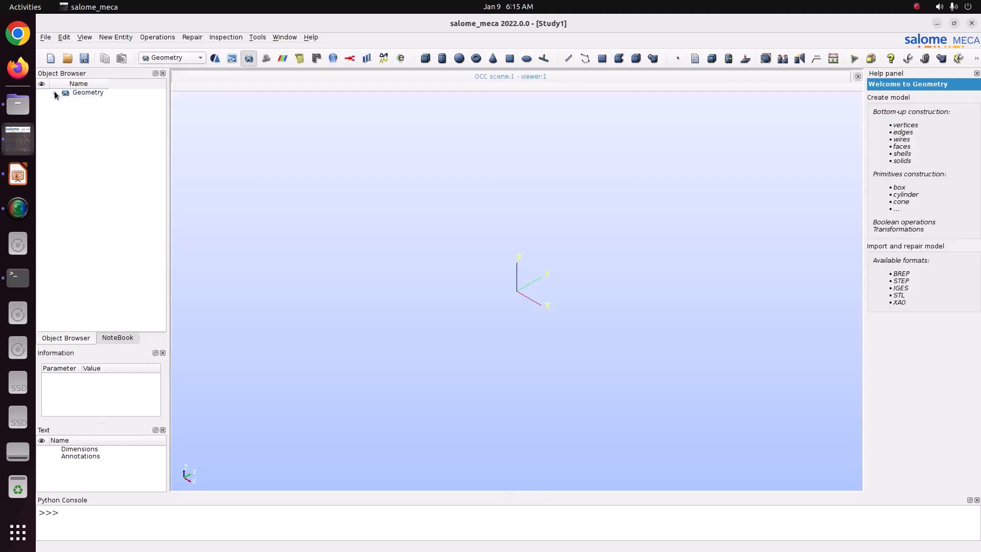
click(54, 92)
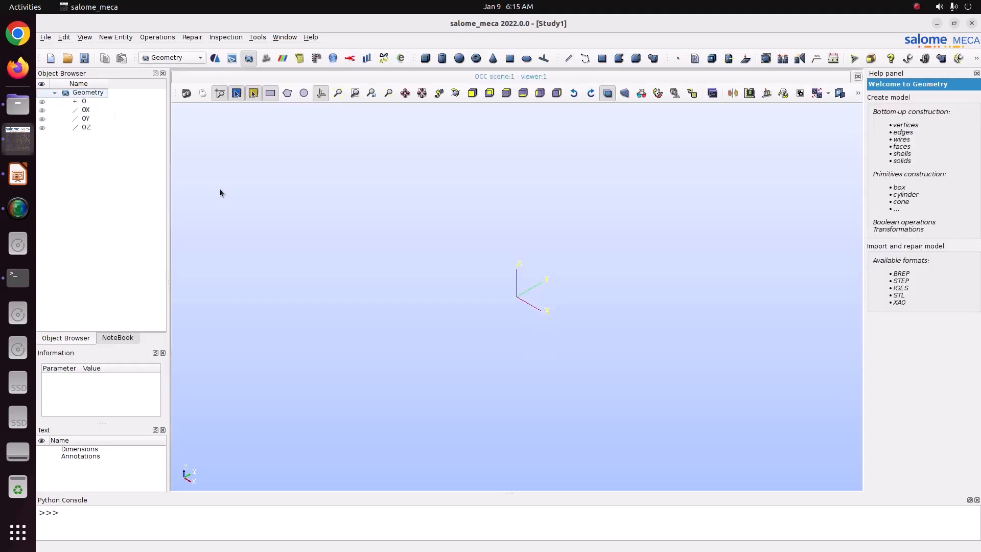
Step: Import Tensile_sample.STEP from the 71_plastic_dog folder, taking its embedded millimetre units into account, and fit the part in the view
click(46, 37)
mouse_move(64, 145)
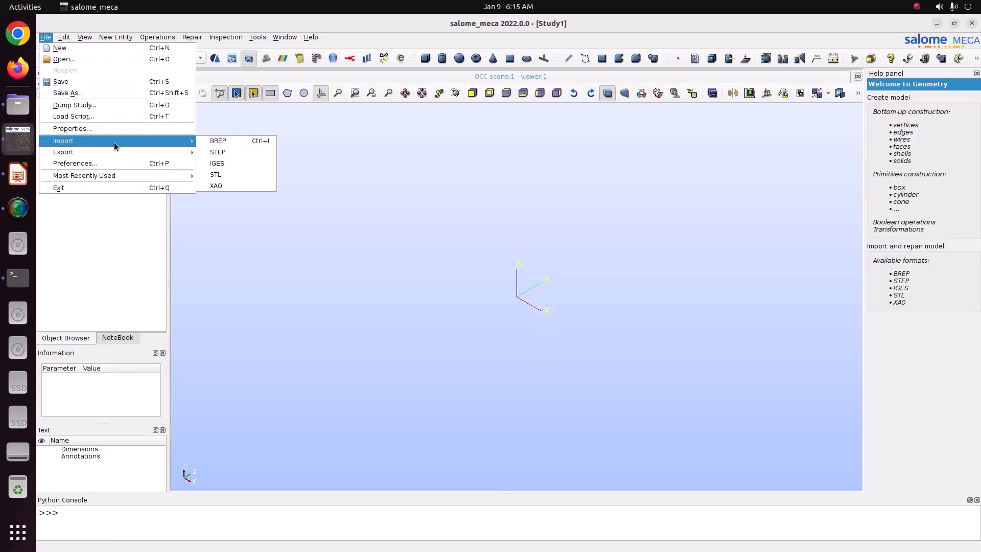
click(217, 153)
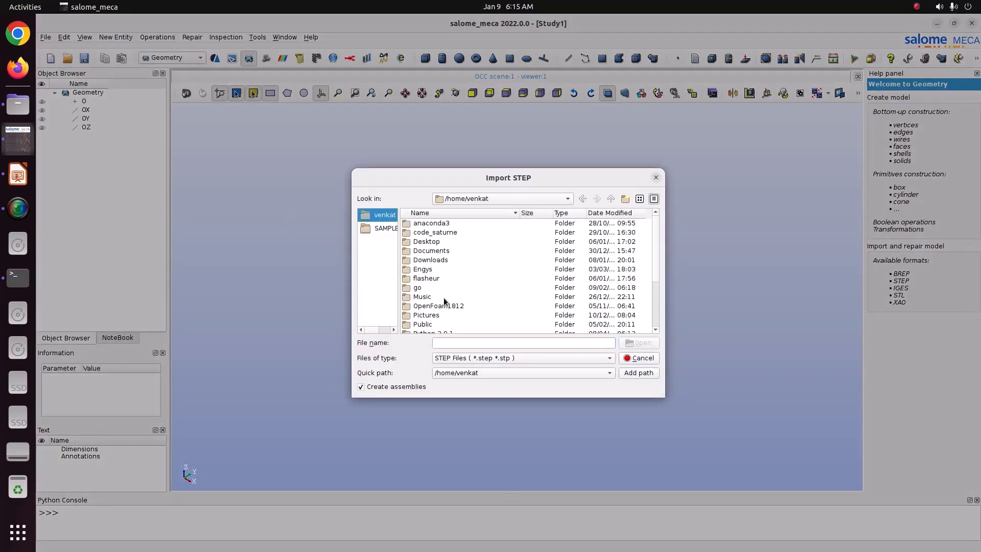
double_click(426, 315)
double_click(424, 234)
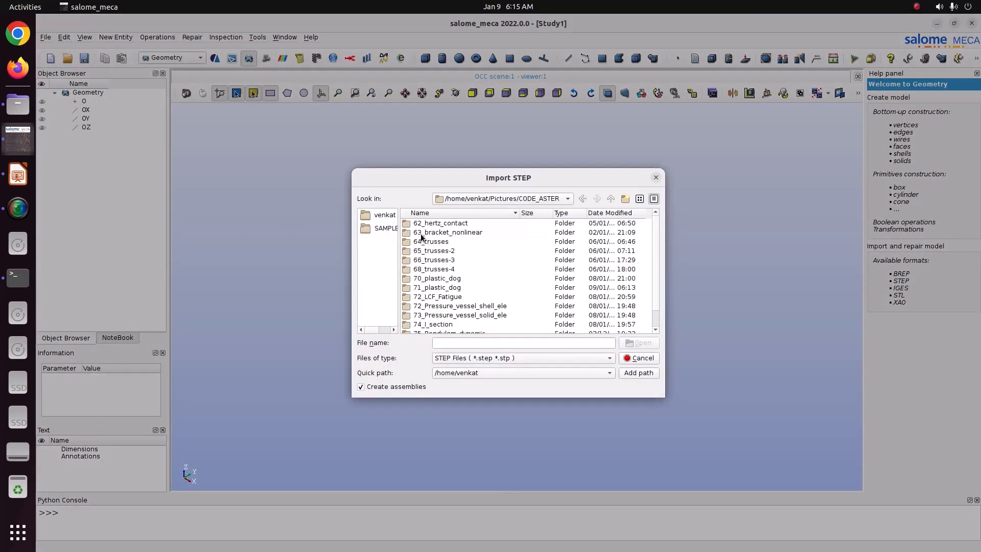
double_click(437, 288)
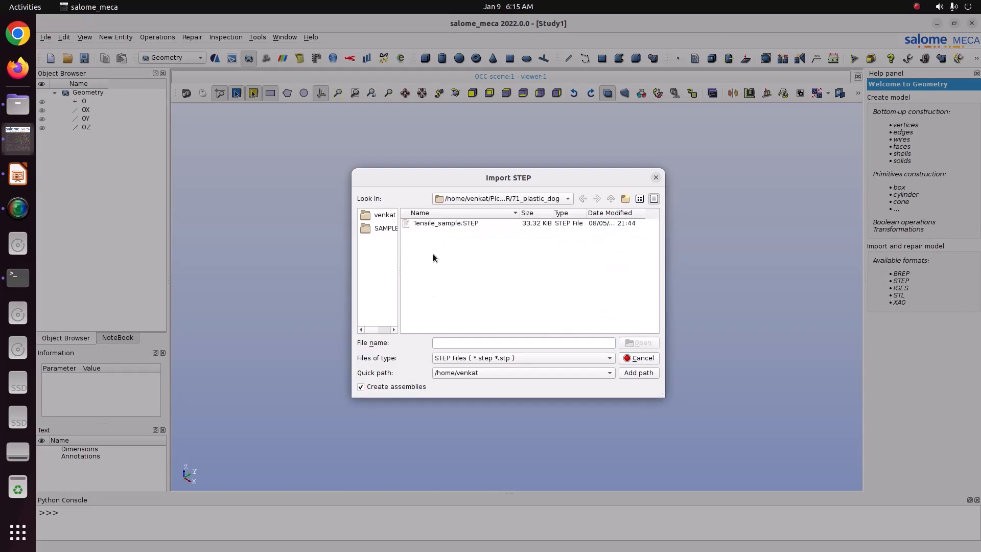
click(427, 224)
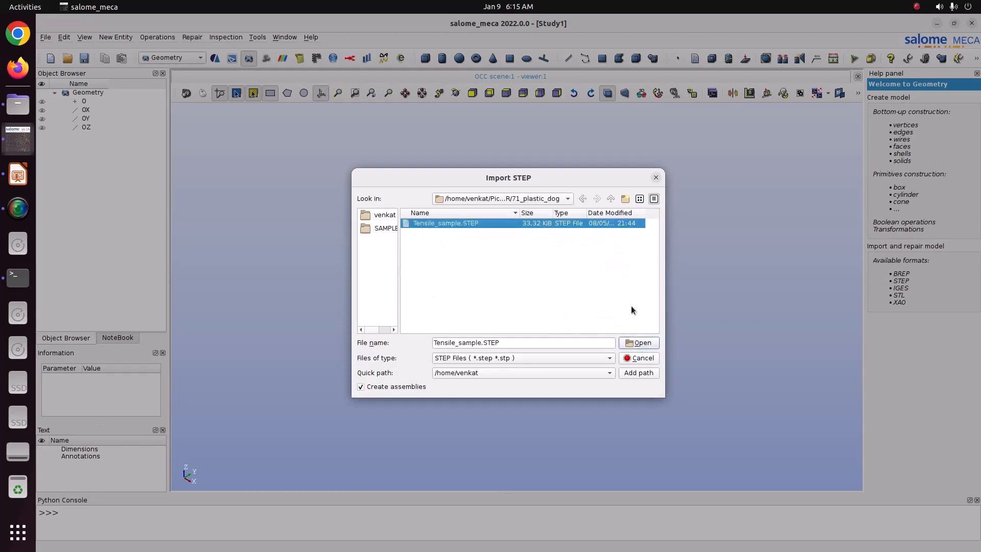
click(642, 346)
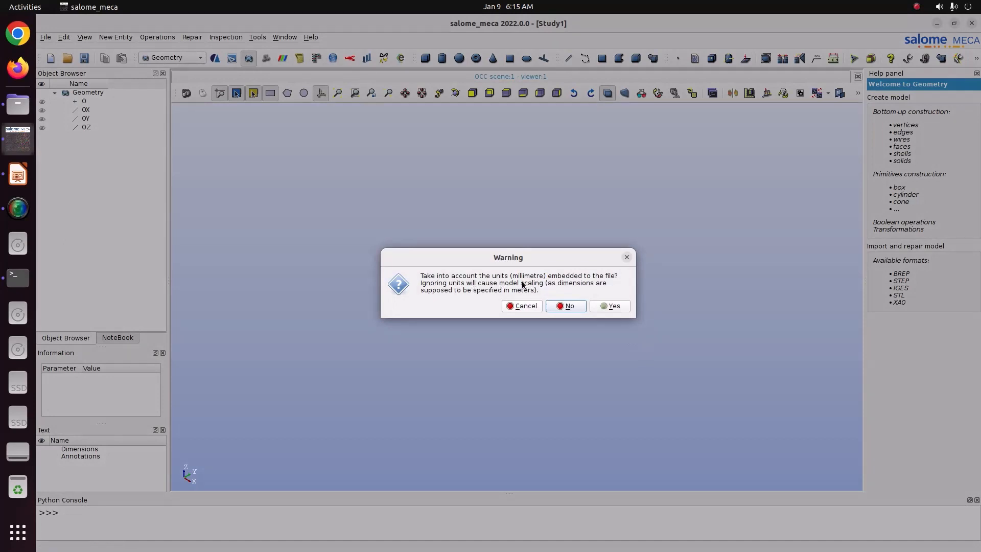
click(609, 306)
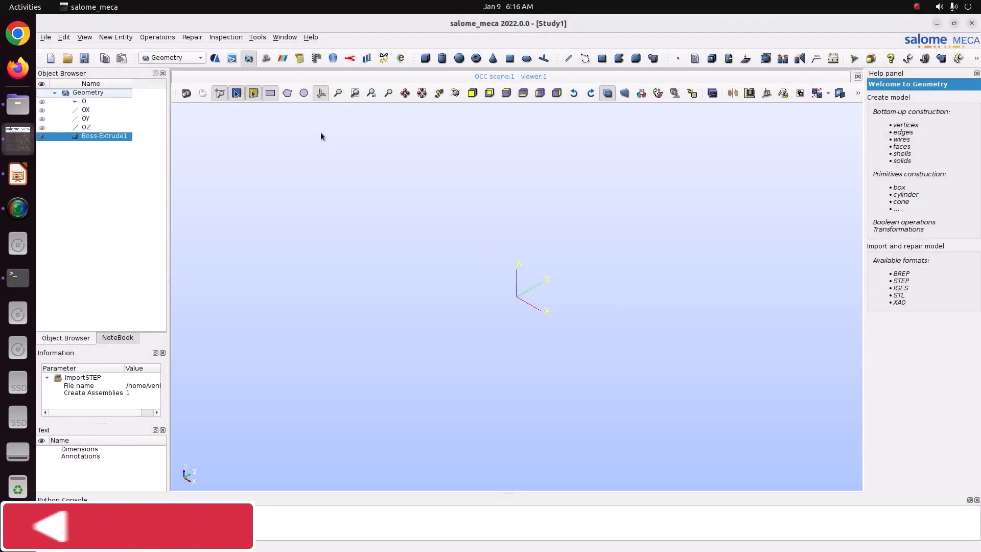
click(336, 93)
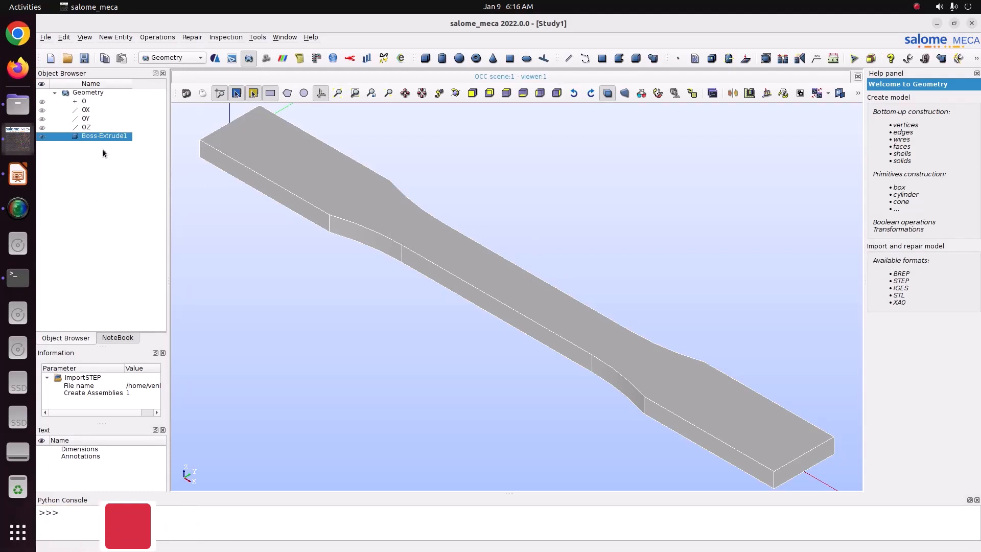
Step: Check the overall dimensions of the imported tensile sample with its bounding box information
click(220, 37)
mouse_move(235, 129)
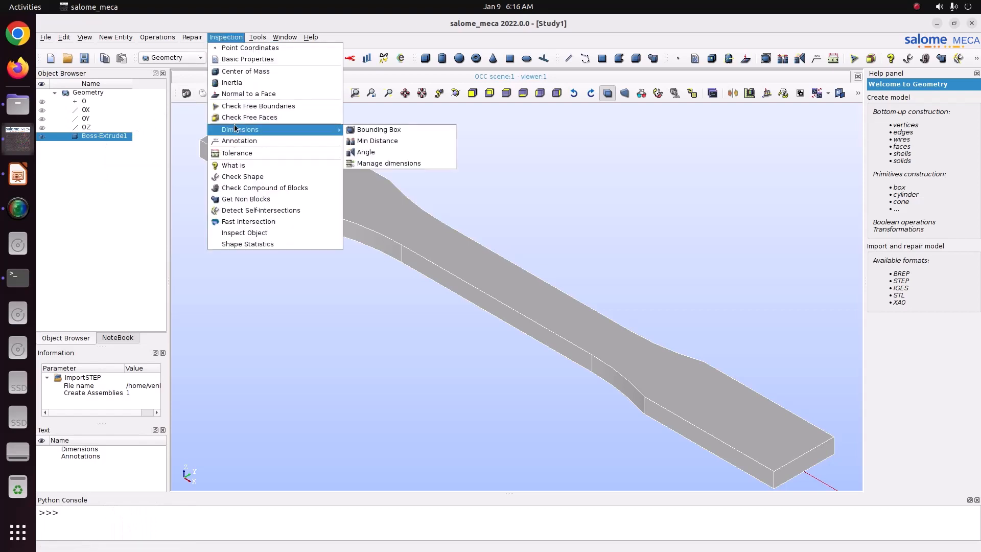
click(385, 131)
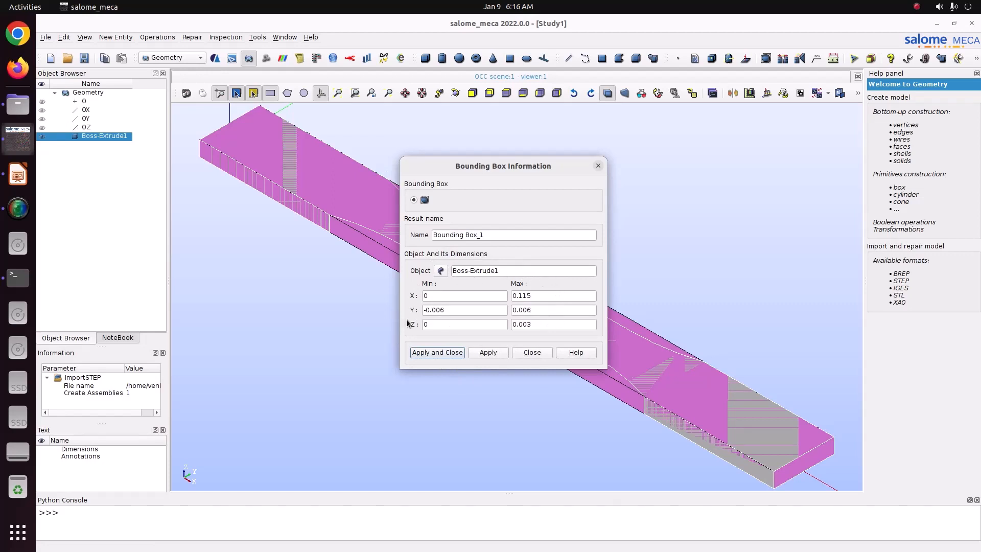
click(532, 353)
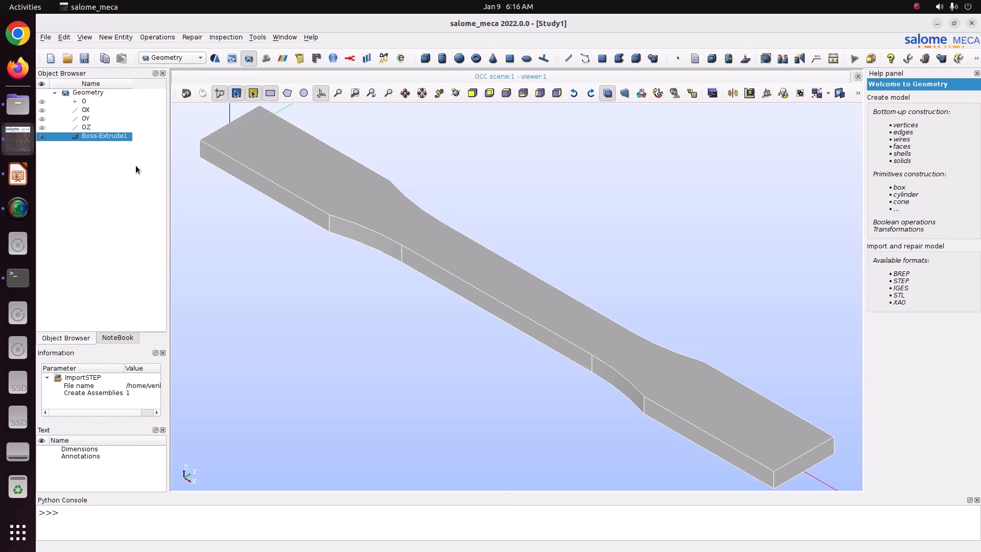
Step: Create a face group named Fix on Boss-Extrude1 containing the end face at the origin
right_click(96, 134)
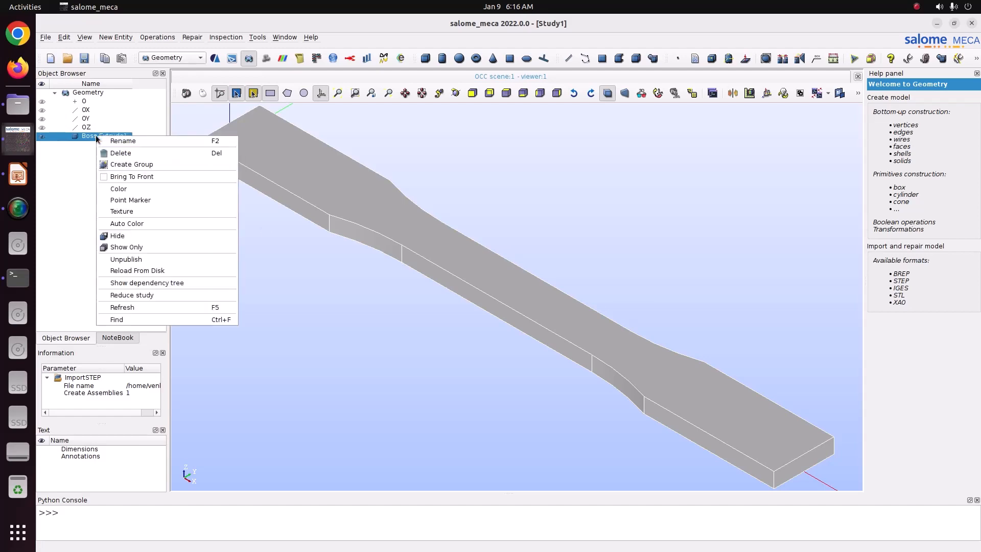
click(149, 166)
click(509, 140)
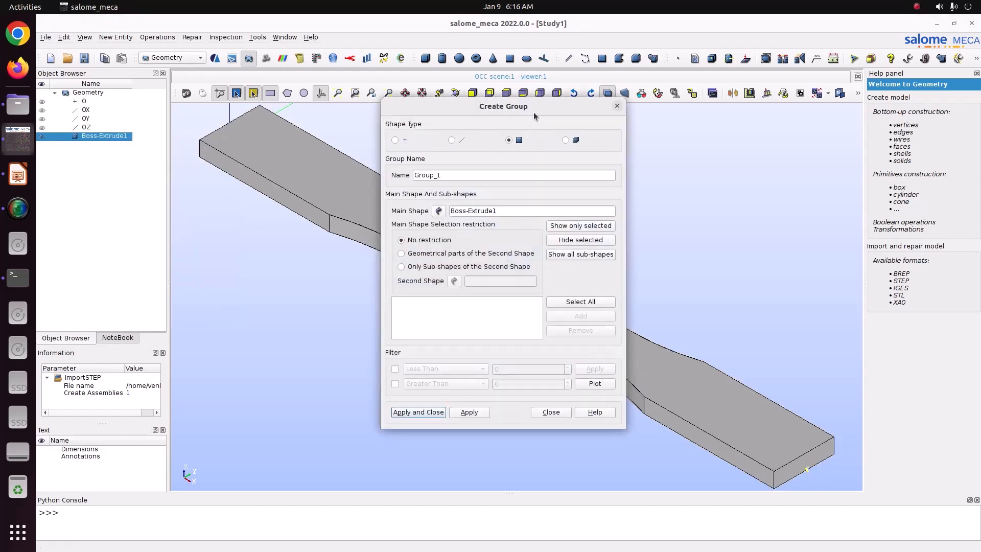
drag(534, 109, 188, 106)
scroll(464, 134, down, 5)
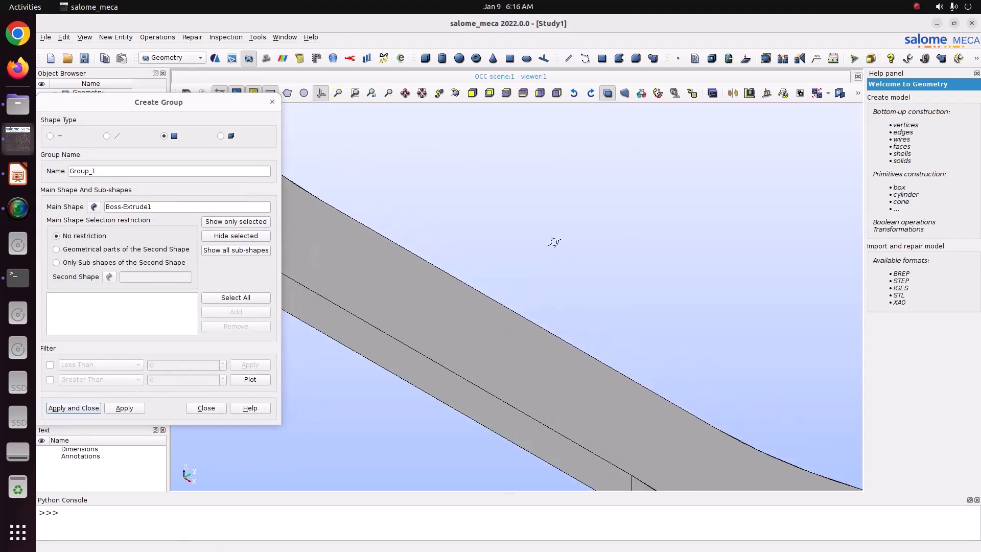
drag(434, 169, 465, 221)
scroll(435, 251, up, 5)
click(435, 253)
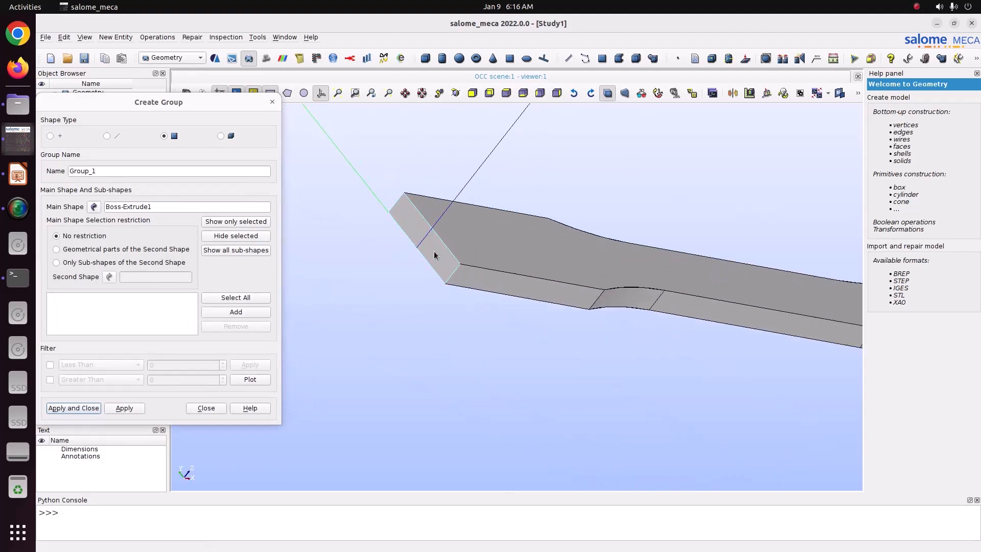
click(252, 313)
double_click(119, 172)
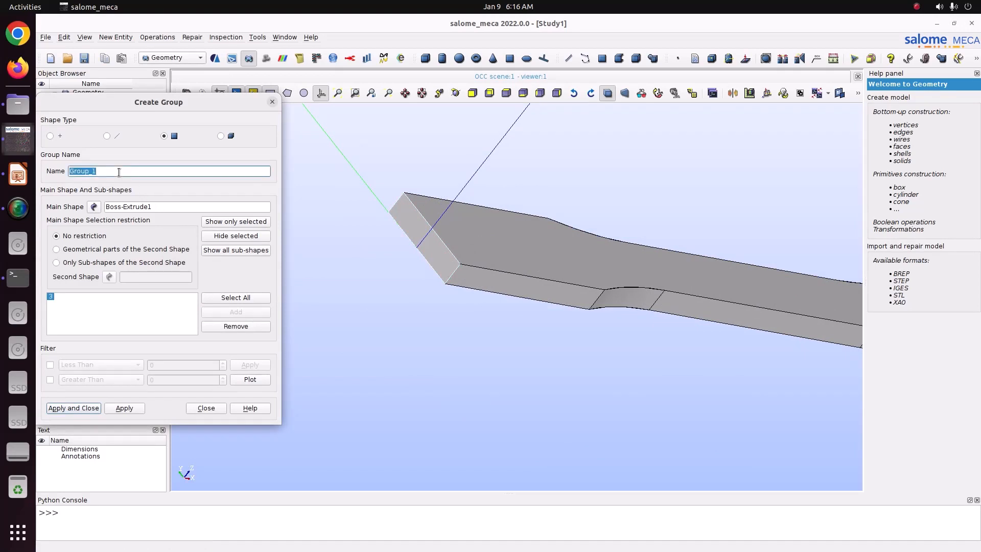
text(Fix)
click(124, 408)
Step: Create a second face group named Force containing the end face opposite the origin
click(458, 96)
drag(536, 245, 148, 256)
click(720, 262)
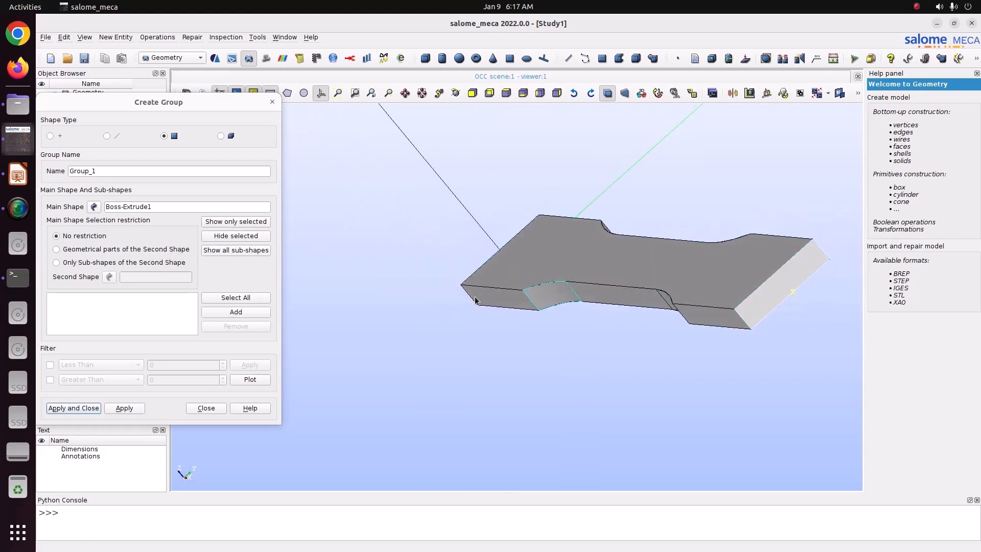
click(215, 312)
double_click(101, 171)
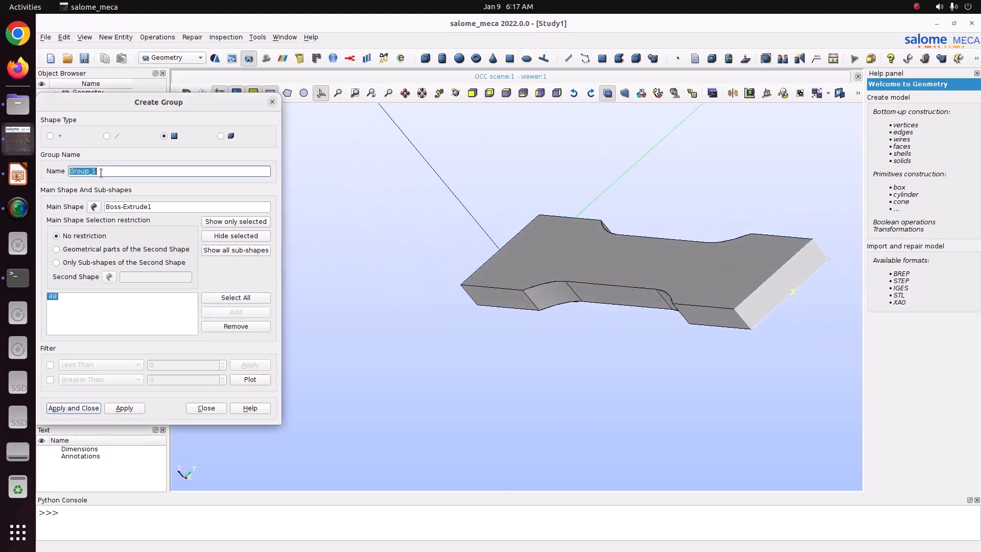
text(Force)
click(74, 407)
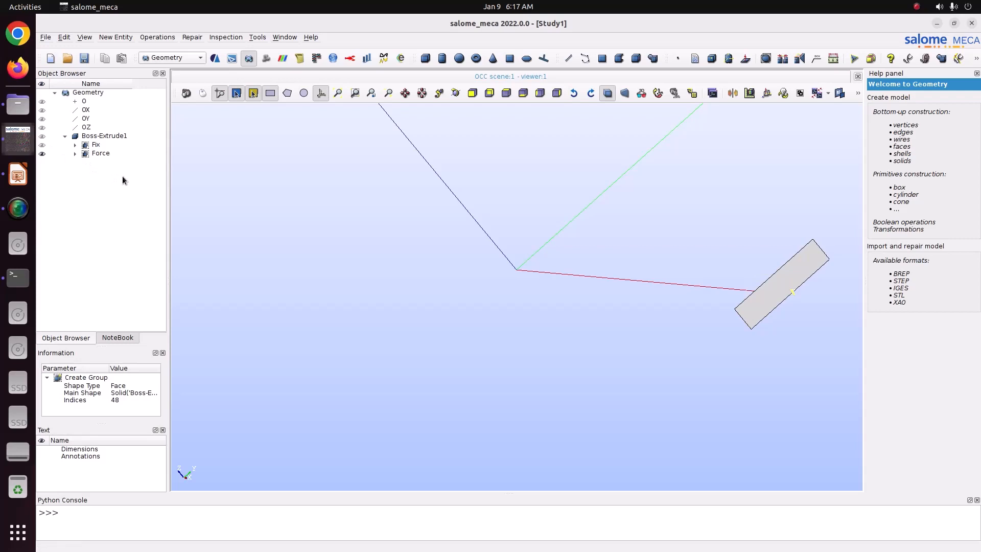
Step: Save the study as Study1 in the 71_plastic_dog folder and switch to the Mesh module
key(ctrl+s)
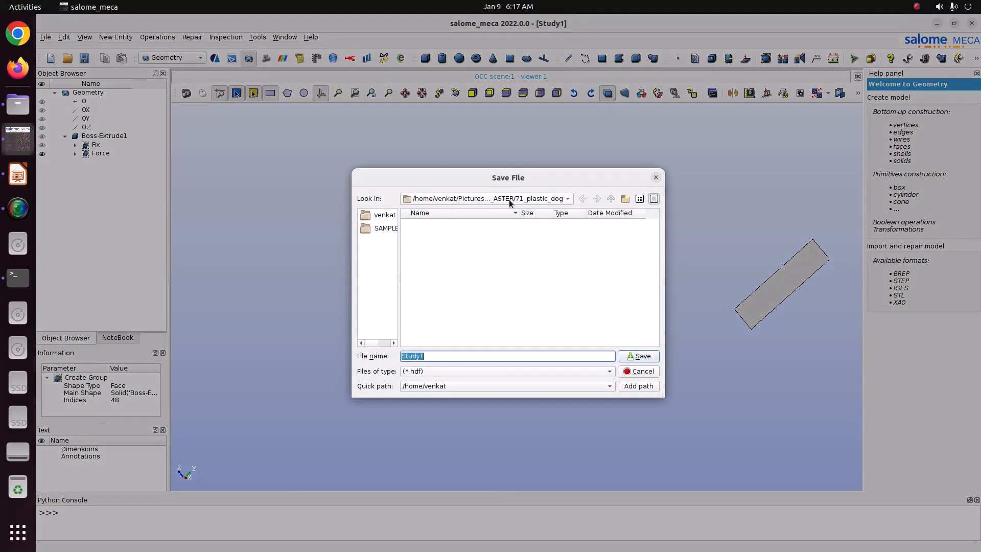
click(645, 355)
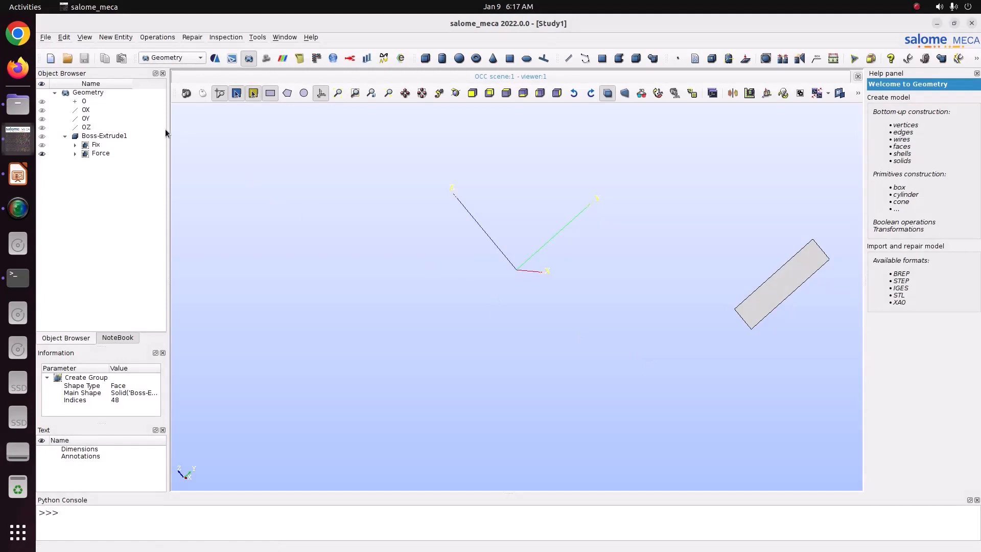
click(188, 58)
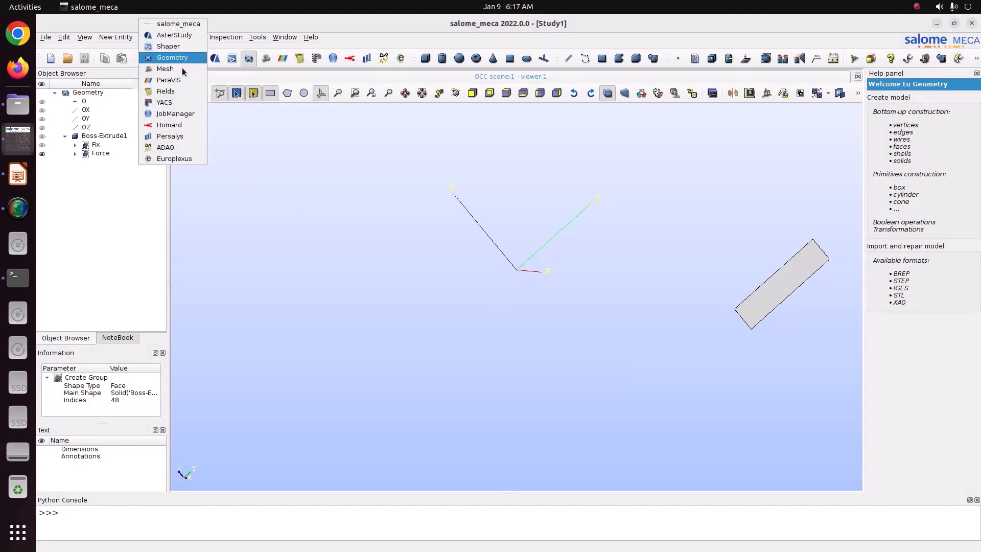
click(183, 70)
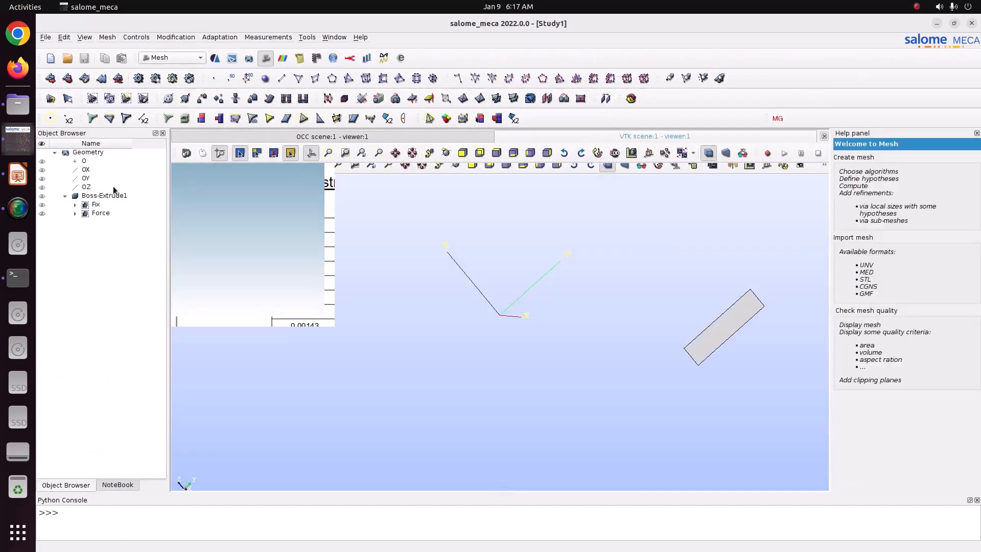
Step: Start a new mesh on Boss-Extrude1 using the NETGEN 1D-2D-3D algorithm
click(105, 196)
click(107, 37)
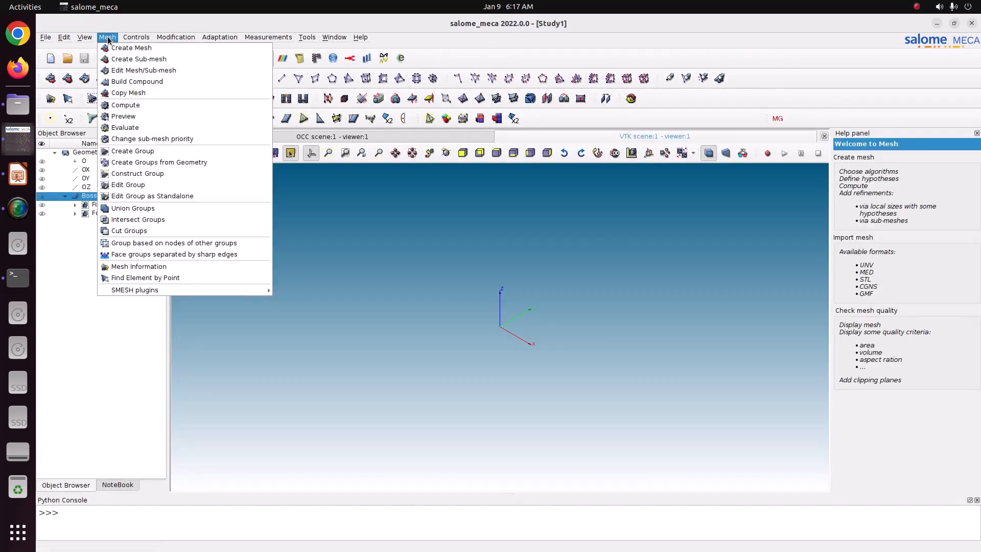
click(112, 49)
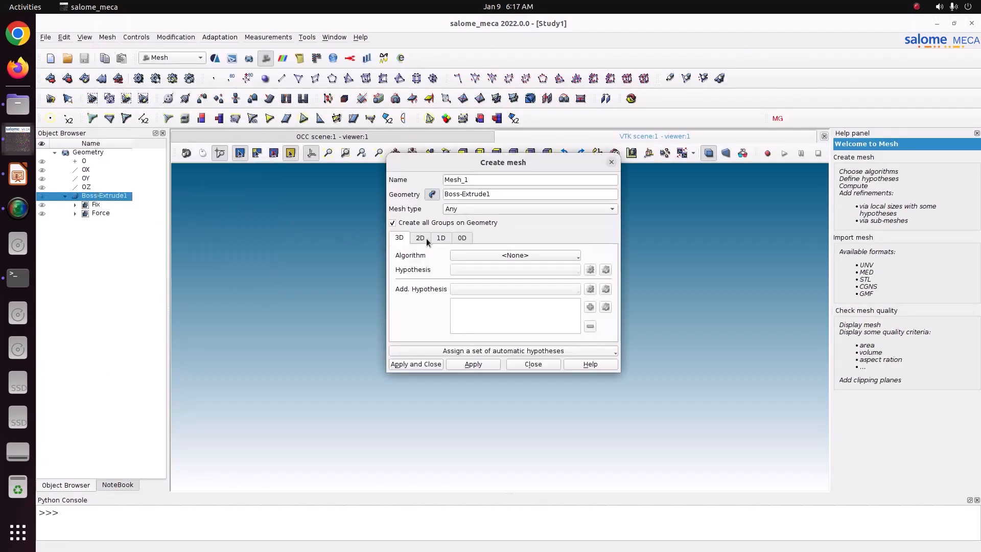
click(496, 256)
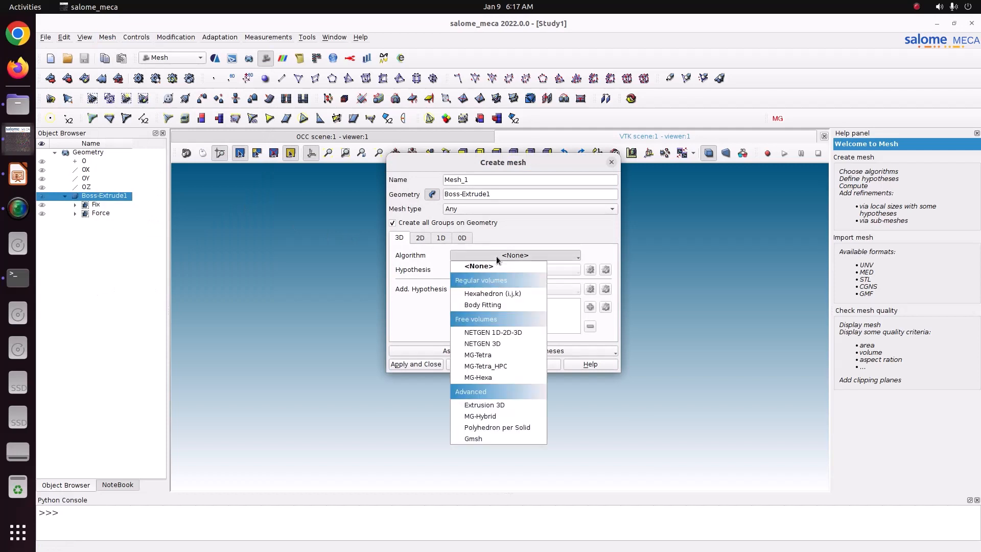
click(471, 332)
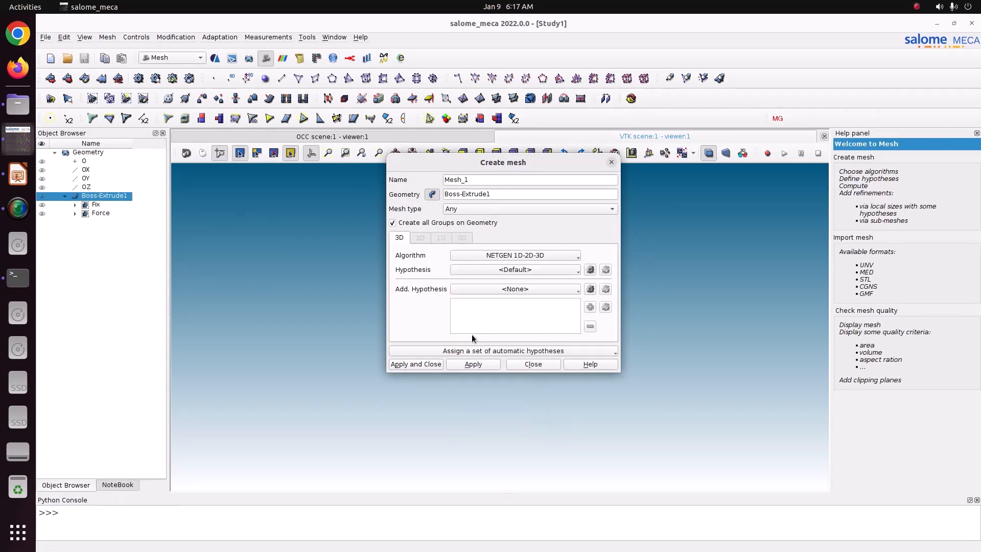
Step: Give the mesh a NETGEN 3D Simple Parameters hypothesis with a local length of 0.001 and create the mesh
click(591, 273)
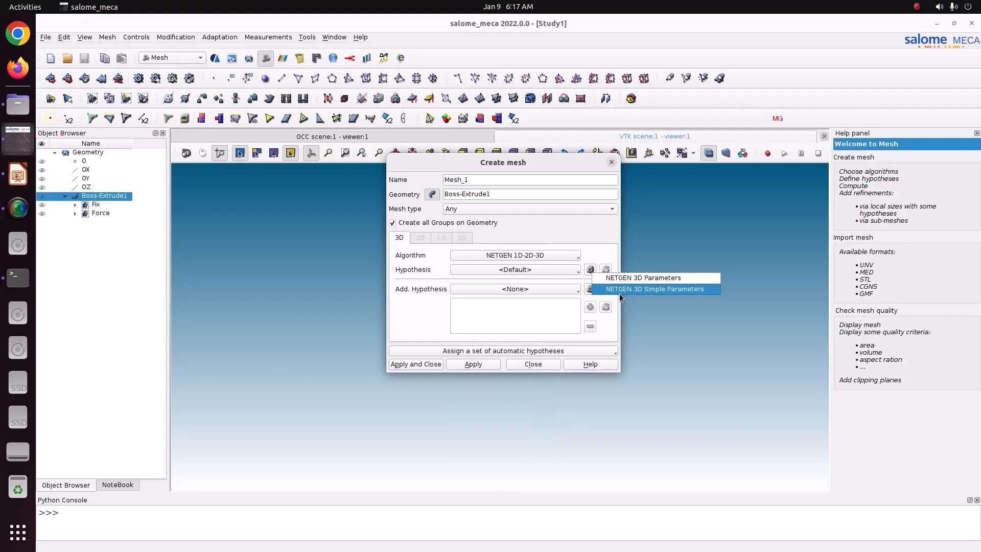
click(619, 292)
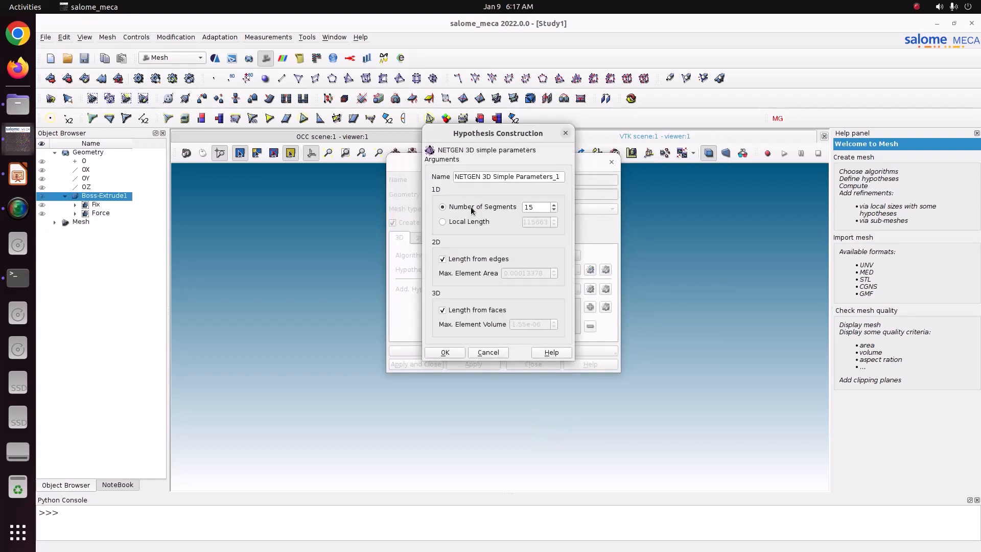
click(471, 223)
double_click(542, 222)
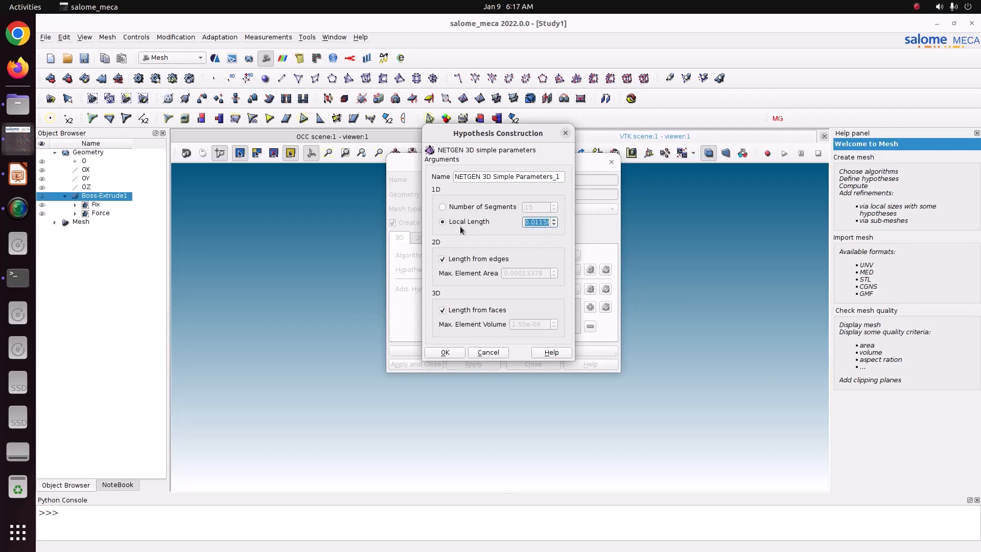
text(0.0011)
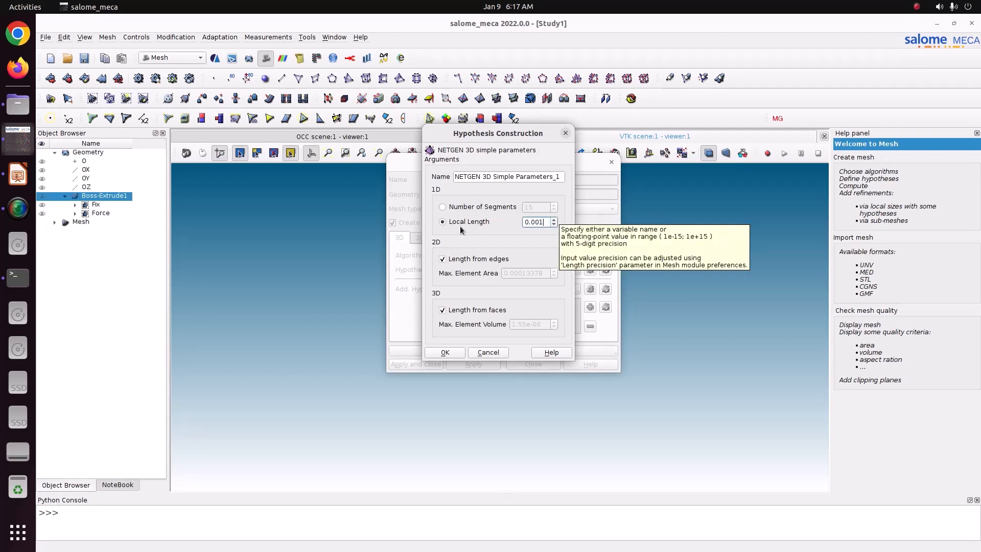
click(444, 352)
click(424, 365)
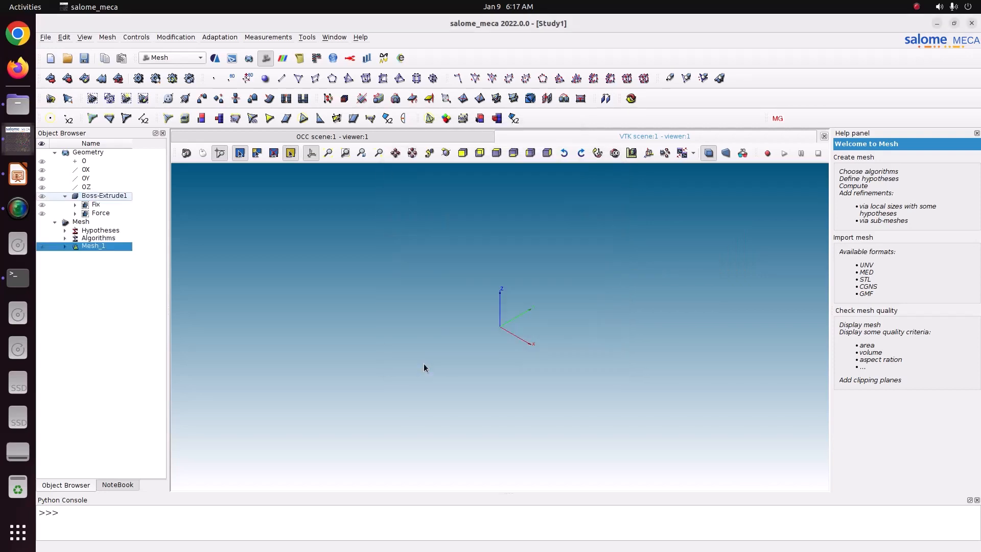
Step: Compute Mesh_1, inspect the elements along the dogbone, and expand its groups of faces
right_click(116, 248)
click(213, 301)
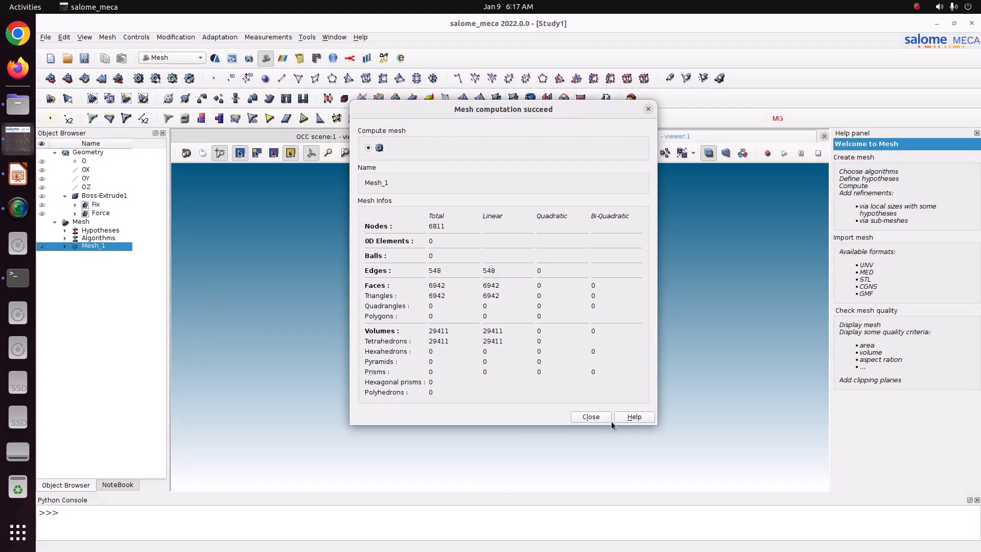
click(601, 415)
scroll(490, 320, up, 10)
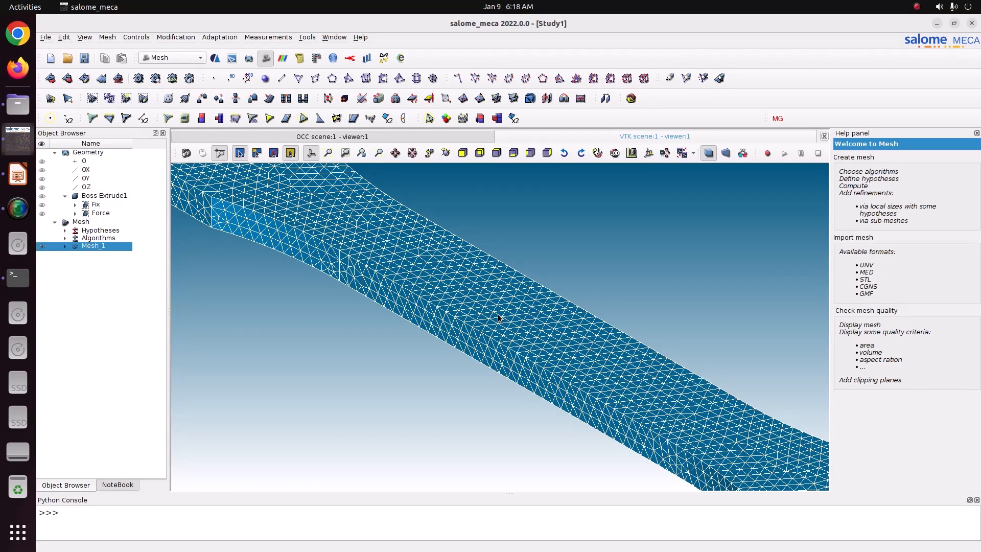
scroll(483, 348, down, 3)
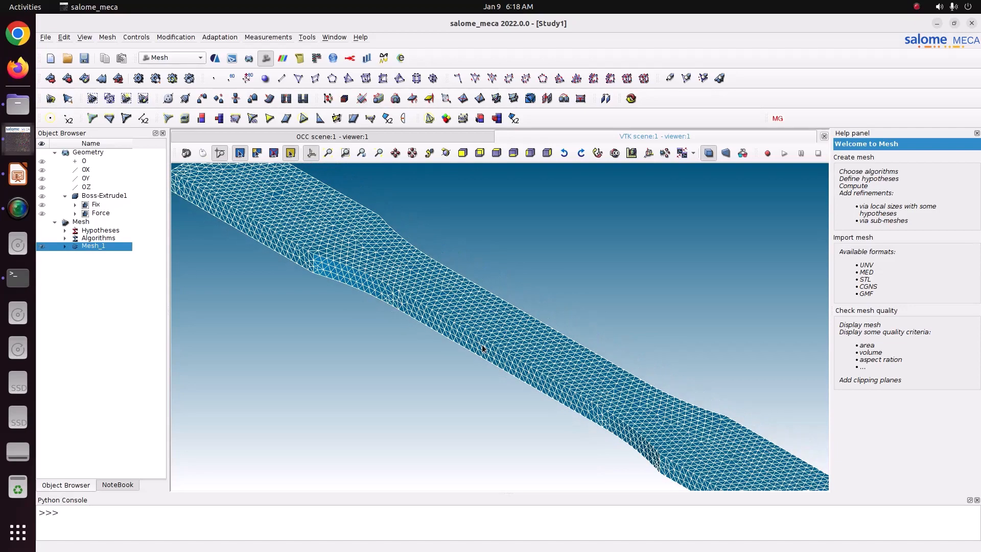
click(65, 246)
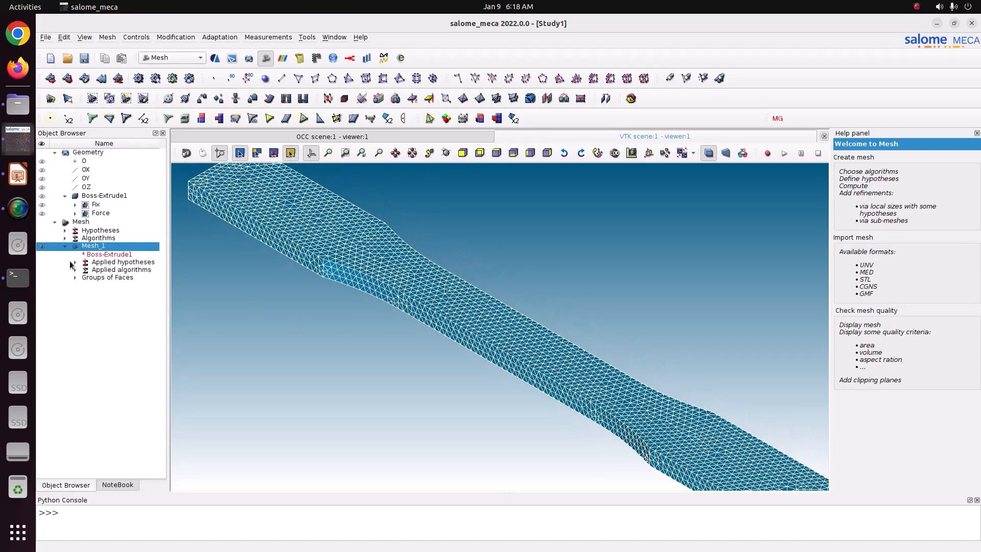
click(75, 277)
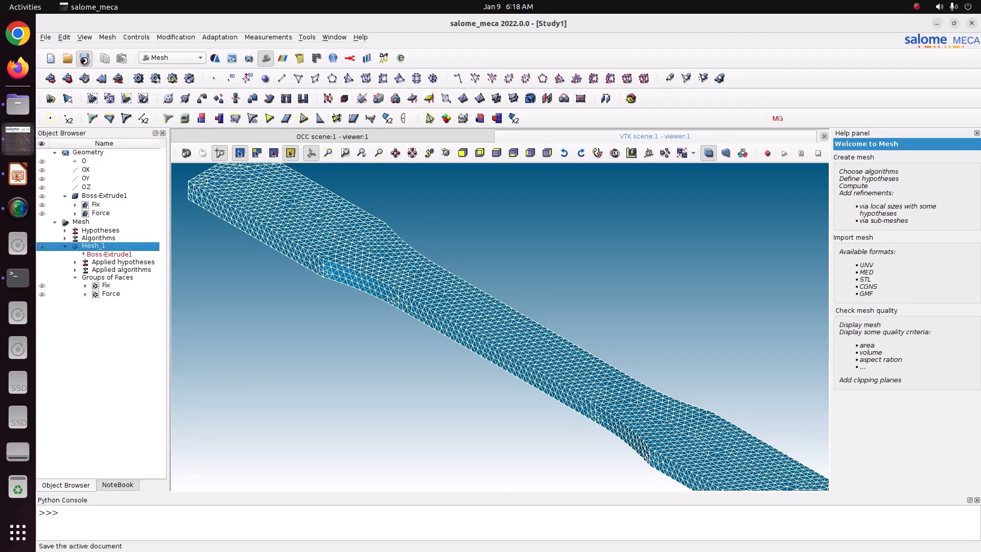
Step: Save the study and switch to the AsterStudy module with the stable code_aster version
click(84, 59)
click(165, 57)
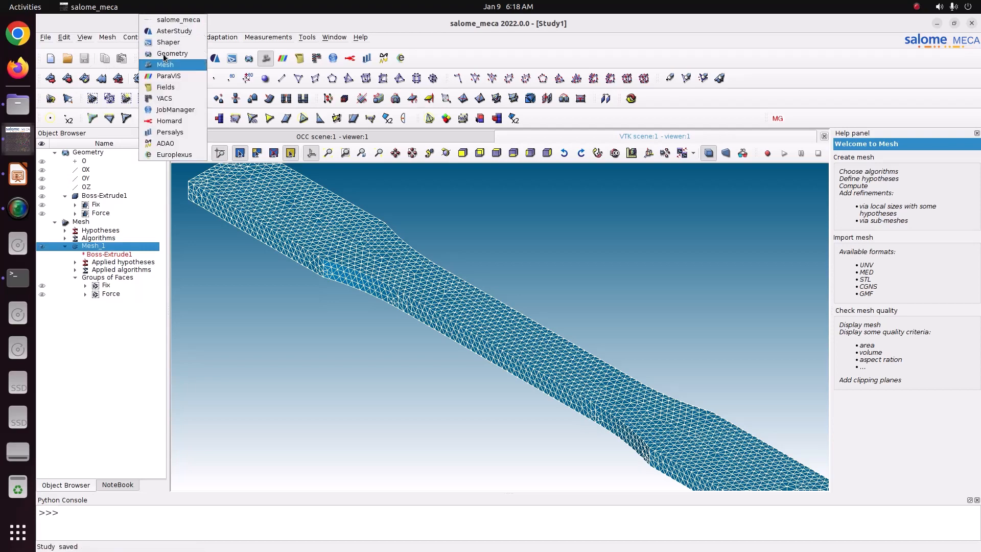
click(171, 29)
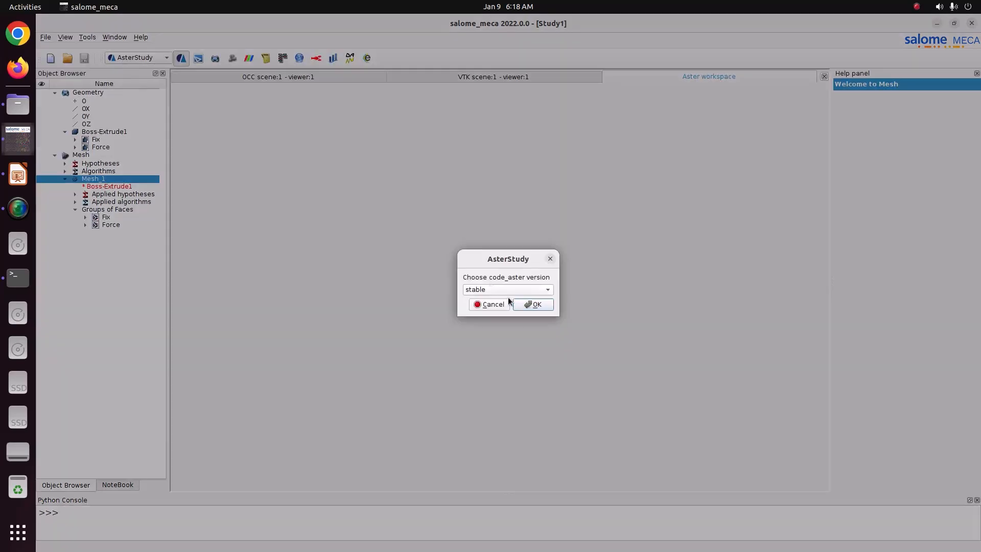
click(518, 304)
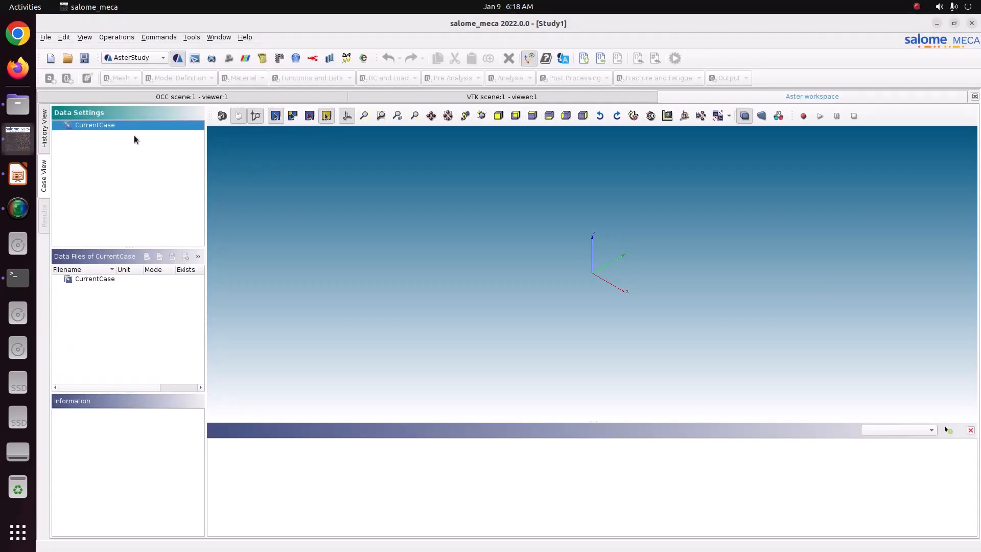
Step: Add a stage to CurrentCase and read Mesh_1 into it with the mesh file format set to Med
right_click(102, 127)
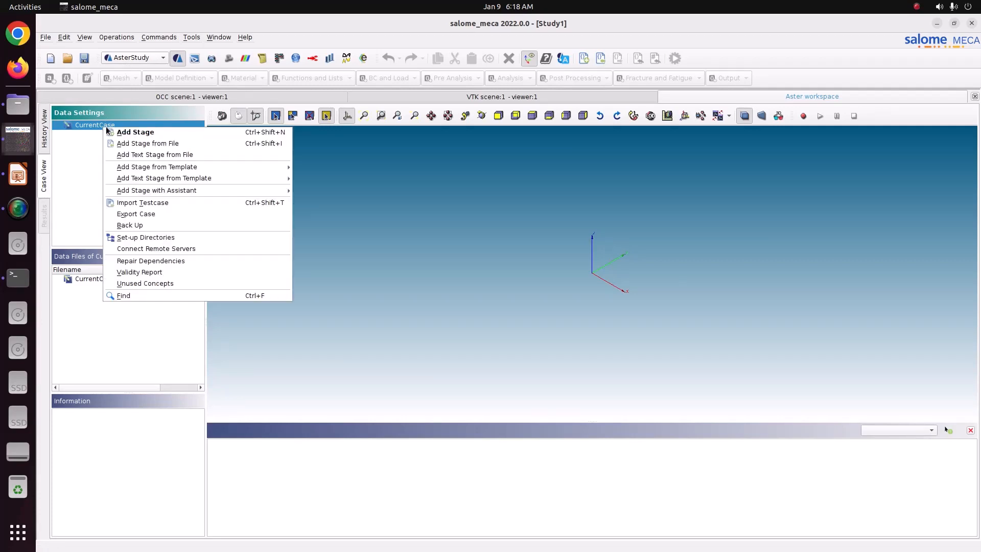
click(135, 132)
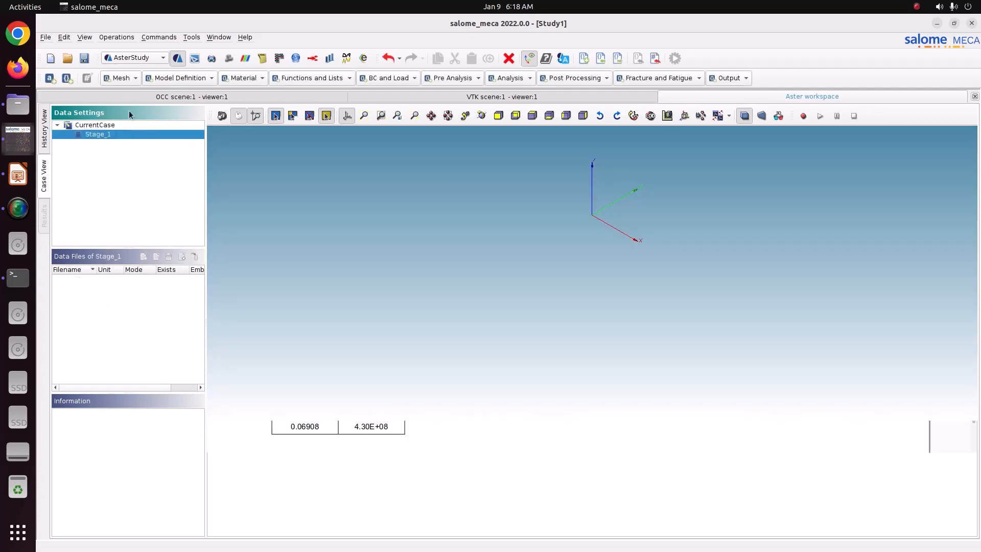
click(135, 78)
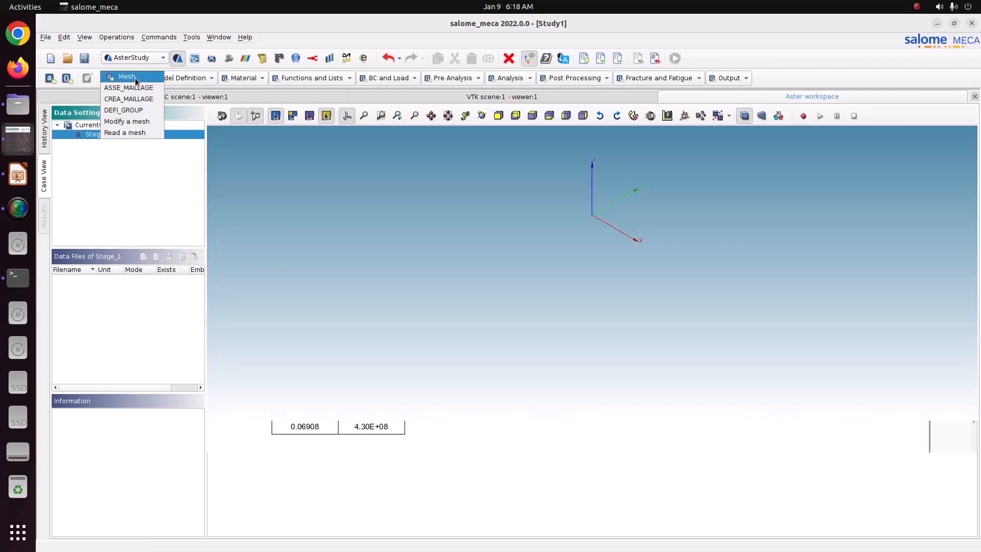
click(123, 132)
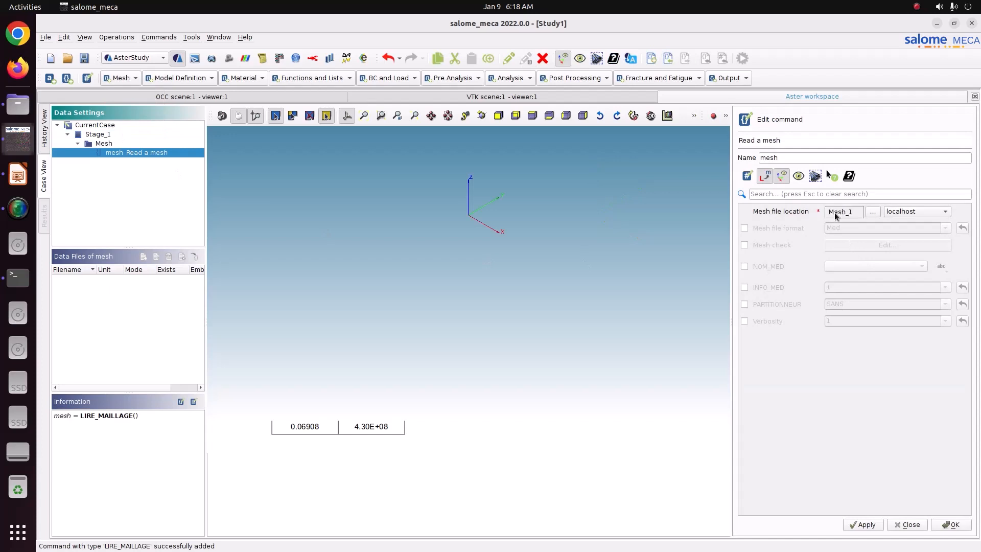
click(792, 228)
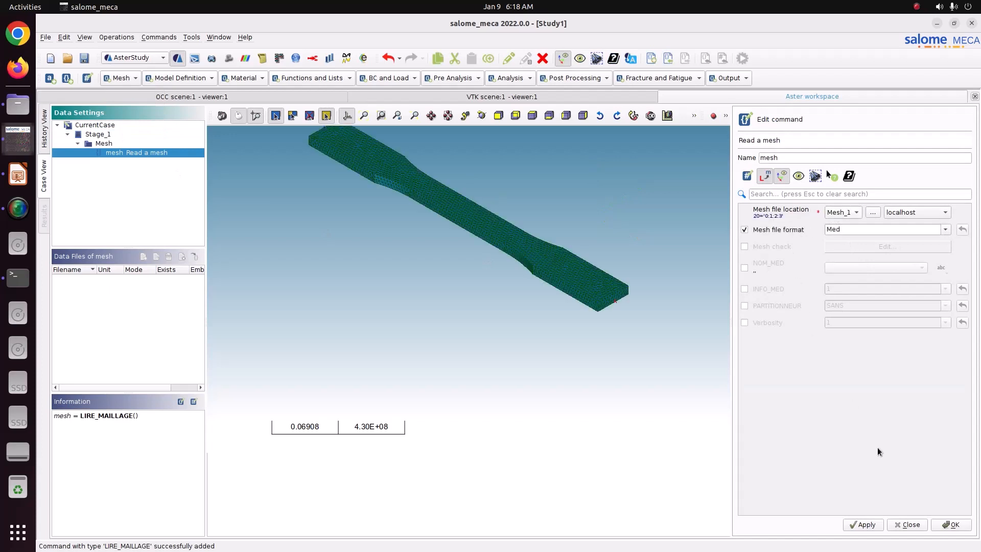
click(864, 524)
click(945, 524)
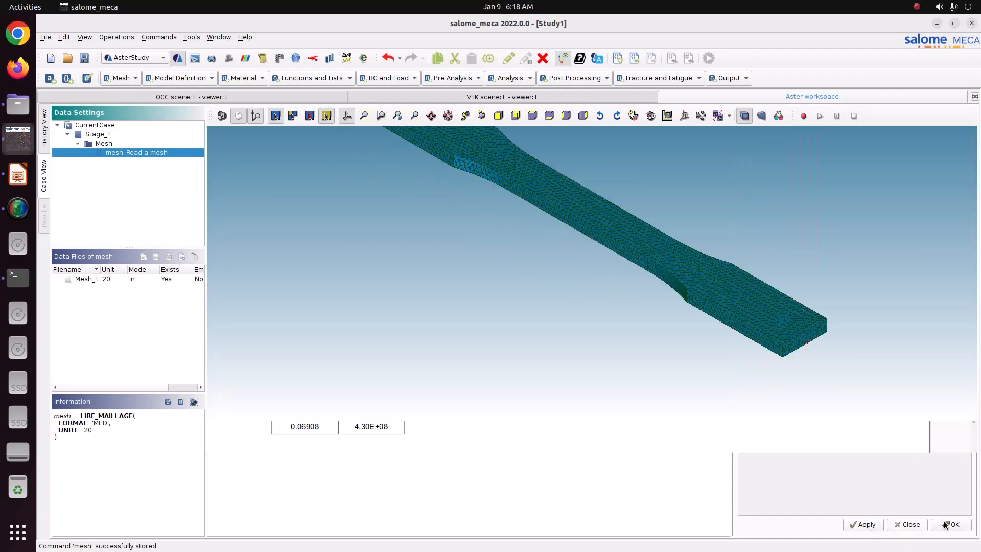
double_click(150, 154)
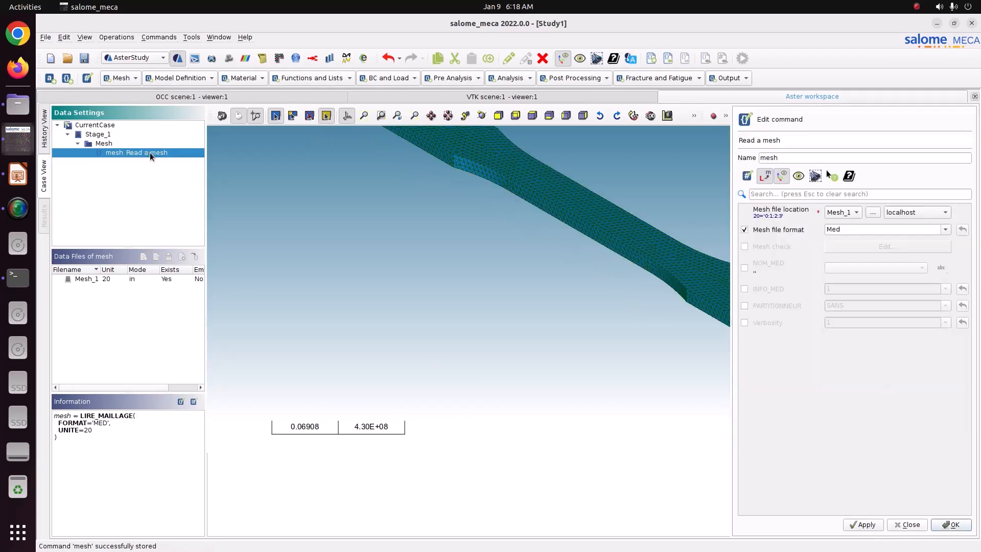
click(950, 525)
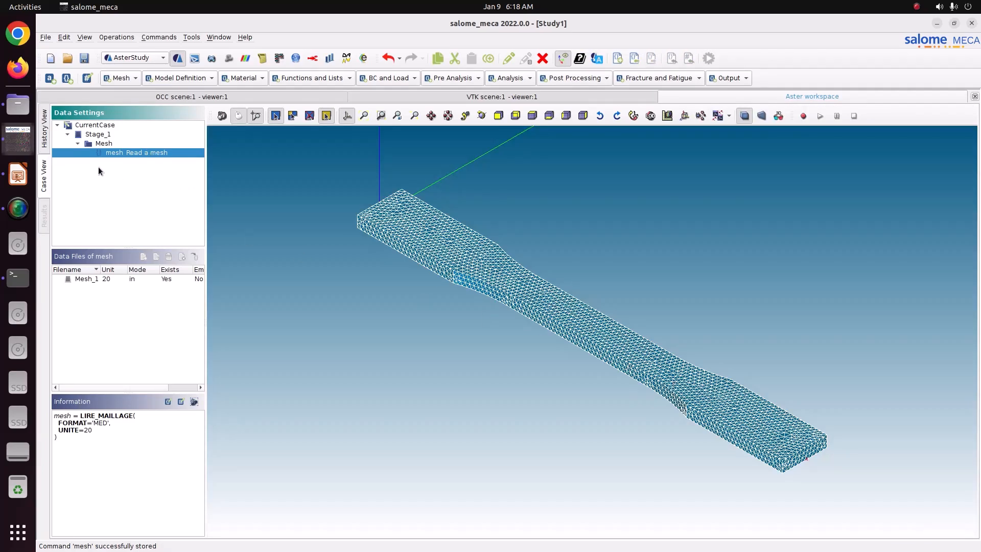
Step: Assign finite elements everywhere on the mesh with the Mechanic phenomenon and 3D modelisation
click(210, 78)
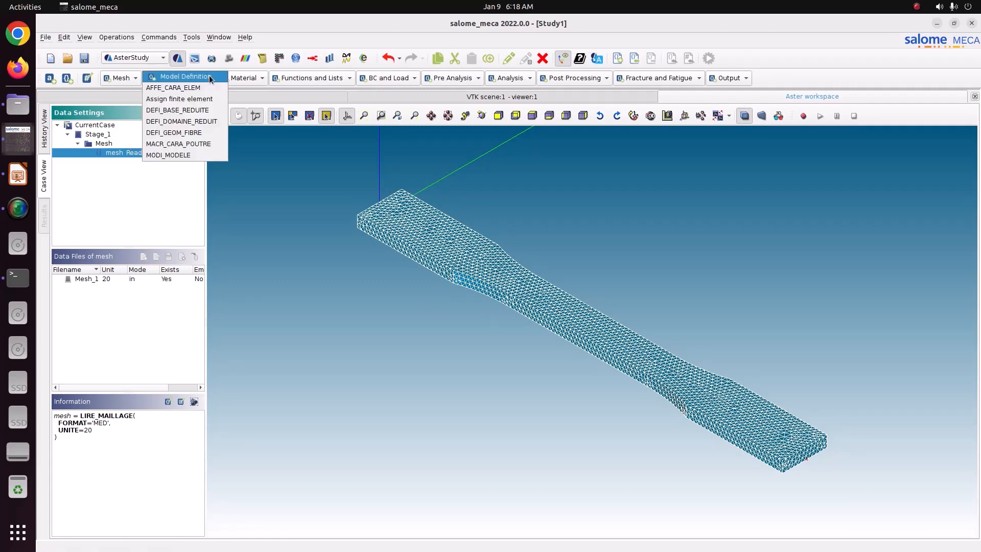
click(156, 101)
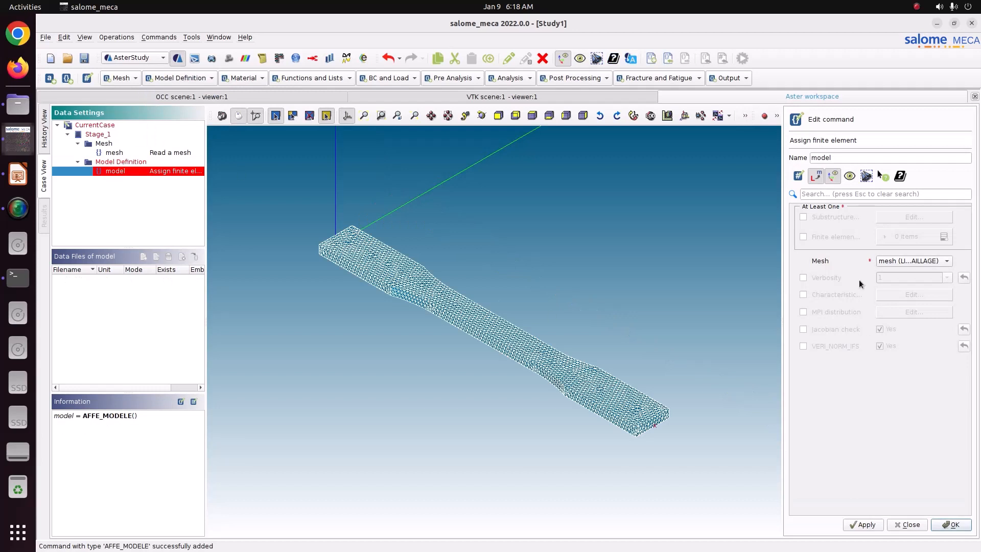
click(836, 237)
click(943, 237)
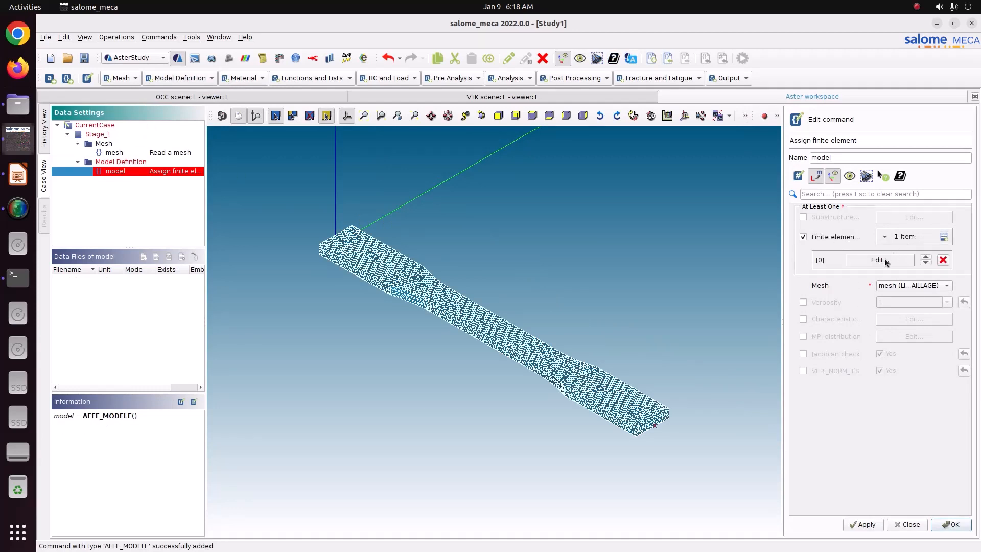
click(886, 261)
click(836, 222)
click(951, 255)
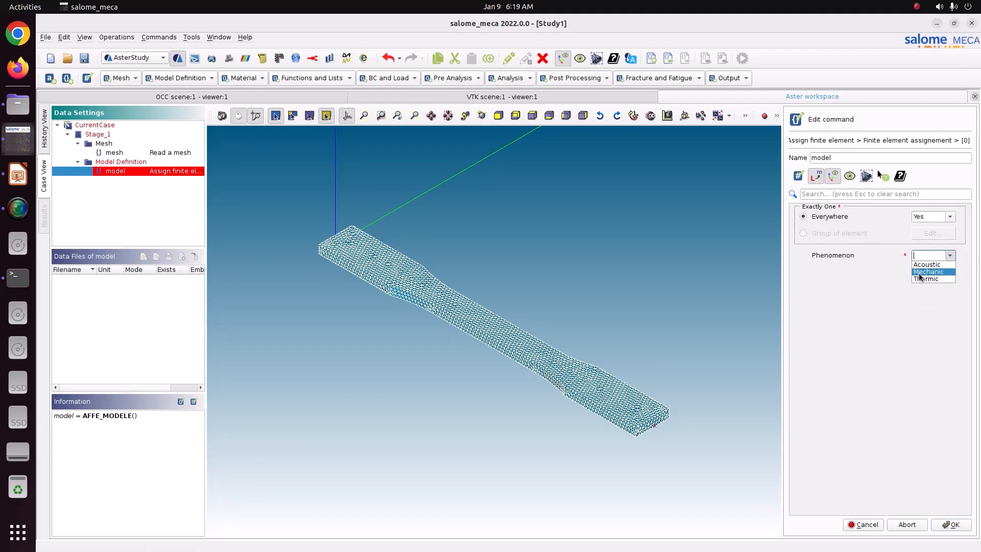
click(919, 272)
click(950, 272)
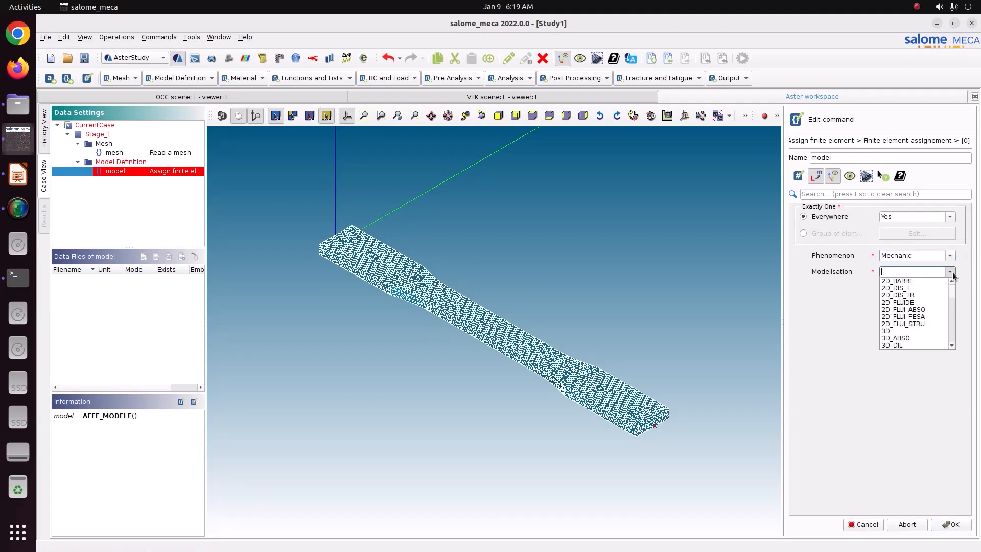
click(914, 332)
click(954, 526)
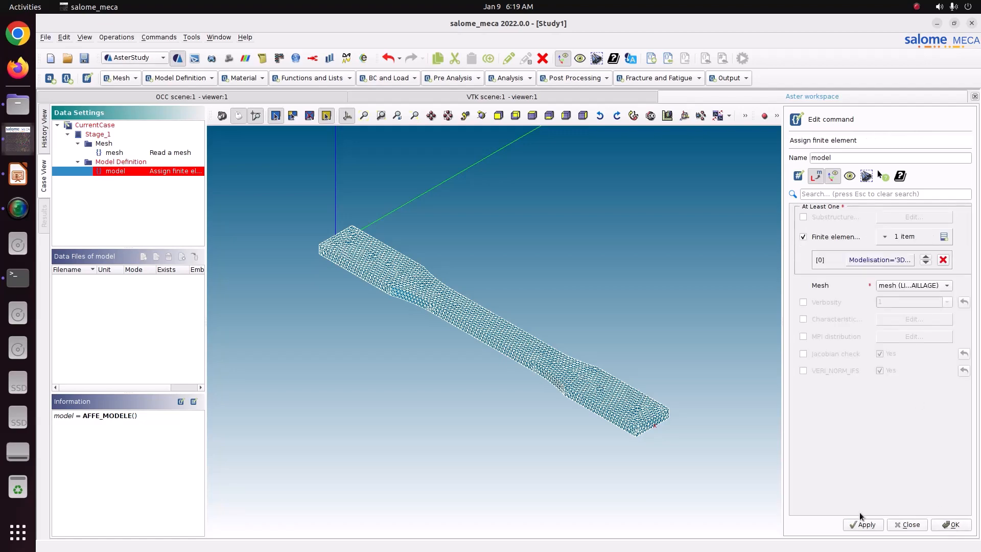
click(861, 523)
click(936, 524)
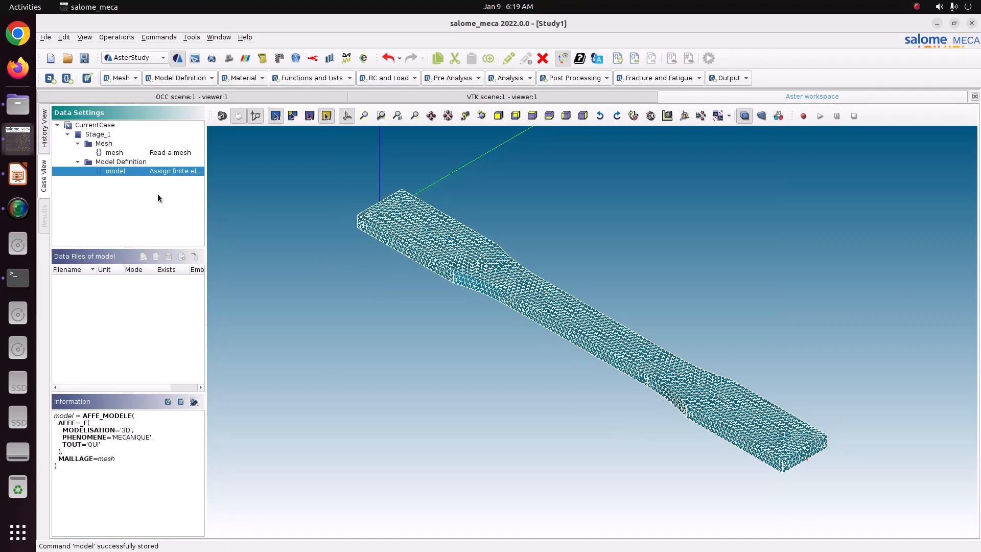
Step: Check the strain-hardening data on the slide and add a Define function command named Stress_Strain to Stage_1
key(alt+Tab)
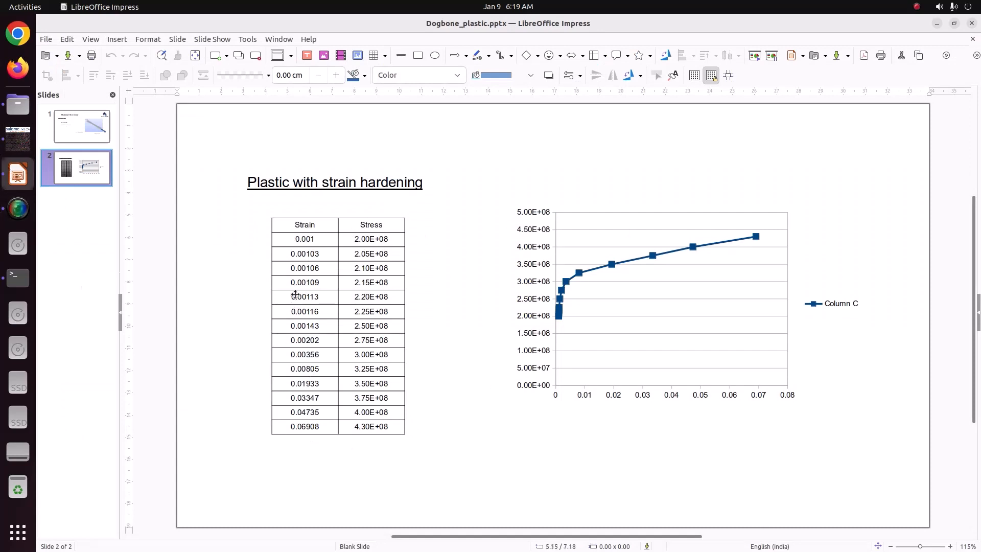
key(alt+Tab)
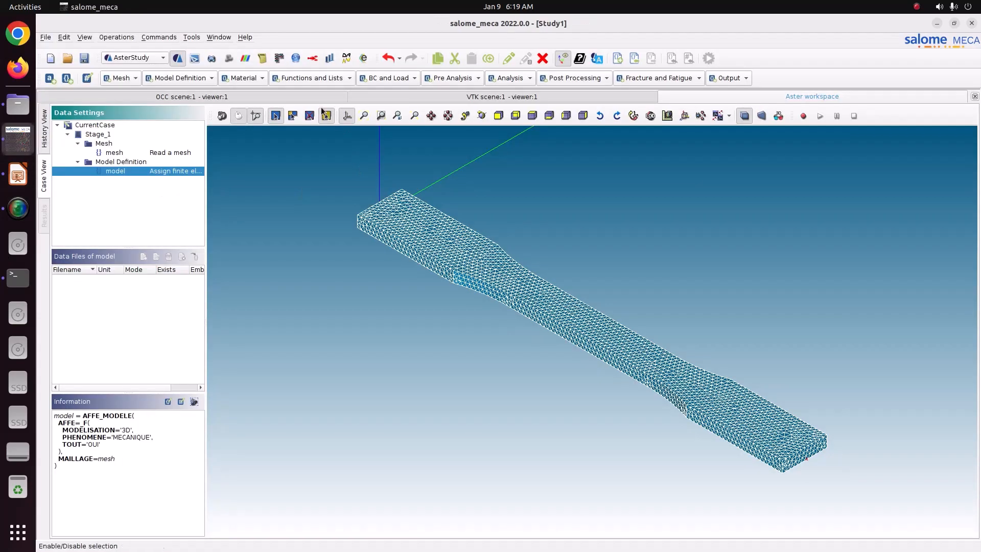
click(299, 81)
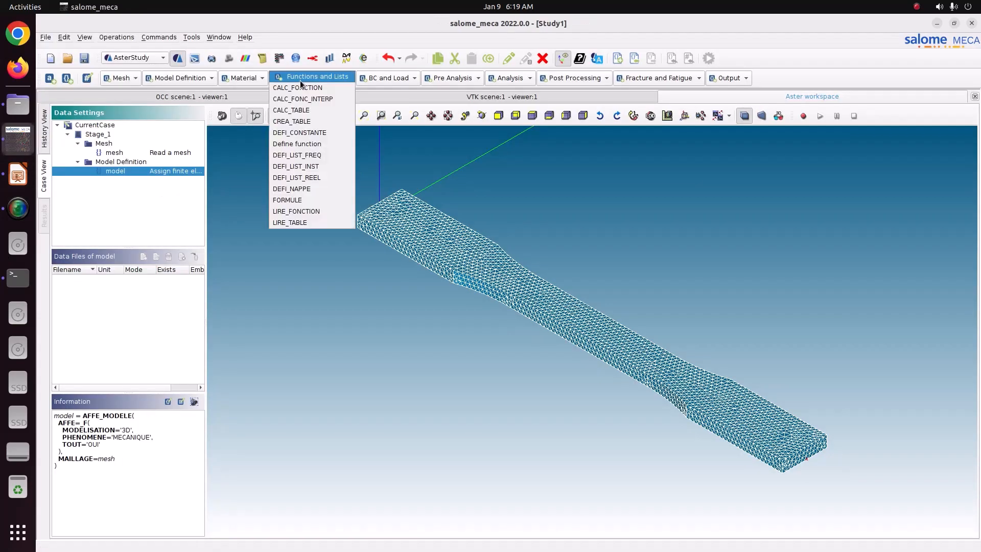
click(298, 145)
double_click(792, 158)
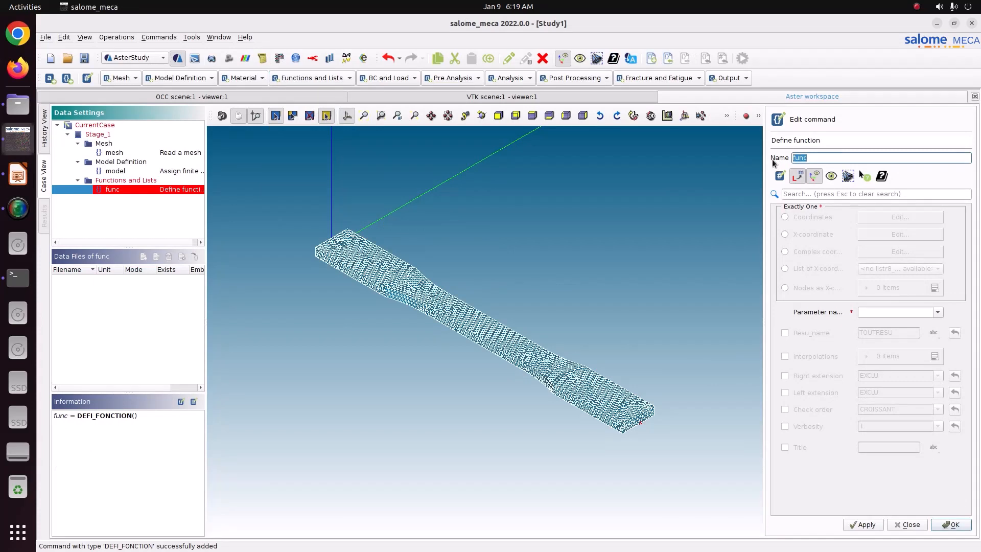
text(Stress_Strain)
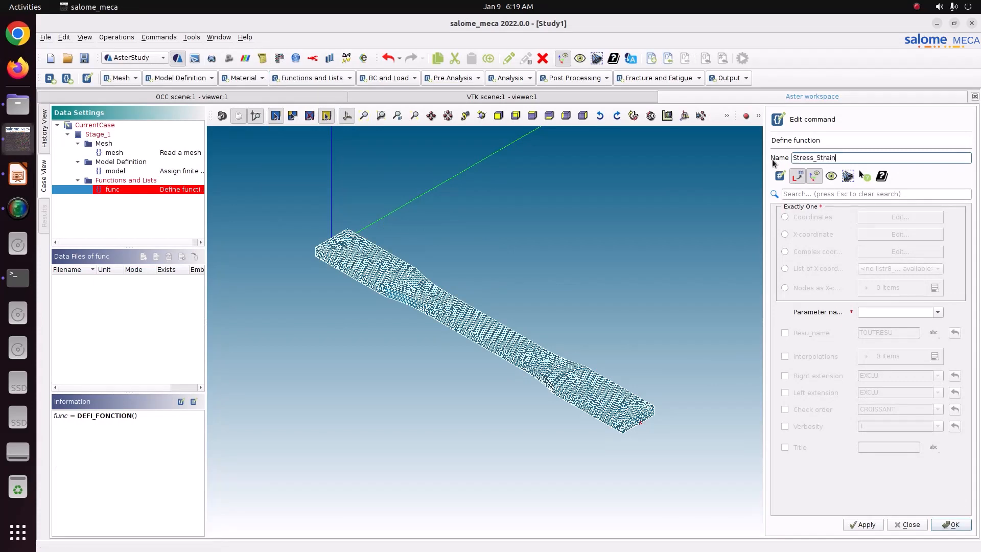
Step: Define the function by Coordinates with EPSI as the parameter name, and open its coordinates table for editing
click(811, 218)
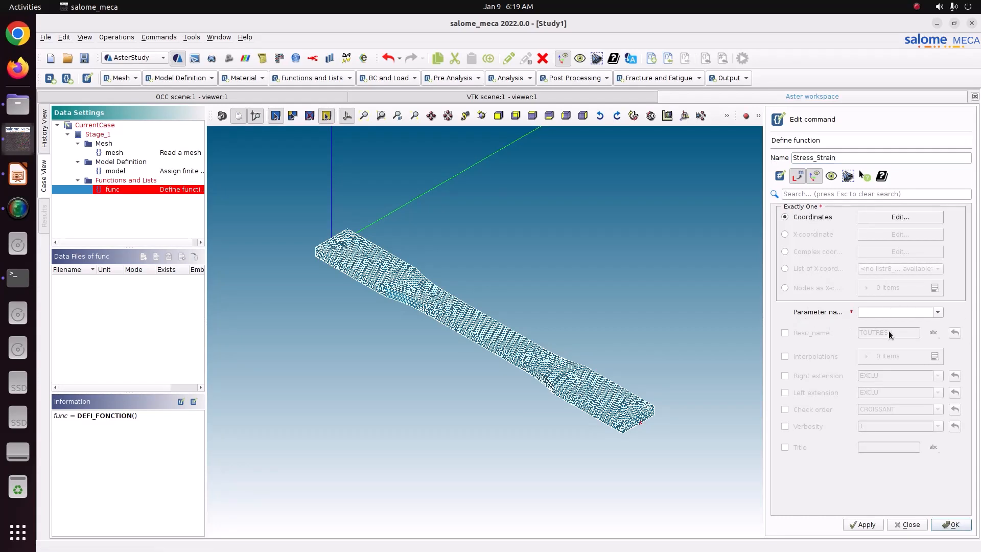
click(938, 312)
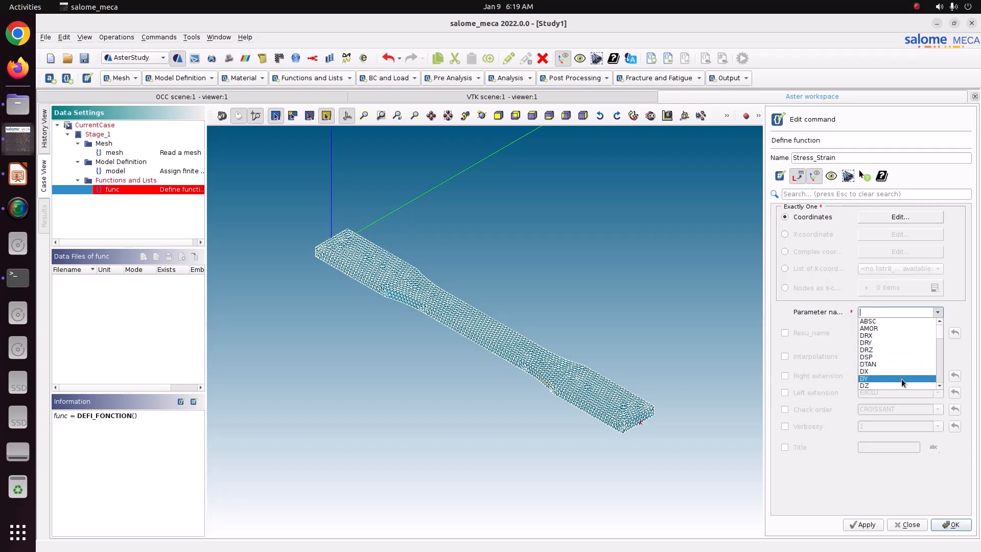
scroll(901, 381, down, 2)
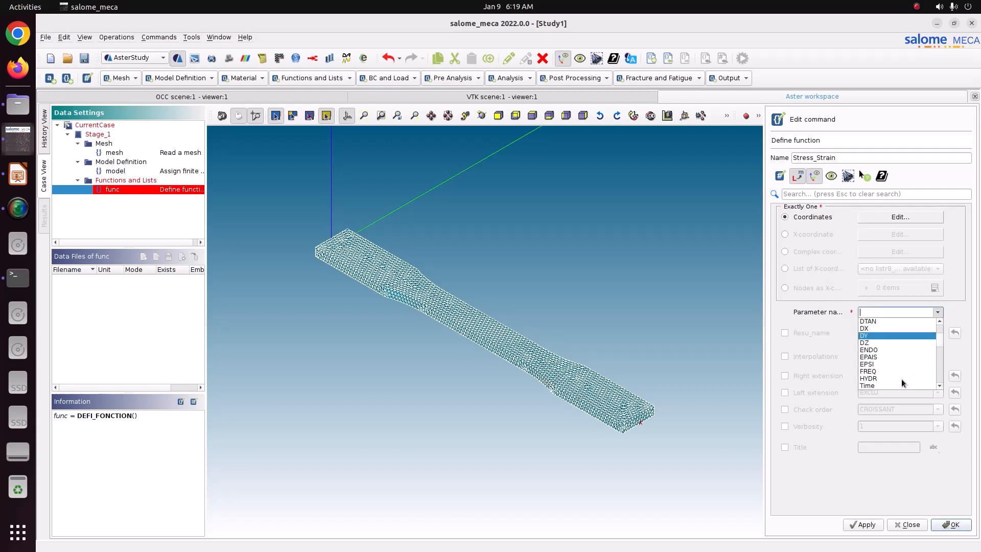
click(878, 363)
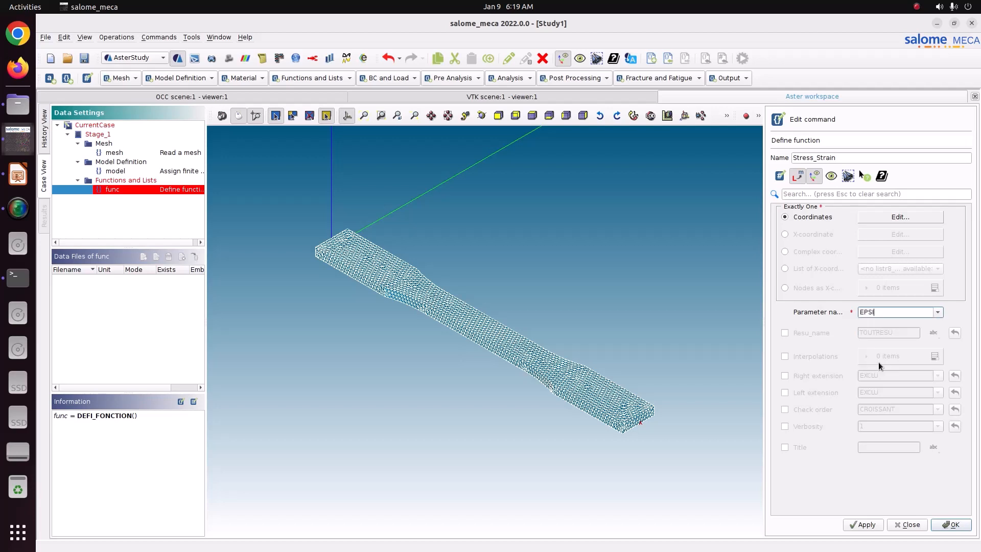
click(878, 217)
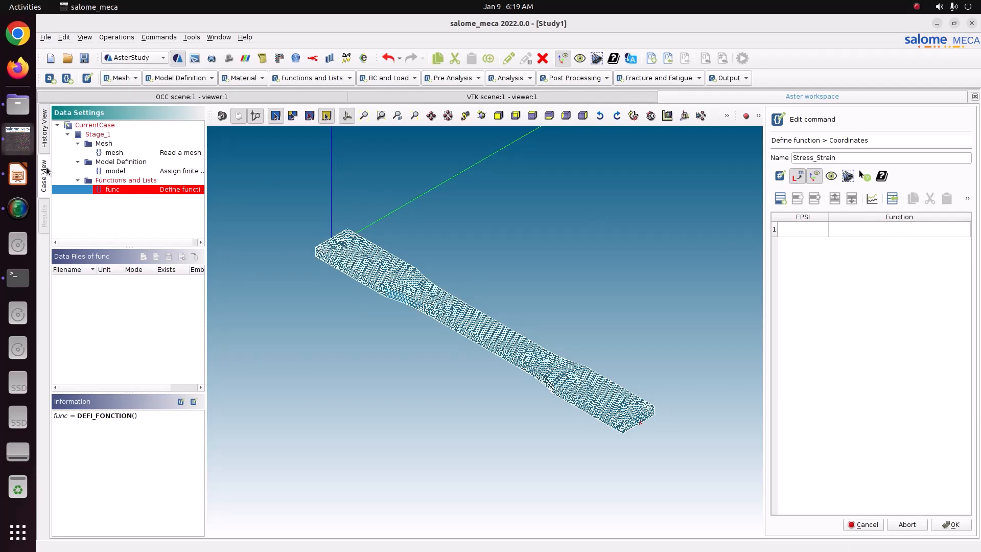
click(18, 175)
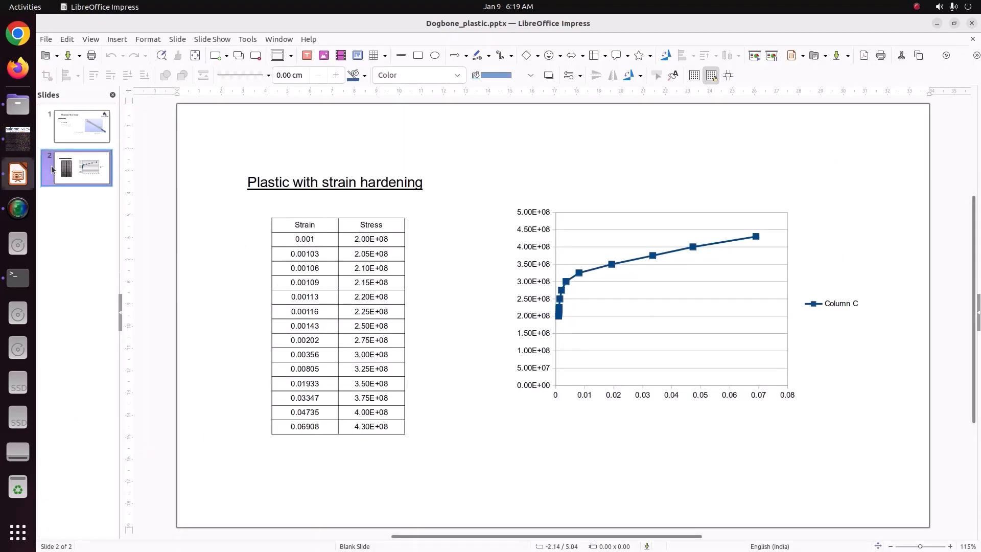
key(alt+Tab)
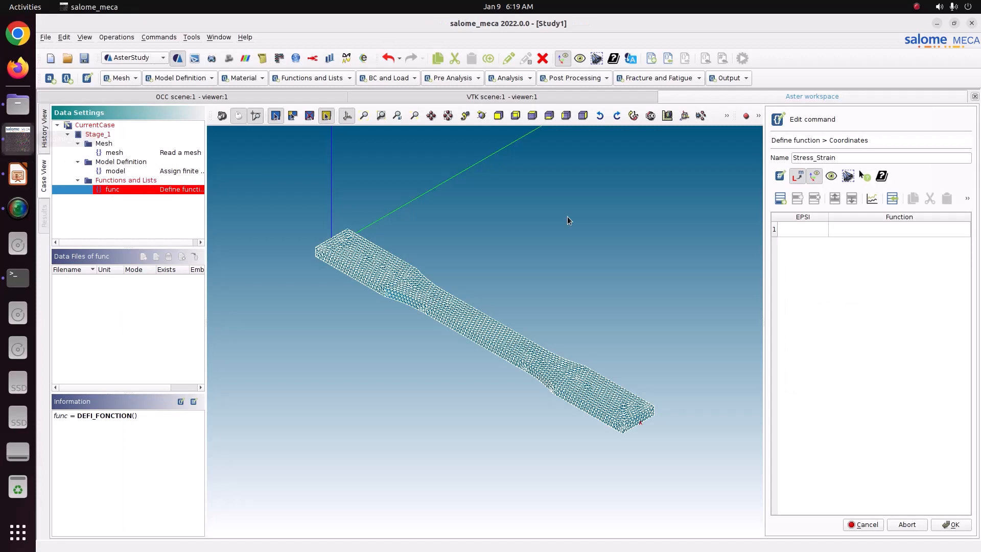
click(784, 229)
click(784, 229)
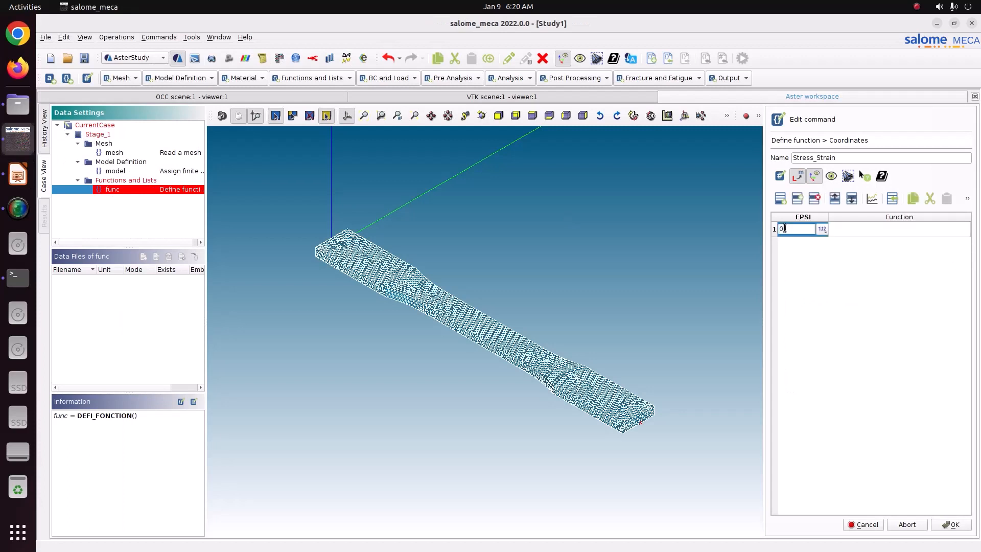
click(852, 226)
text(2)
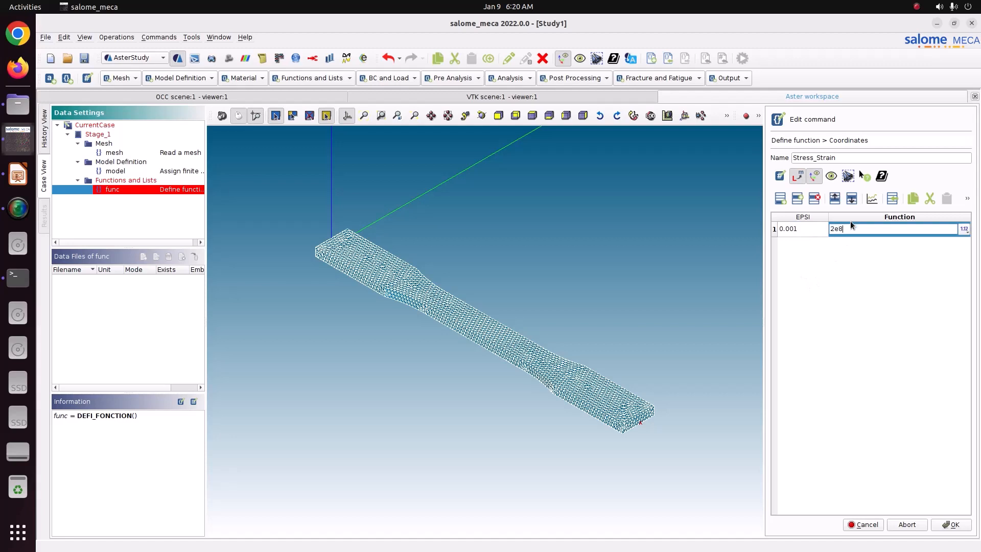
text(e8)
click(780, 198)
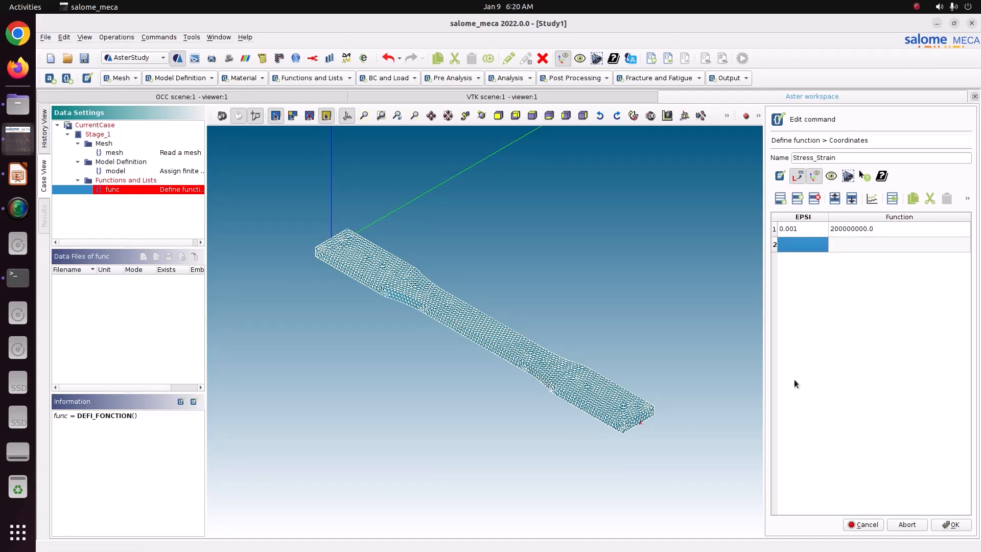
click(883, 232)
drag(881, 229, 785, 224)
key(Delete)
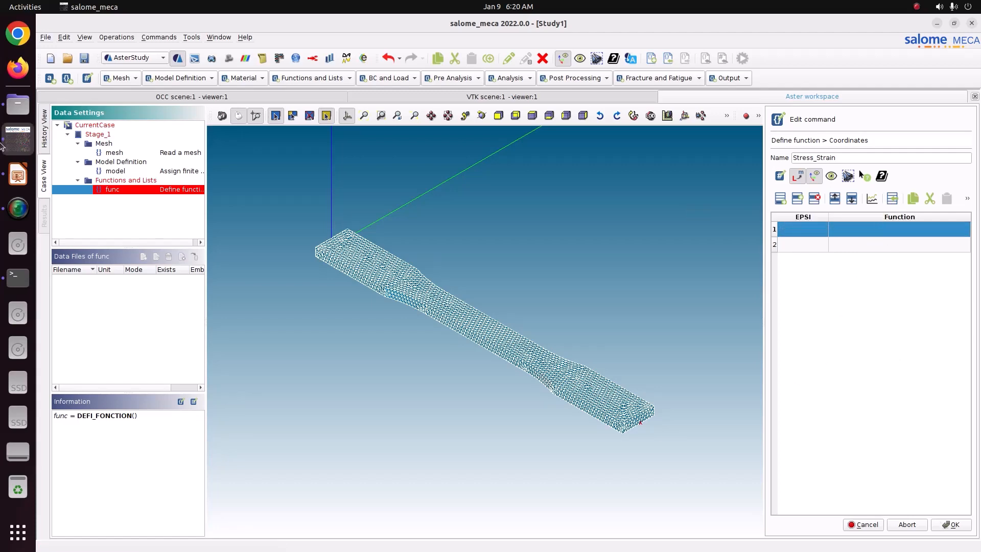
Step: Open Untitled 1.ods from the 71_plastic_dog folder in LibreOffice Calc and review the strain and stress columns on Sheet1 and Sheet2
click(16, 174)
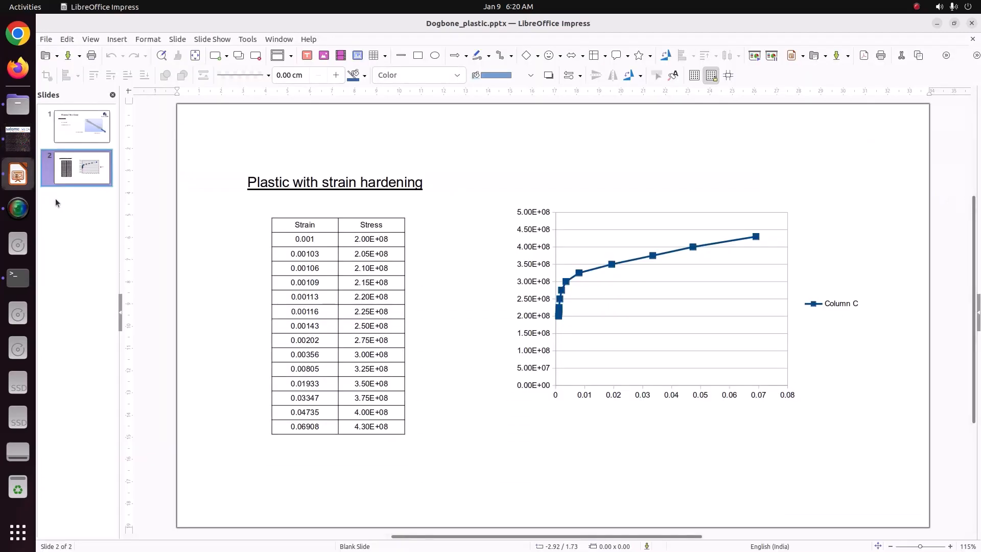
click(18, 104)
right_click(466, 72)
click(511, 81)
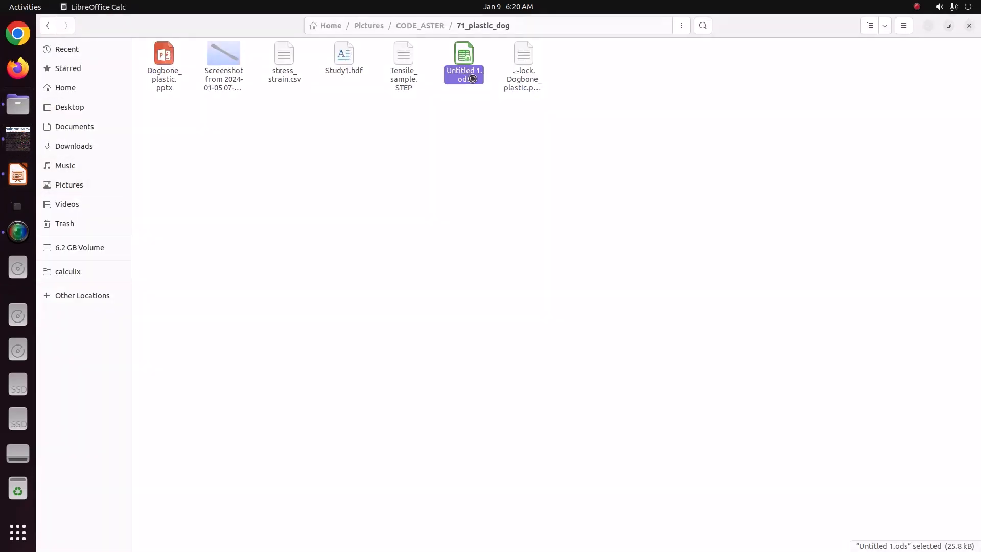
click(489, 68)
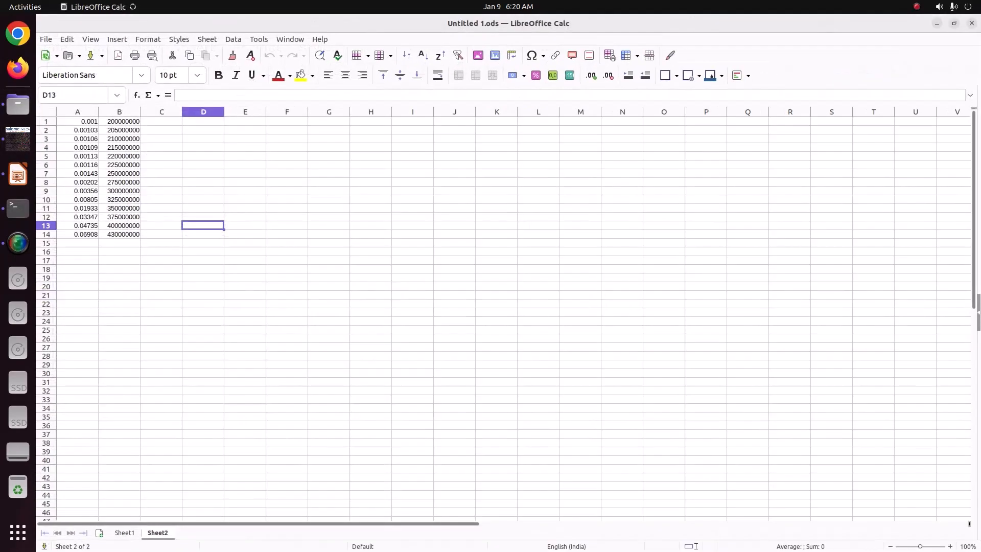
click(124, 532)
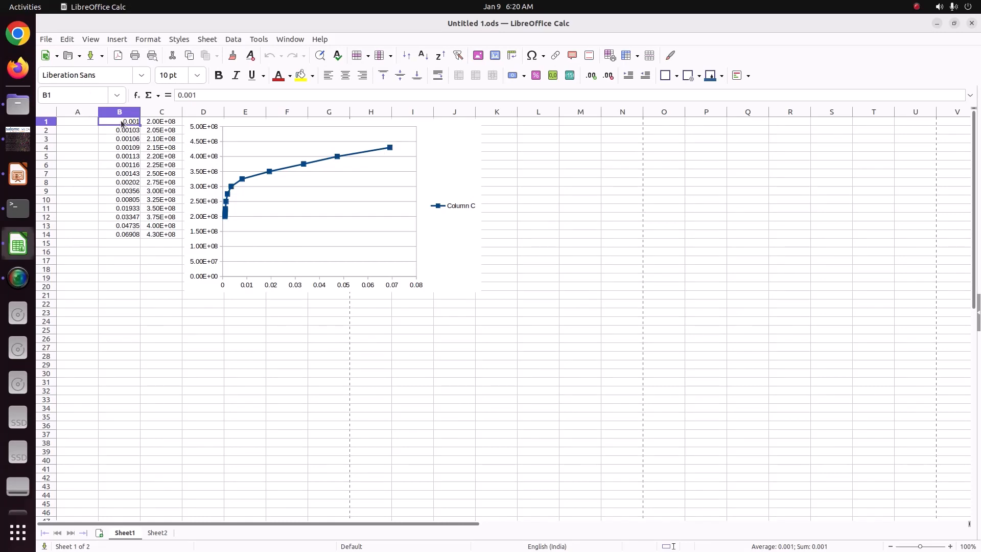
drag(122, 125, 152, 234)
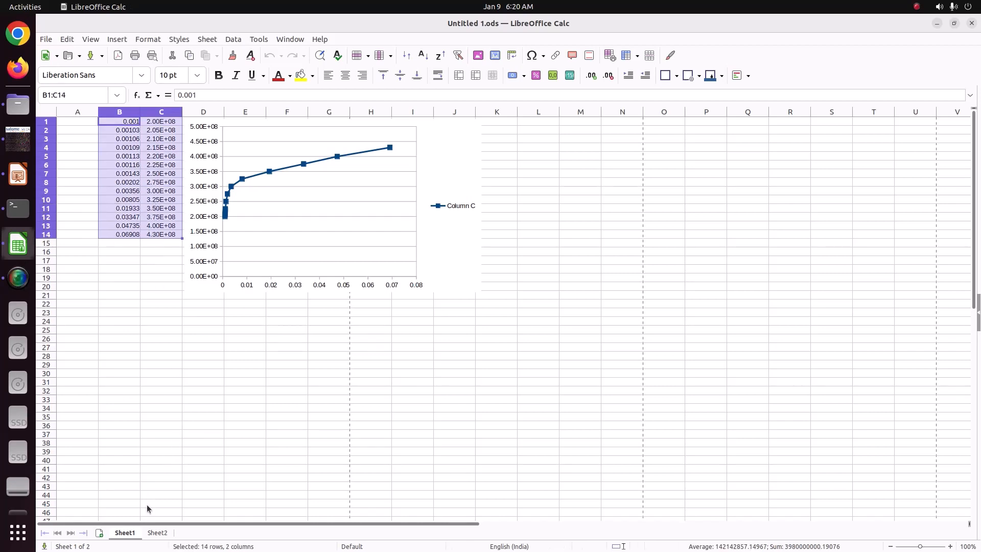
click(157, 532)
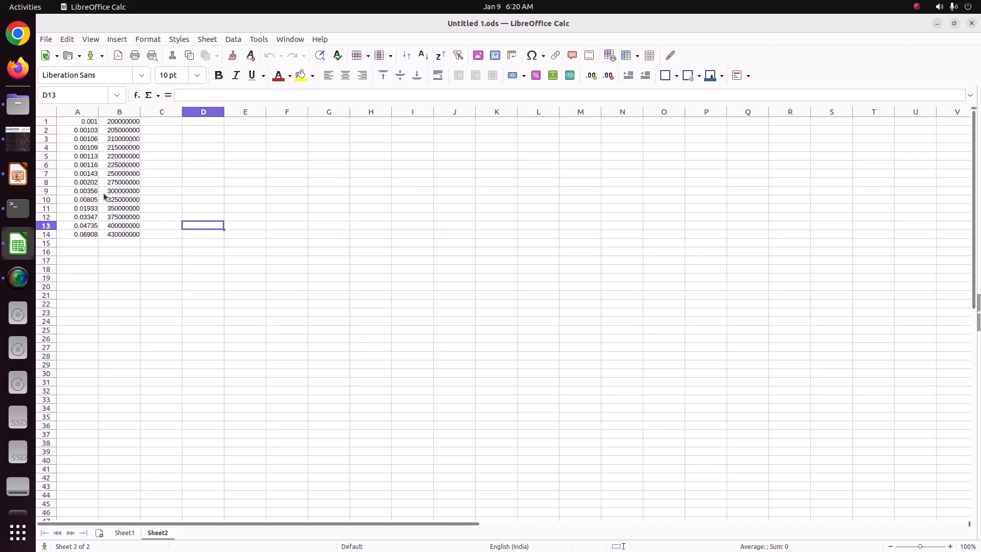
click(46, 40)
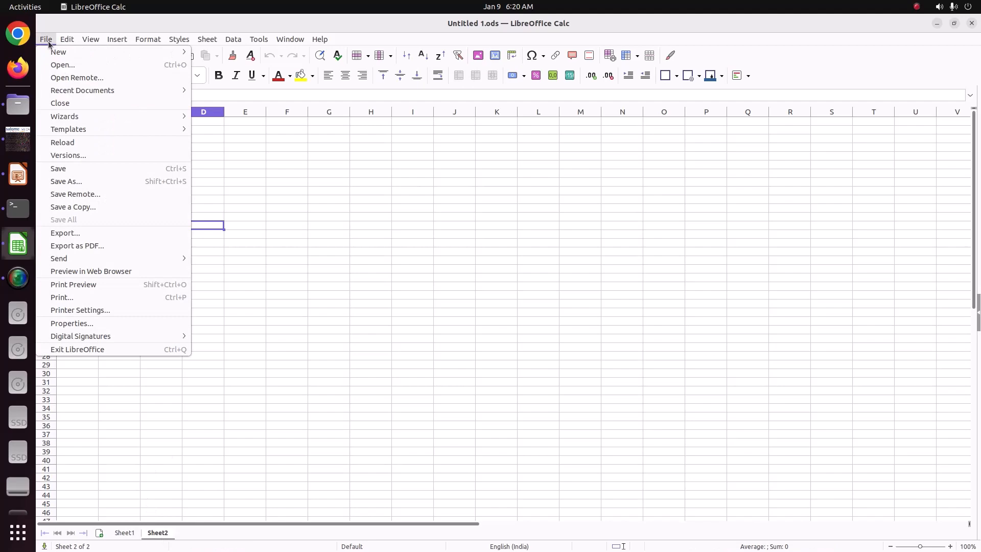
click(73, 206)
click(733, 517)
scroll(730, 519, down, 5)
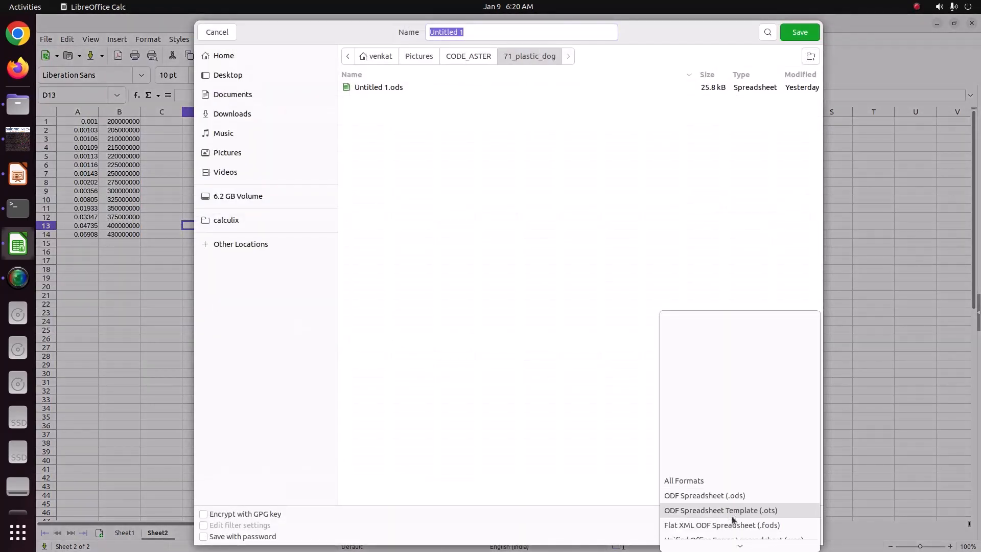
click(714, 515)
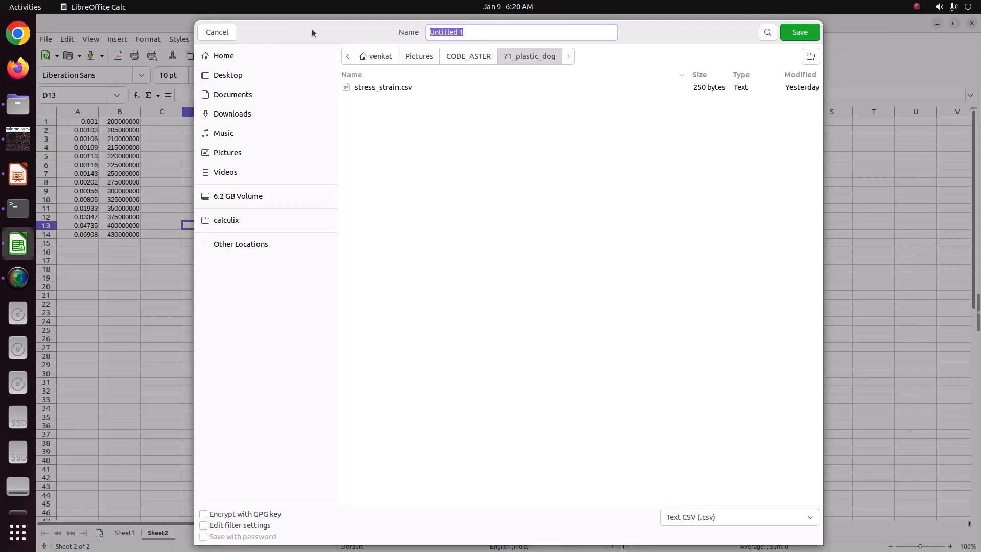
click(216, 33)
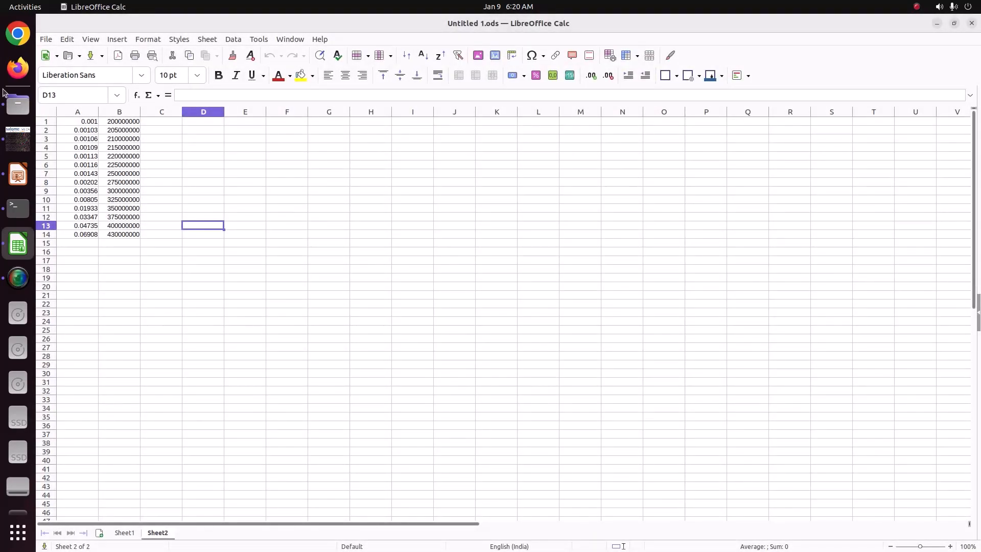
Step: Switch back to Salome-Meca and import stress_strain.csv from Pictures/CODE_ASTER/71_plastic_dog into the function's coordinates table
click(18, 138)
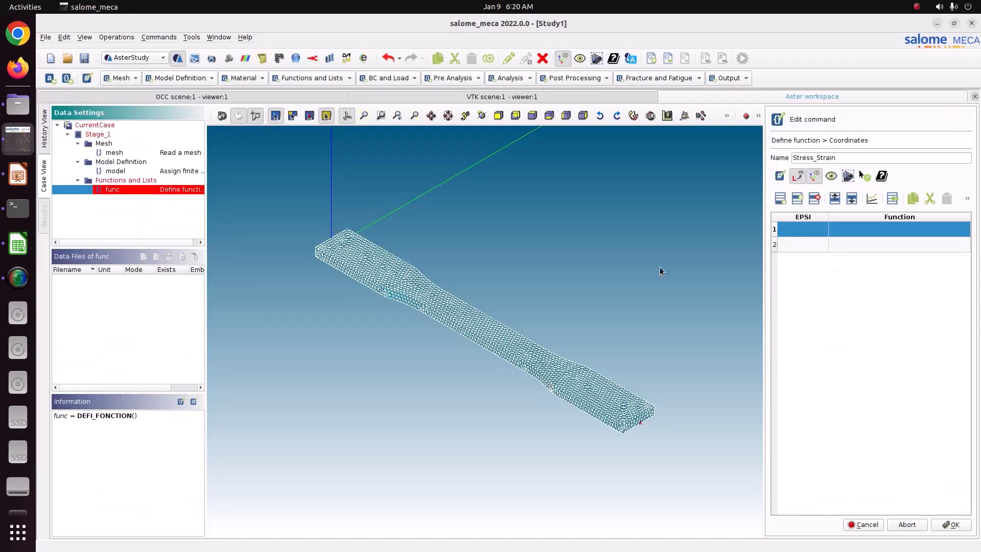
click(894, 199)
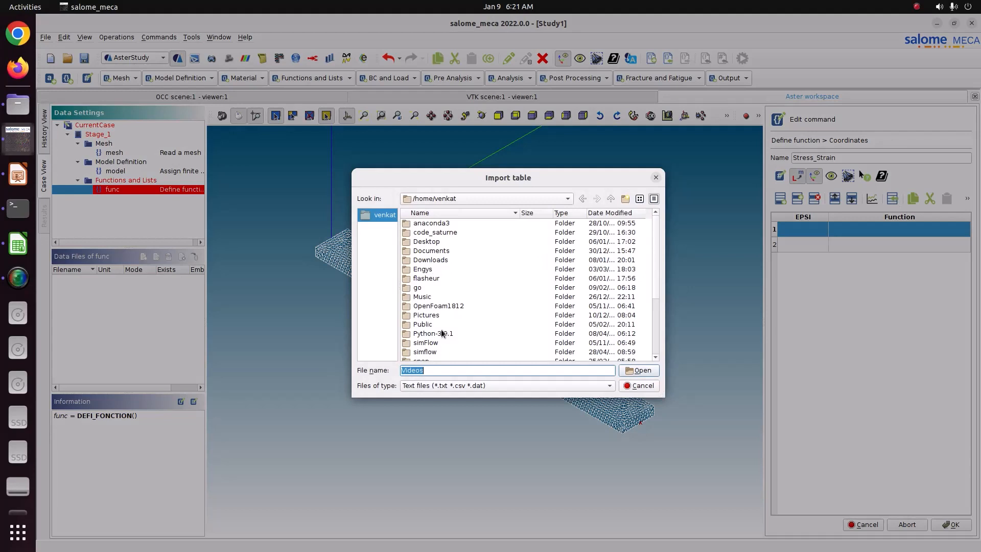
double_click(444, 315)
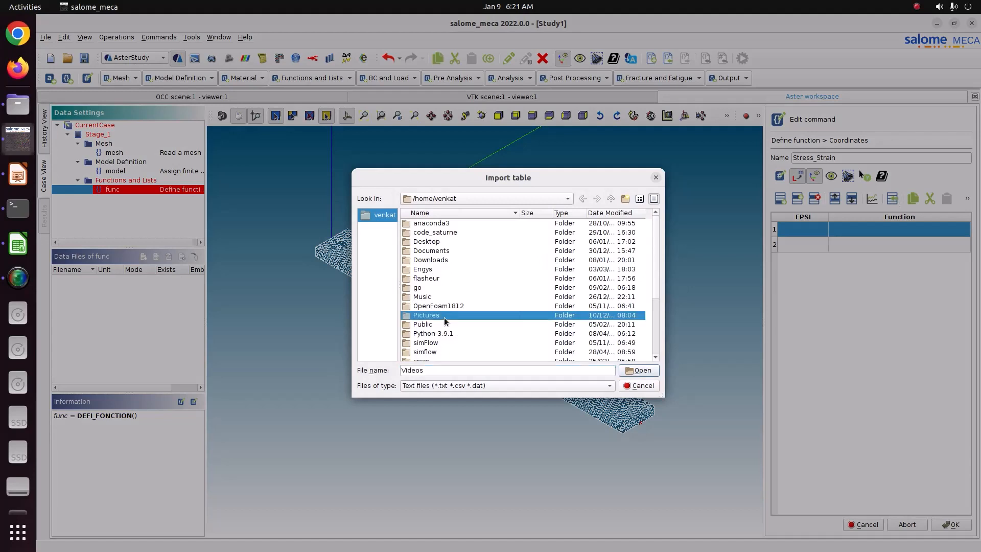
double_click(443, 233)
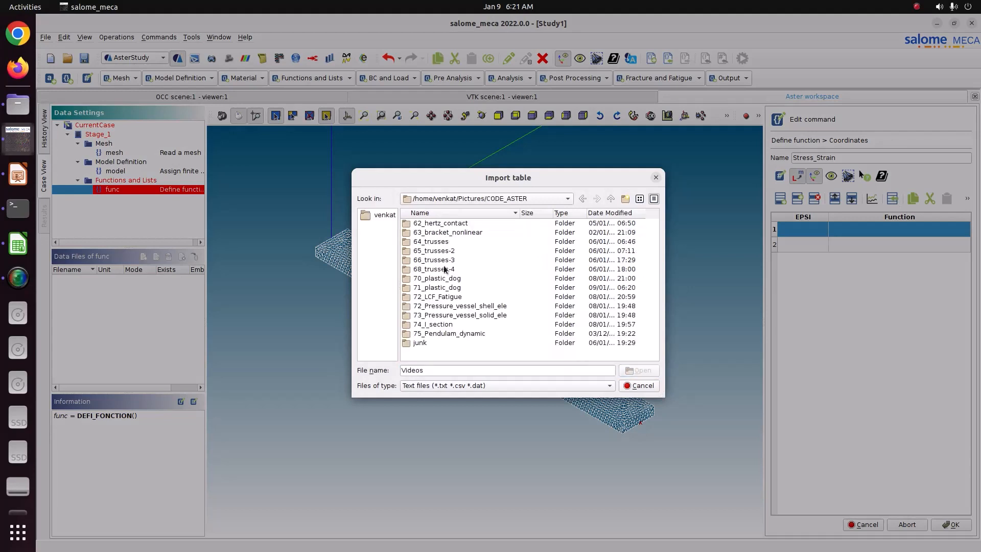
double_click(438, 288)
click(434, 224)
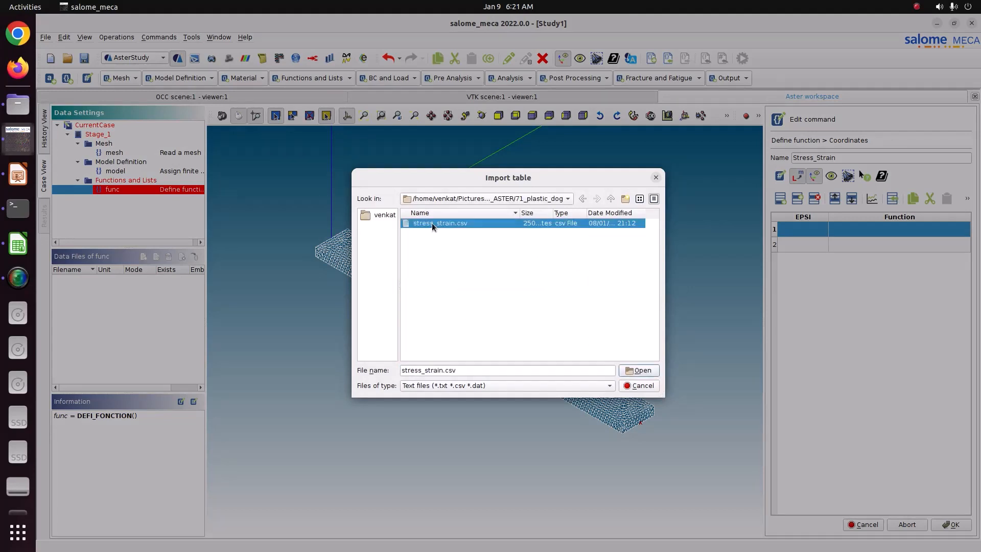
click(632, 371)
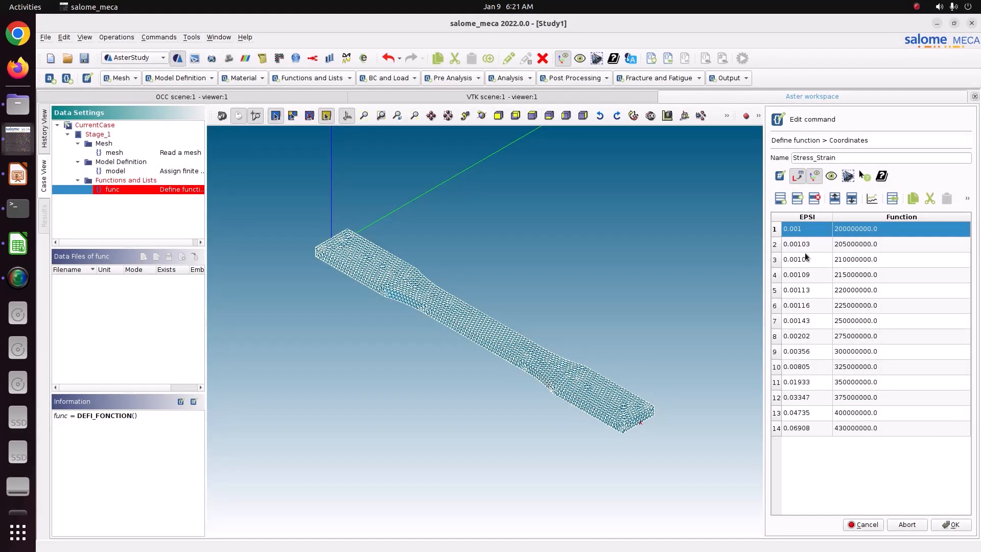
Step: Plot all imported stress-strain points as a curve and accept the coordinates table
drag(795, 231, 885, 428)
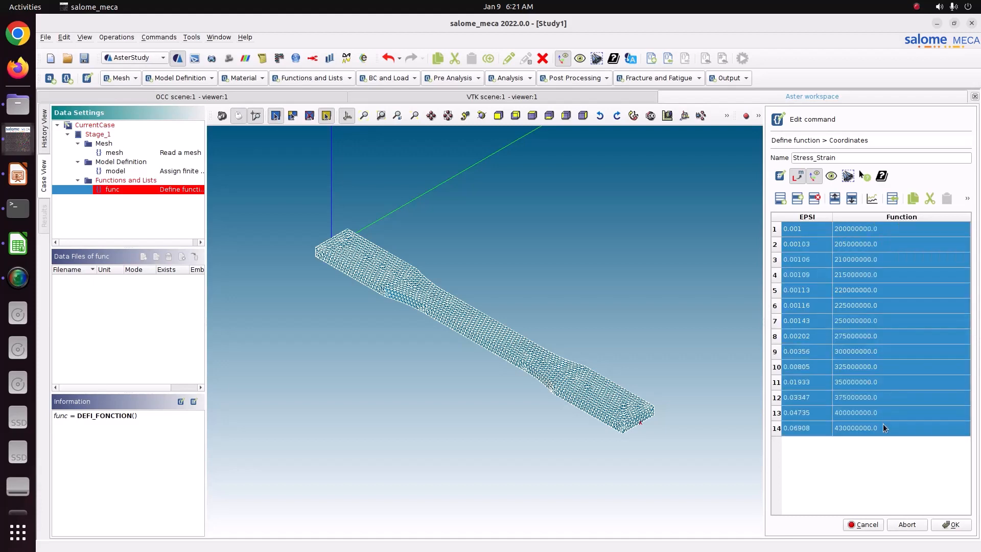
click(871, 198)
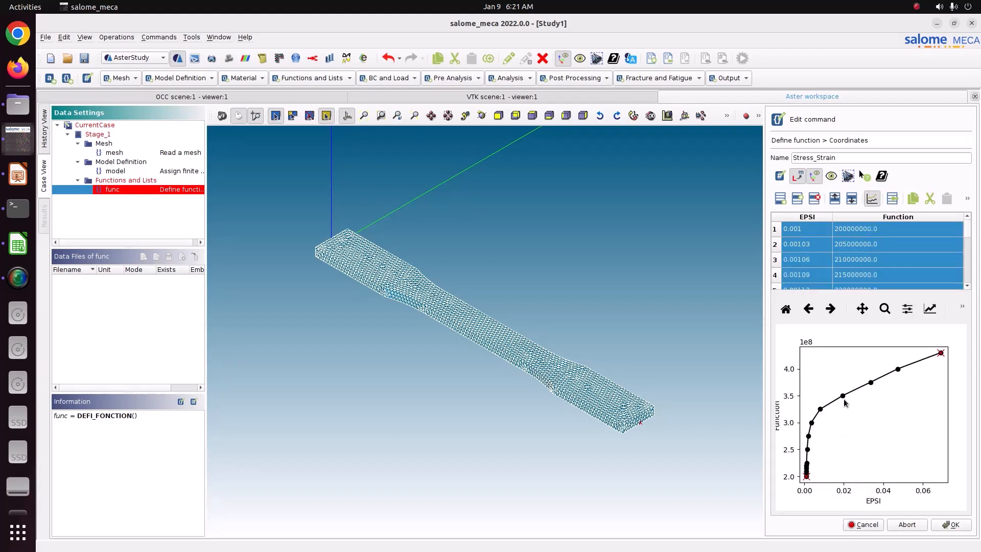
click(948, 525)
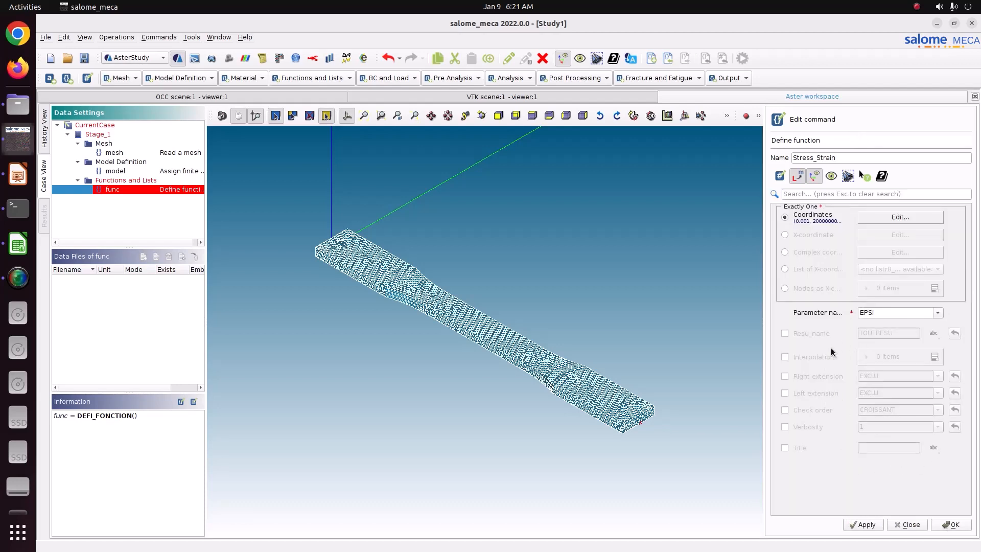
Step: Enable TOUTRESU as the Stress_Strain function's result name, add one LIN interpolation, and enable the right and left extensions
click(808, 335)
double_click(902, 333)
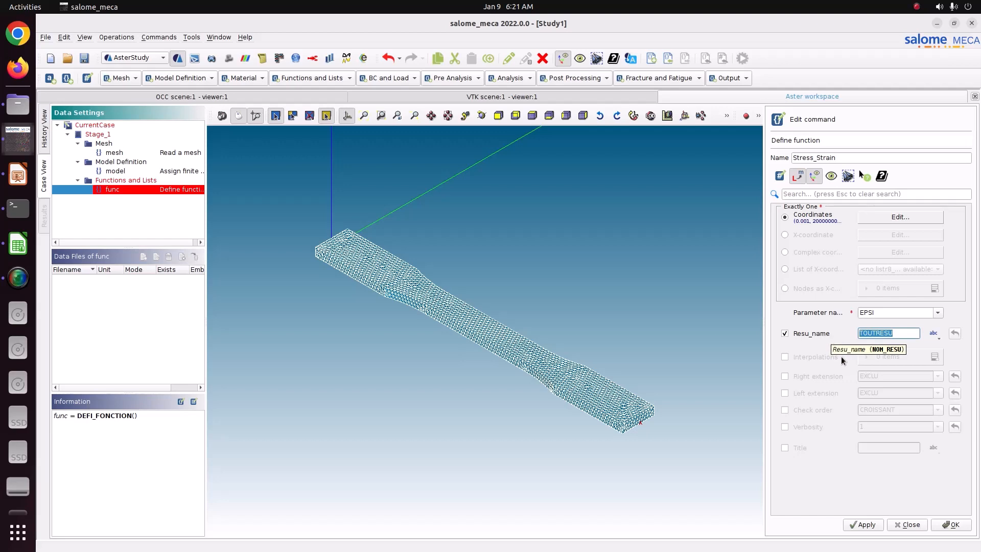
click(810, 356)
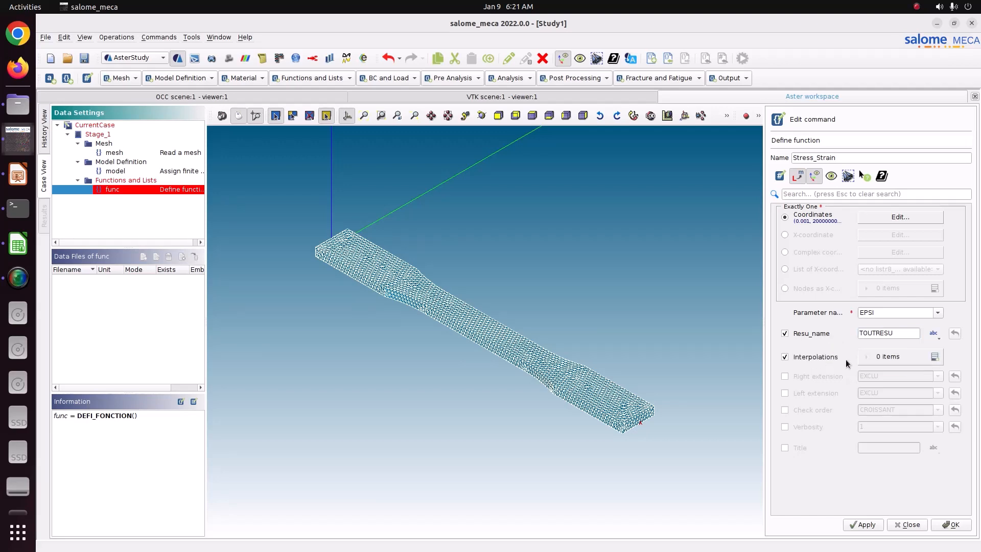
click(934, 357)
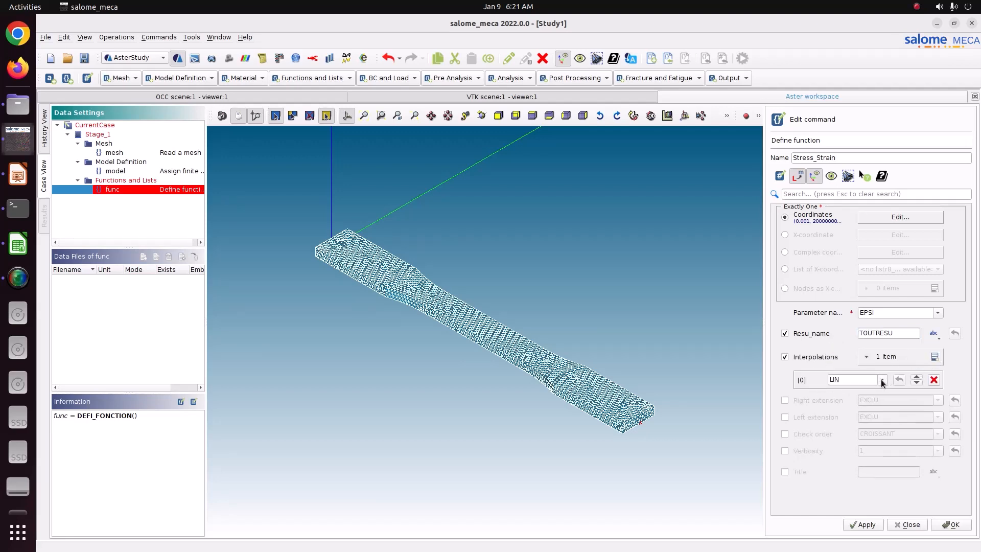
click(809, 403)
click(816, 418)
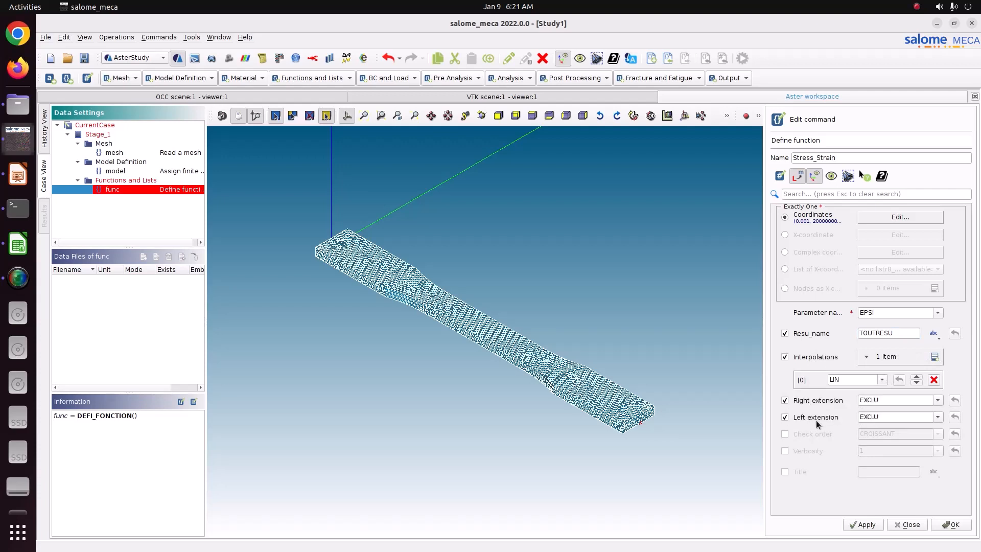
Step: Switch to Untitled 1.ods in LibreOffice Calc, examine the stress-strain chart on Sheet1, and return to Salome-Meca
click(18, 244)
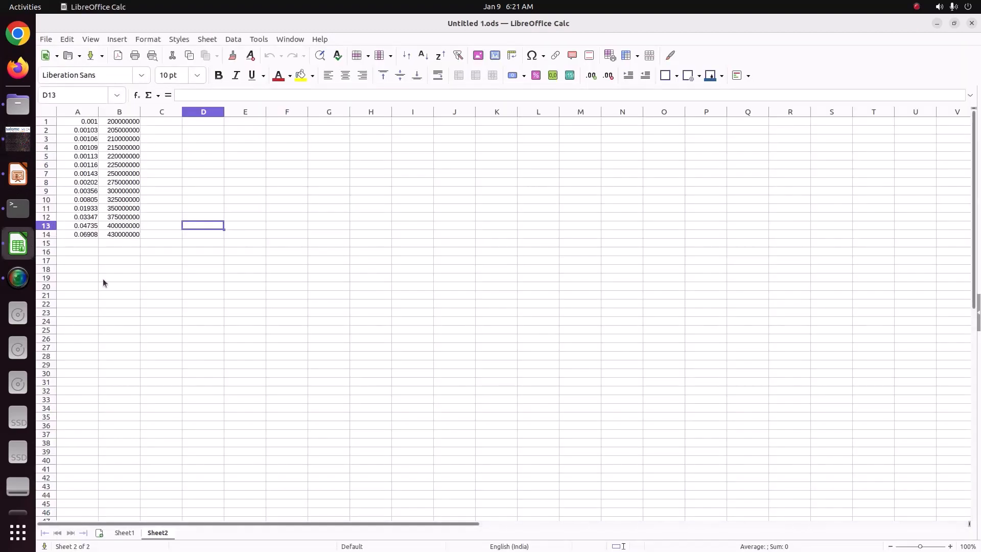
click(124, 532)
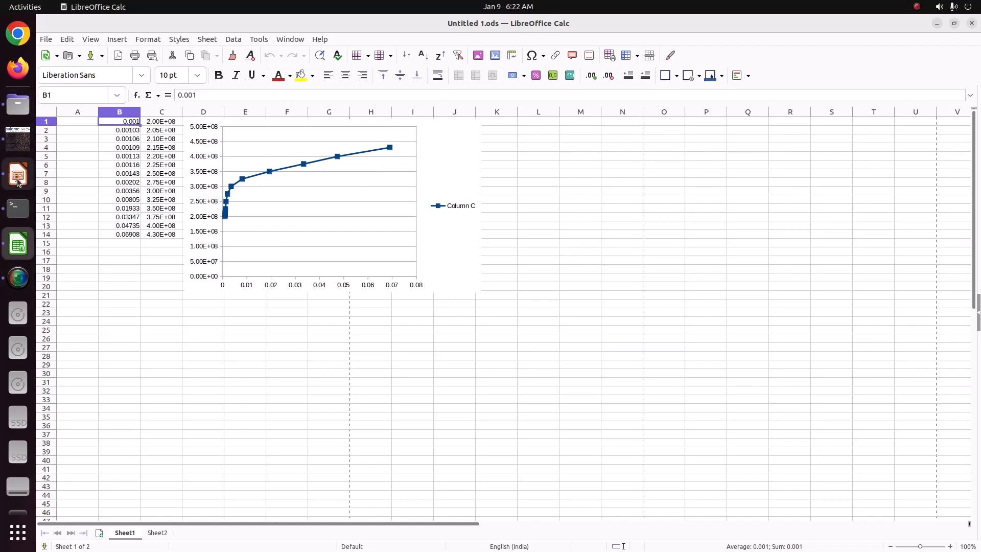
click(18, 139)
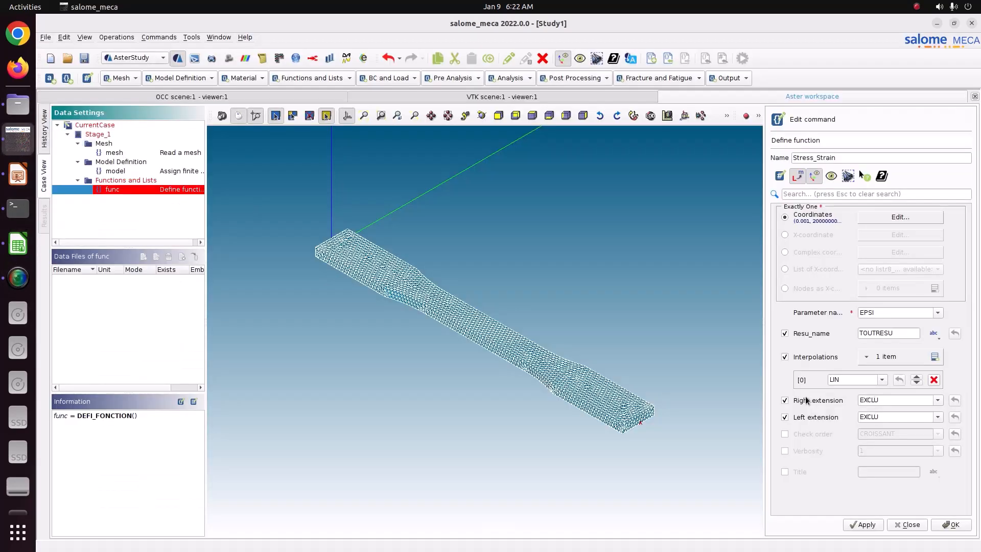
Step: Set the function's right extension to LINEAIRE and store the Stress_Strain function
click(937, 398)
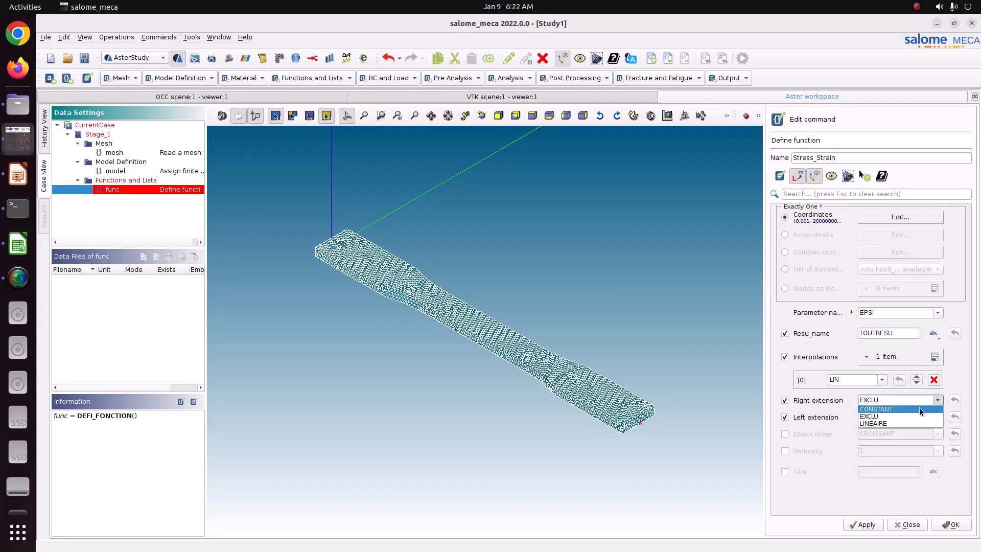
click(906, 421)
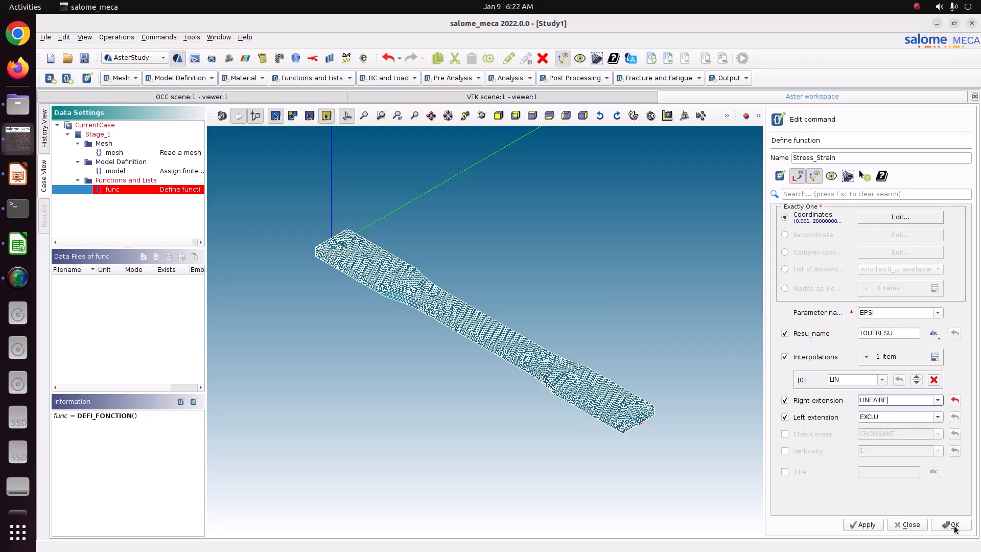
click(860, 525)
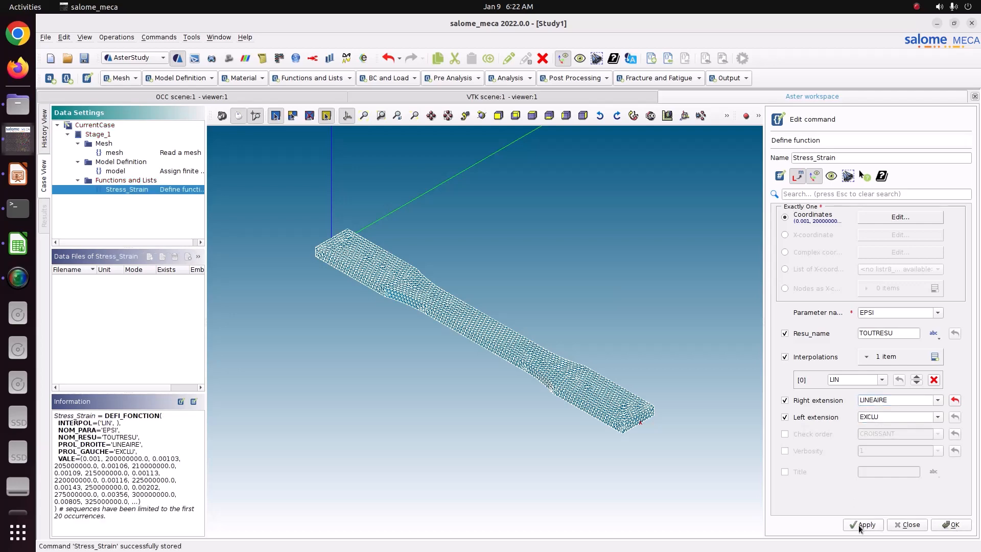
click(941, 523)
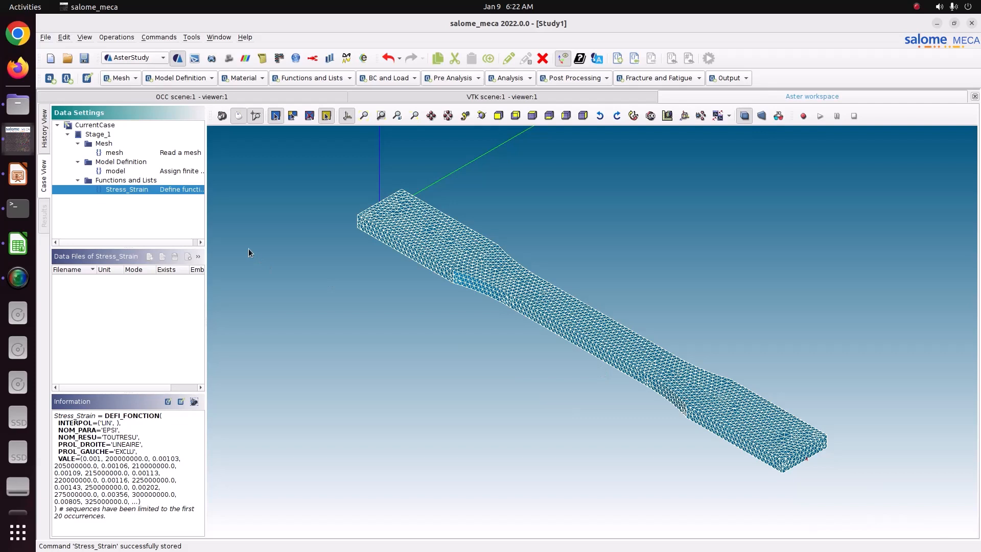
Step: Define a new material named steel, enable linear isotropic elasticity, and open its properties for editing
click(236, 78)
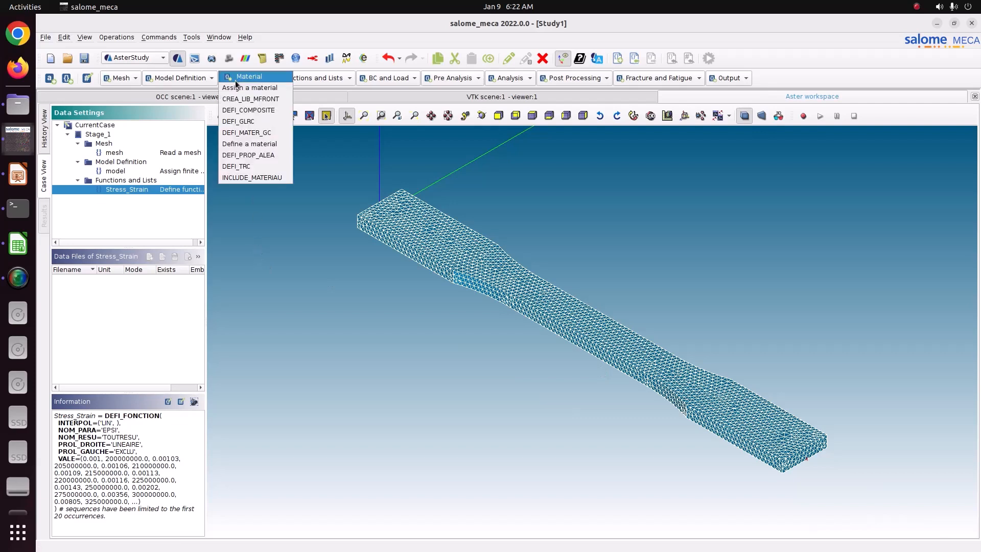
click(237, 145)
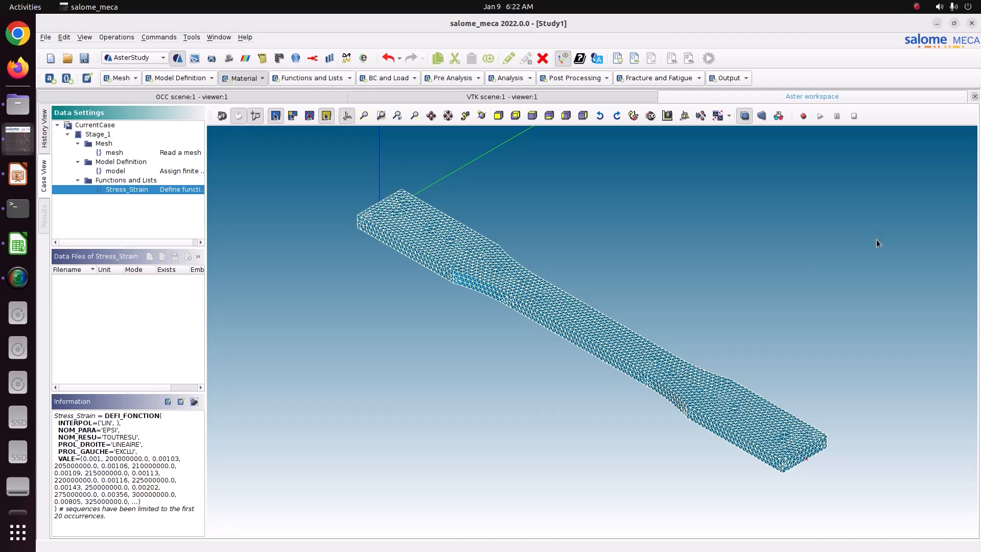
double_click(843, 158)
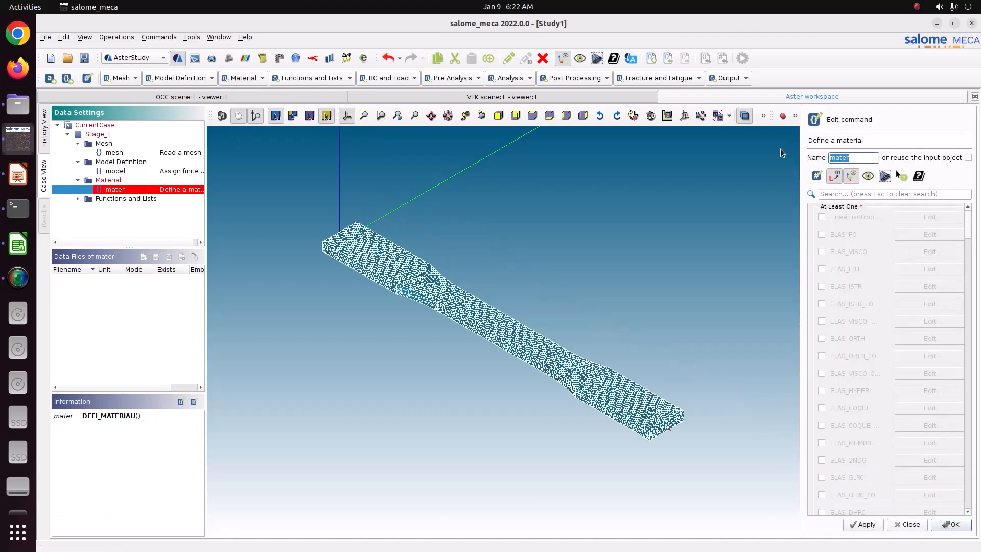
text(steel)
click(820, 217)
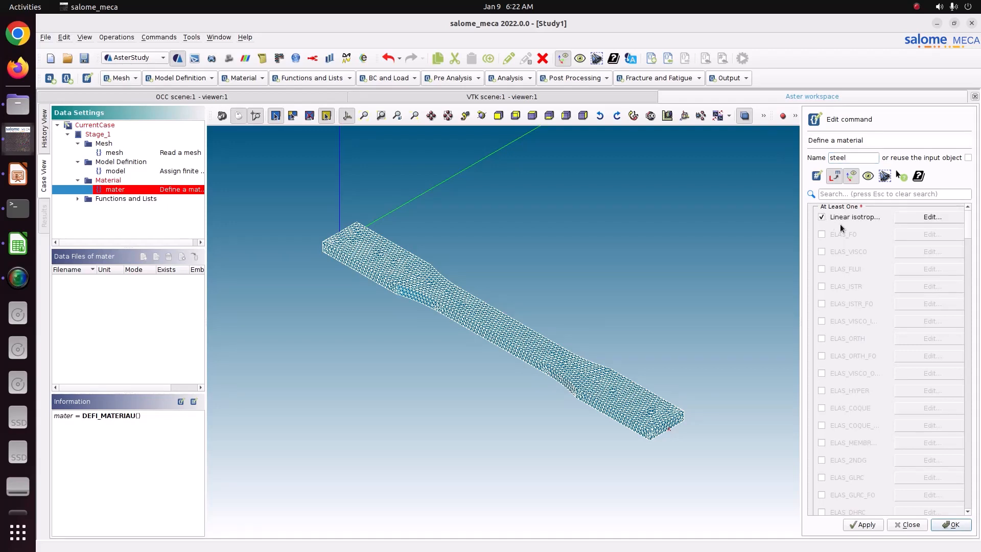
click(913, 217)
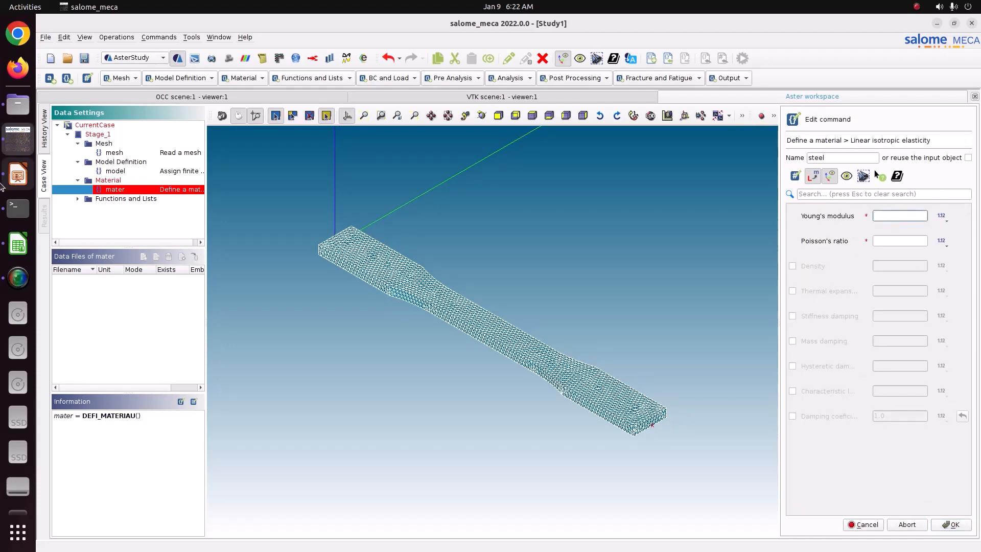
Step: Switch to Dogbone_plastic.pptx in LibreOffice Impress, check the material properties on the first slide, and return to Salome-Meca
click(17, 175)
click(72, 139)
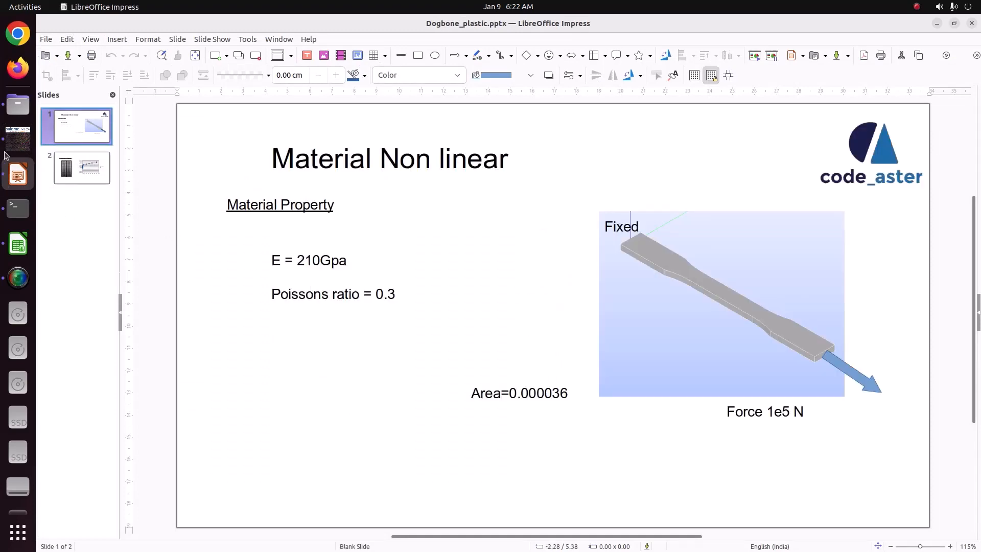
click(17, 180)
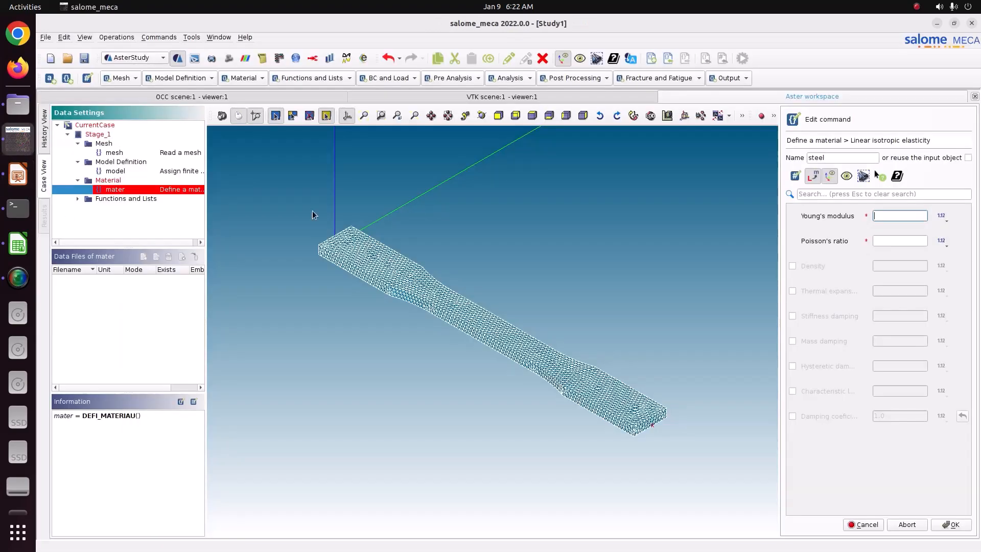
Step: Set steel's Young's modulus to 210e9 and Poisson's ratio to 0.3, and apply the material definition
click(884, 215)
text(210e9)
click(895, 238)
text(0)
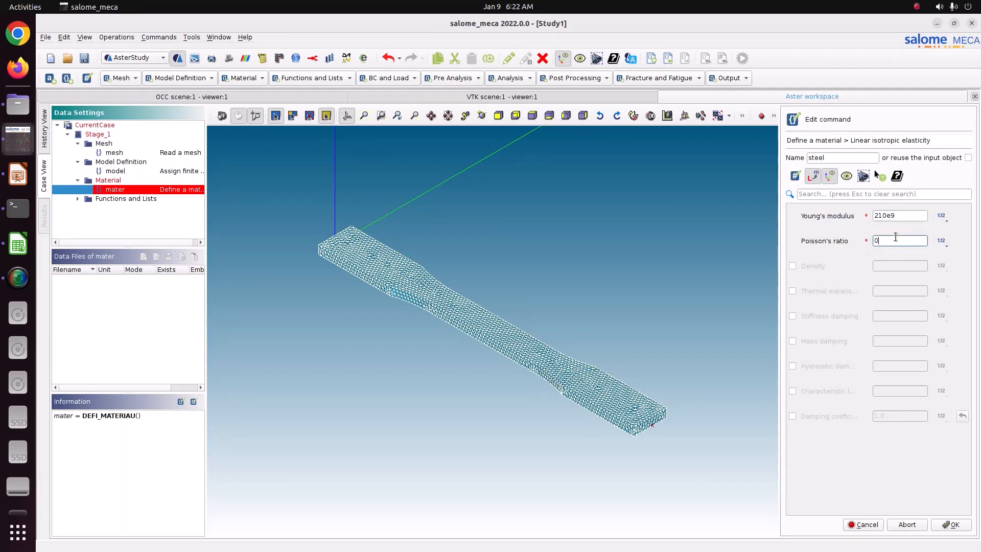
text(.3)
click(955, 525)
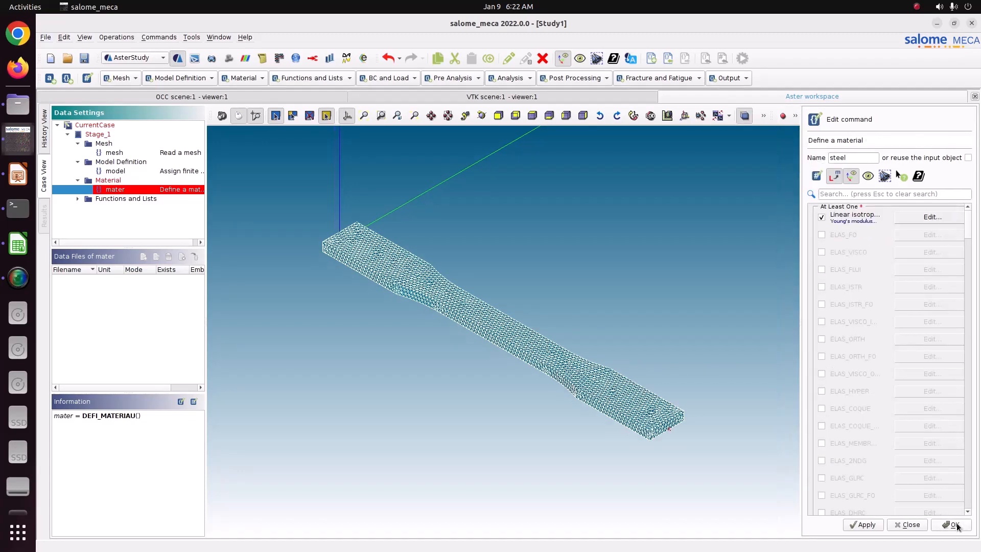
click(874, 525)
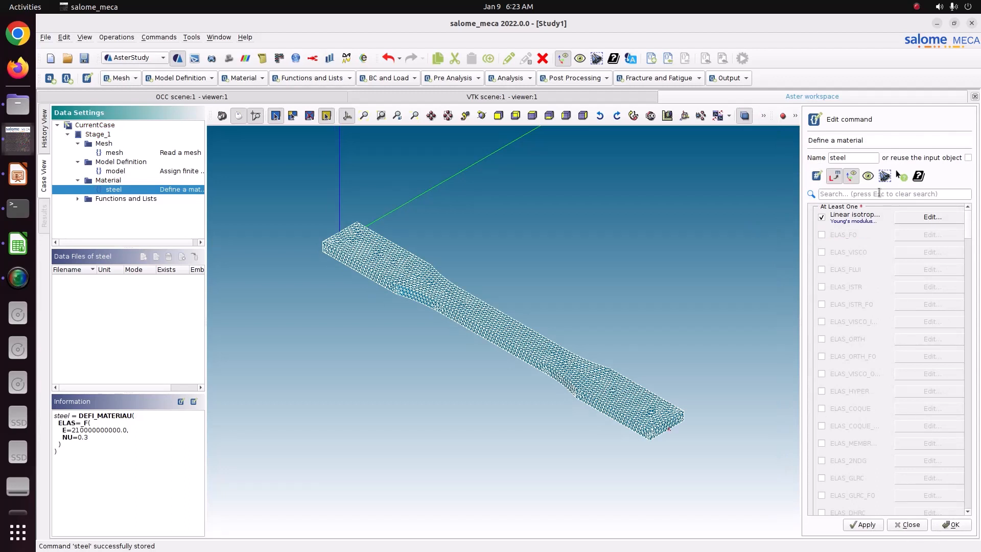
Step: Find and enable the TRACTION behaviour for steel with Stress_Strain as its SIGM function, and store the material
click(844, 195)
text(t)
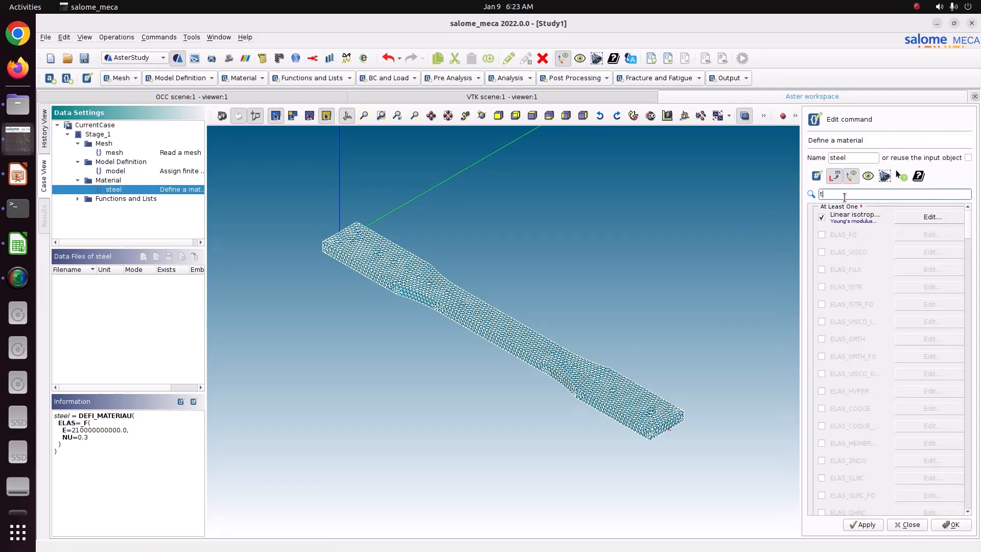
text(raC)
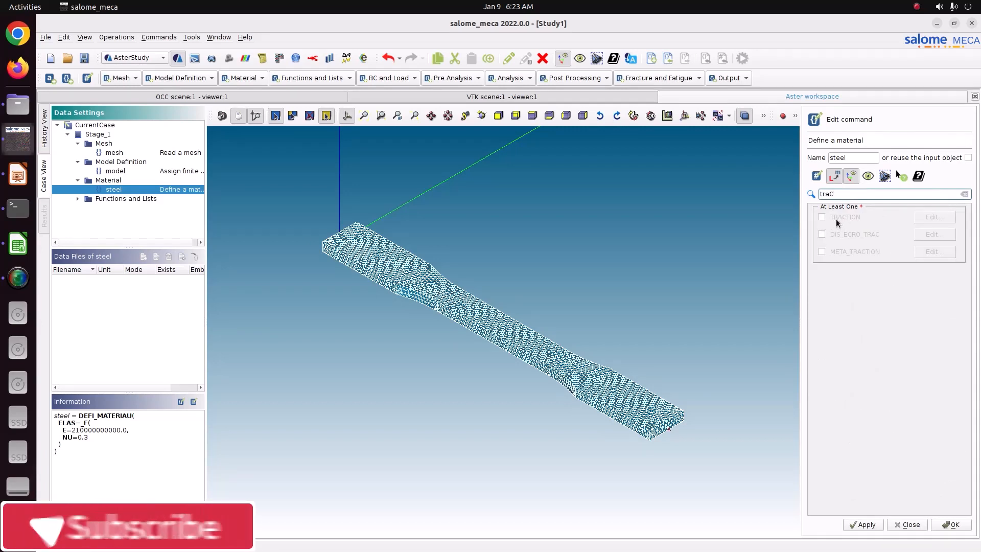
click(838, 217)
click(935, 219)
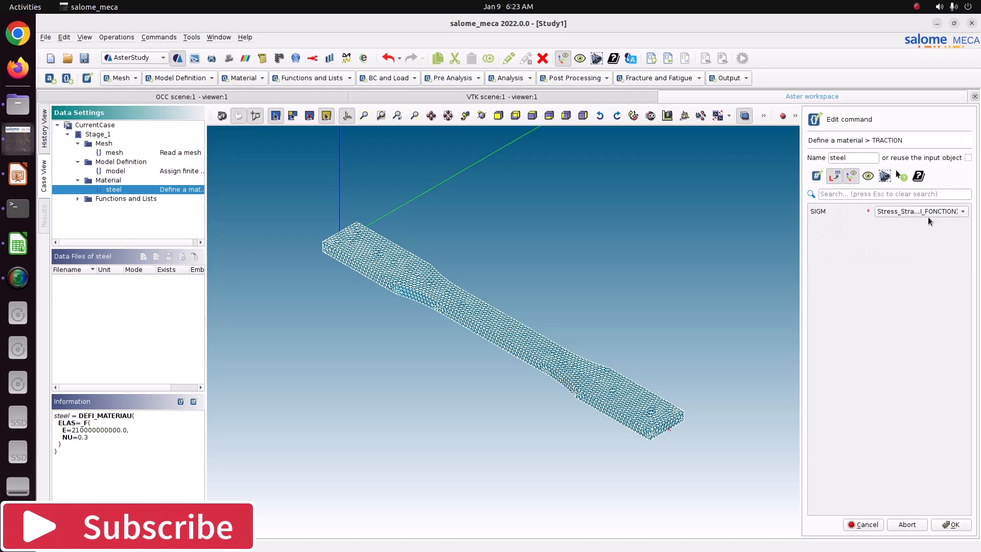
click(926, 212)
click(892, 212)
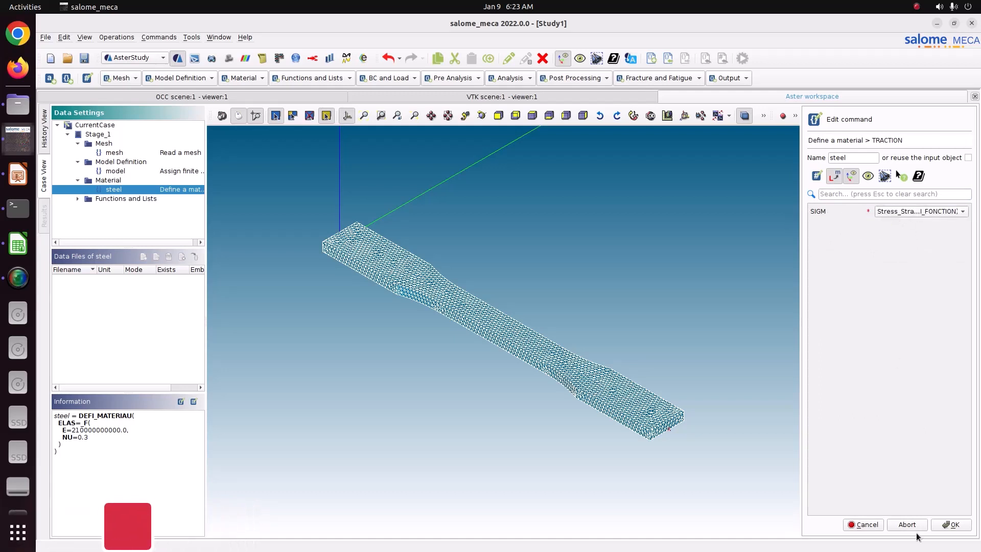
click(940, 522)
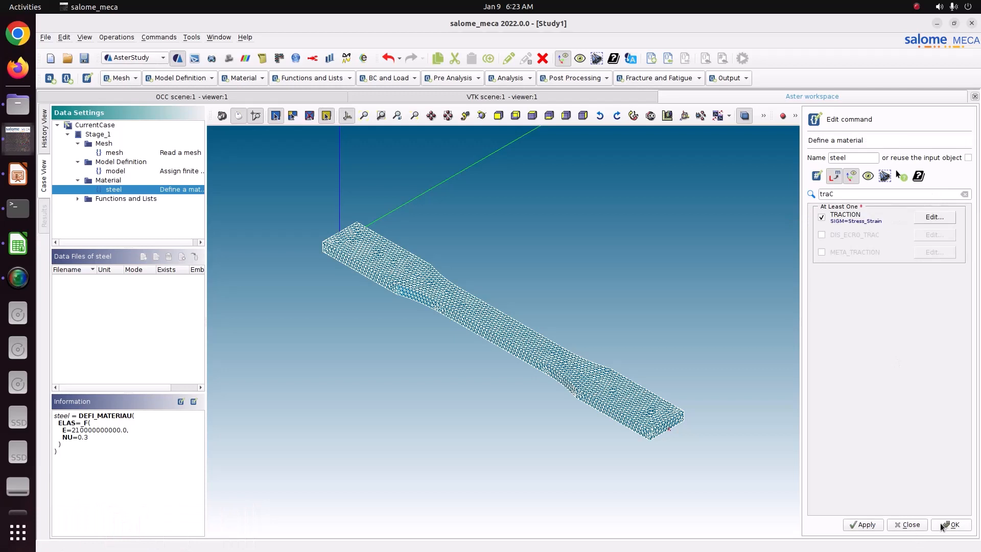
click(863, 525)
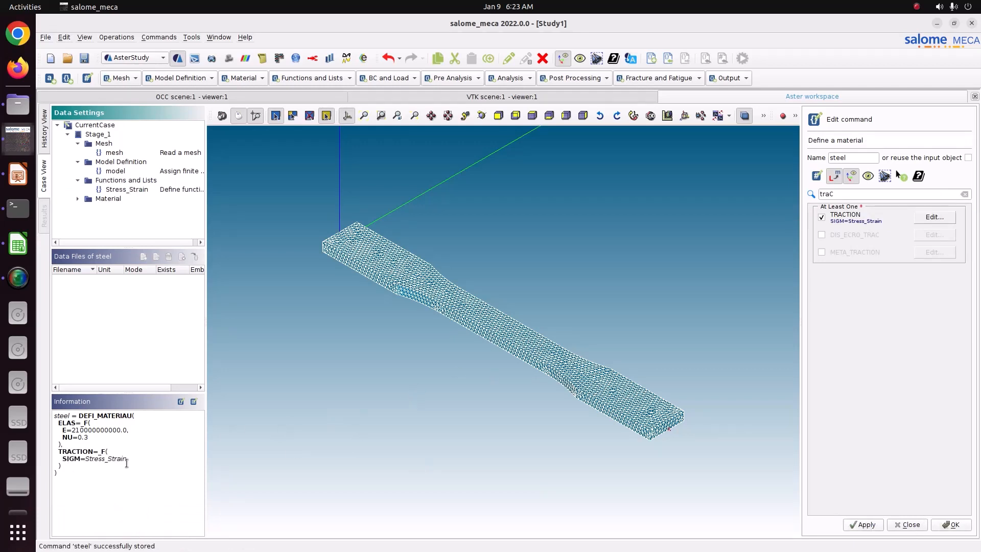
click(947, 524)
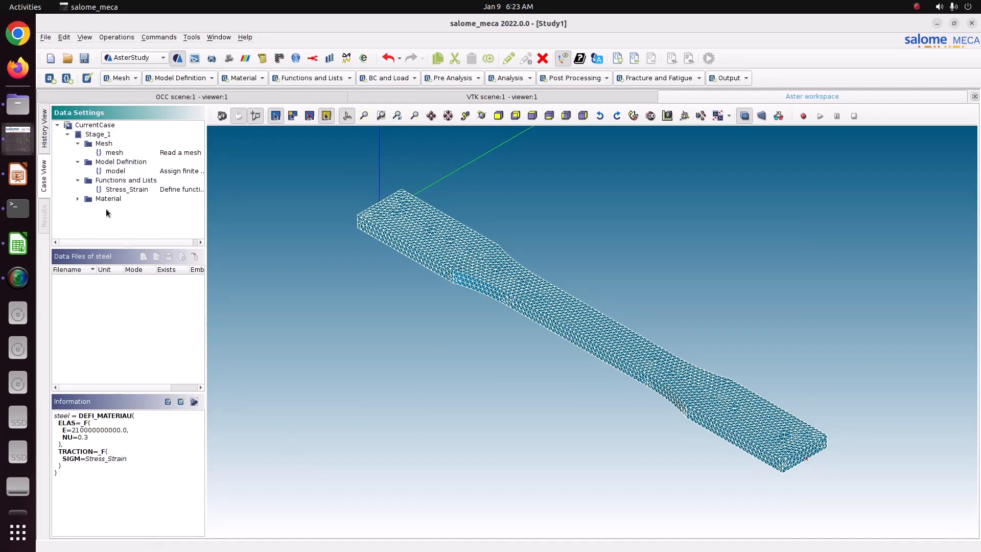
Step: Add an Assign a material command and enable both mesh and model as its targets
click(238, 78)
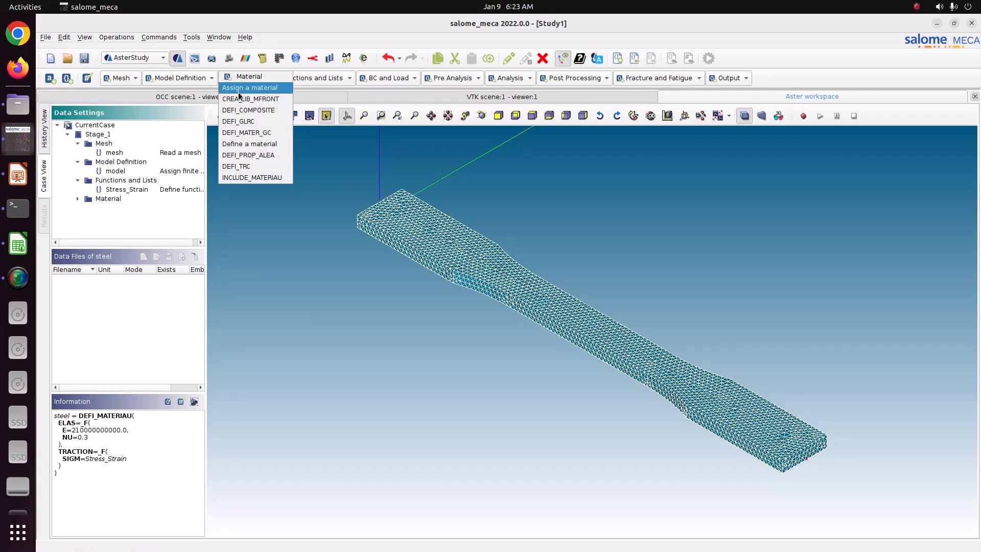
click(238, 92)
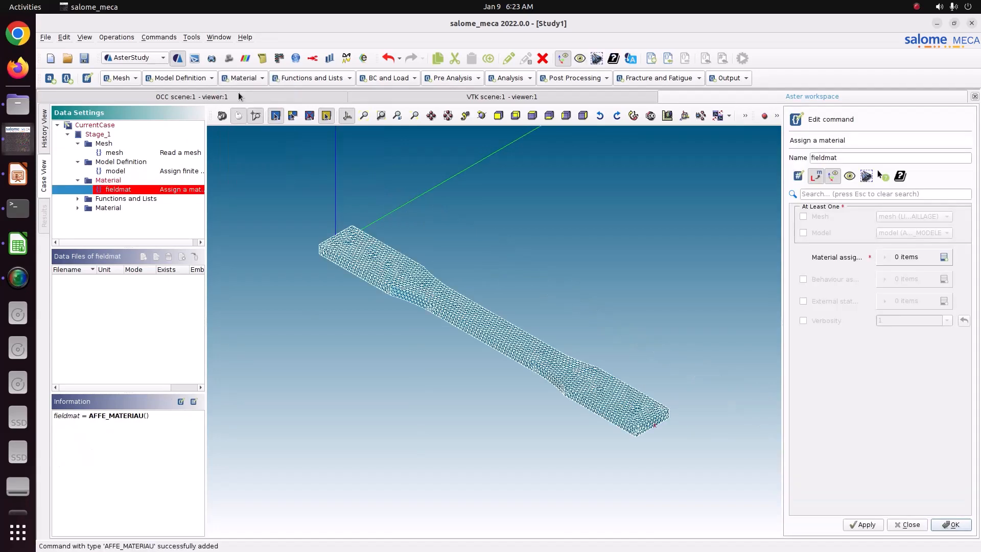
click(823, 216)
click(825, 233)
Step: Add a material assignment that applies steel everywhere, and store the fieldmat command
click(944, 257)
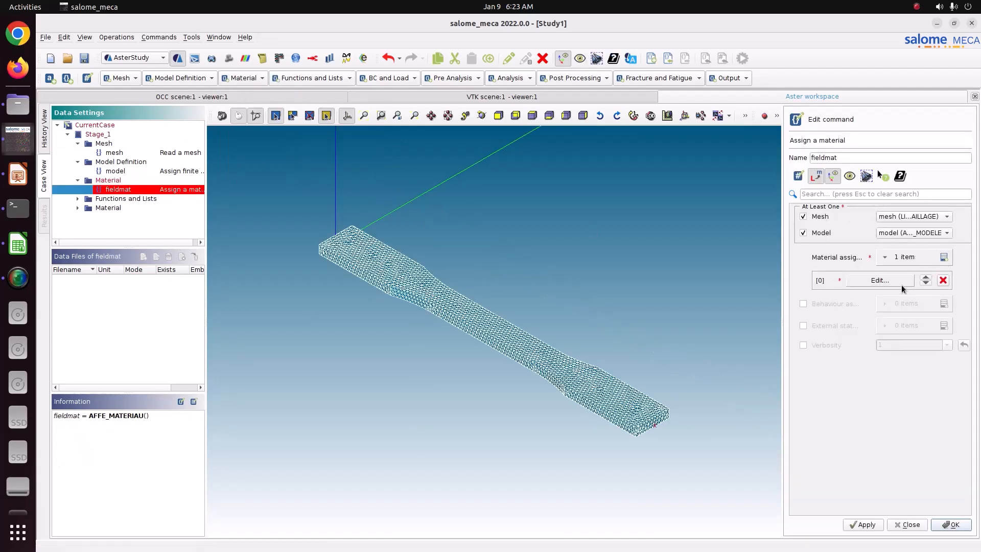
click(902, 284)
click(831, 216)
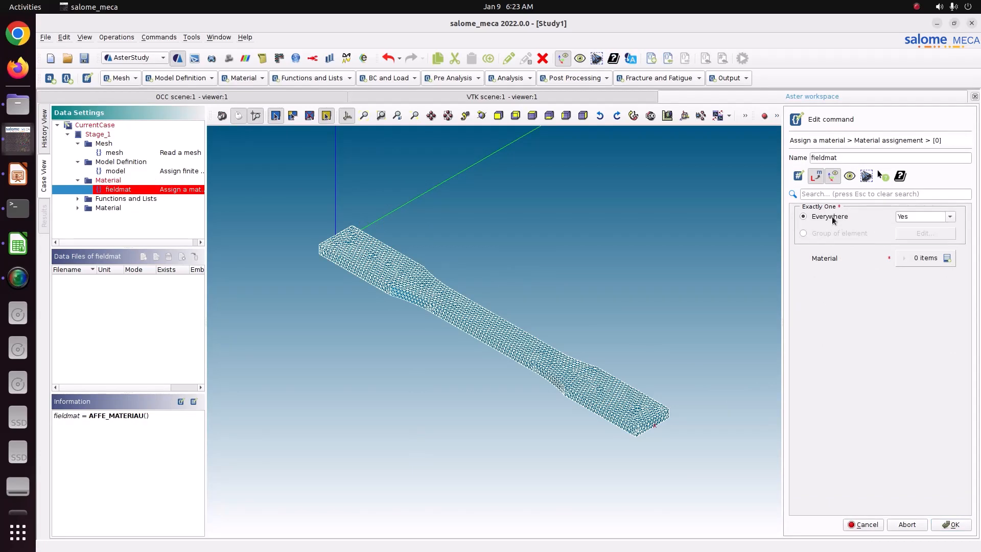
click(947, 259)
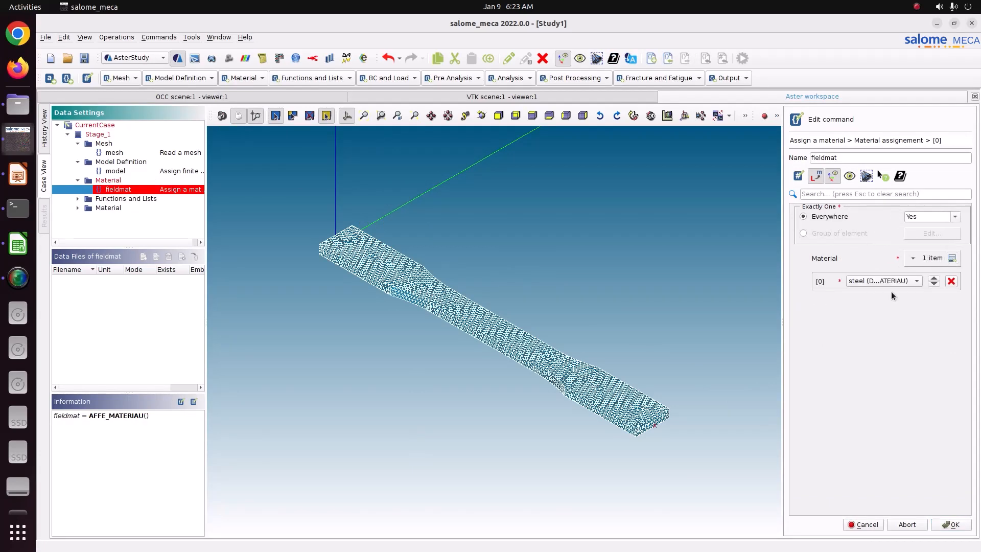
click(960, 526)
click(867, 528)
click(957, 525)
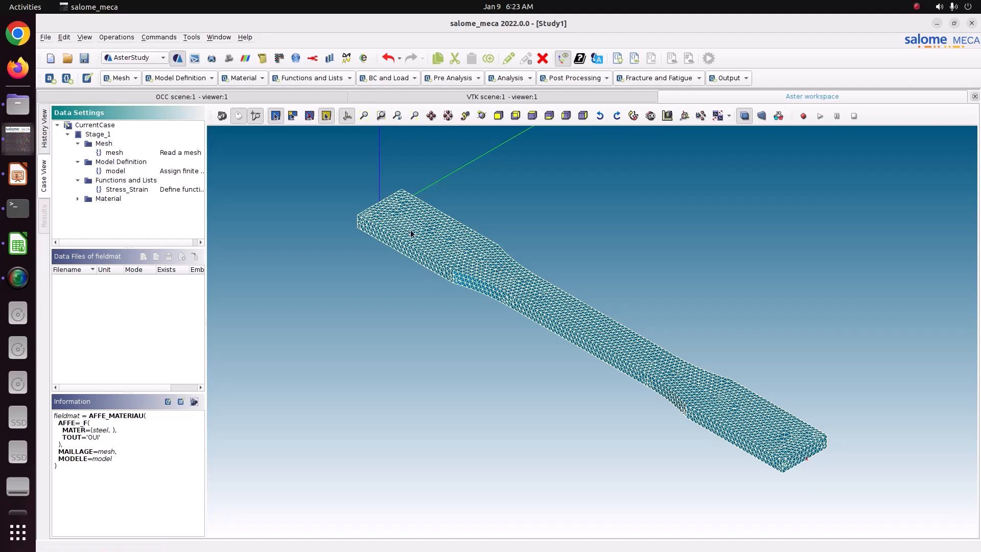
Step: Add a Define function command named LOAD_F with Time as its parameter
click(347, 79)
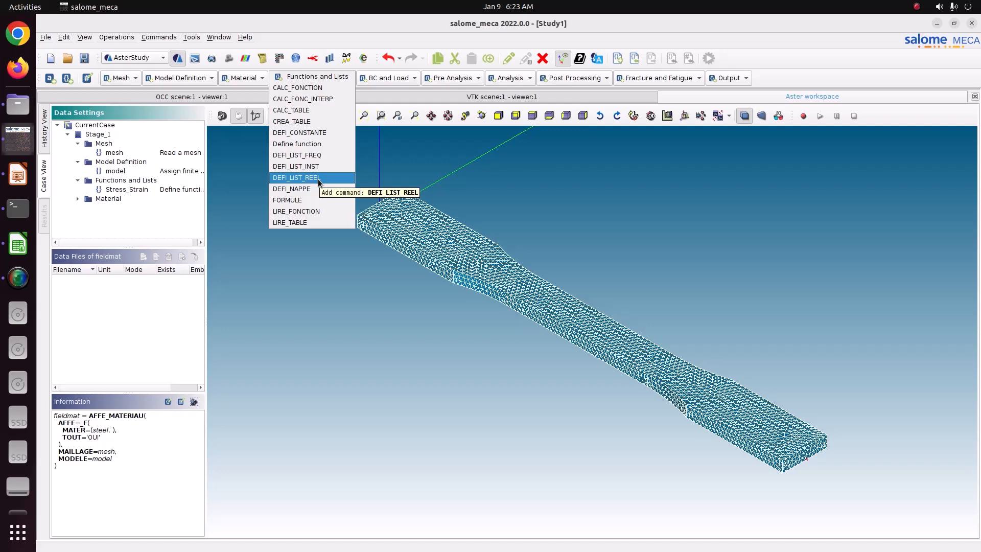
click(318, 145)
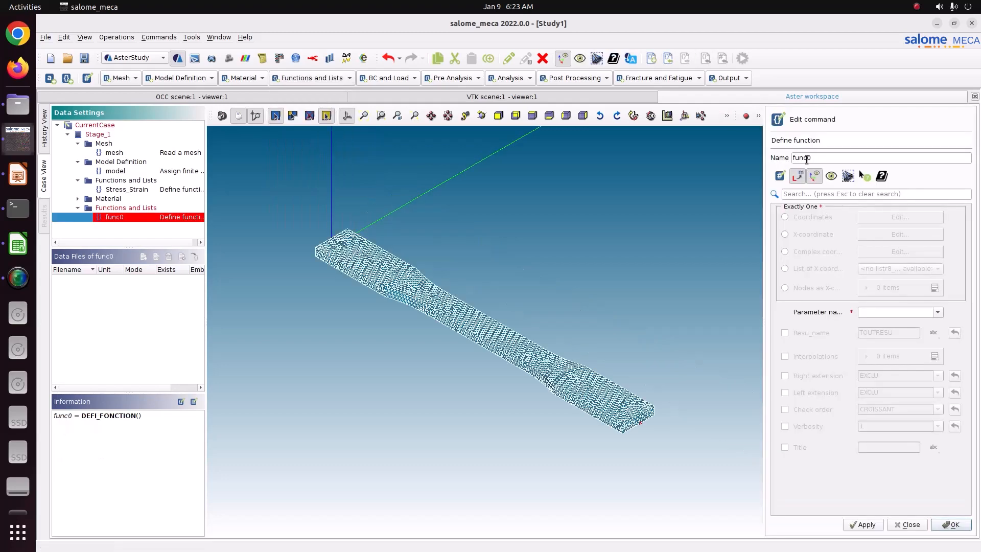
click(820, 158)
double_click(819, 158)
text(lO)
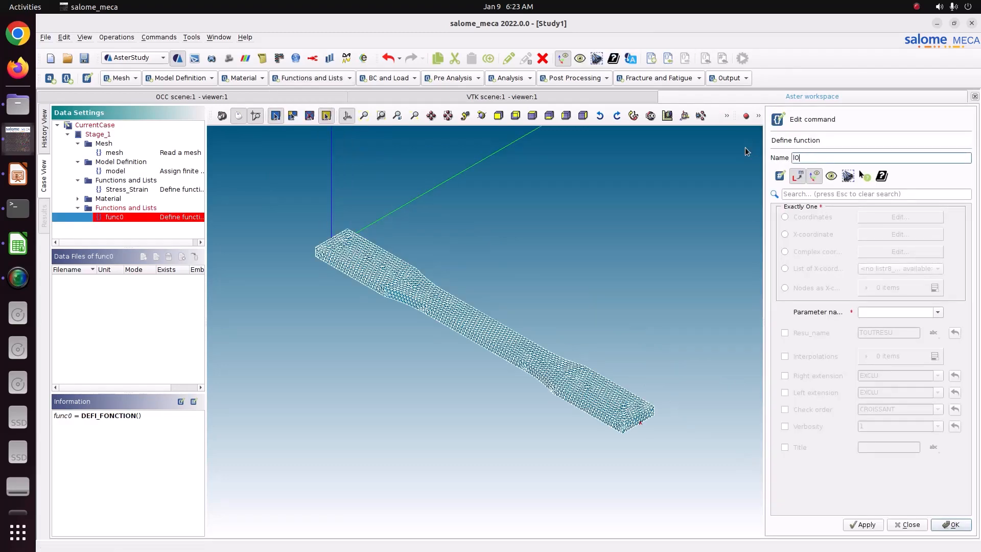
text(AD_)
key(BackSpace)
text(LOAD_f)
click(821, 159)
click(937, 313)
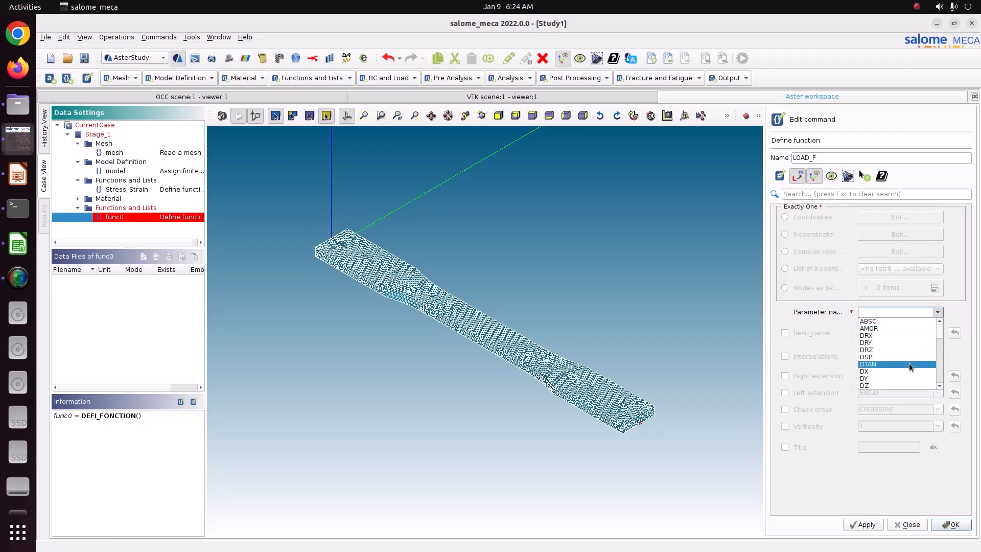
scroll(905, 369, down, 2)
click(875, 385)
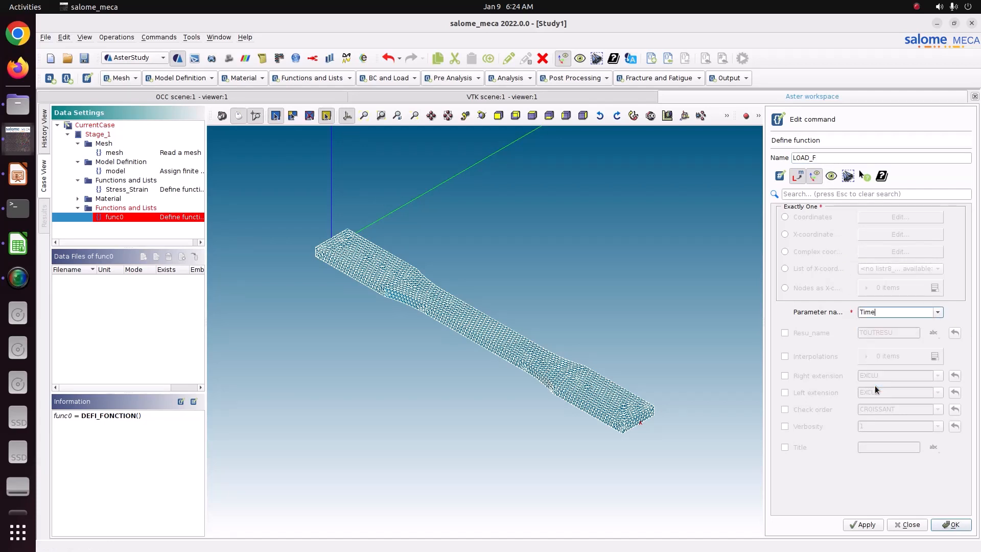
Step: Define LOAD_F by coordinates, entering function value 0 at time 0 and 1 at time 1
click(800, 216)
click(873, 217)
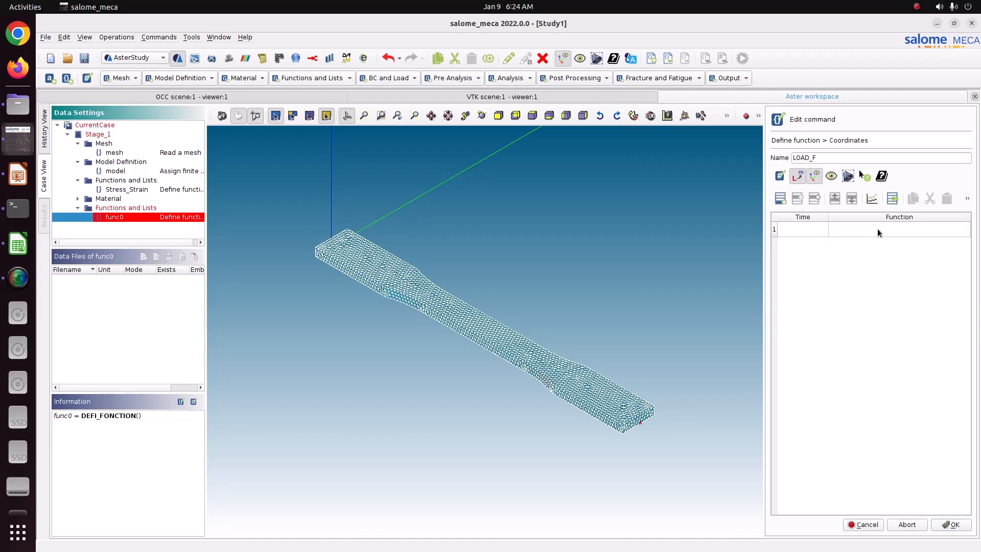
click(808, 229)
text(0)
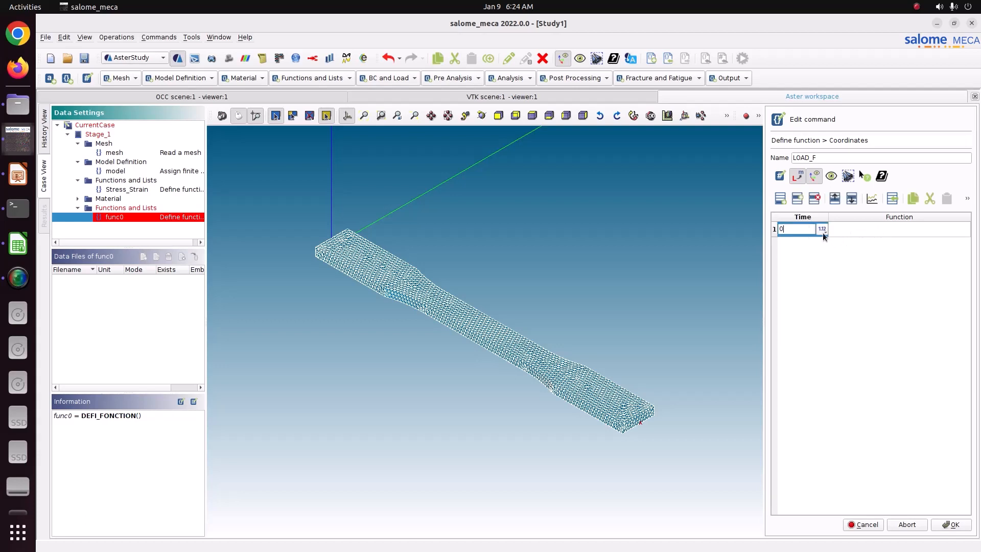
double_click(841, 235)
text(0)
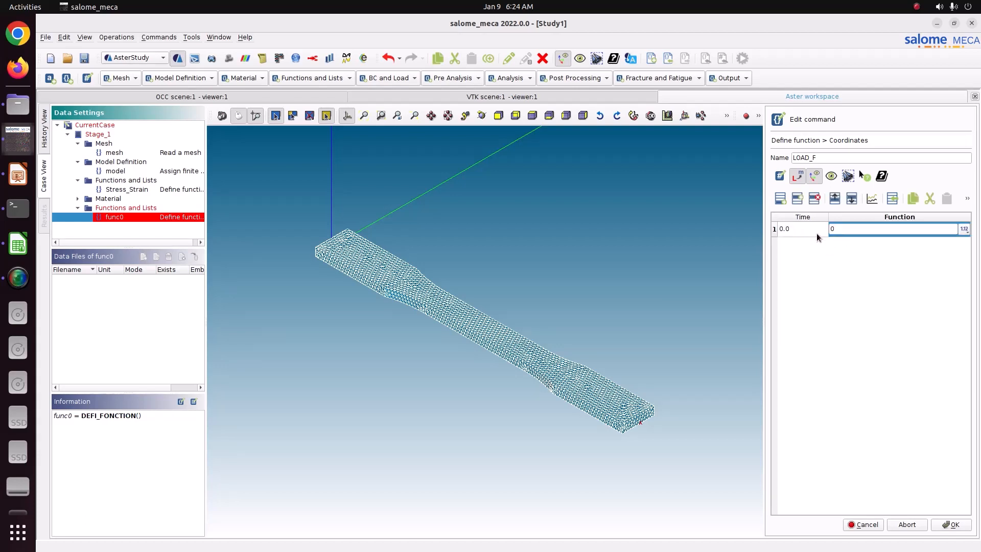
click(780, 198)
click(792, 244)
text(1)
click(856, 244)
text(1)
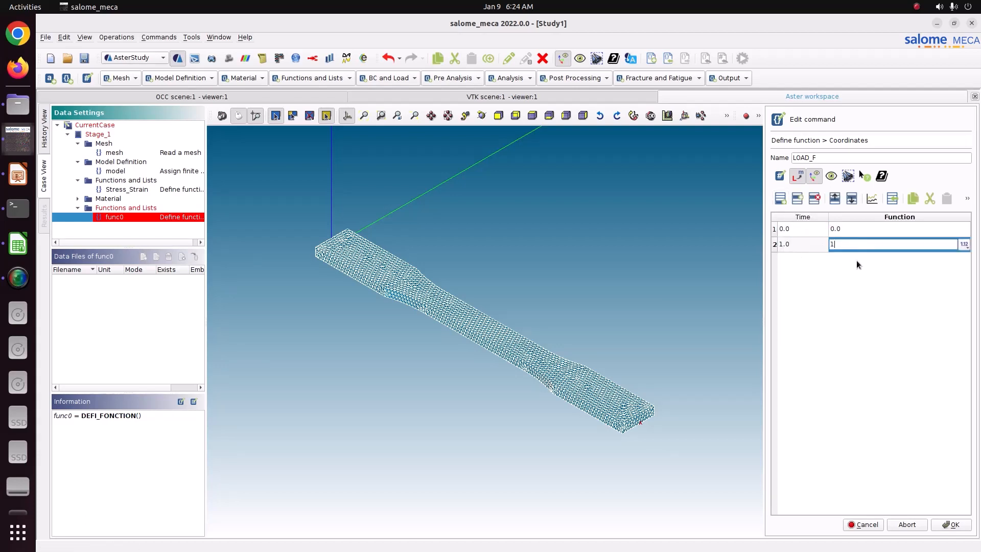
Step: Plot the entered time-function points, accept the coordinates and store the LOAD_F function
drag(807, 231, 839, 245)
click(871, 198)
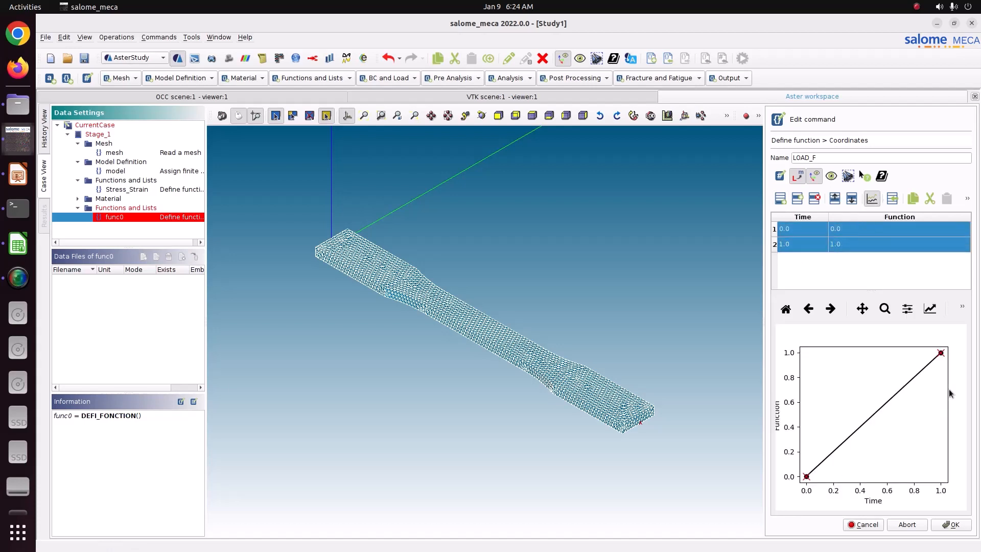
click(953, 525)
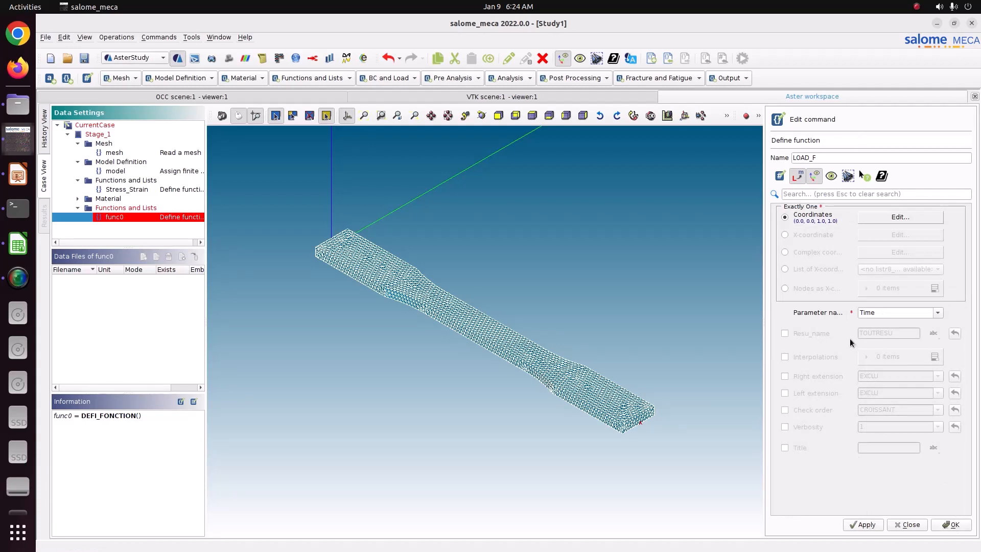
click(866, 529)
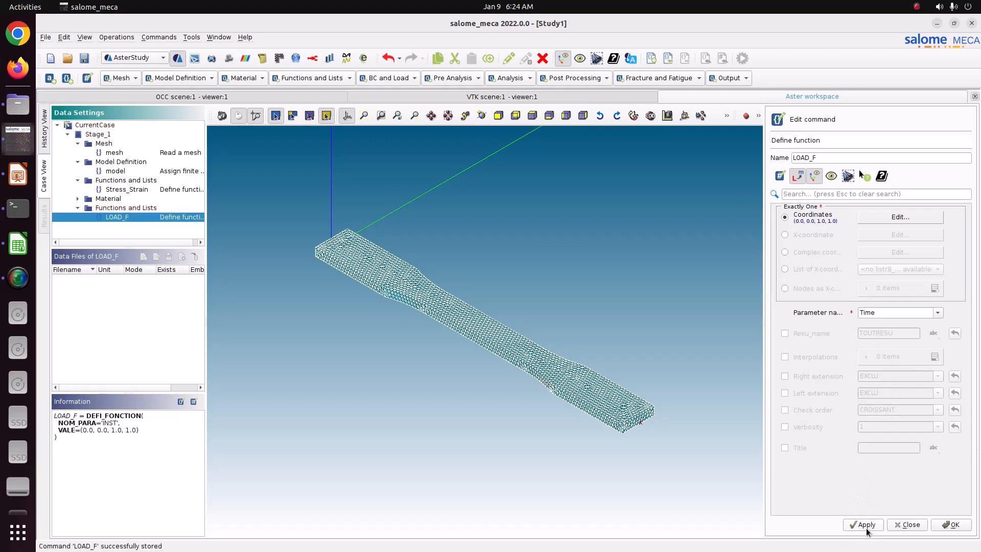
click(953, 525)
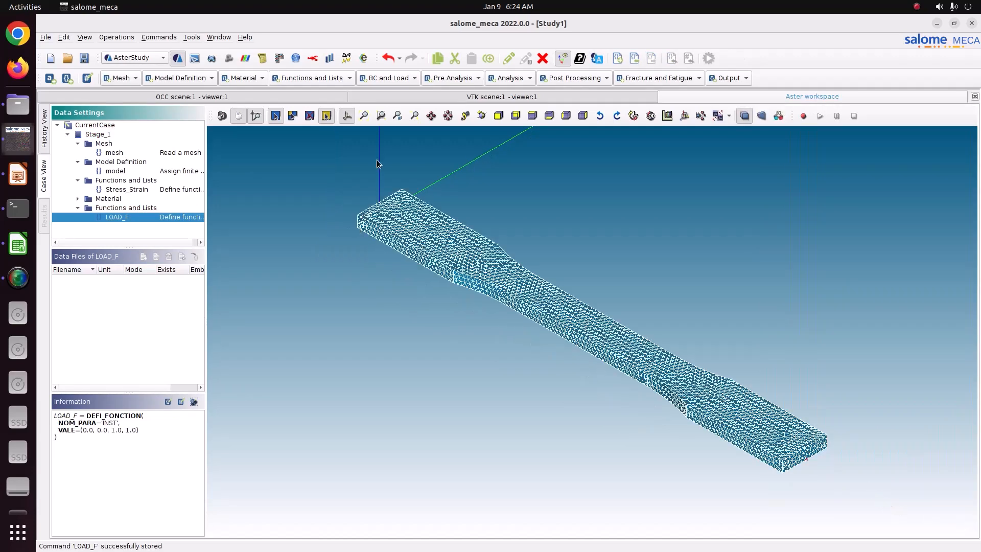
Step: Add a DEFI_LIST_REEL command with its DEBUT start value set to 0
click(388, 78)
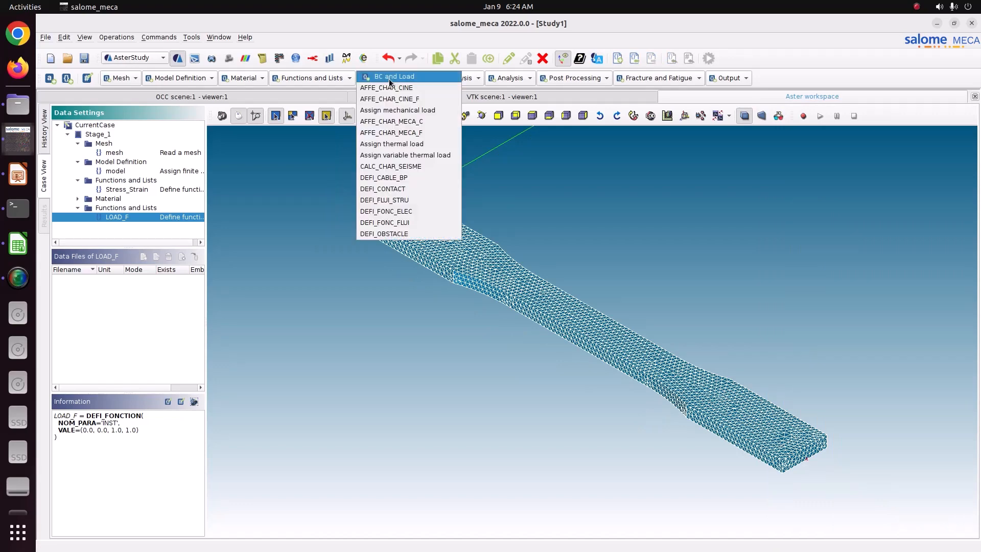
click(312, 79)
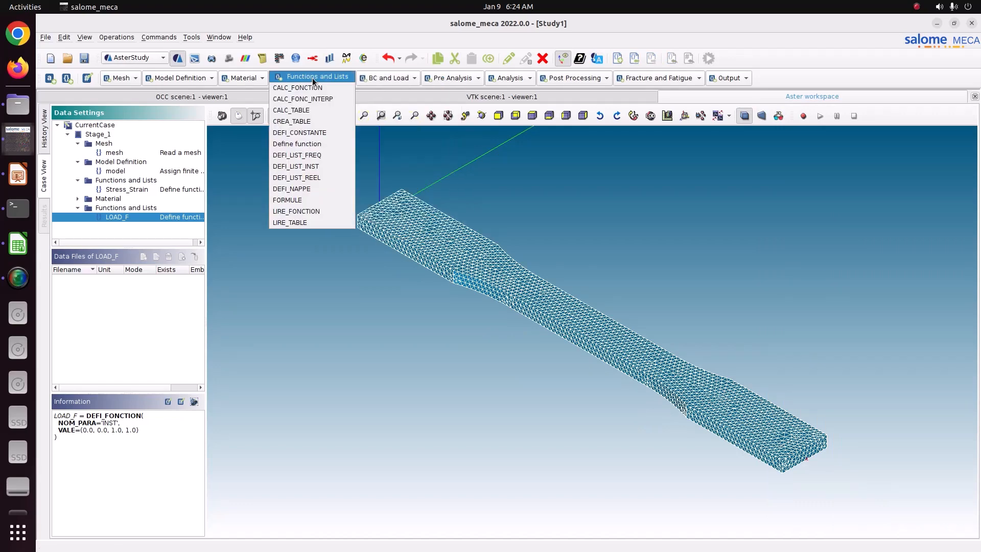
click(315, 178)
click(797, 239)
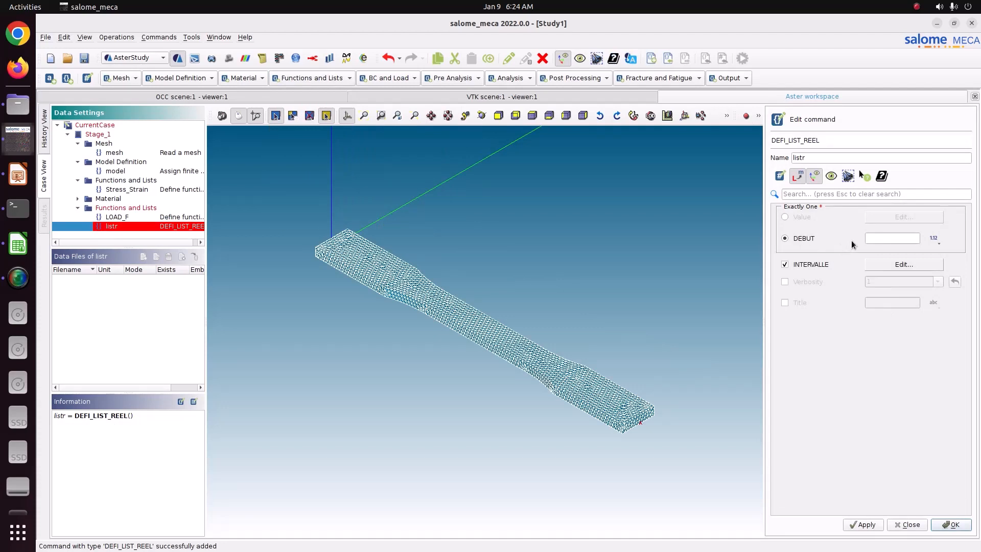
click(918, 239)
text(0)
Step: Define the real list's interval until 1 with a step length of 0.1, and store the command
click(914, 263)
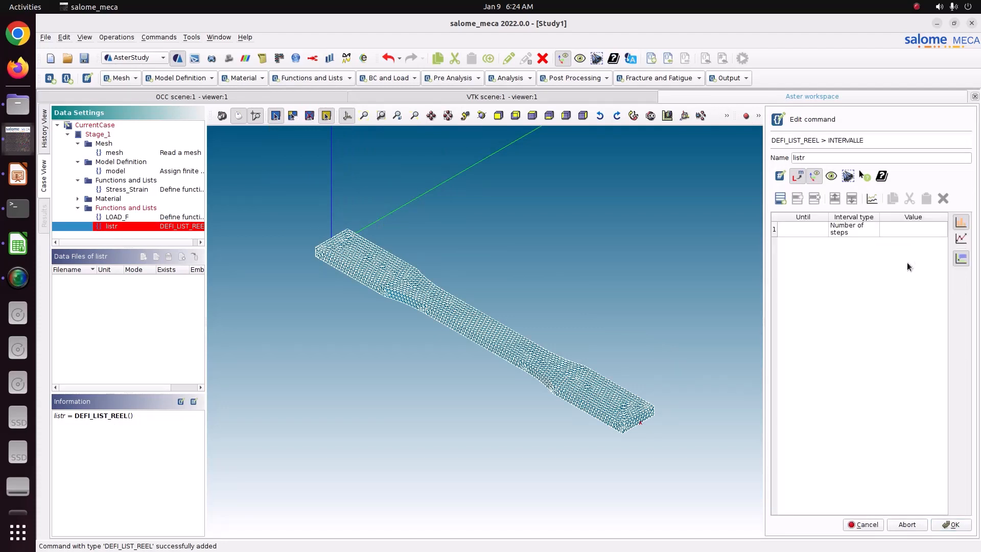
click(805, 229)
text(1)
click(842, 230)
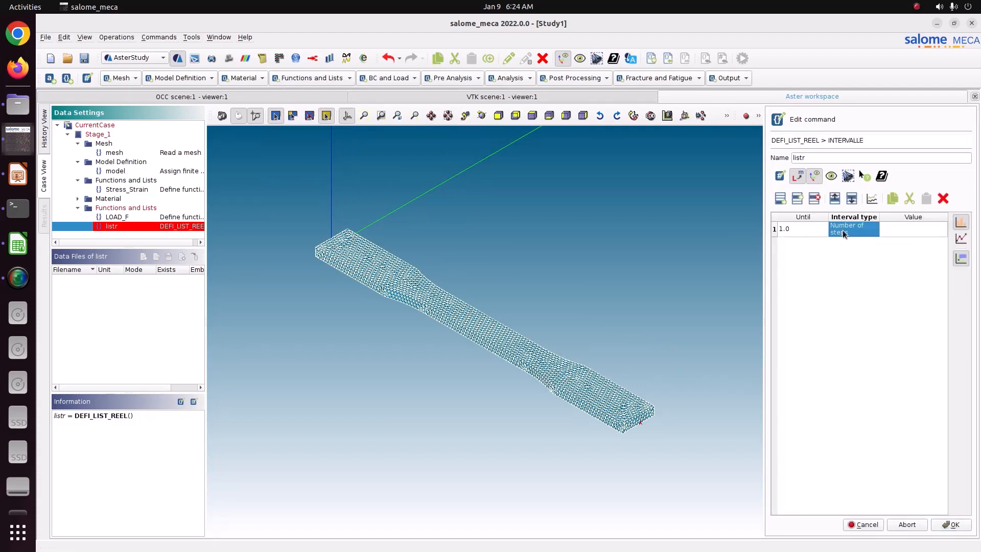
click(842, 229)
click(844, 238)
click(883, 231)
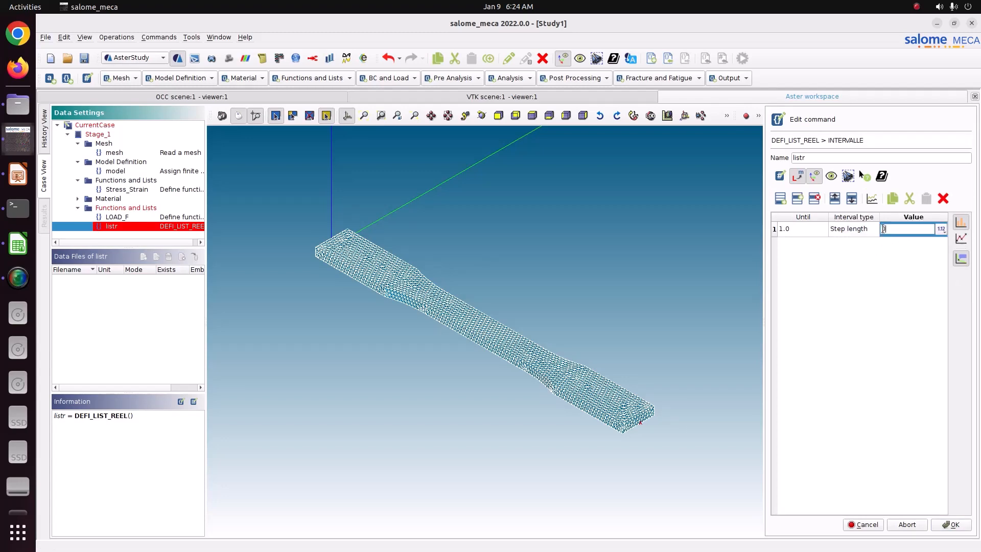
text(0.1)
click(953, 526)
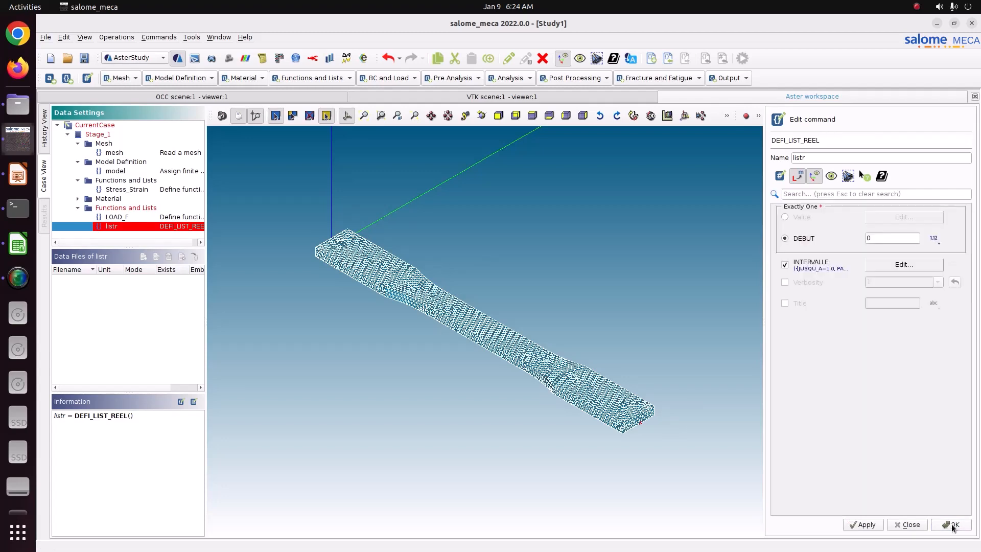
click(868, 525)
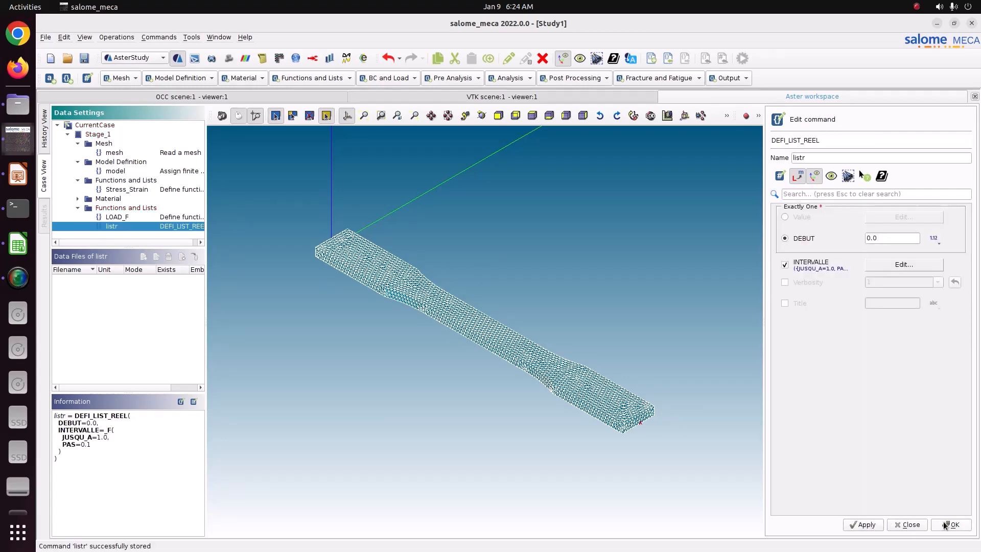
click(943, 523)
Step: Add a DEFI_LIST_INST command and set its time-stepping method to AUTO
click(293, 79)
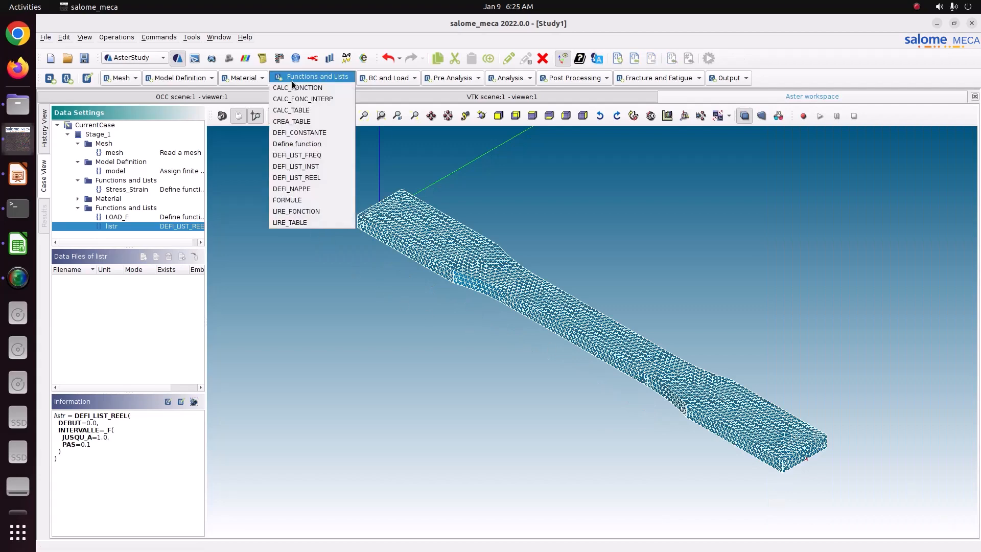
click(299, 166)
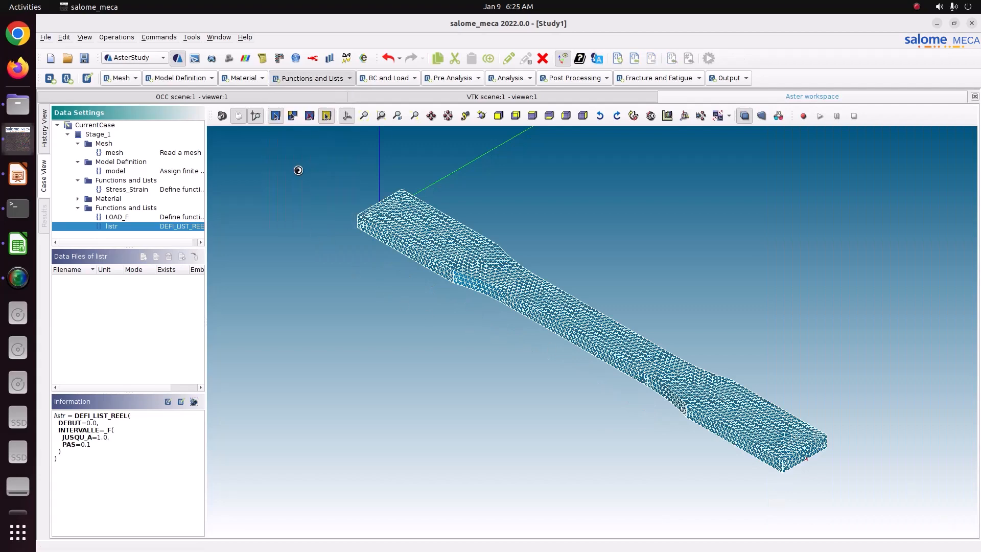
click(838, 231)
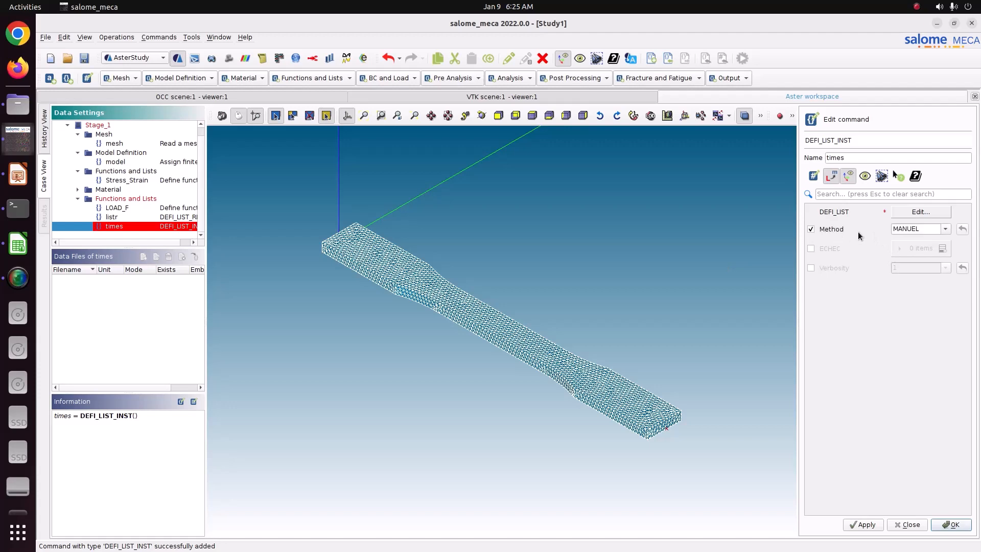
click(945, 229)
click(922, 241)
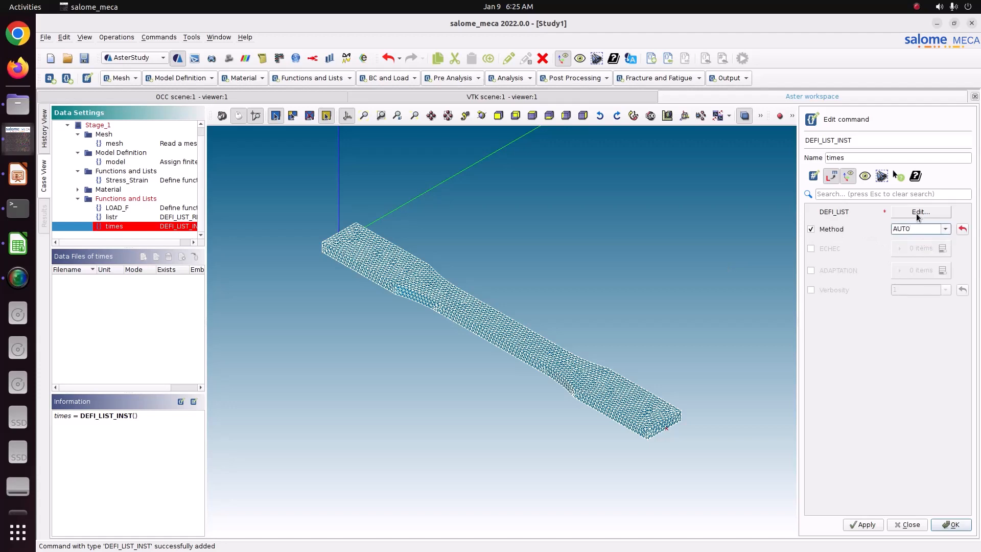
Step: Define the instant list from time step list listr with PAS_MINI 0.001 and PAS_MAXI 0.1, and store it
click(915, 213)
click(810, 233)
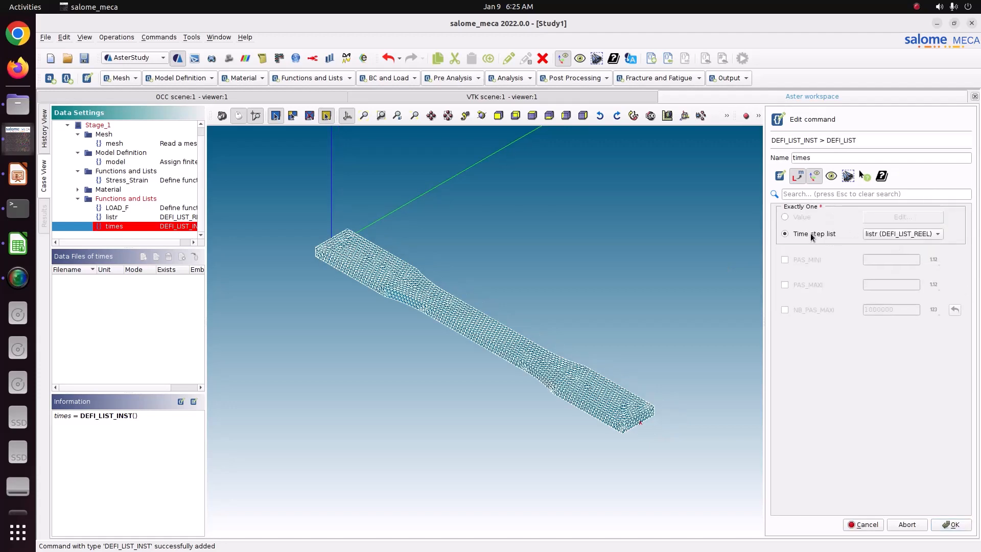
click(801, 260)
click(801, 286)
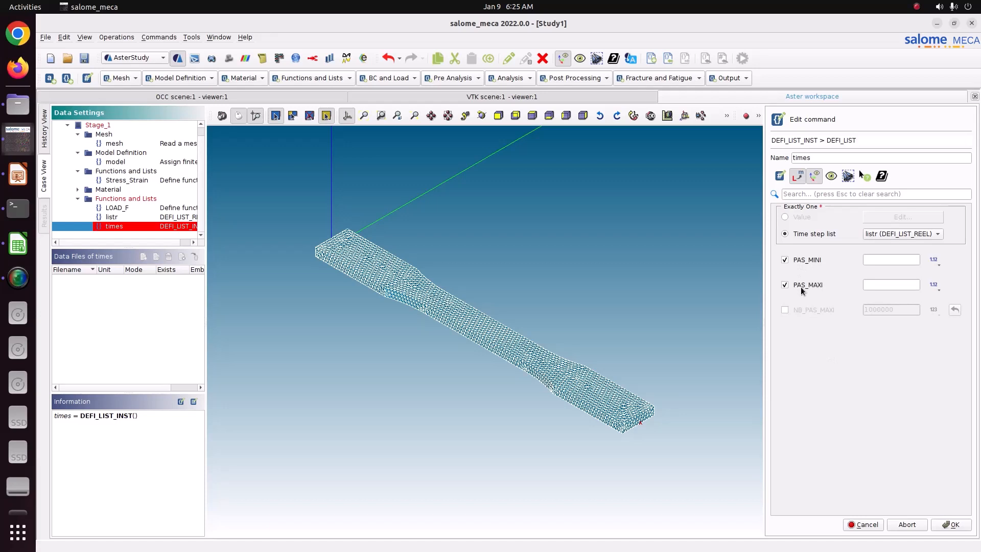
click(878, 260)
text(0.001)
click(874, 286)
click(950, 524)
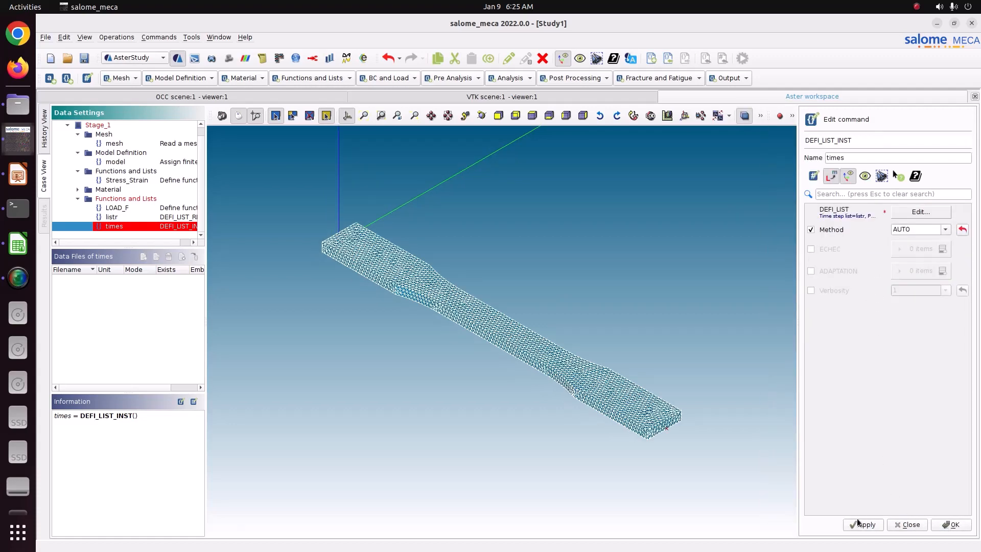
click(861, 524)
click(942, 526)
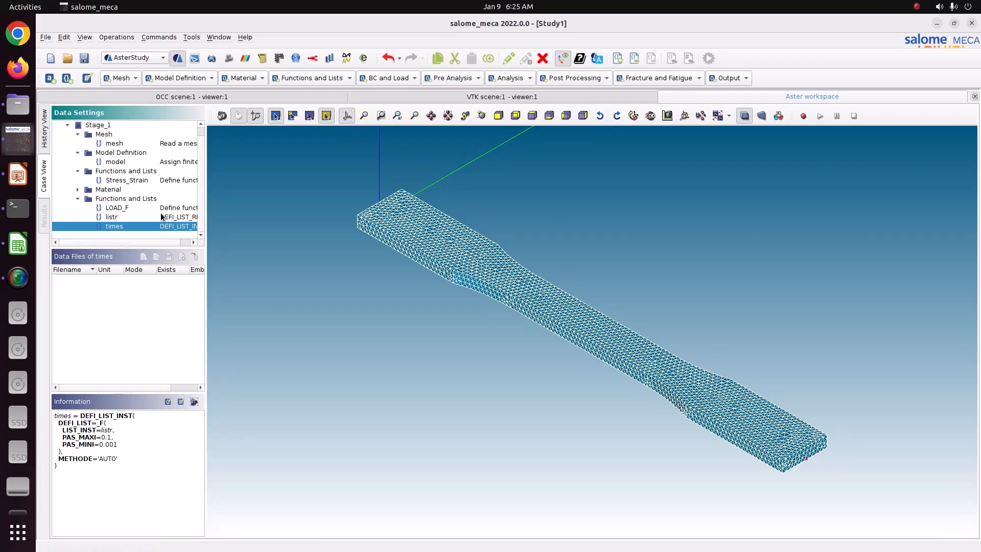
Step: Add an Assign mechanical load command with an Enforce DOF item that has BLOCAGE enabled
click(391, 78)
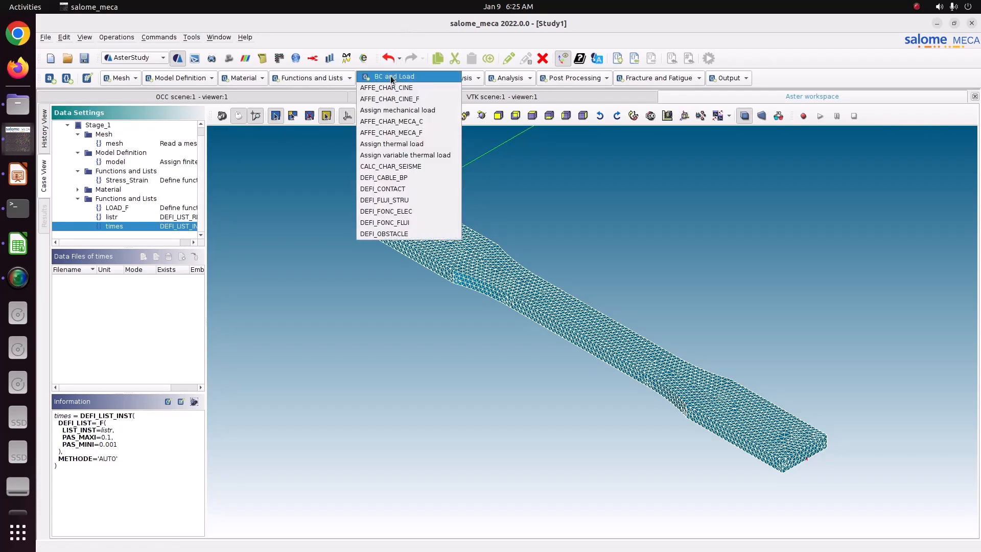
click(373, 112)
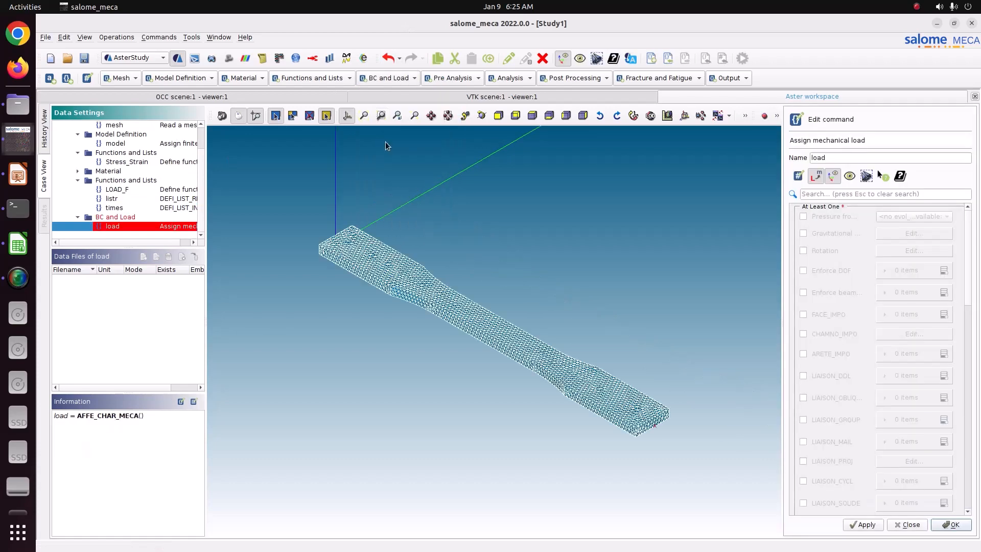
click(829, 271)
click(943, 270)
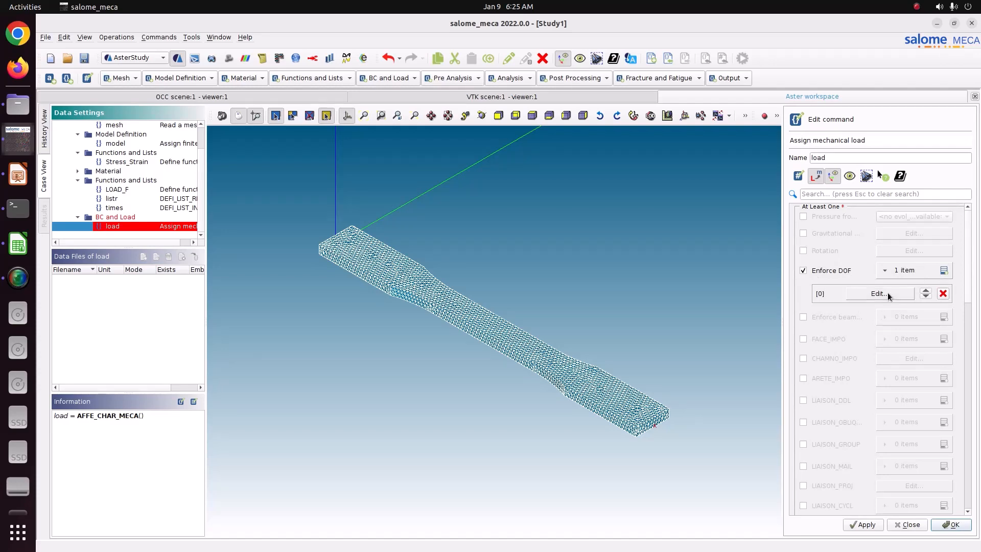
click(887, 293)
click(808, 279)
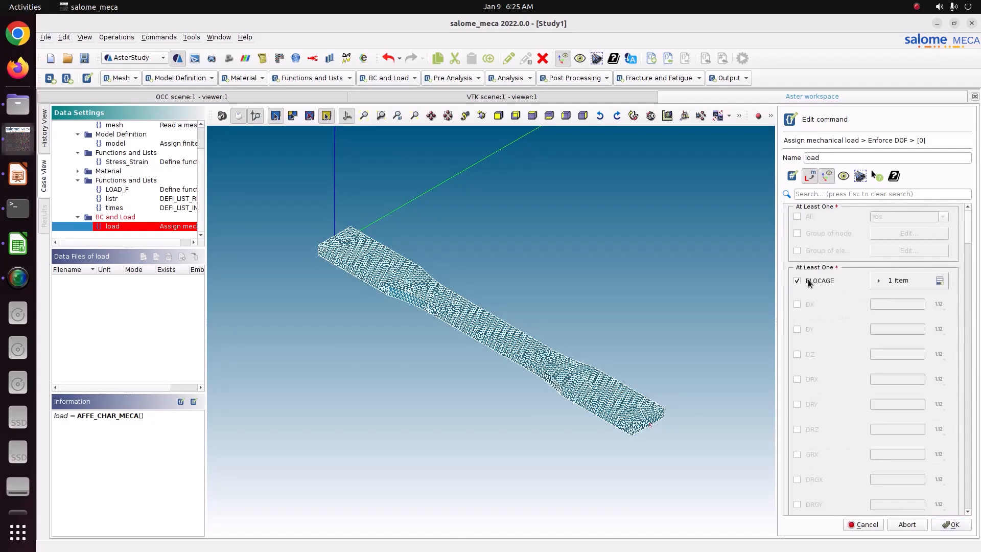
Step: Apply the Enforce DOF item to the Fix element group of the mesh
click(821, 251)
click(878, 250)
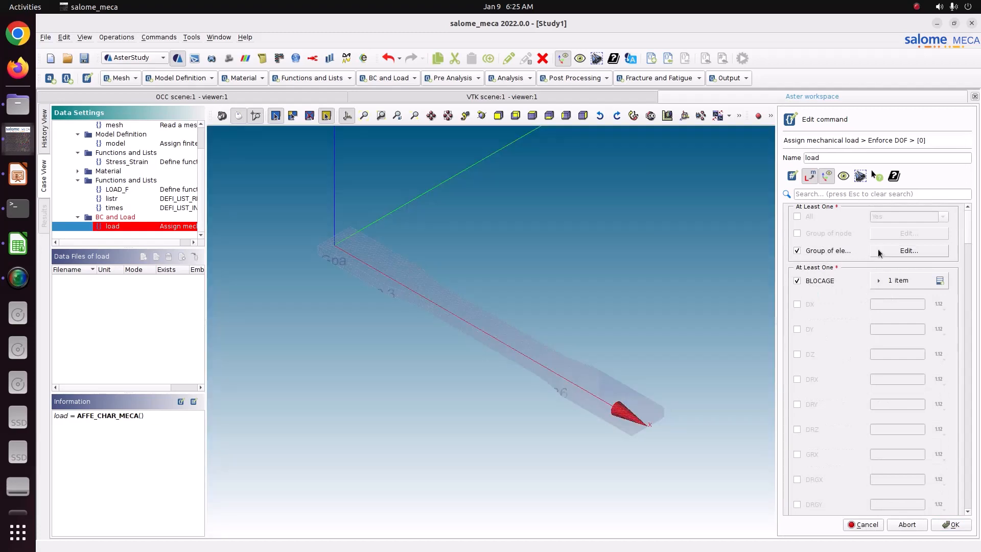
click(811, 251)
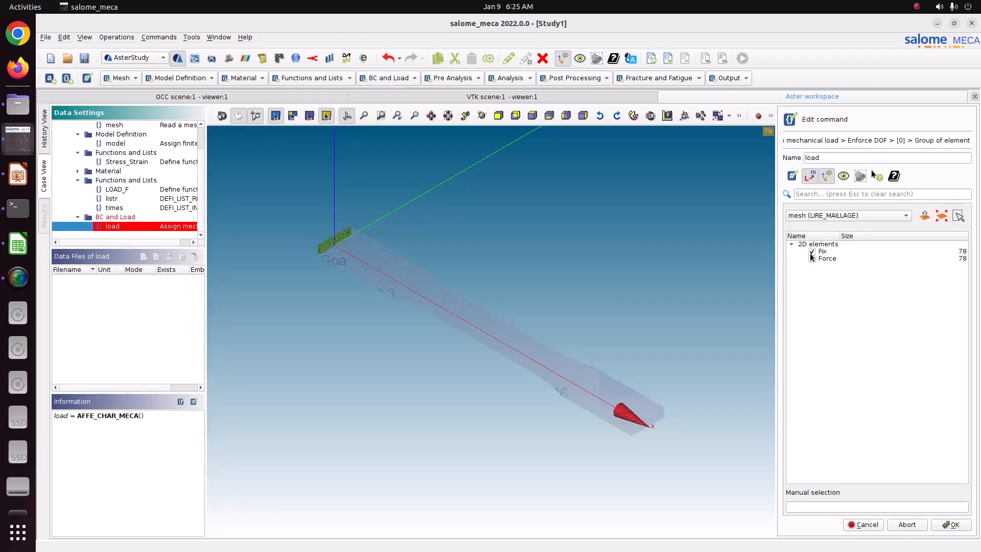
click(948, 523)
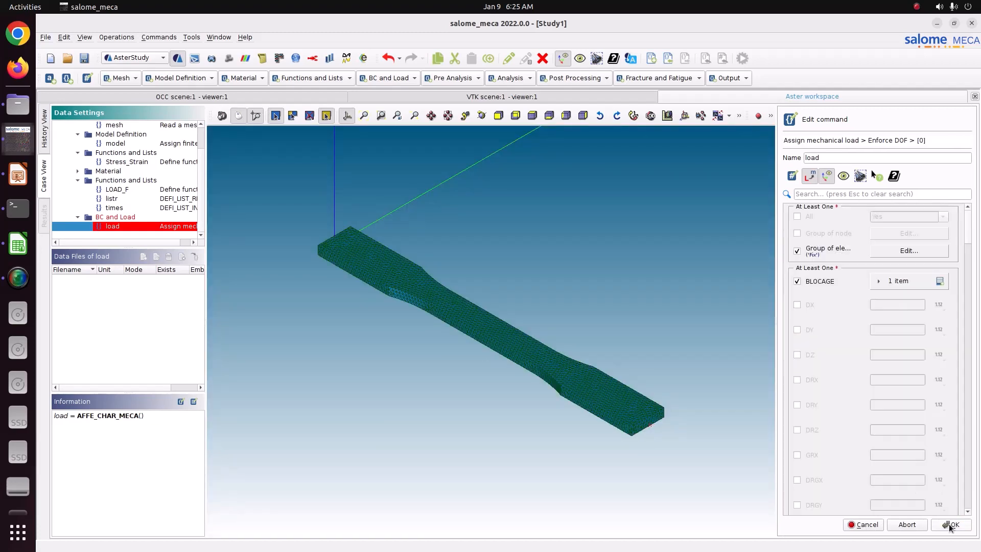
Step: Set the BLOCAGE item to DEPLACEMENT and store the mechanical load command
click(939, 282)
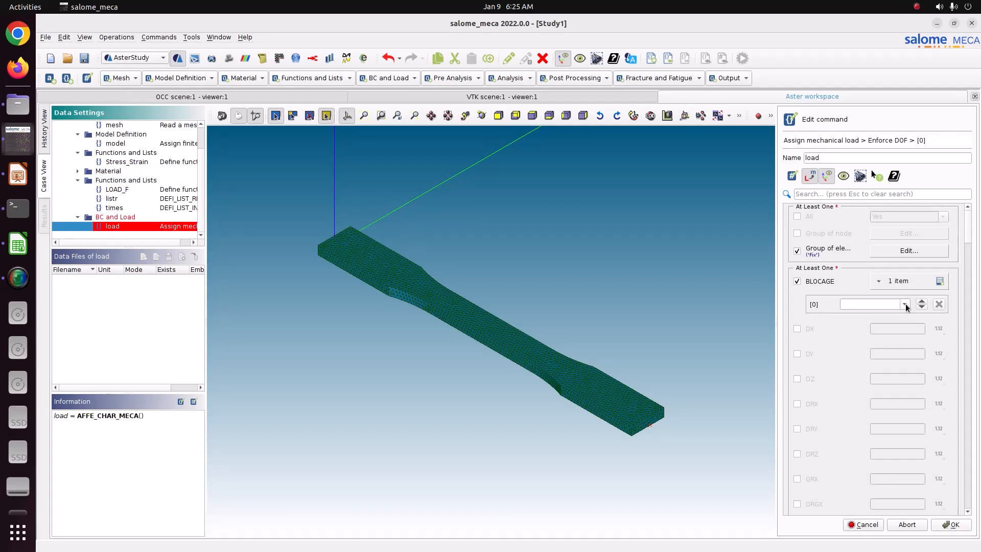
click(904, 304)
click(896, 313)
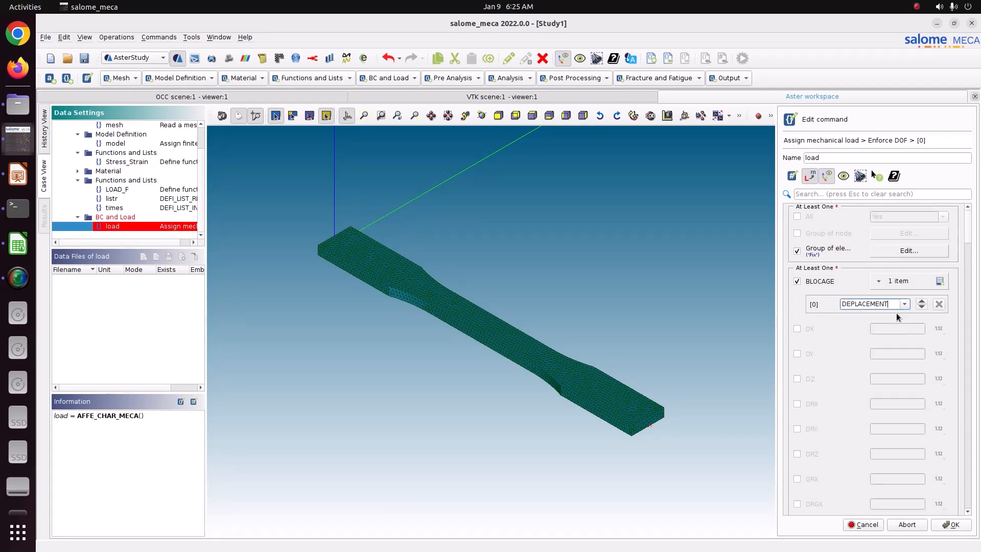
click(952, 524)
click(863, 525)
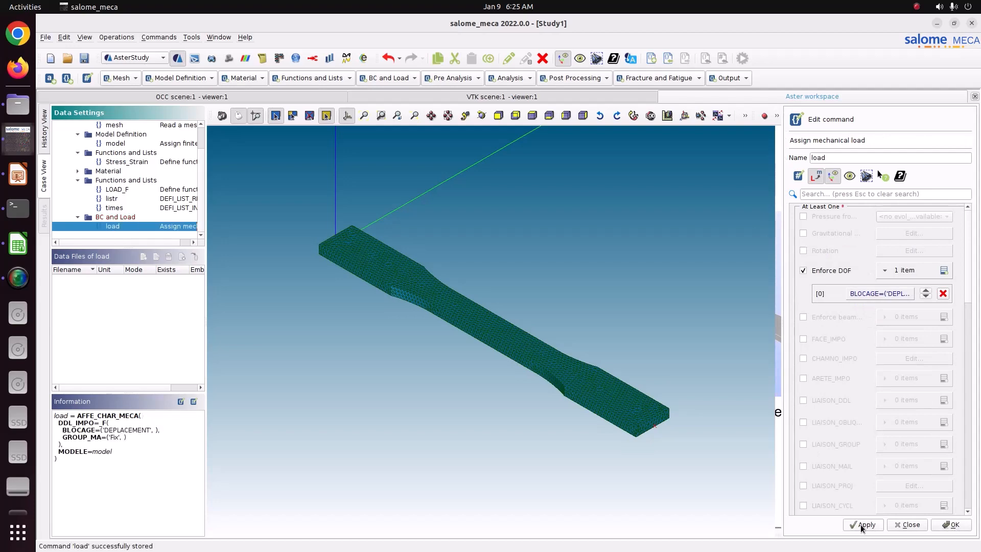
click(955, 525)
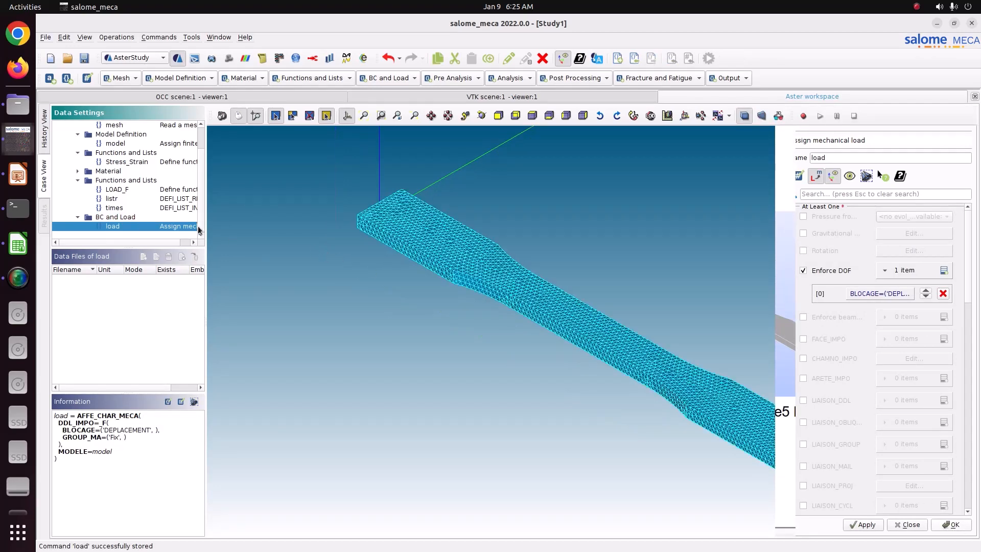
Step: Rename the stored mechanical load command as BC
right_click(127, 227)
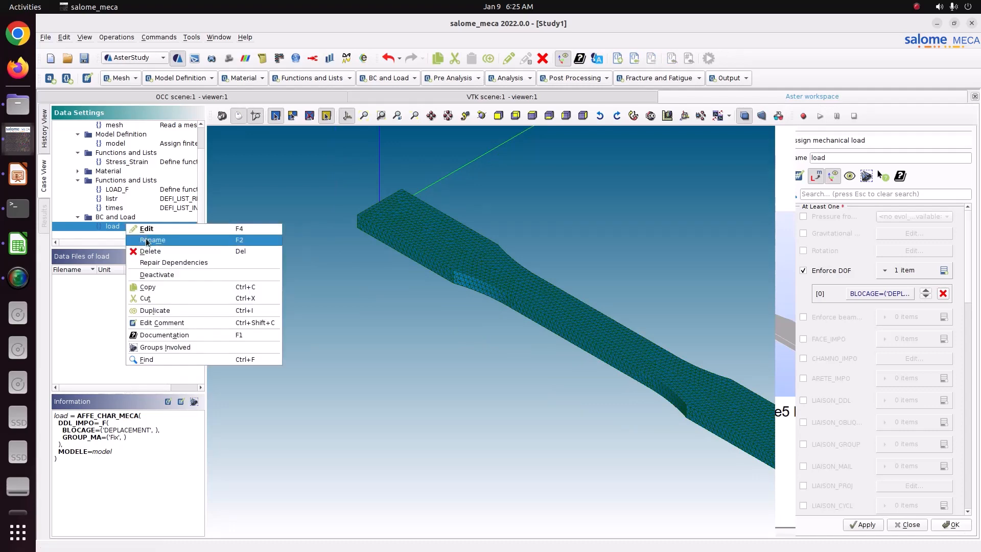
click(146, 239)
text(BC)
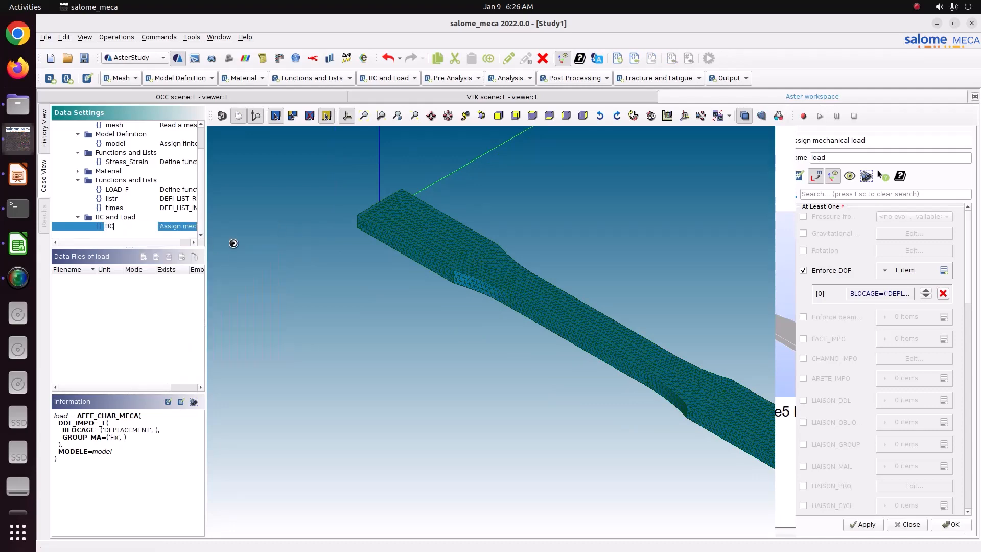
key(Return)
scroll(125, 236, down, 1)
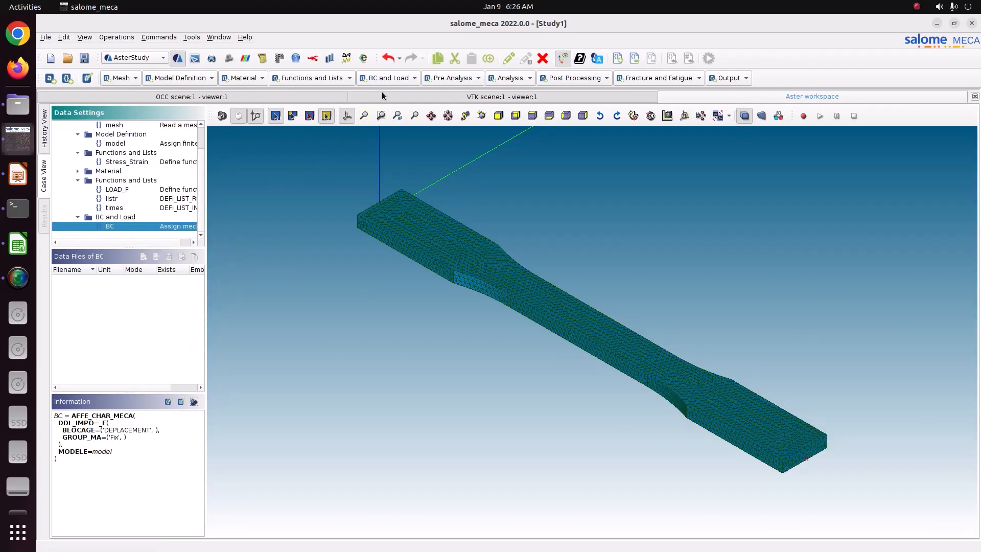
Step: Add a second Assign mechanical load command and enable FORCE_FACE with one item
click(390, 79)
click(398, 110)
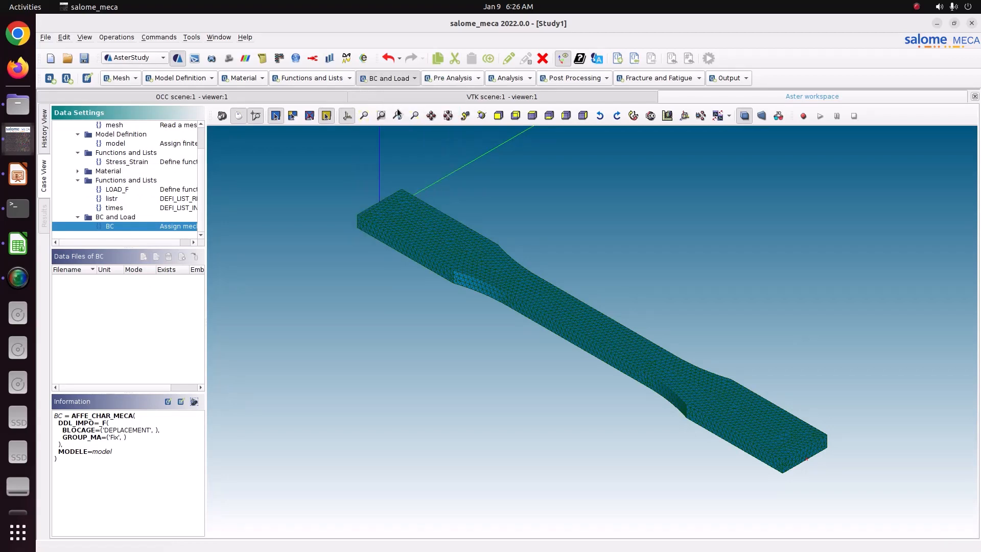
click(849, 198)
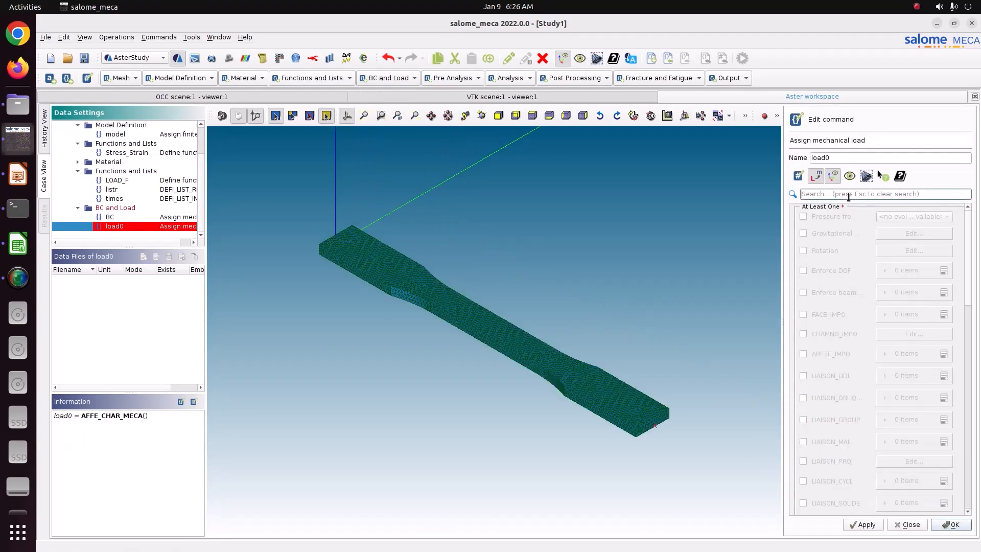
text(Force)
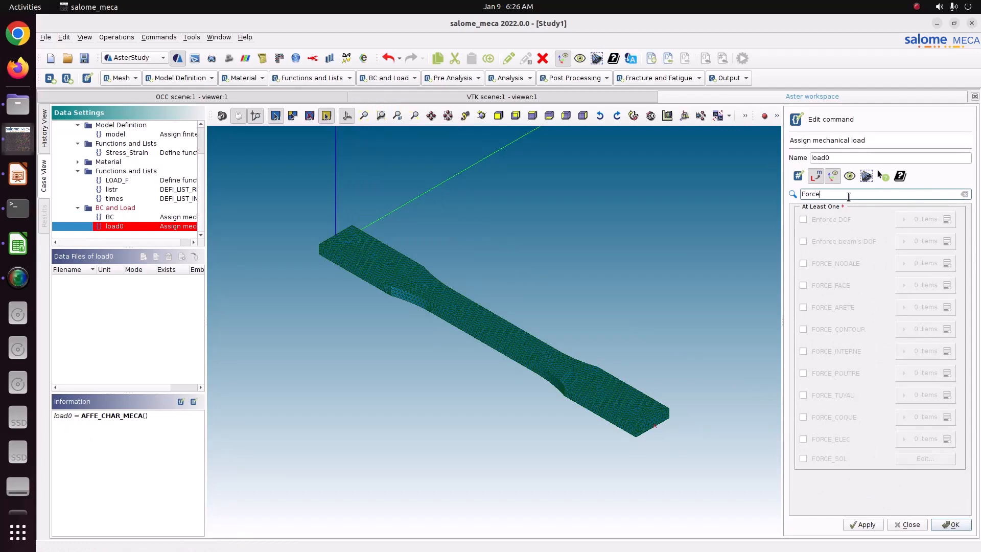
click(828, 286)
click(942, 284)
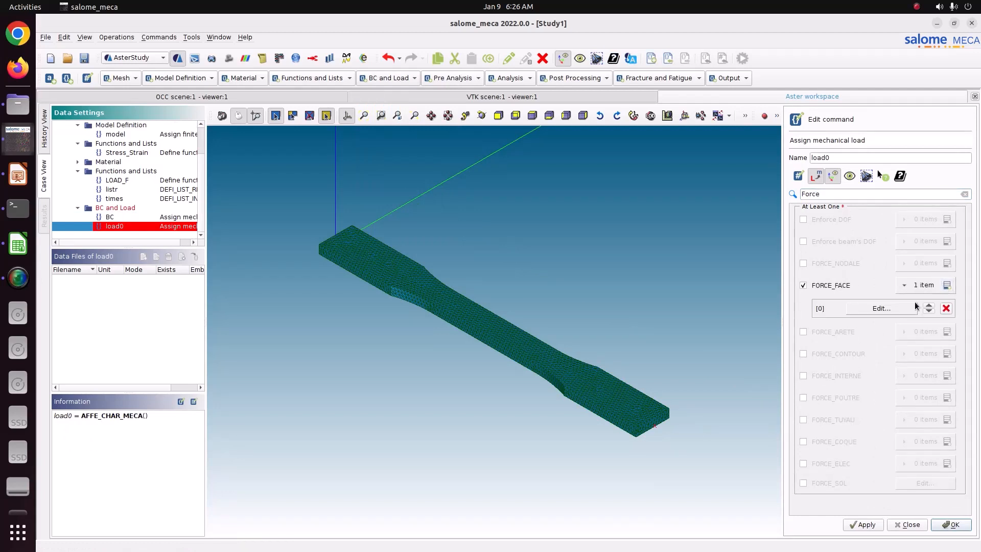
Step: Apply the FORCE_FACE item to the Force element group of the mesh
click(897, 310)
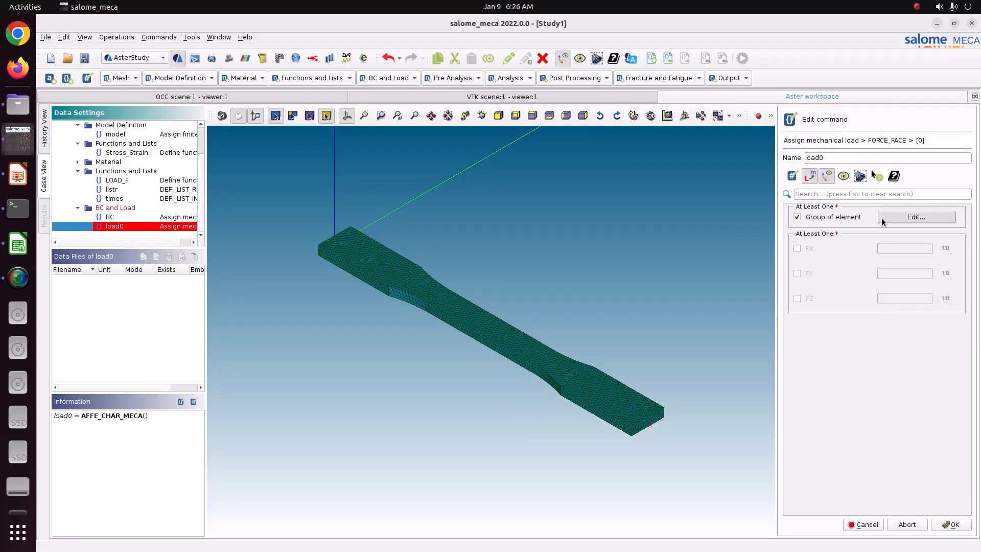
click(882, 217)
click(812, 259)
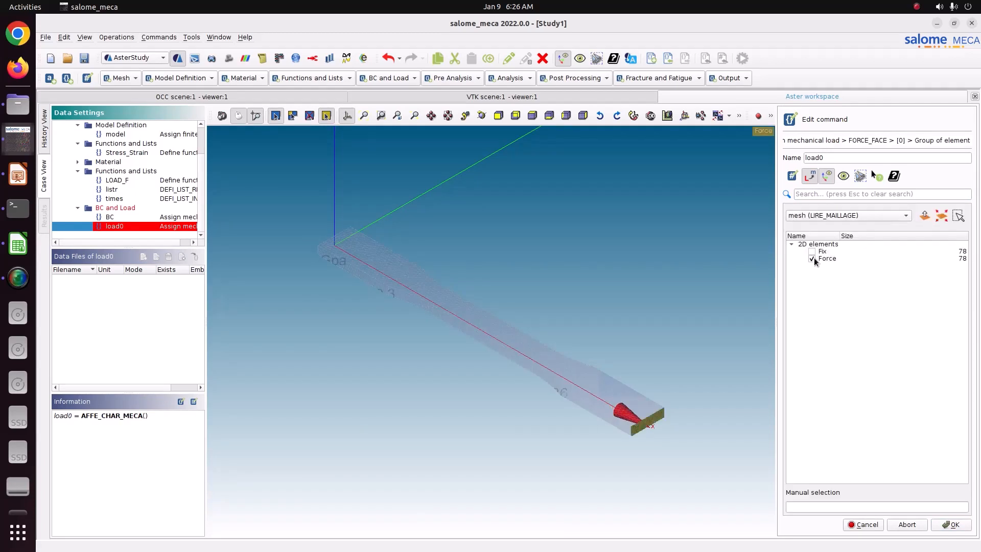
click(952, 524)
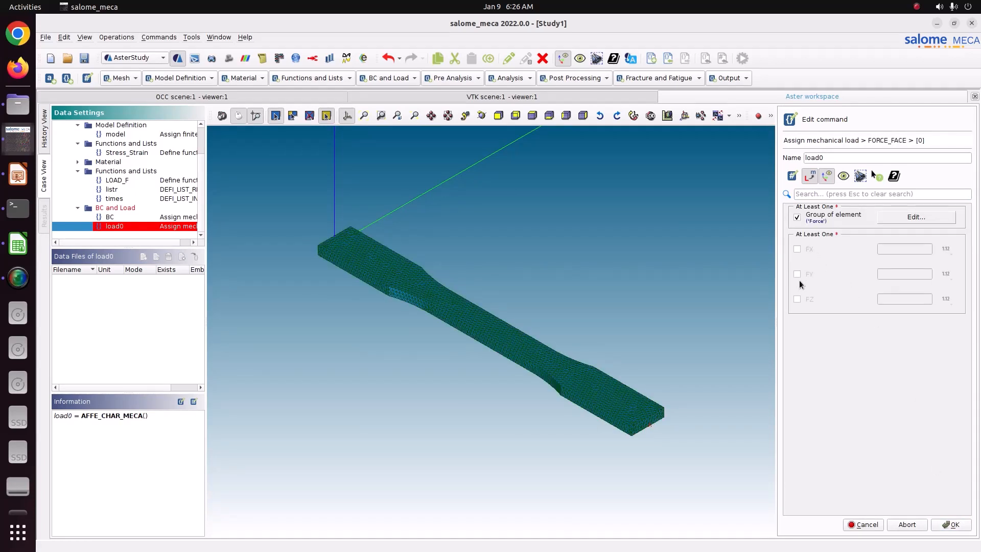
Step: Enable FX with a new variable as its value, and check the force and area on the LibreOffice Impress slide before returning to salome_meca
scroll(465, 400, down, 8)
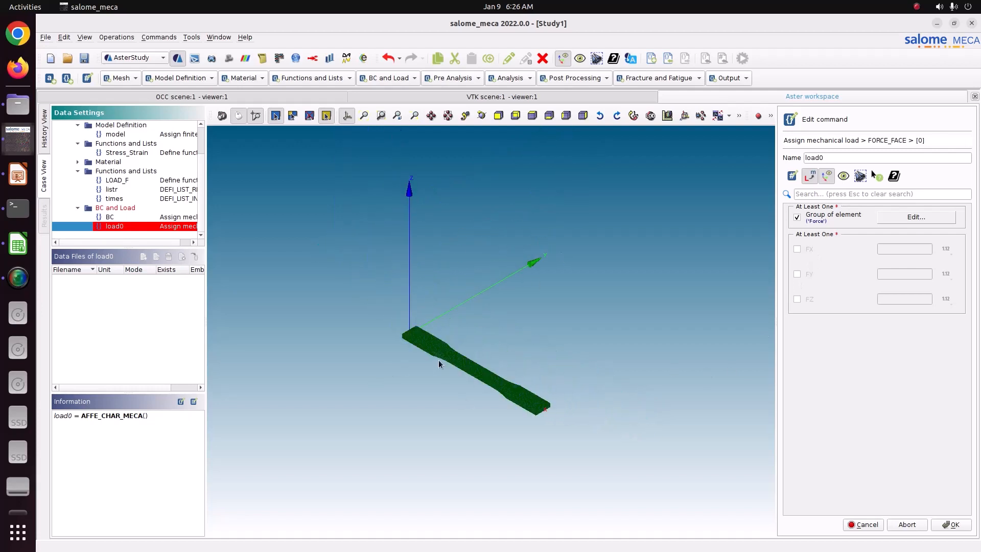
scroll(546, 413, up, 3)
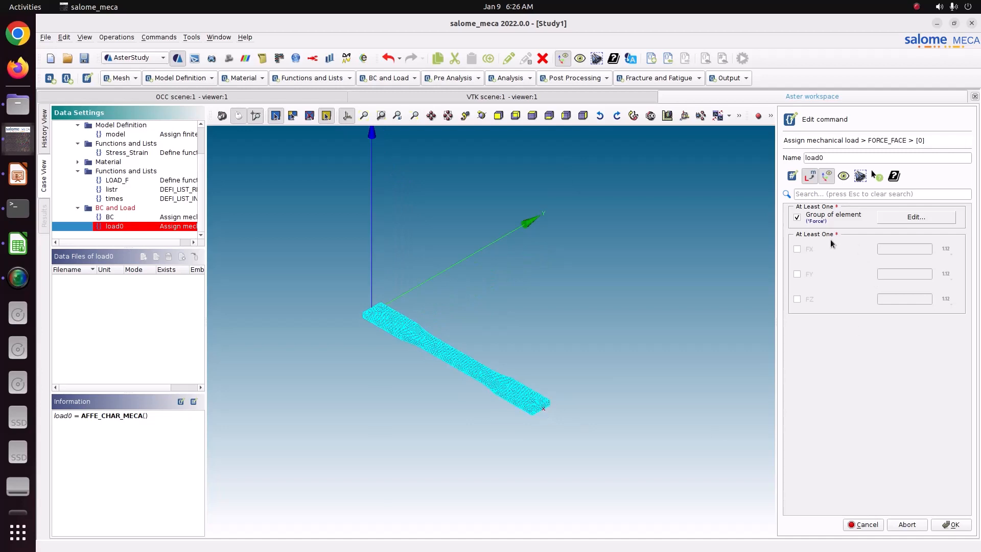
click(808, 250)
click(945, 248)
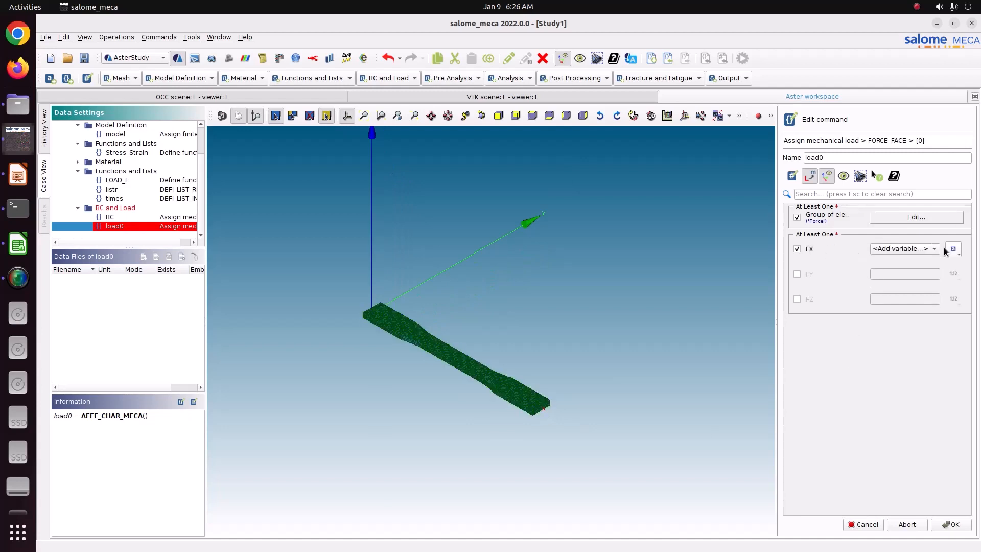
click(908, 251)
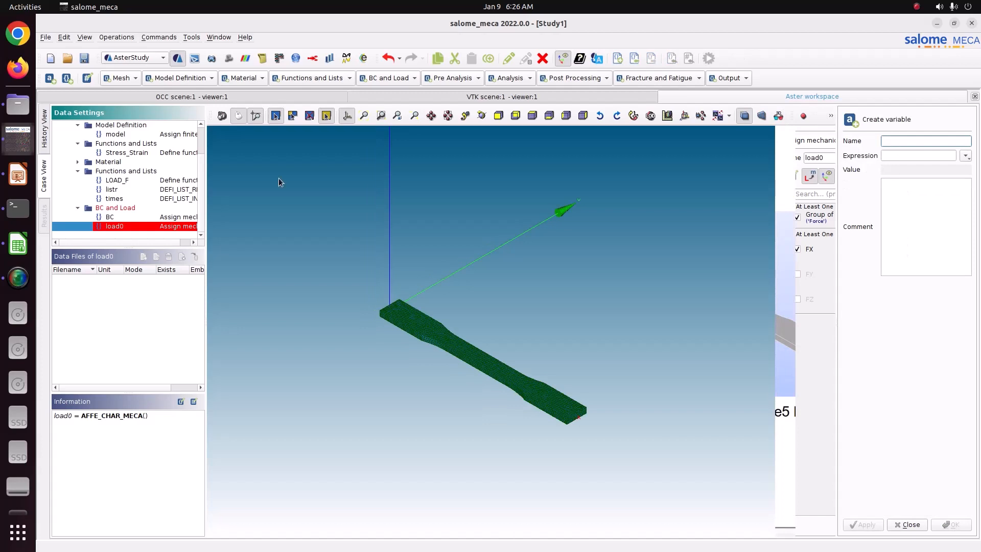
click(15, 173)
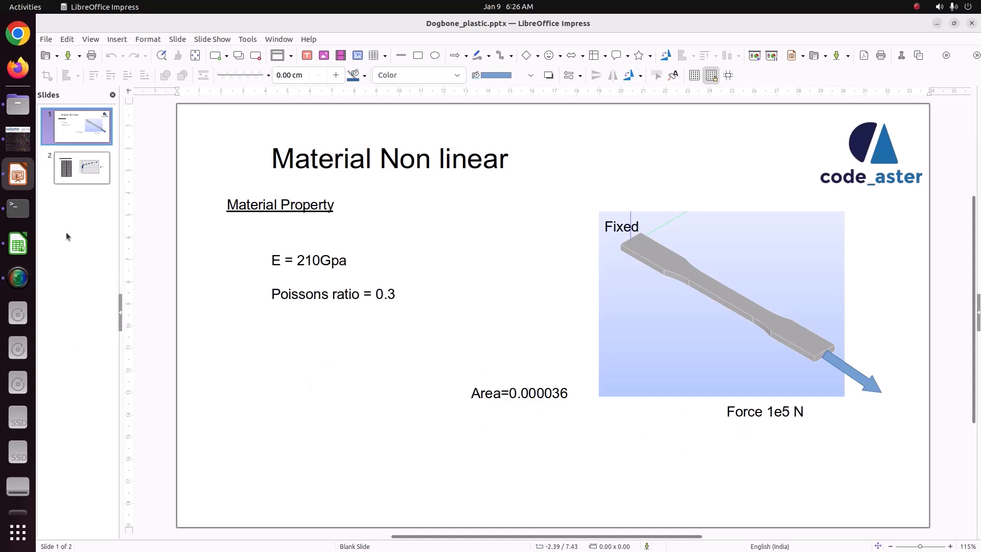
click(18, 139)
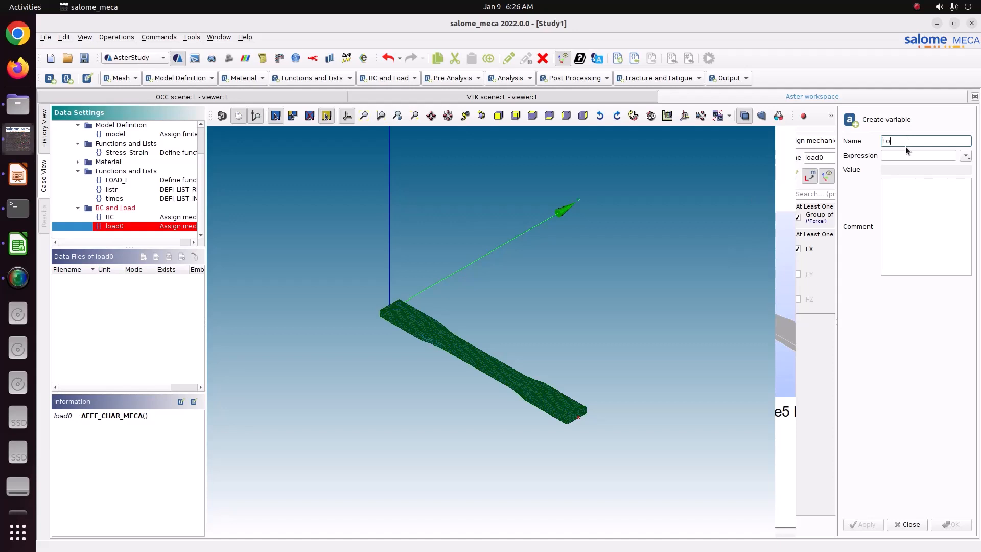
Step: Create the variable Force with the expression 1e5/(0.000036) for the FX component
key(Tab)
text(1e5/(0.0)
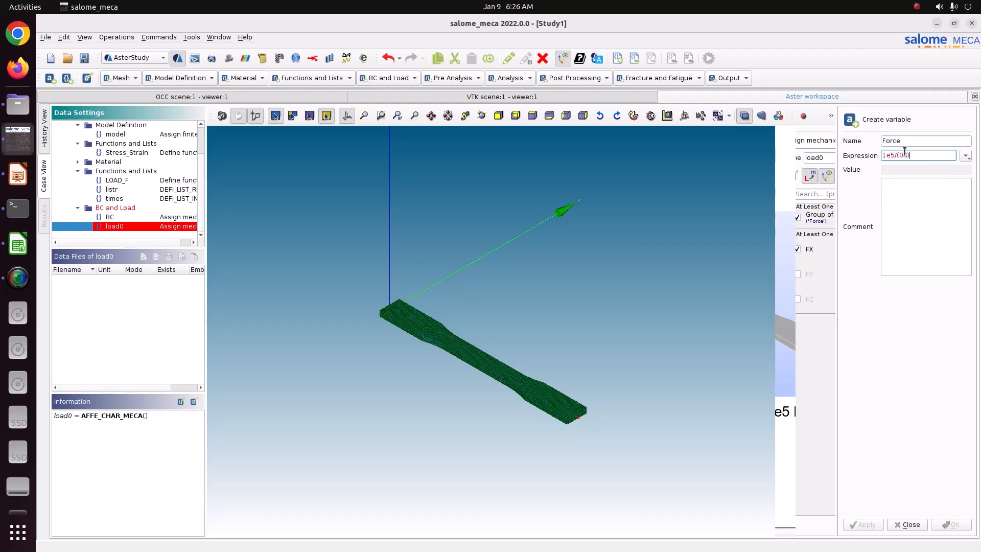
text(00036))
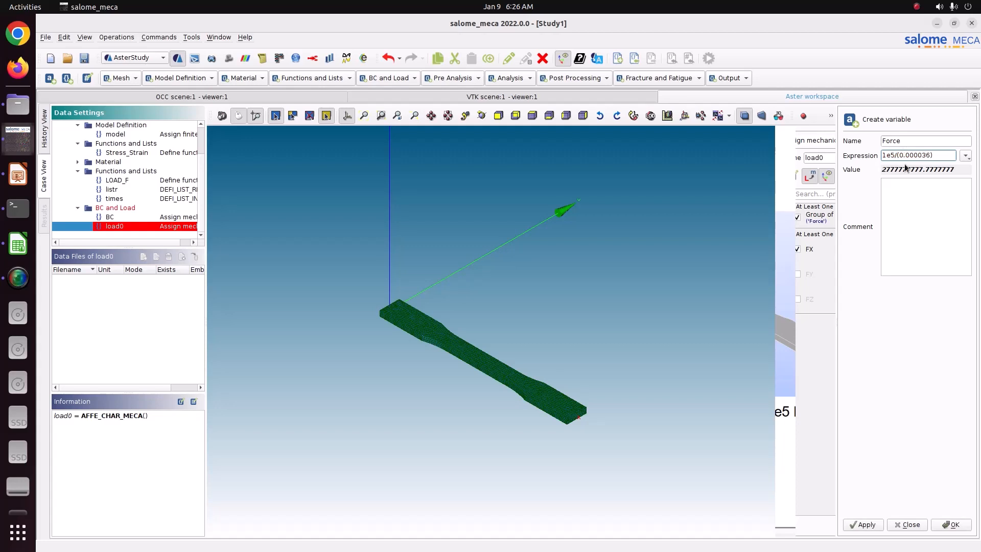
click(880, 172)
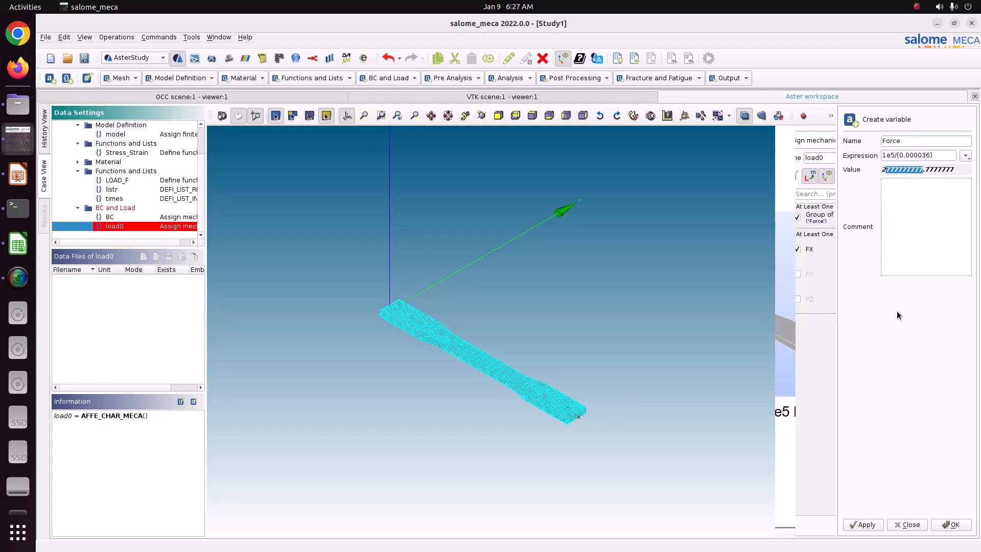
click(877, 530)
click(906, 525)
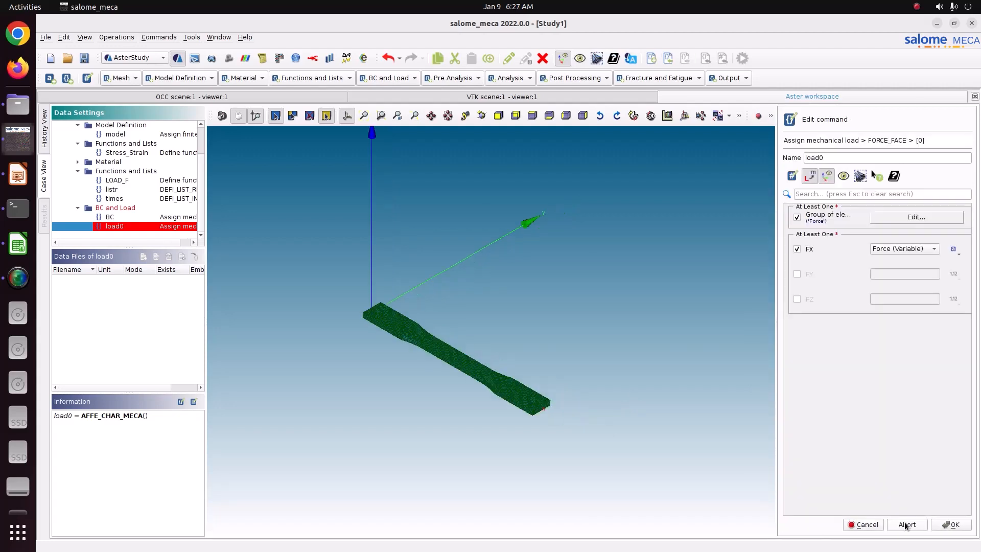
Step: Store the face force load command and expand the BC and Load category in the data settings
click(951, 525)
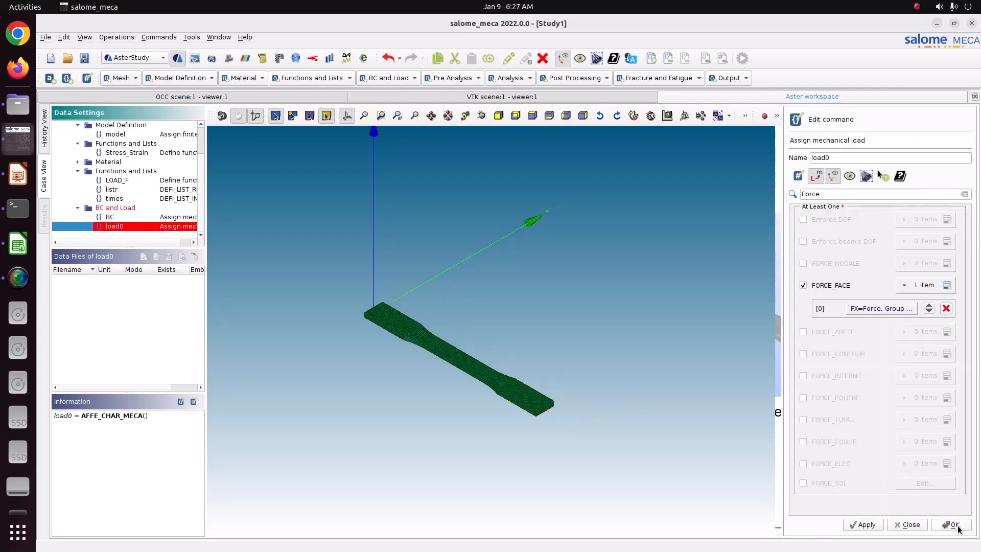
click(871, 523)
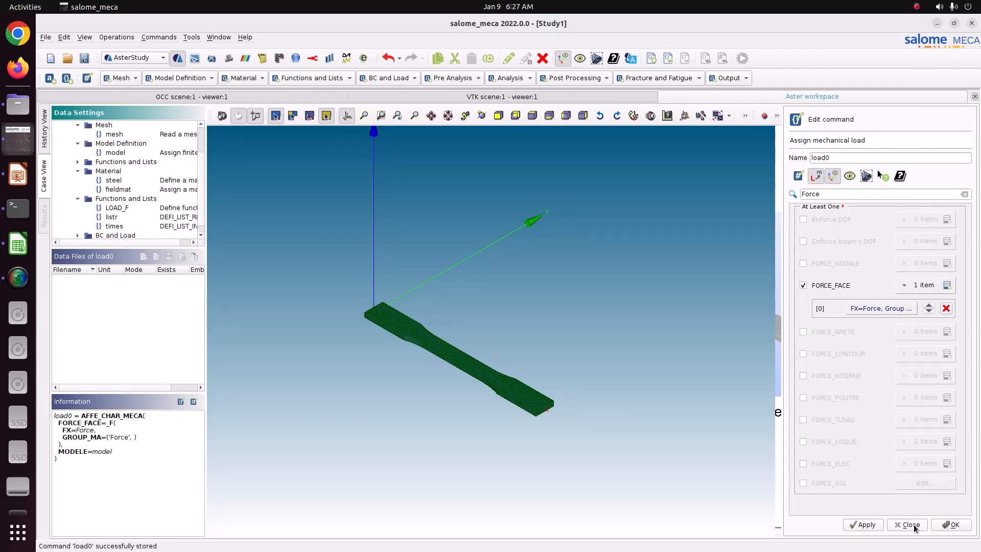
click(946, 524)
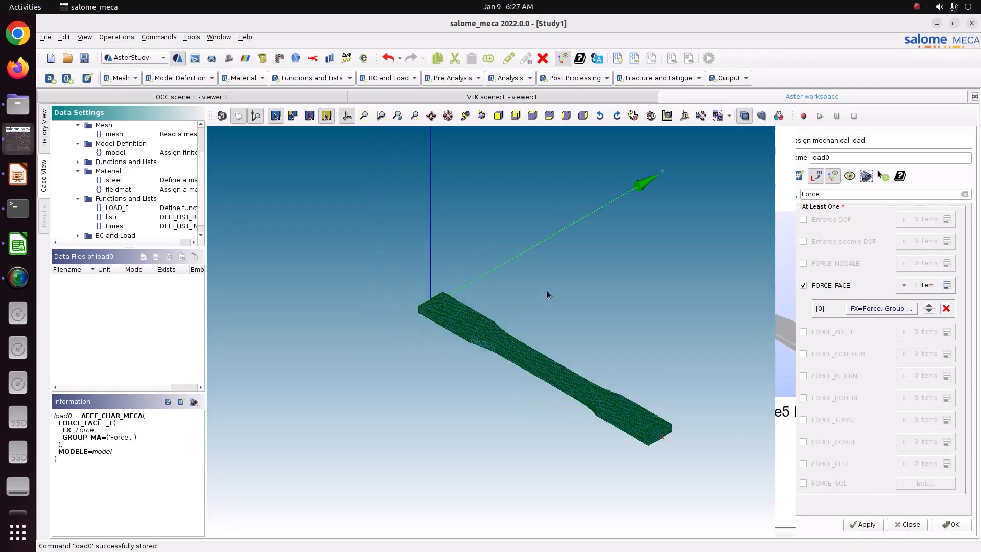
scroll(117, 230, down, 1)
double_click(111, 226)
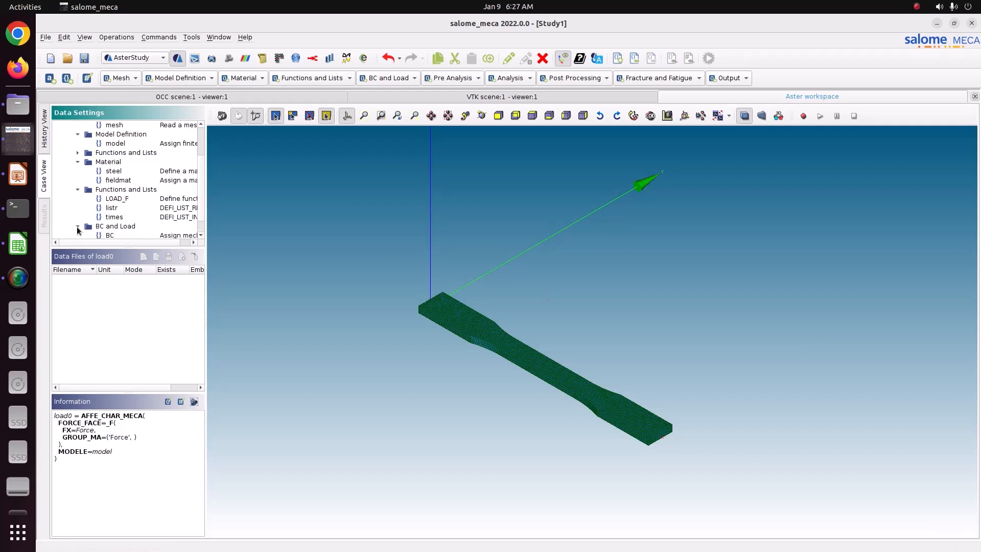
scroll(99, 235, down, 1)
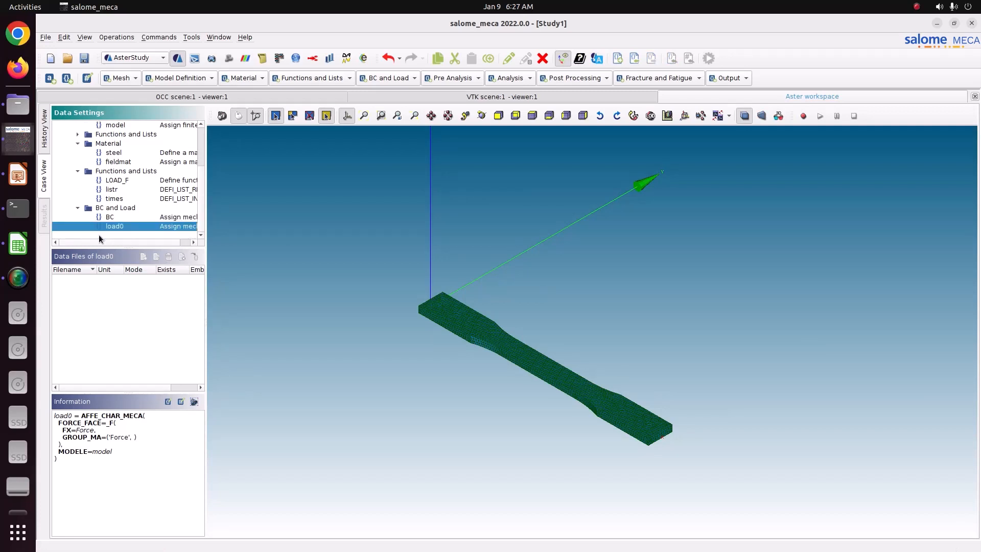
Step: Add a STAT_NON_LINE analysis command and set its timestepping to the listr time step list
click(511, 78)
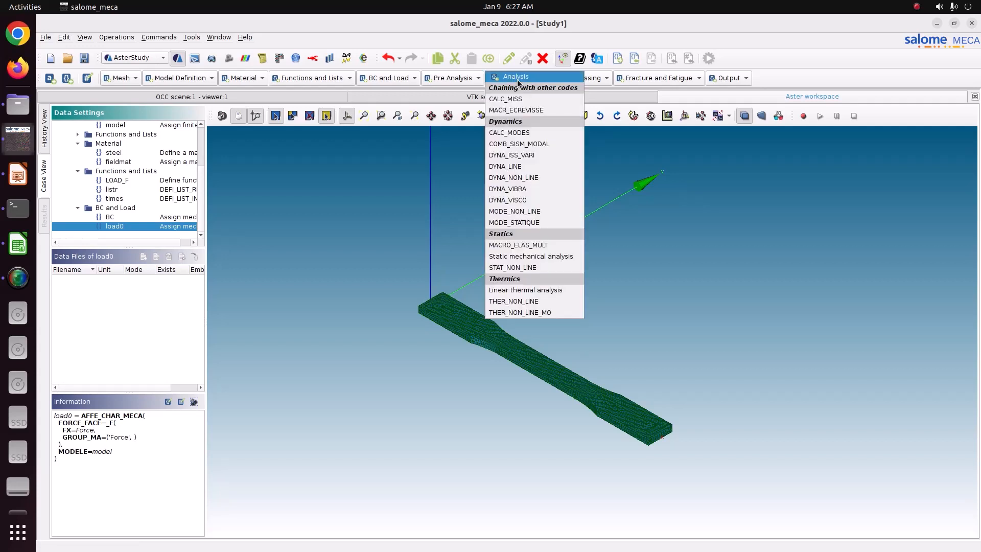
click(513, 268)
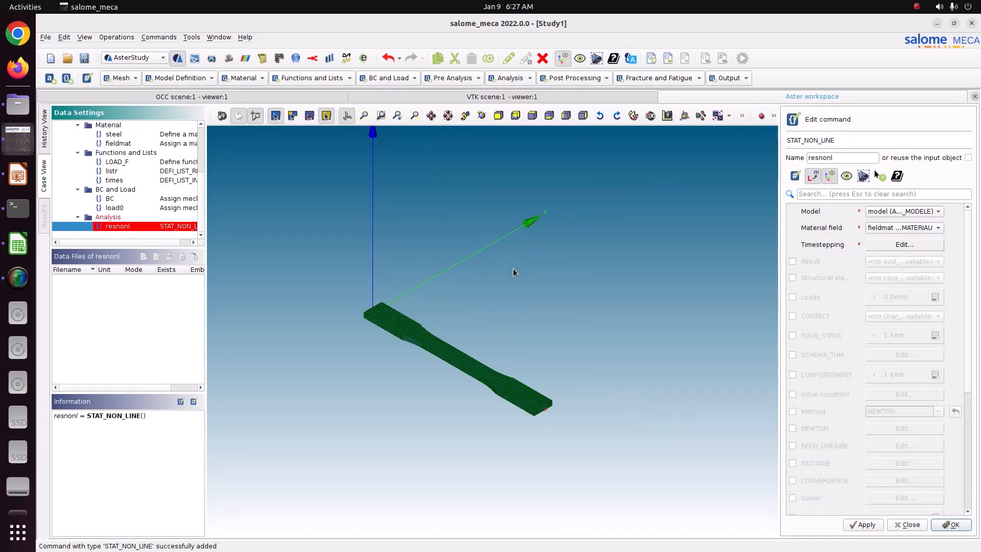
click(905, 247)
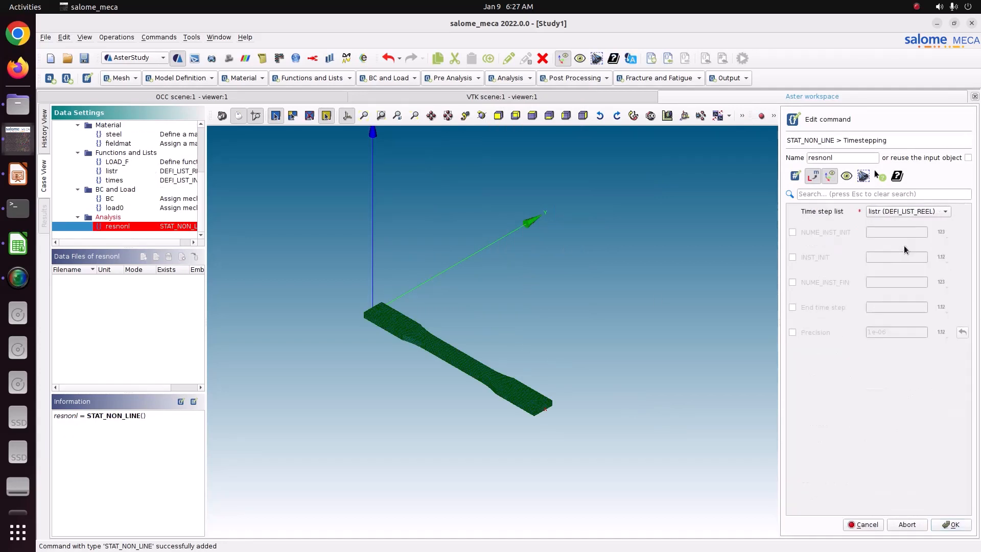
click(945, 525)
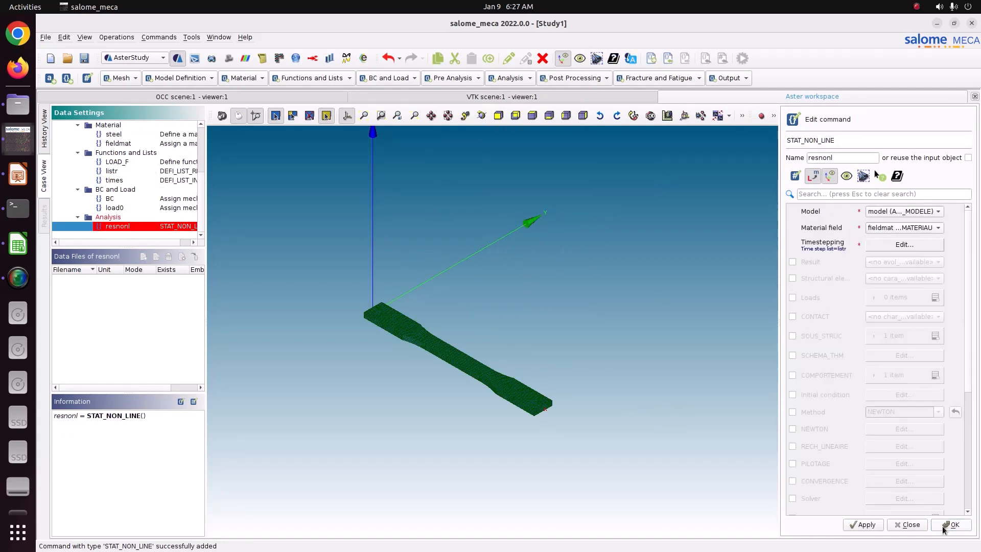
Step: Enable Loads in the nonlinear static analysis with two items and assign the BC load to the first
click(805, 298)
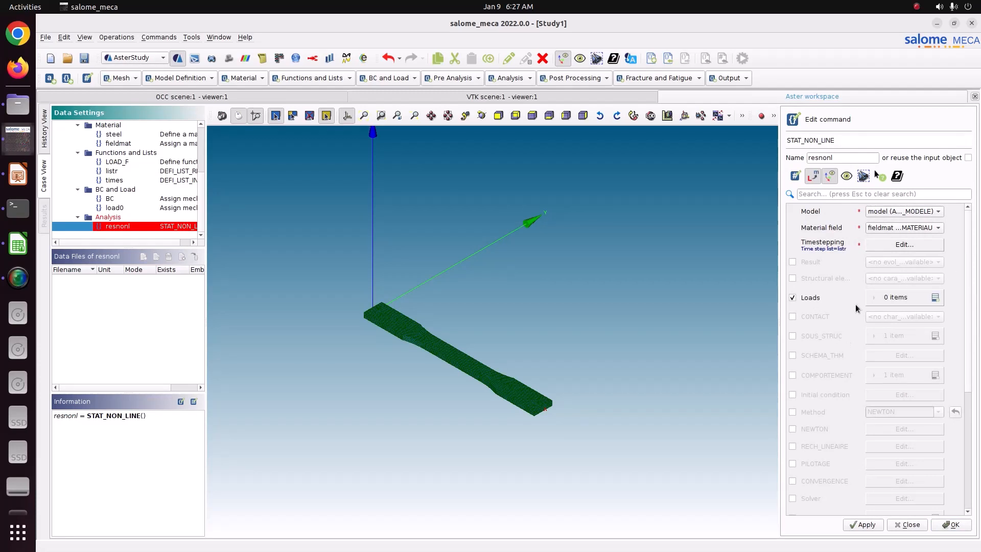
click(936, 302)
click(874, 327)
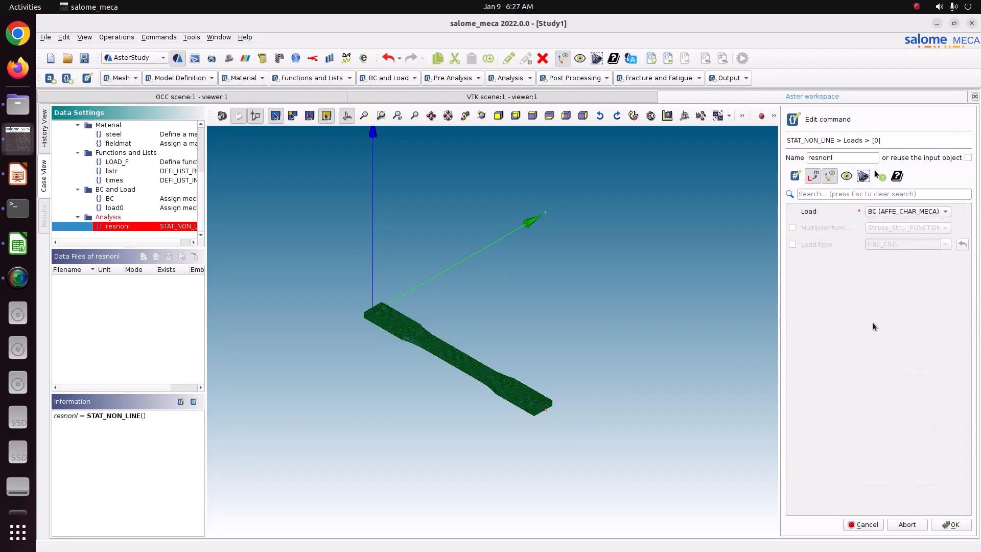
click(948, 524)
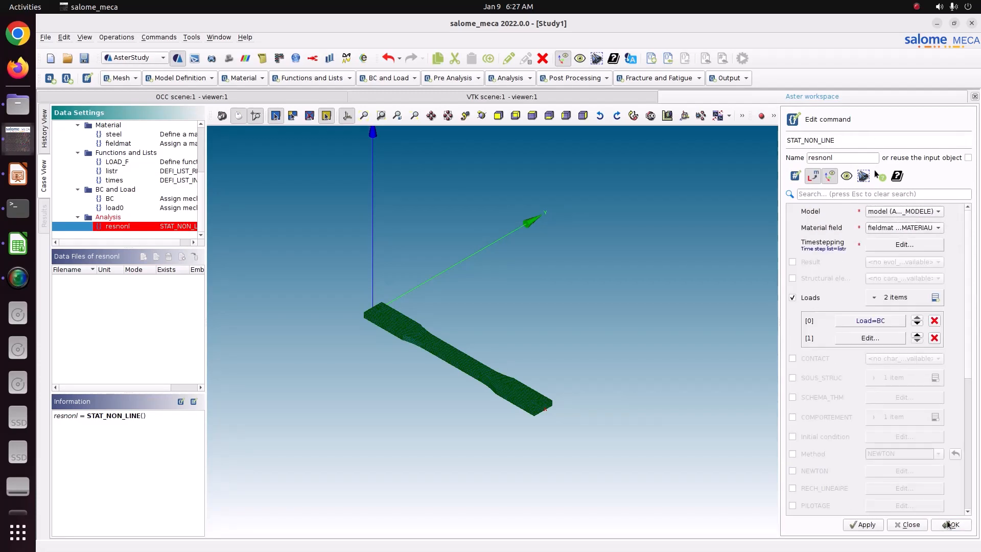
Step: Assign load0 to the second load item and enable its multiplier function with LOAD_F
click(869, 338)
click(897, 214)
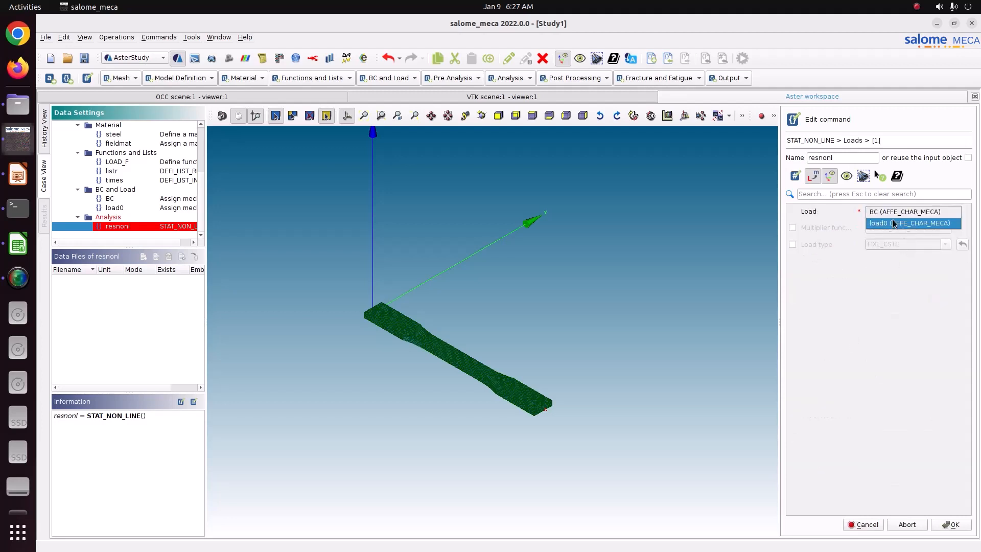
click(894, 223)
click(833, 228)
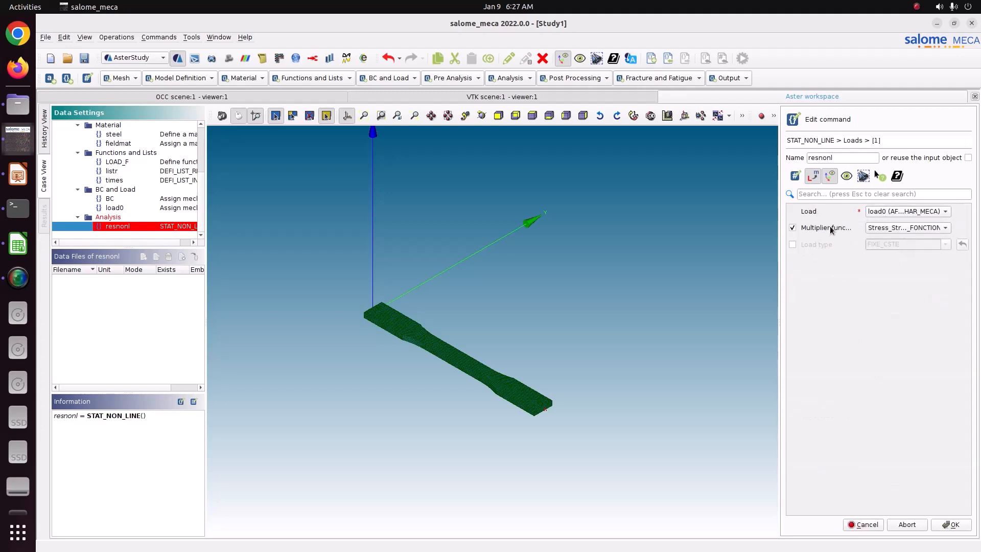
click(875, 231)
click(874, 240)
click(957, 529)
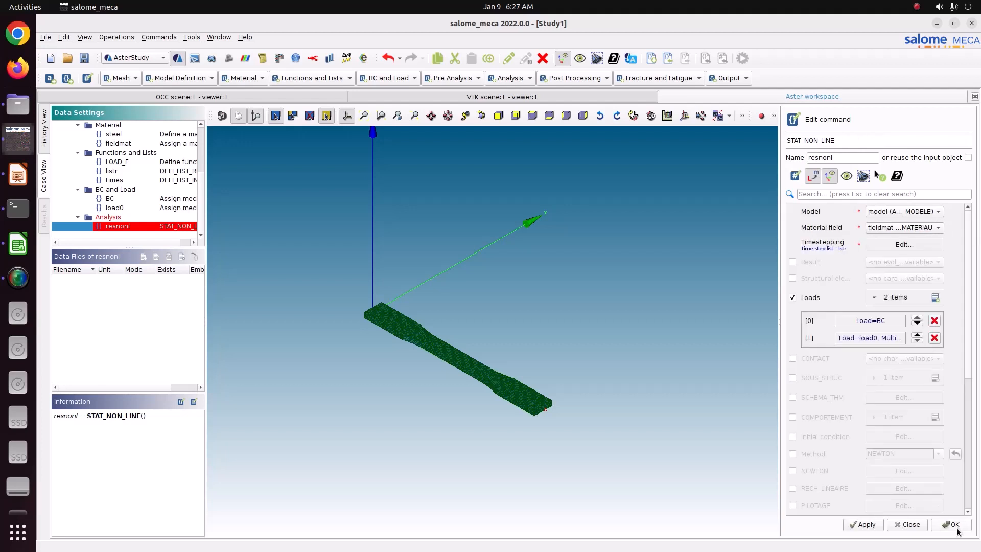
Step: Enable COMPORTEMENT and, in its item, activate RELATION and DEFORMATION, setting the relation to VMIS_ISOT_TRAC
scroll(840, 444, down, 1)
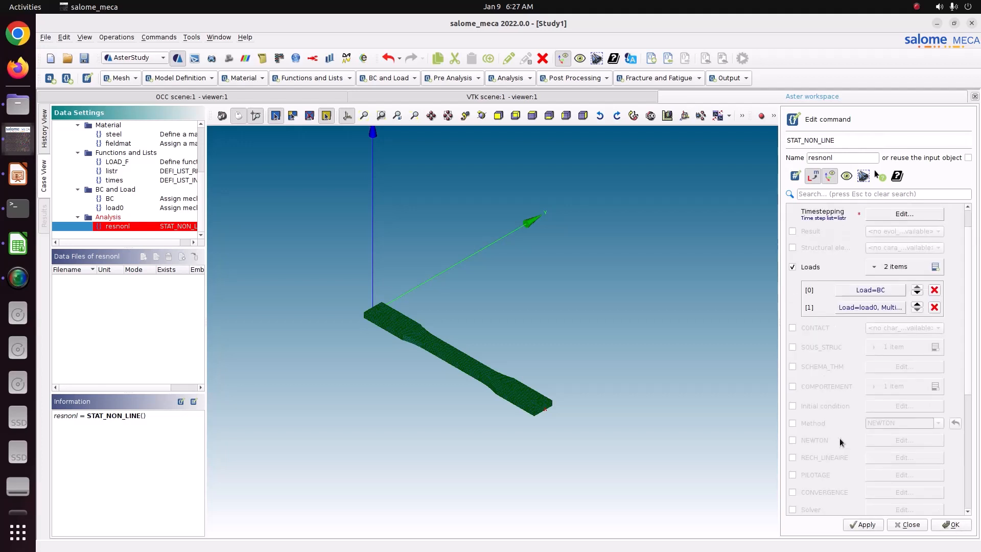
click(823, 389)
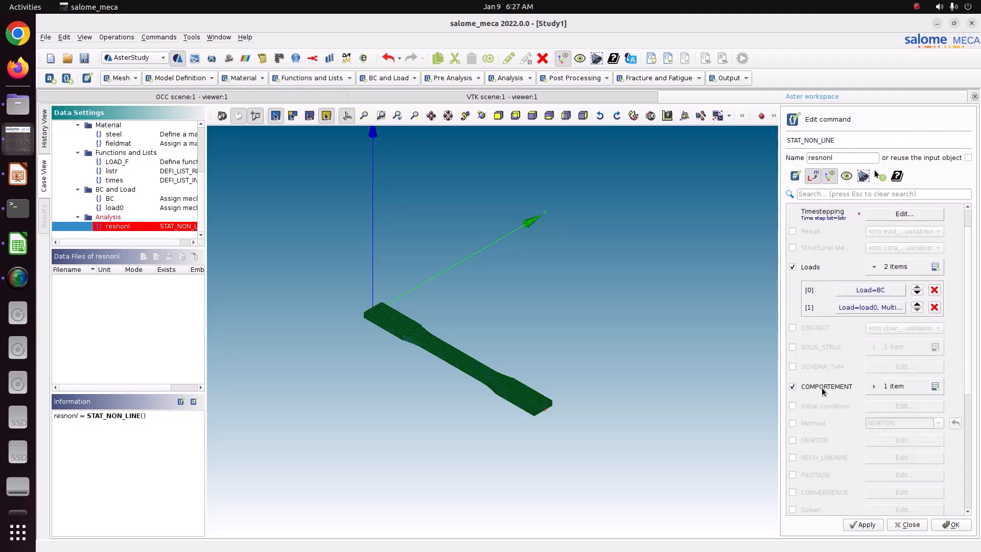
click(894, 389)
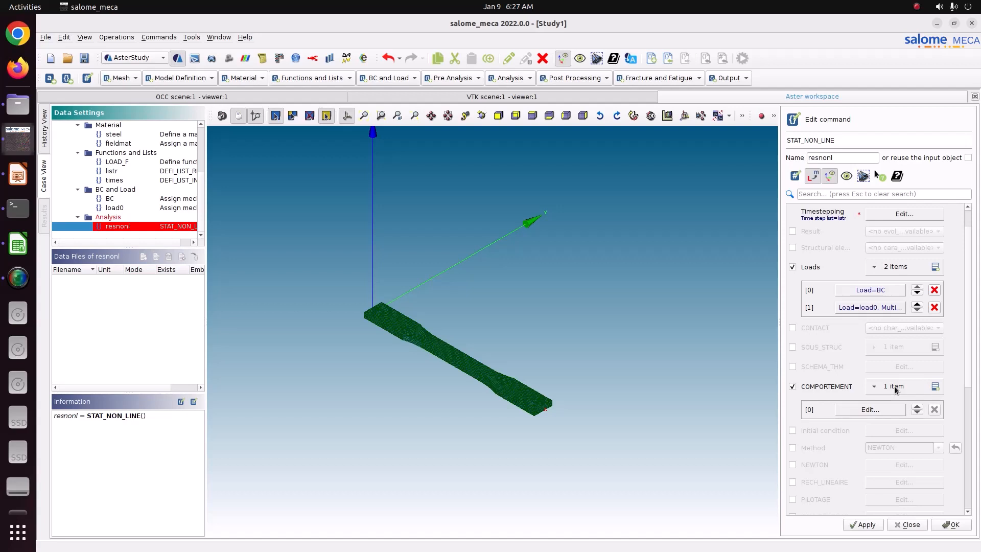
click(860, 412)
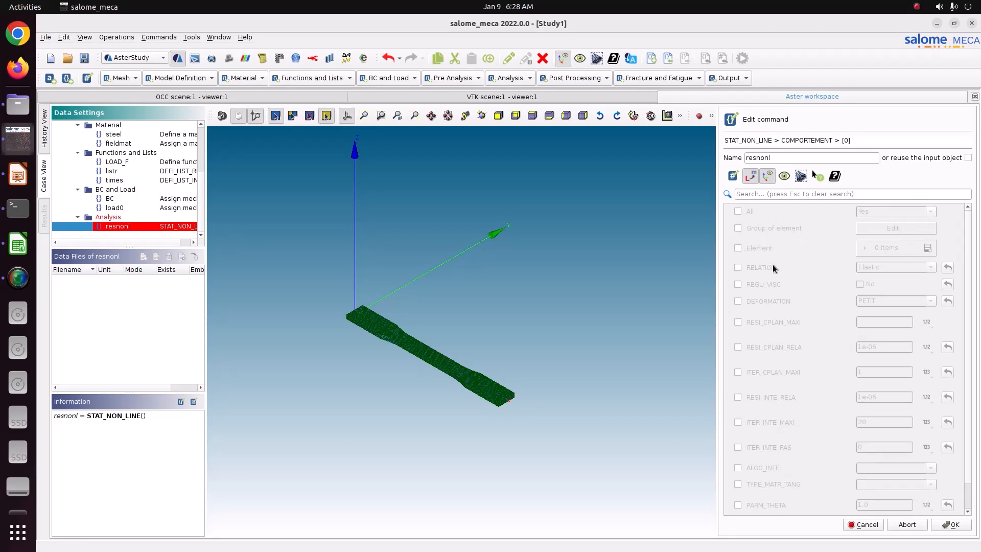
click(750, 269)
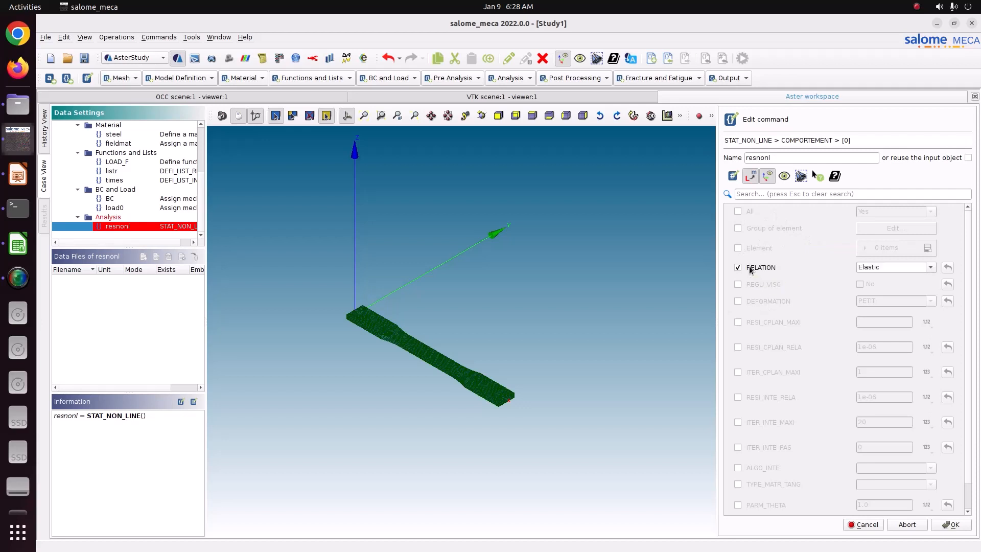
click(752, 300)
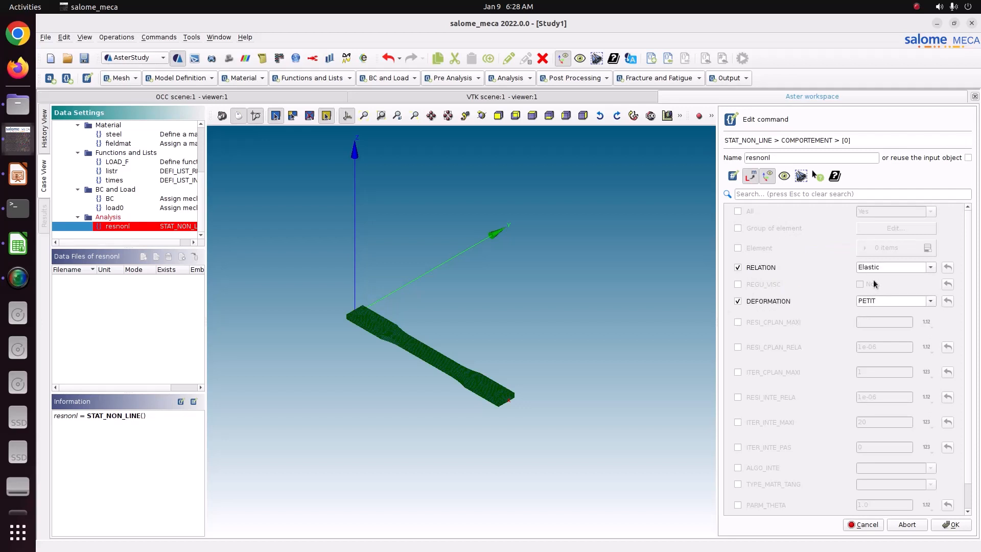
click(930, 267)
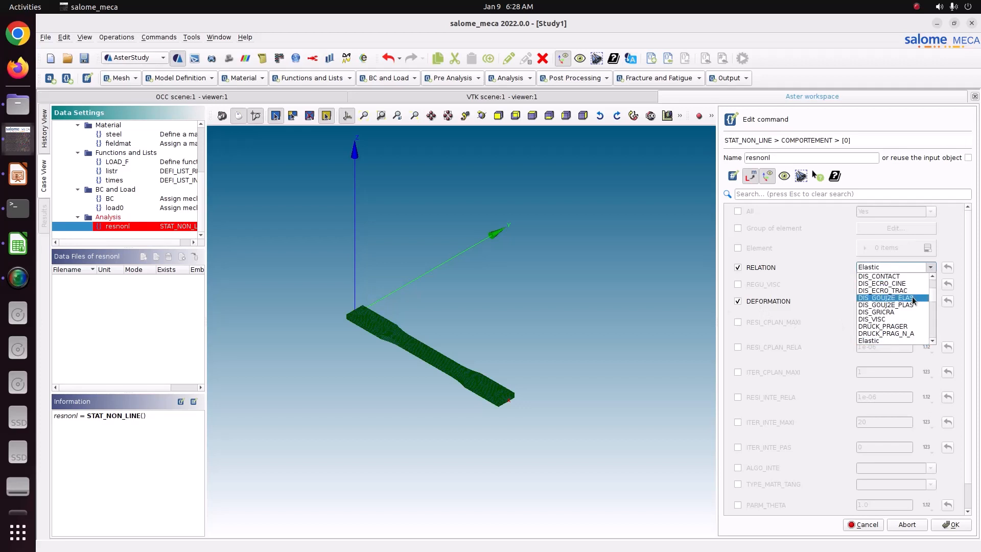
drag(935, 301, 934, 355)
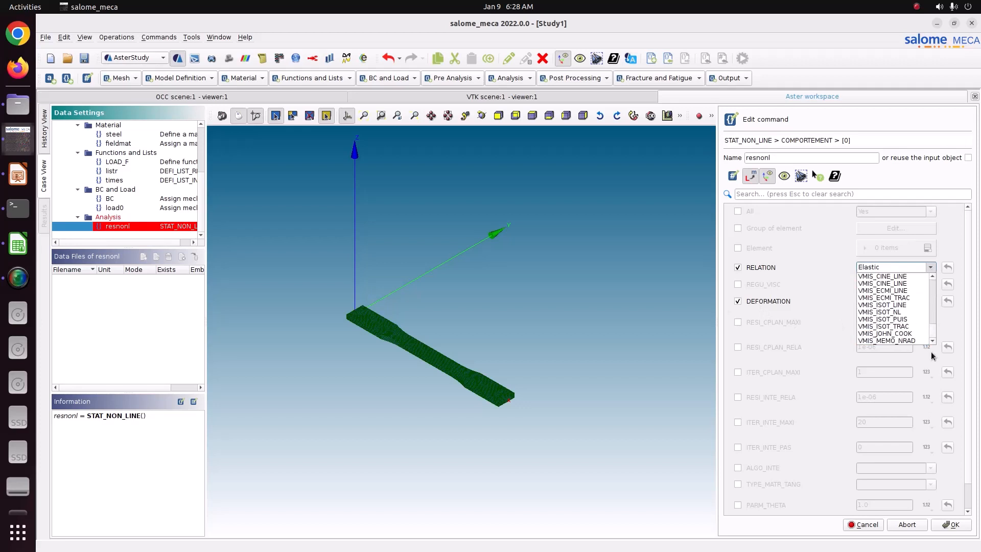
click(870, 327)
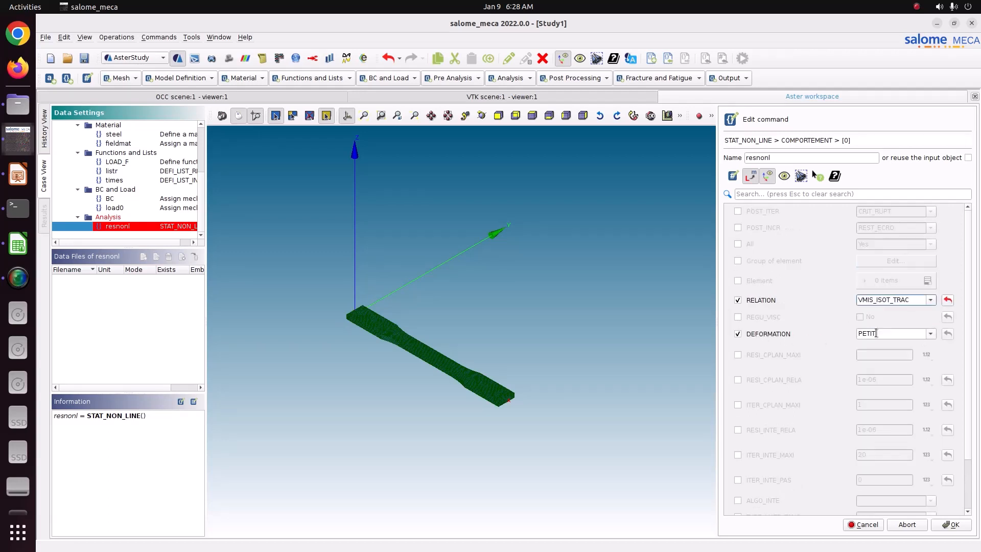
Step: Review the deformation options of the COMPORTEMENT item and choose PETIT for DEFORMATION
click(931, 335)
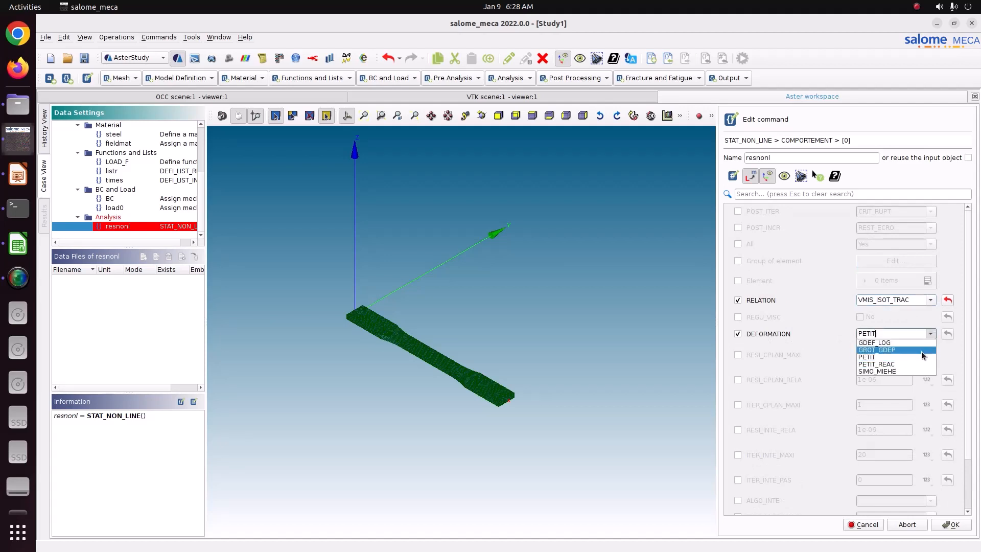
click(879, 357)
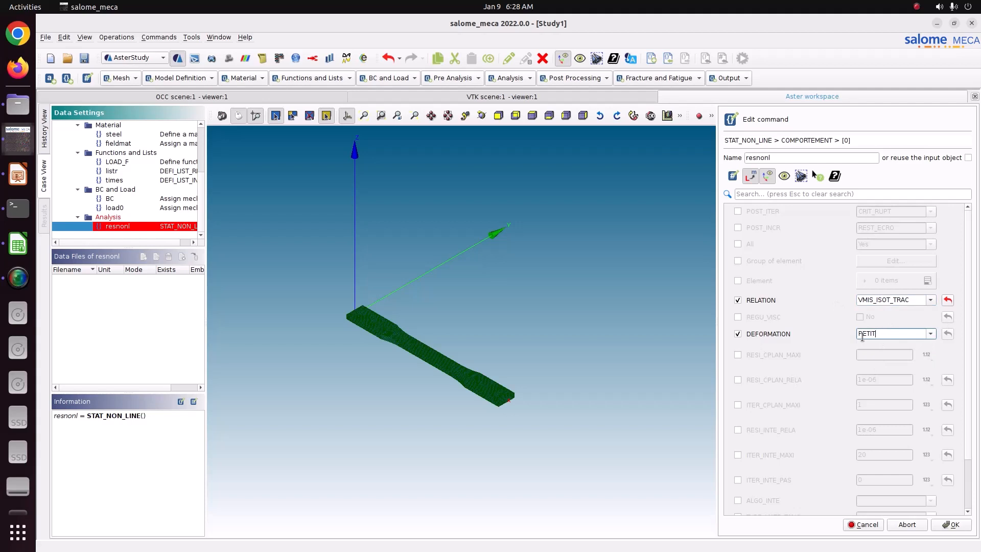
click(930, 334)
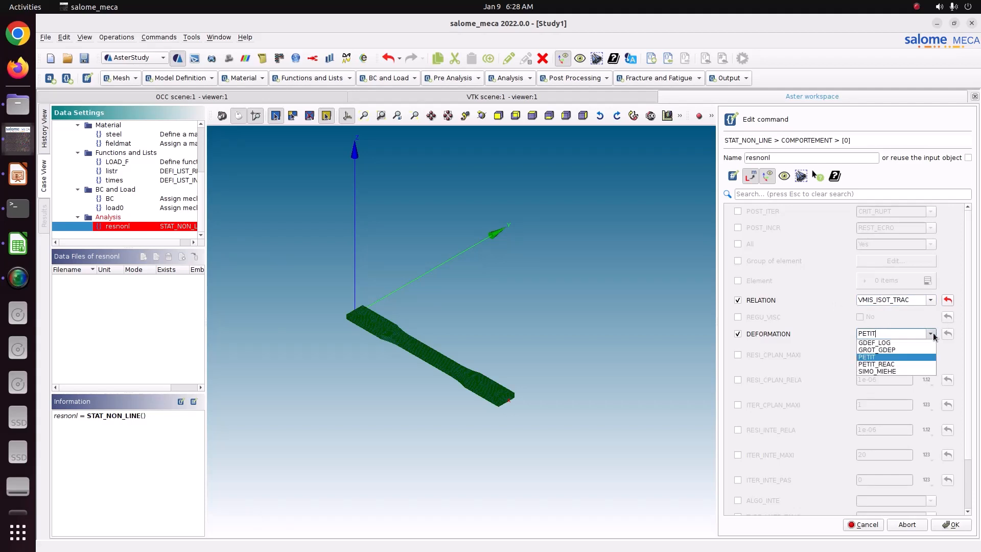
click(869, 357)
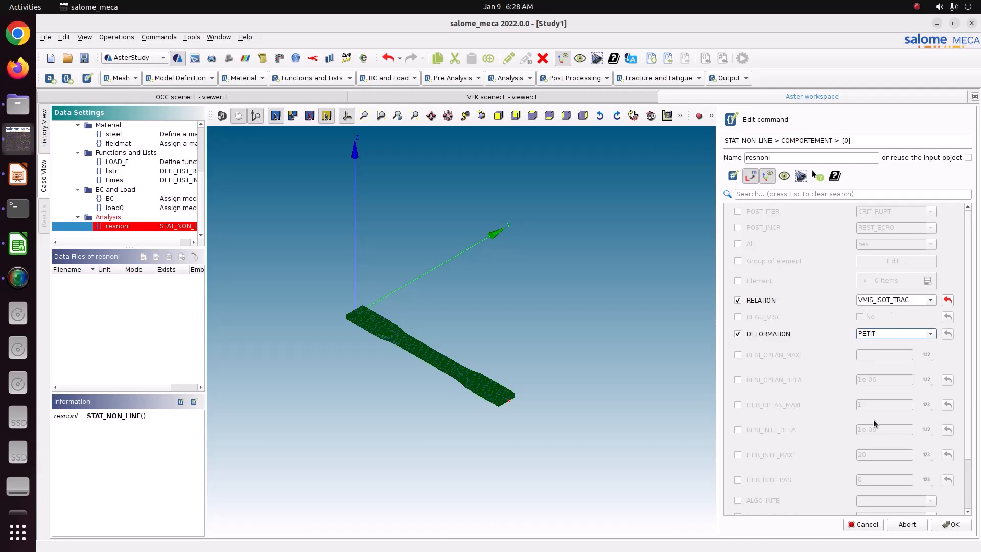
Step: Confirm the COMPORTEMENT entry and store the resnonl STAT_NON_LINE analysis command
click(947, 530)
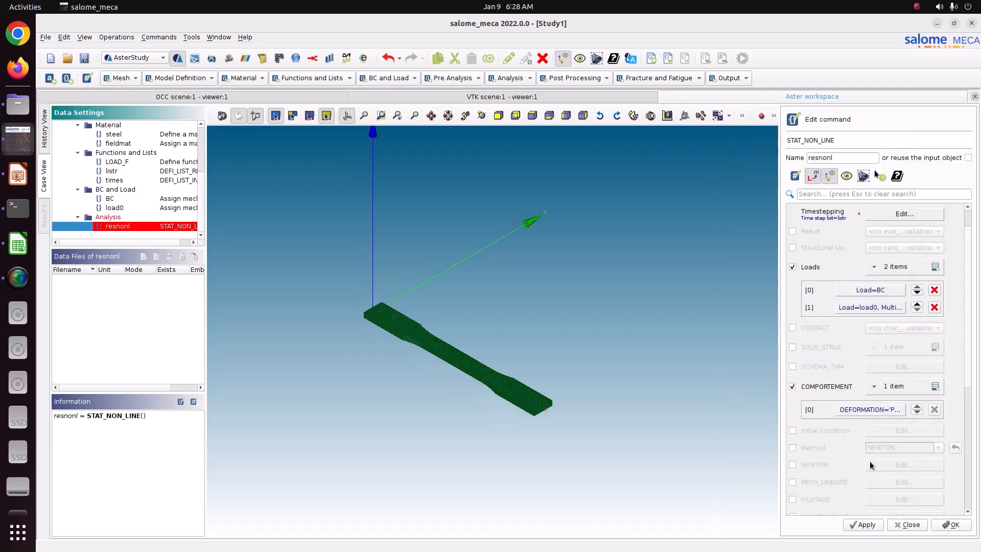
scroll(871, 465, down, 2)
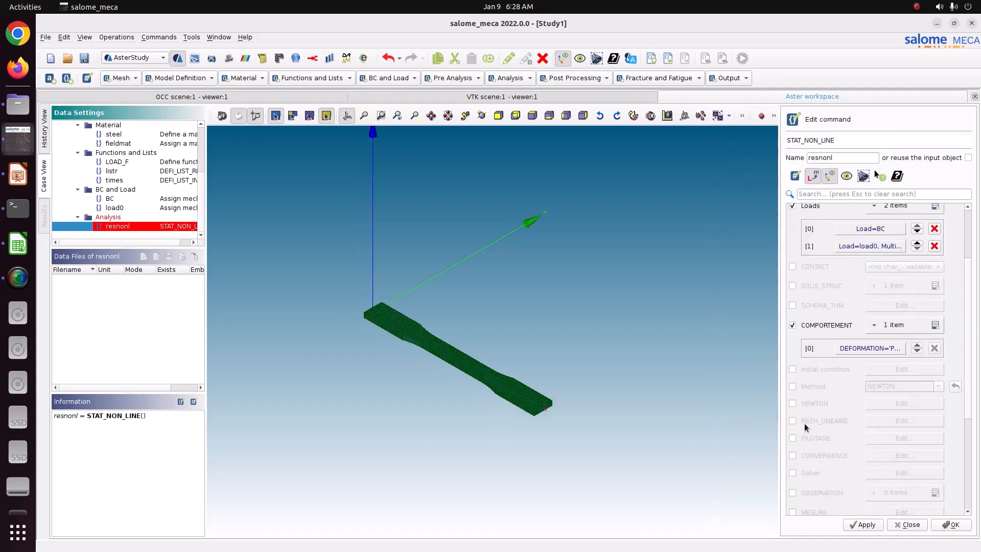
scroll(863, 468, down, 2)
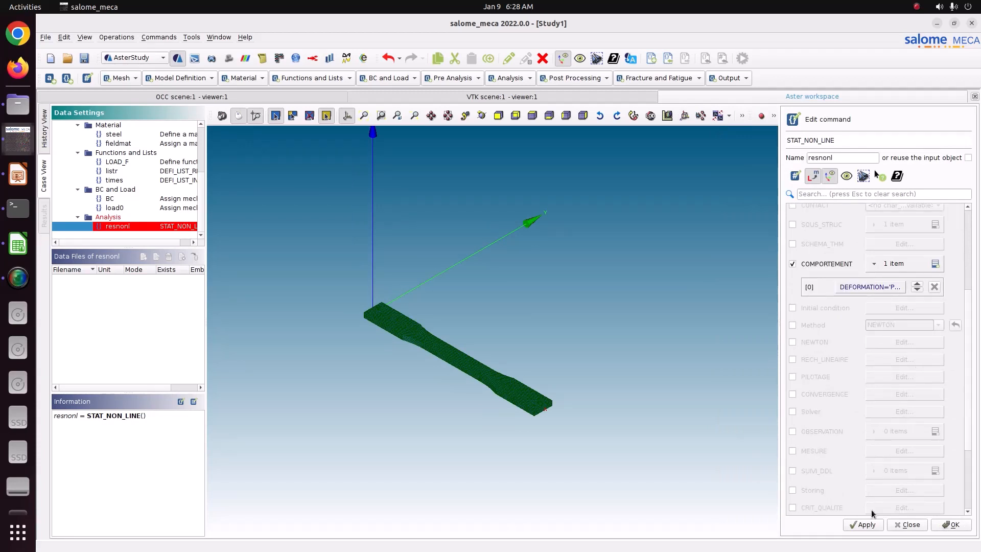
click(862, 525)
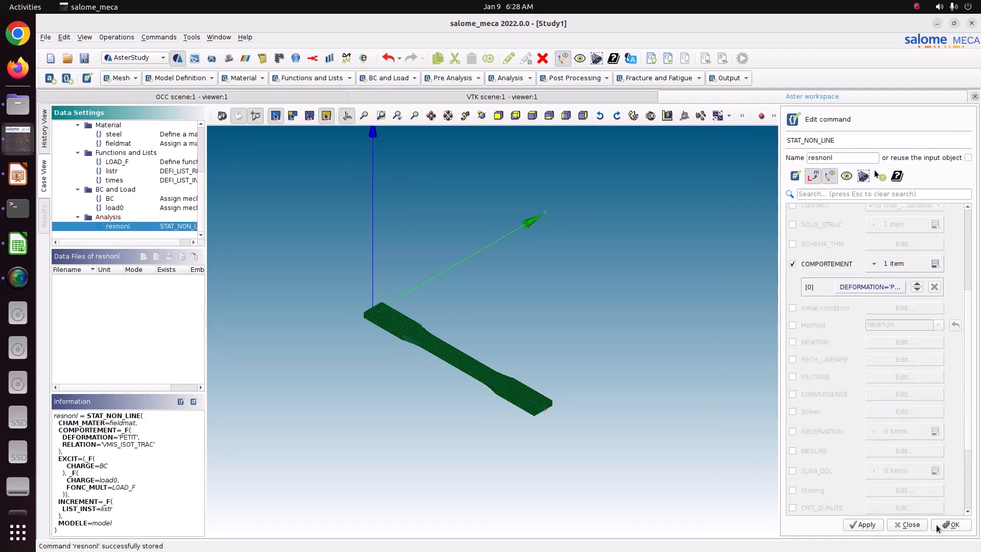
click(949, 524)
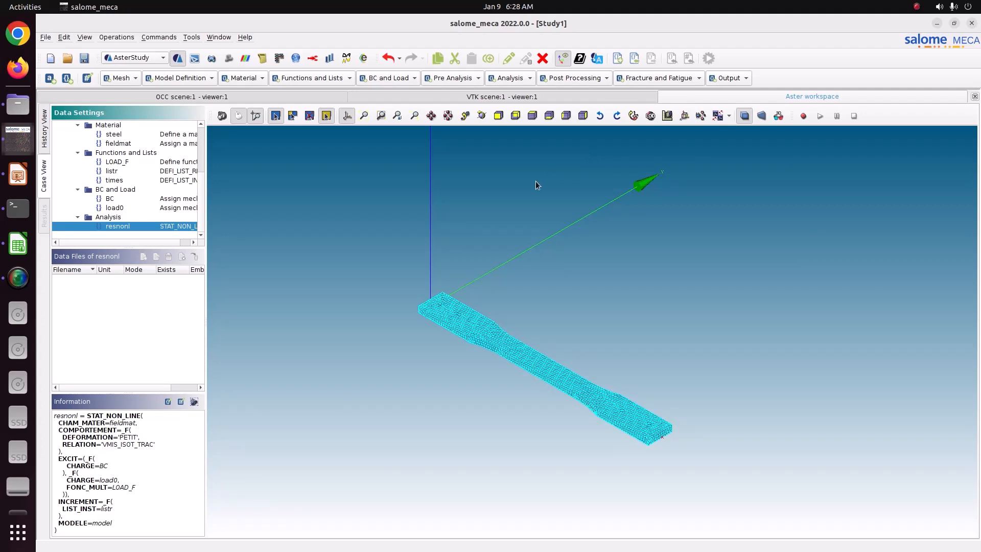
Step: Add a CALC_CHAMP post-processing command with CONTRAINTE and CRITERES enabled, and list SIGM_ELNO and SIGM_NOEU under CONTRAINTE
click(566, 79)
click(567, 88)
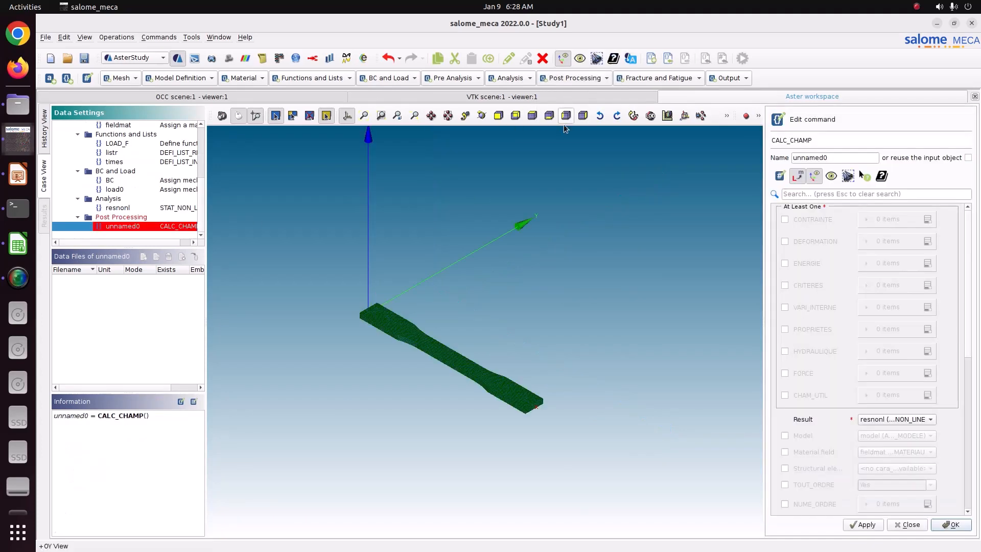
click(814, 220)
click(808, 284)
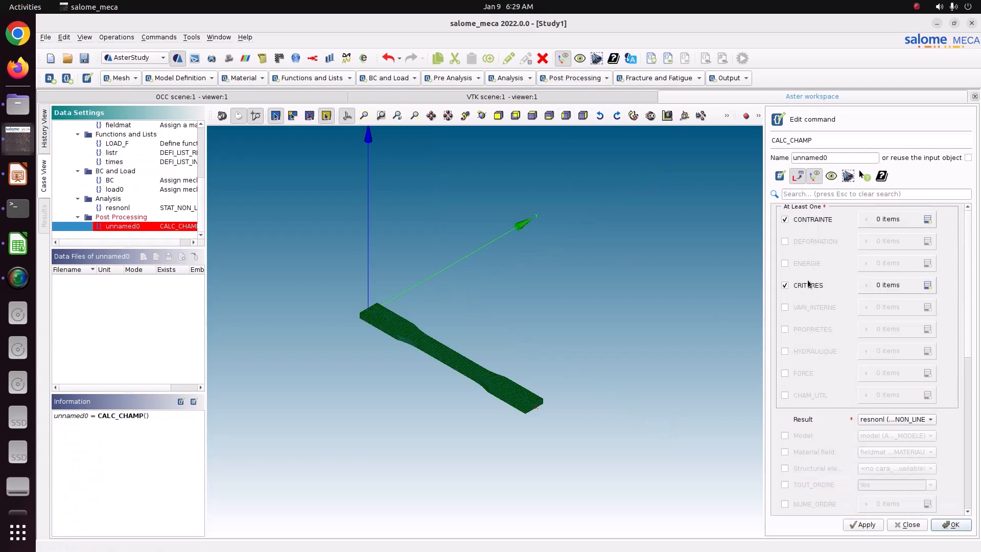
click(927, 219)
click(927, 220)
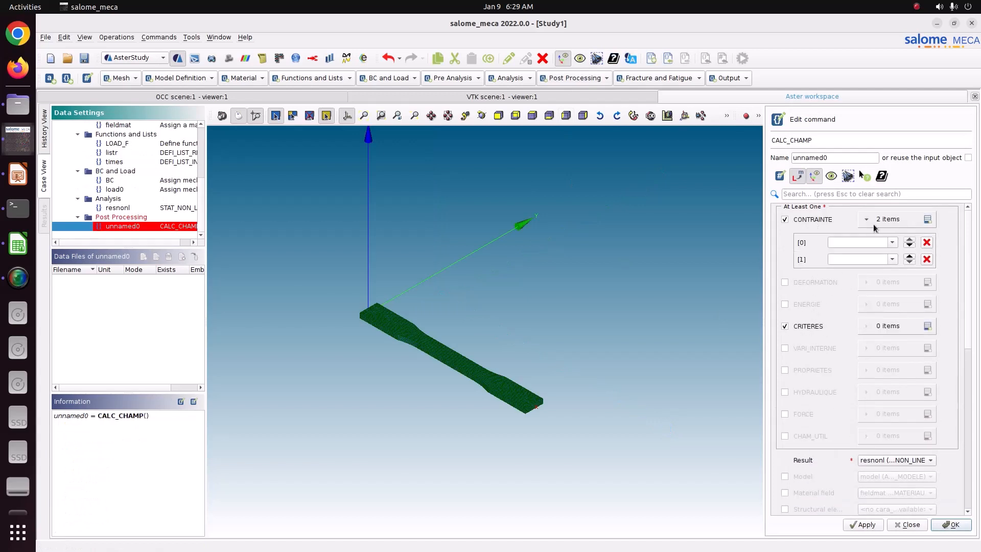
click(892, 242)
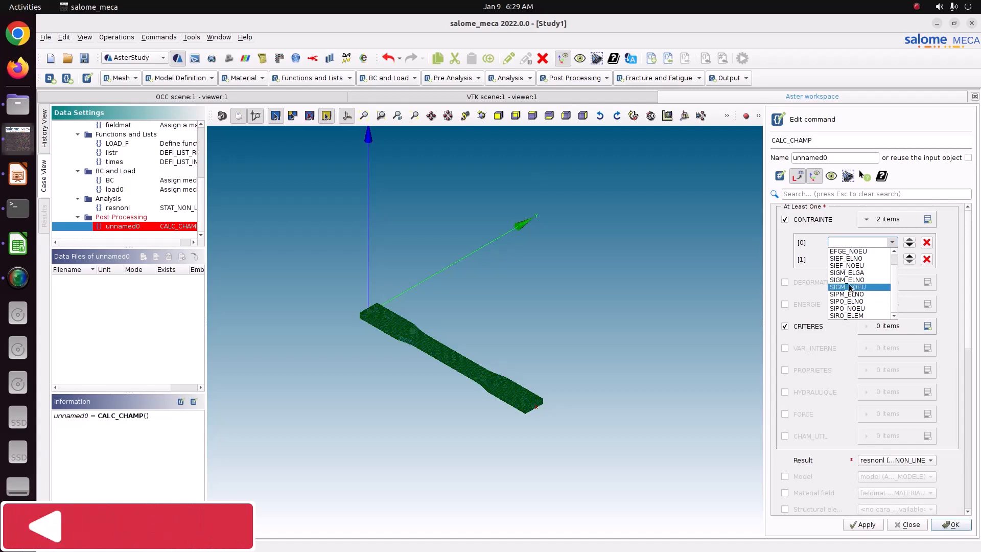
click(847, 279)
click(892, 259)
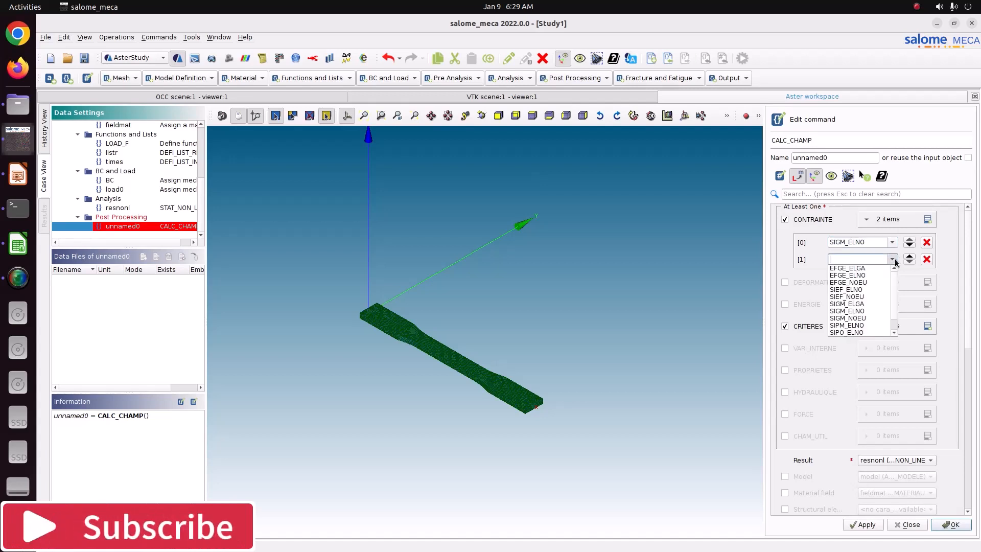
click(866, 317)
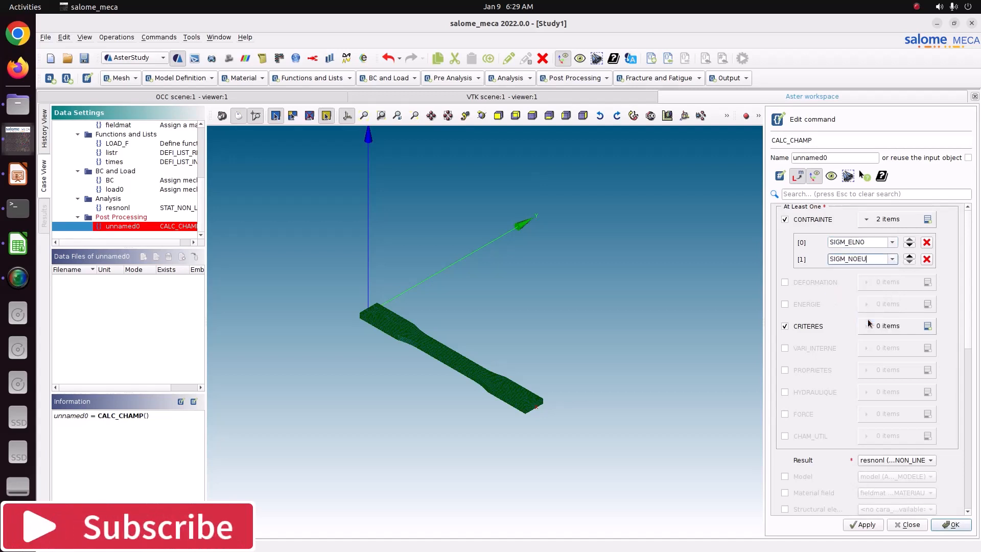
Step: Add two CRITERES items to the CALC_CHAMP command, SIEQ_ELNO and SIEQ_NOEU
click(928, 326)
click(927, 327)
click(892, 349)
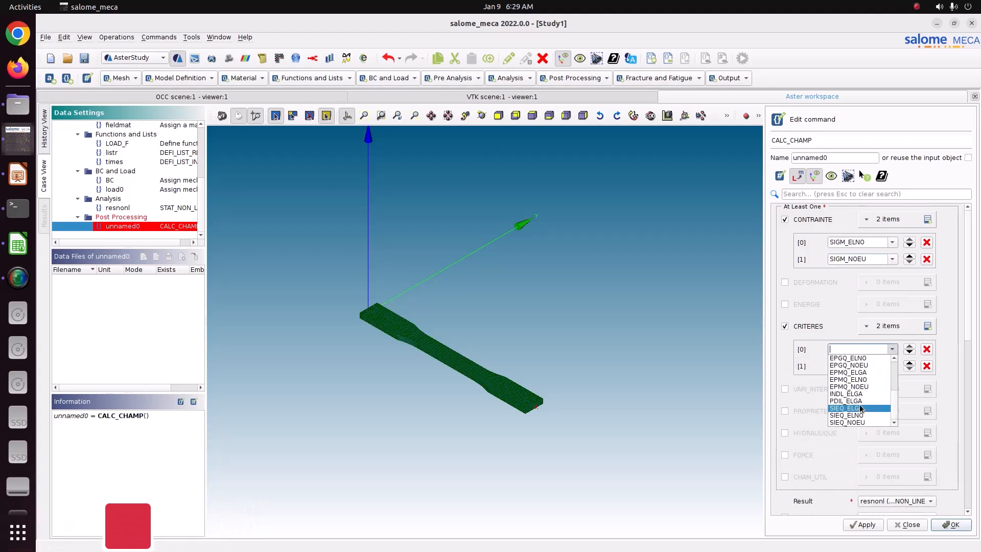
click(858, 414)
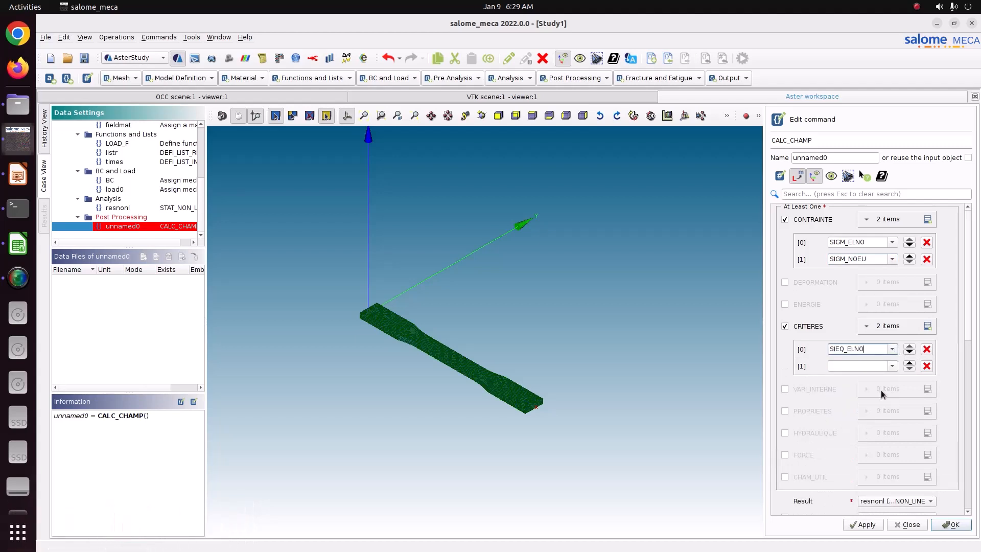
click(892, 366)
click(859, 437)
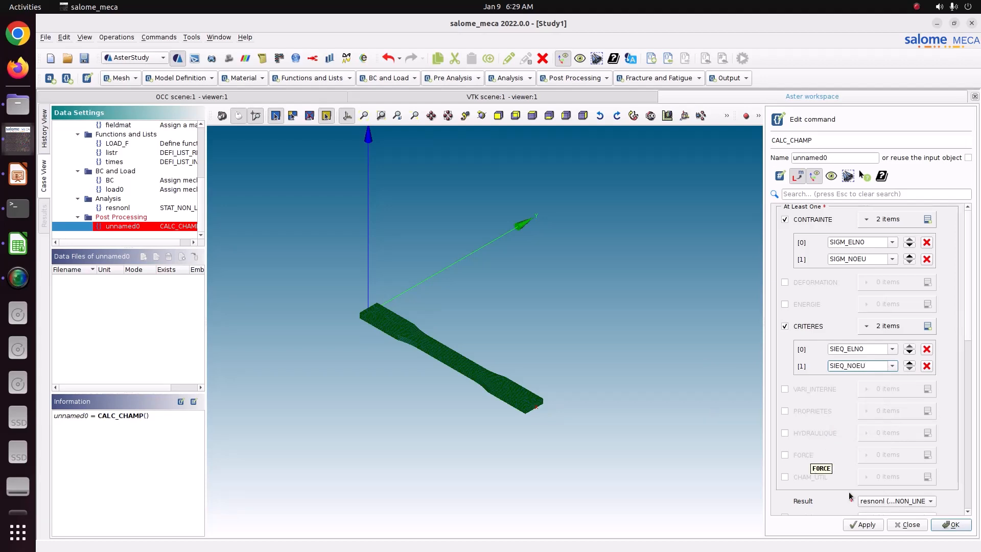
Step: Enable the model and material field fieldmat in CALC_CHAMP, reuse the input object, then store the command and save the study
drag(970, 316, 964, 392)
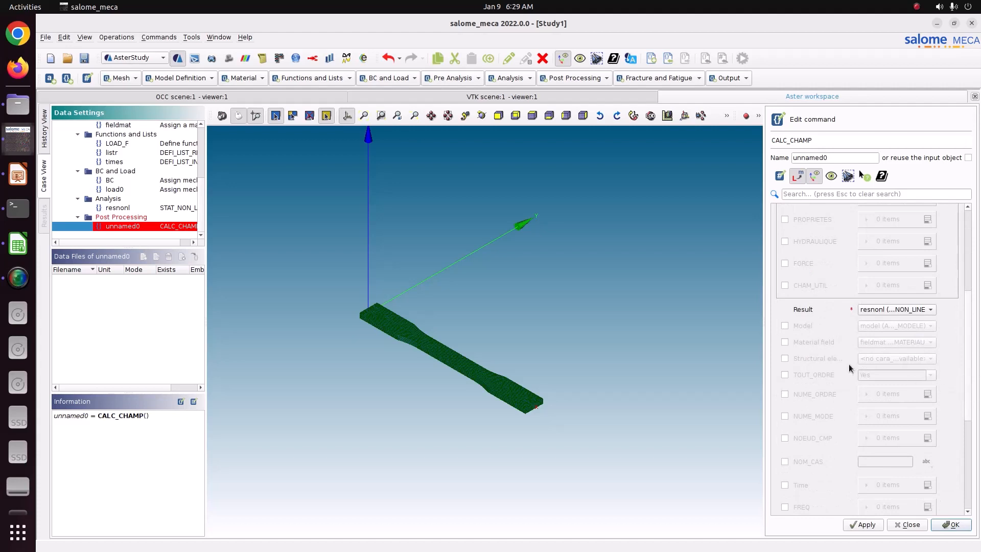
click(796, 324)
click(802, 341)
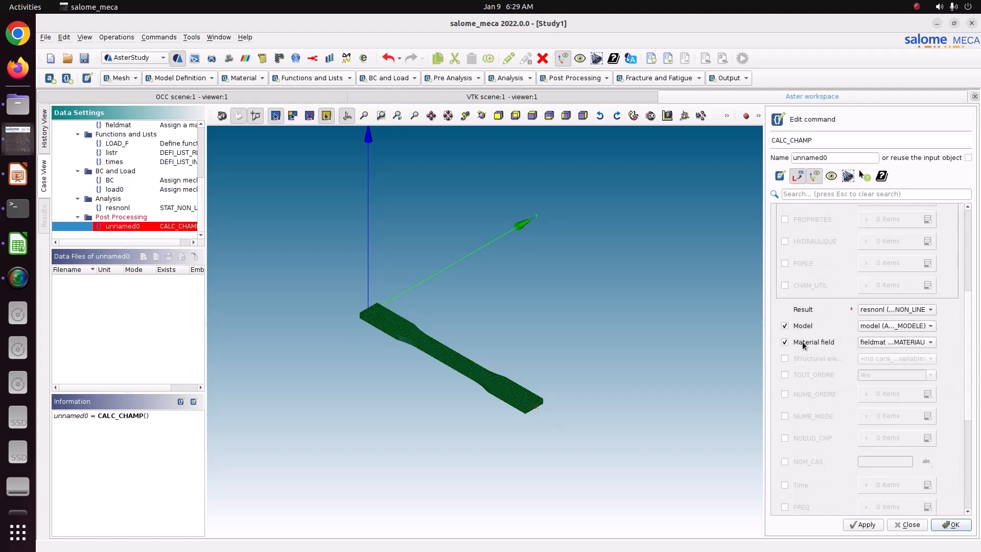
click(863, 525)
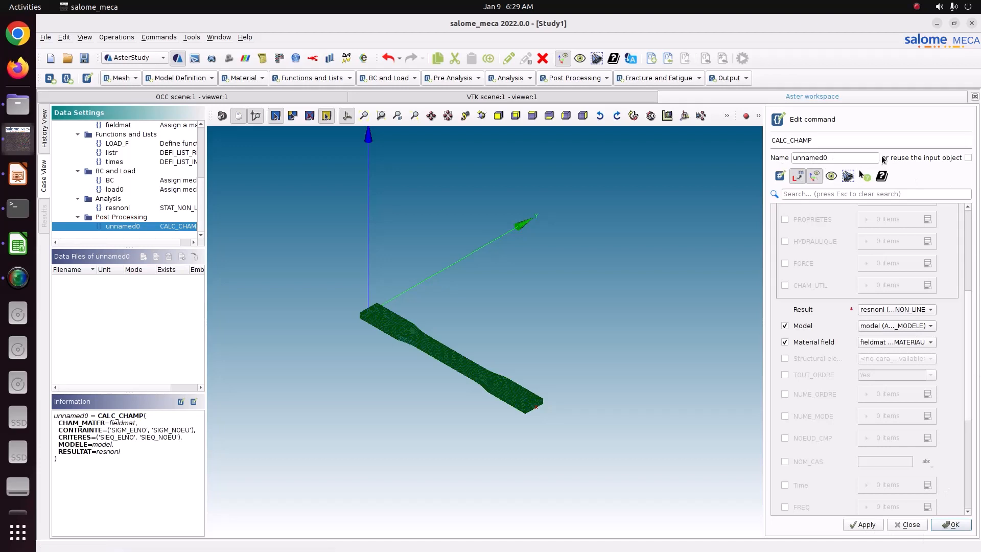
click(968, 158)
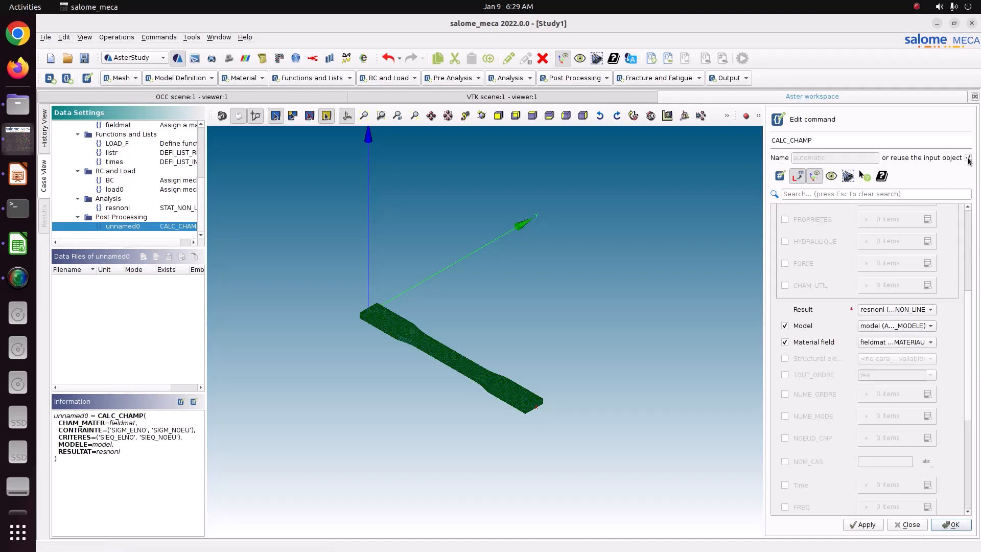
click(867, 525)
click(953, 525)
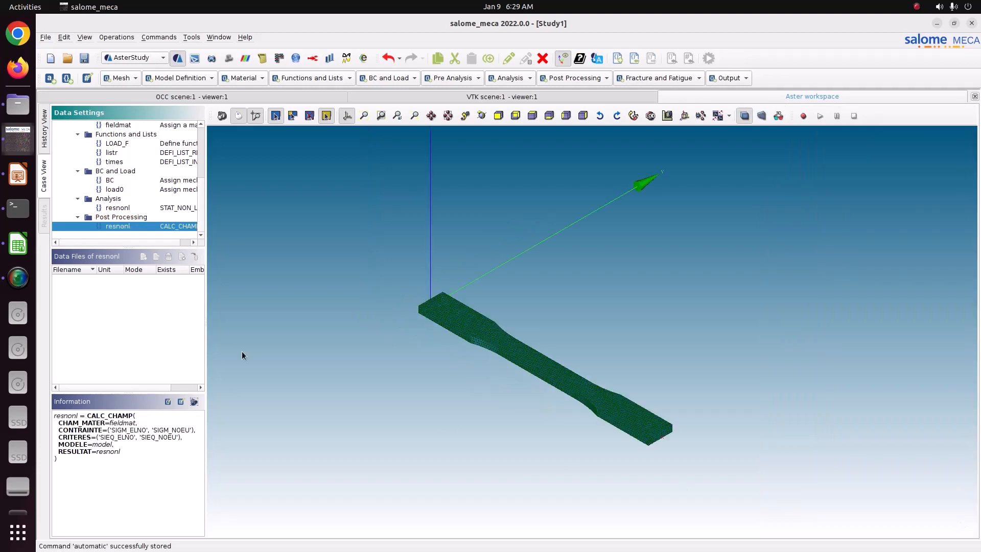
click(85, 58)
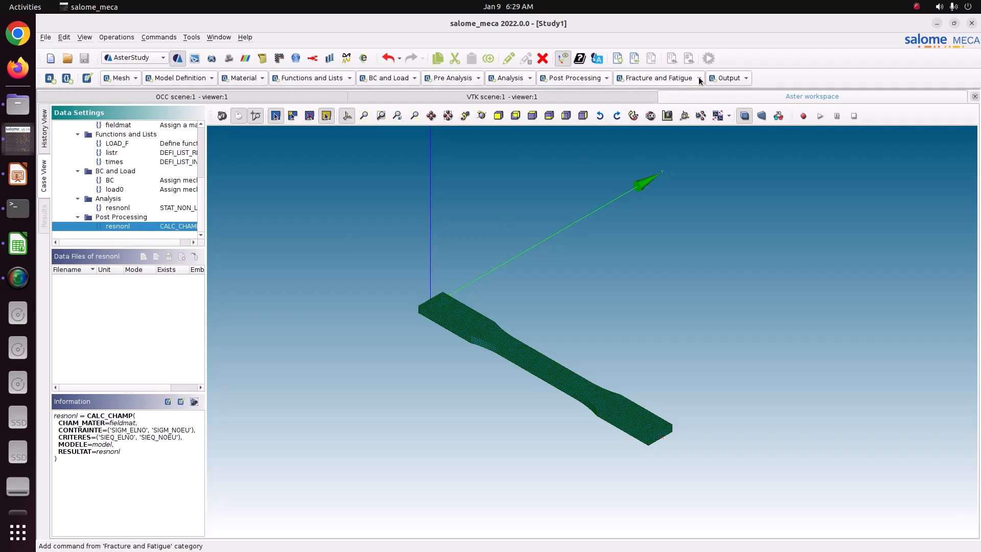
Step: Add a Set output results command with its result file result.rmed in the Pictures/CODE_ASTER/71_plastic_dog folder
click(725, 78)
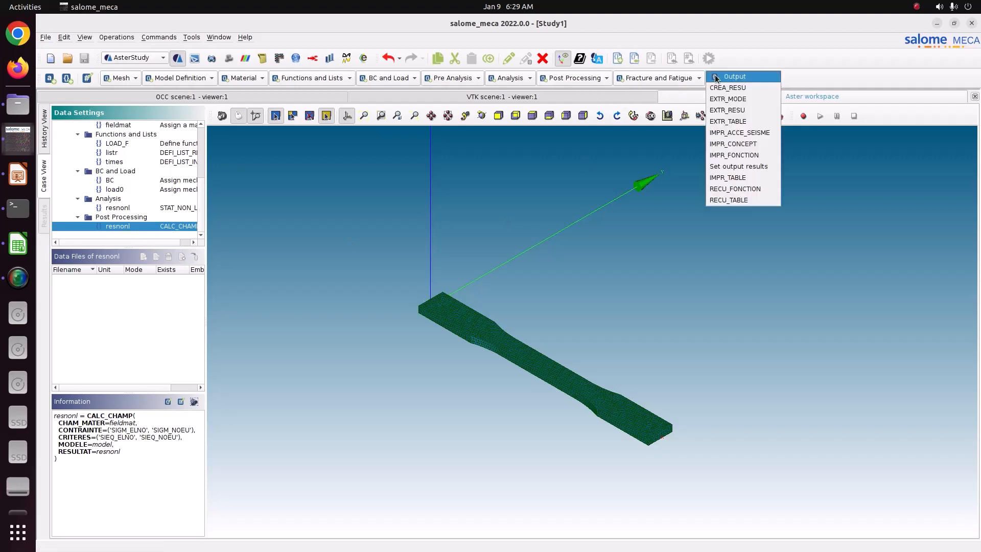
click(722, 167)
click(873, 211)
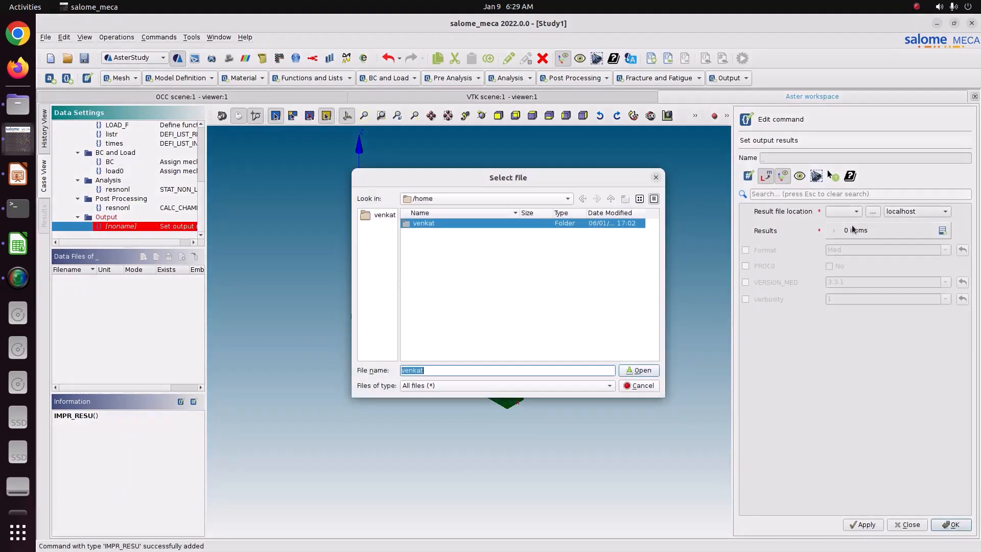
double_click(417, 224)
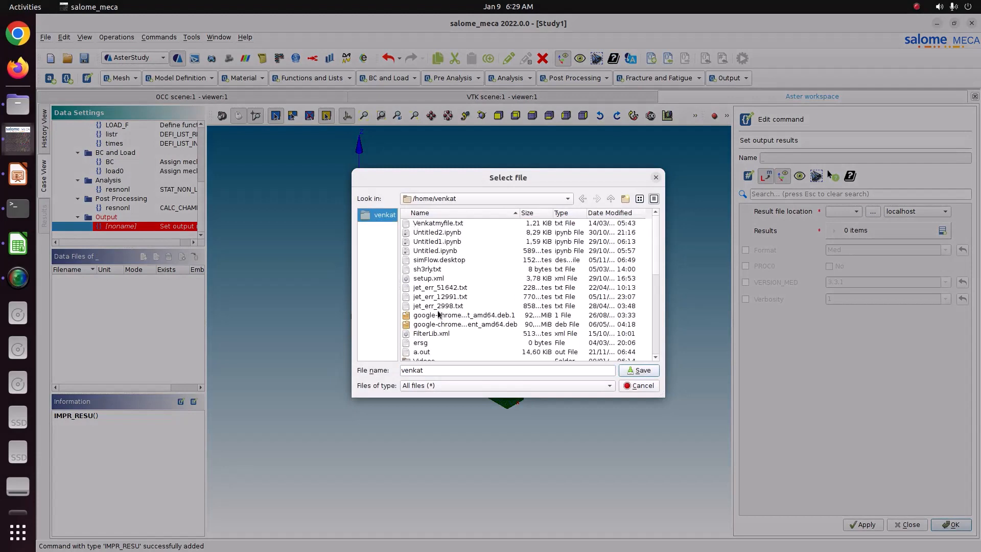
scroll(438, 314, down, 5)
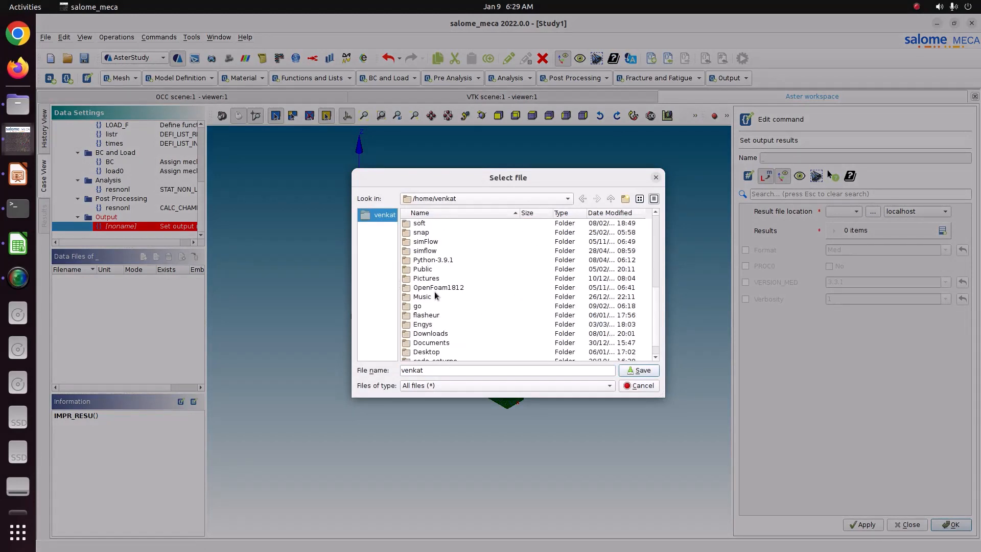
double_click(430, 279)
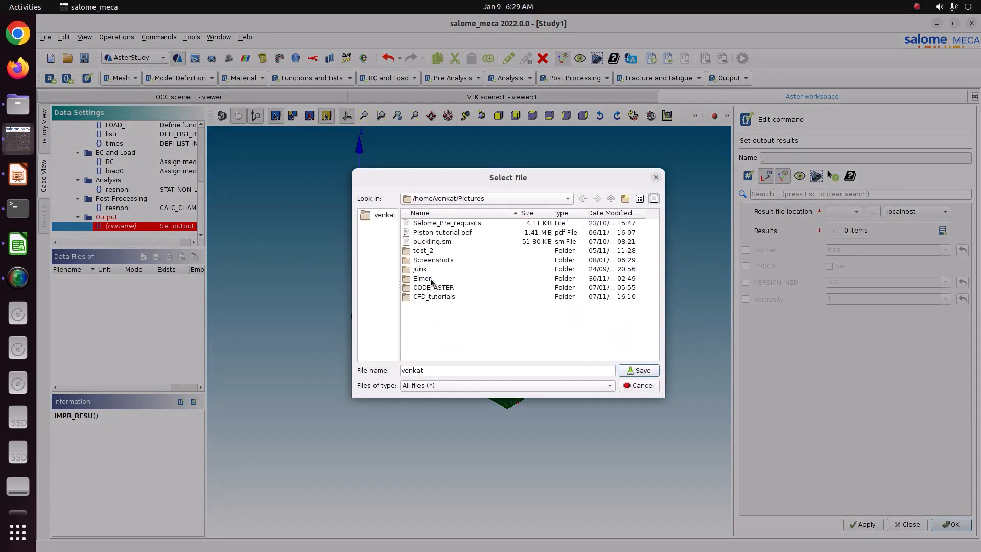
double_click(443, 288)
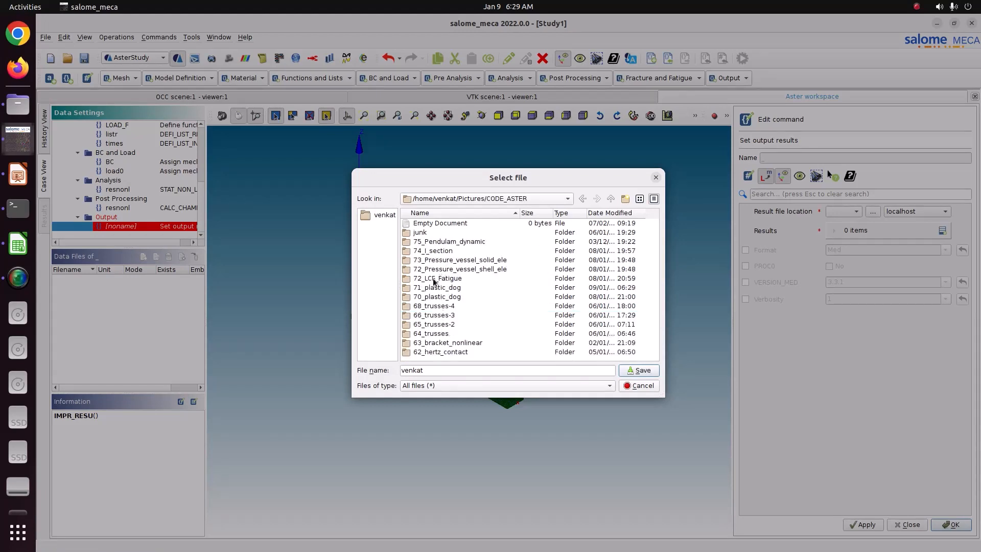
double_click(446, 288)
click(443, 369)
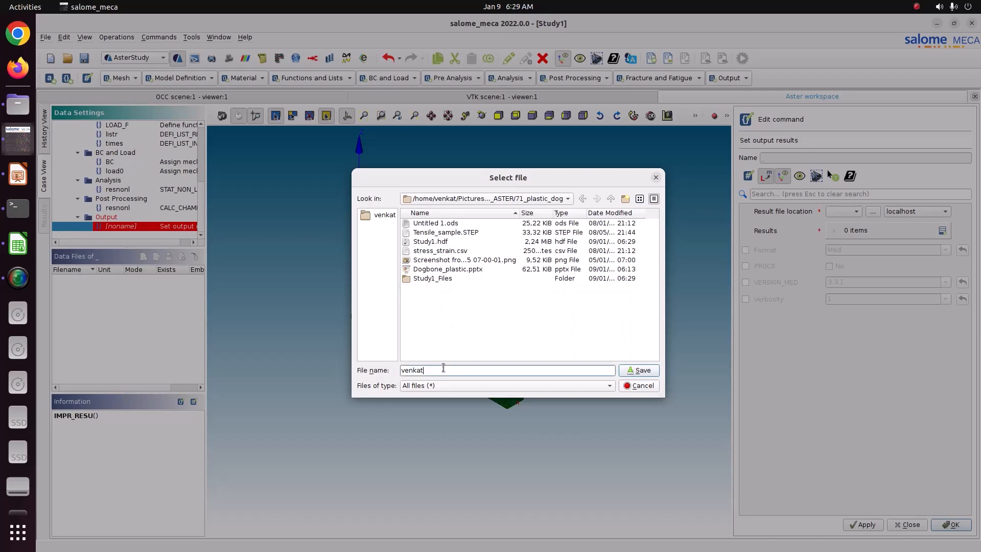
double_click(443, 368)
text(result.rmed)
key(Return)
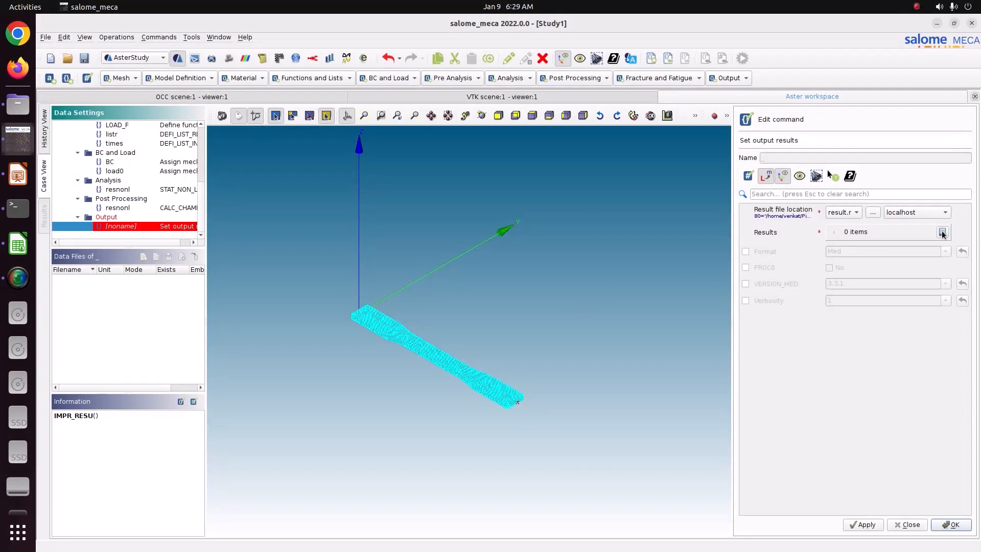
Step: Add one results item to the output command, using the mesh and the resnonl (CALC_CHAMP) result
click(942, 232)
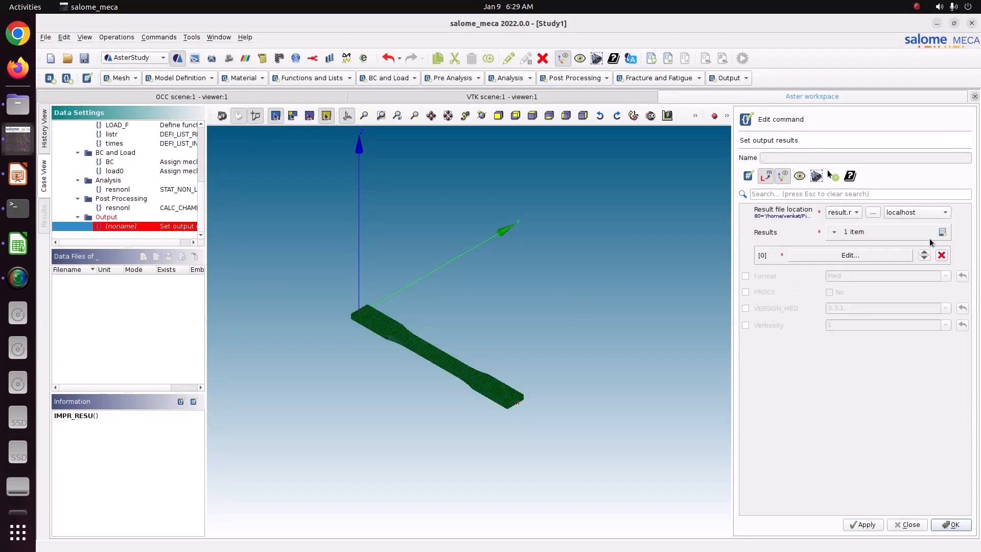
click(878, 257)
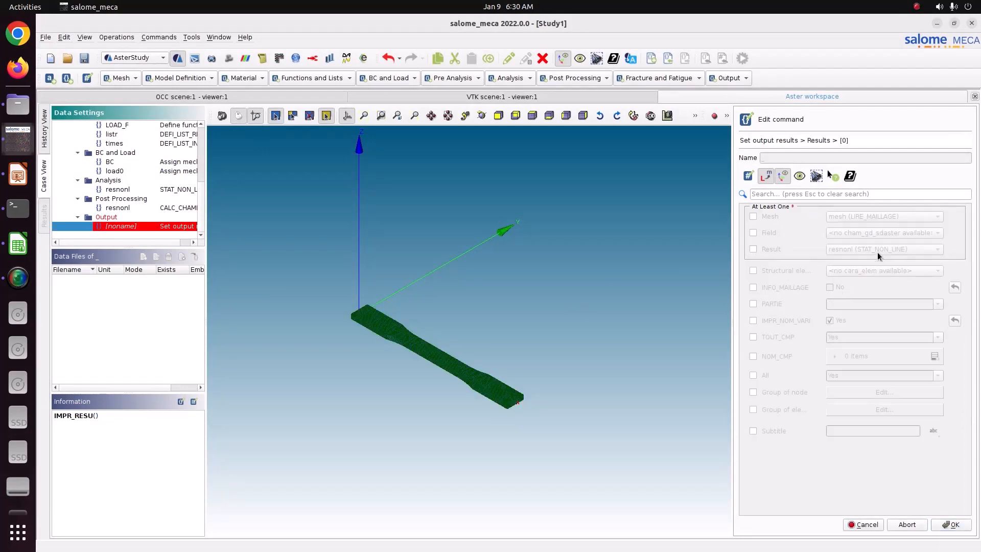
click(774, 217)
click(768, 250)
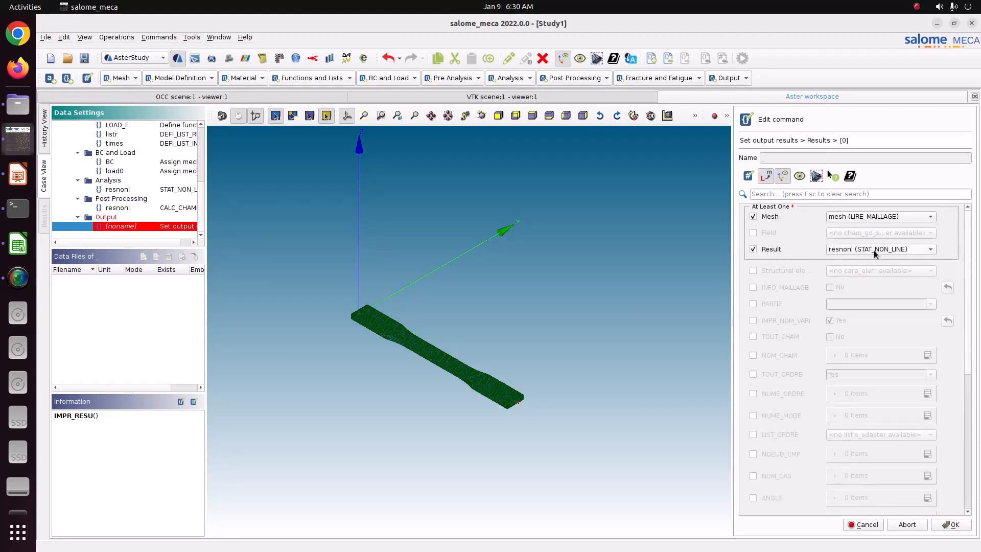
click(873, 250)
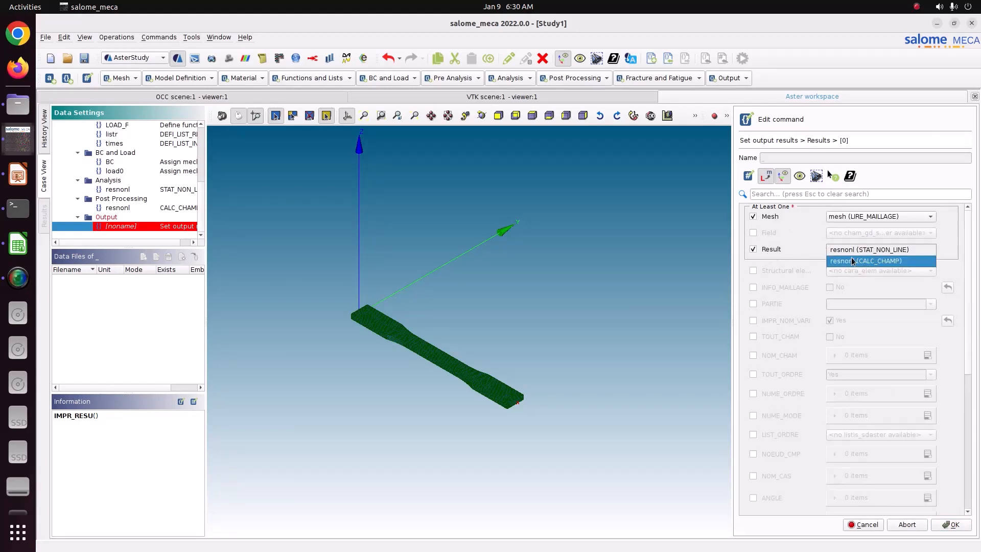
click(851, 260)
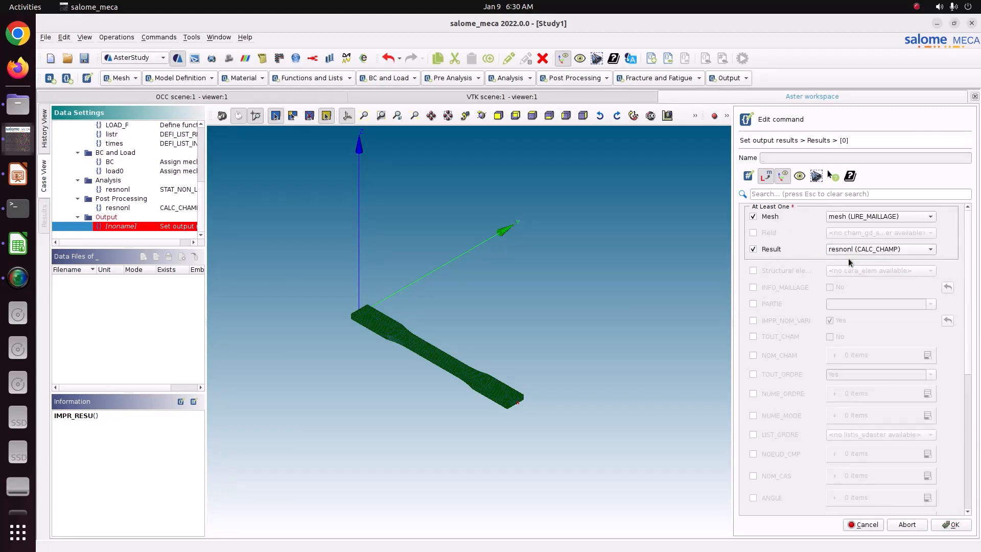
Step: Set TOUT_CHAM to Yes for the results item, enable the Med format, and store the output command
click(769, 335)
click(830, 336)
click(952, 524)
click(759, 277)
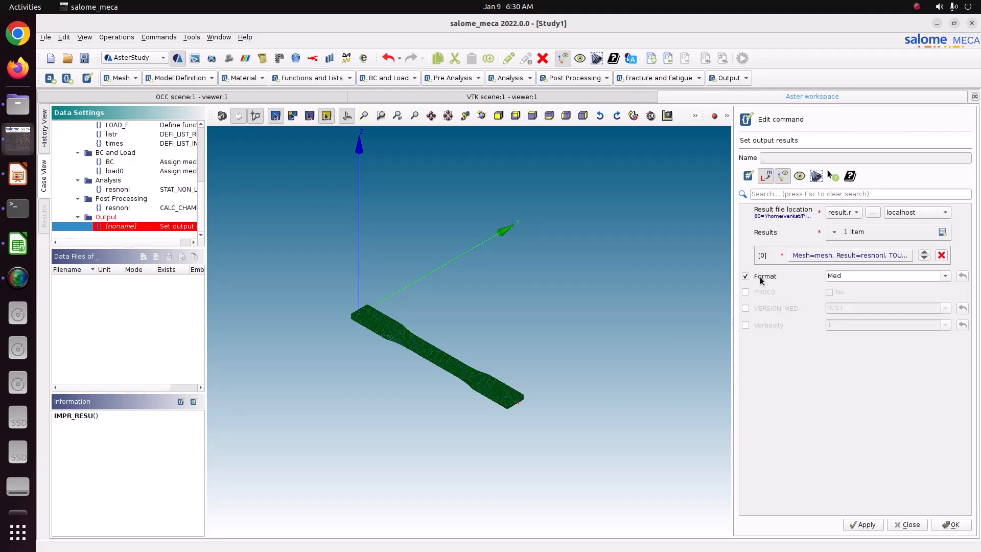
click(937, 525)
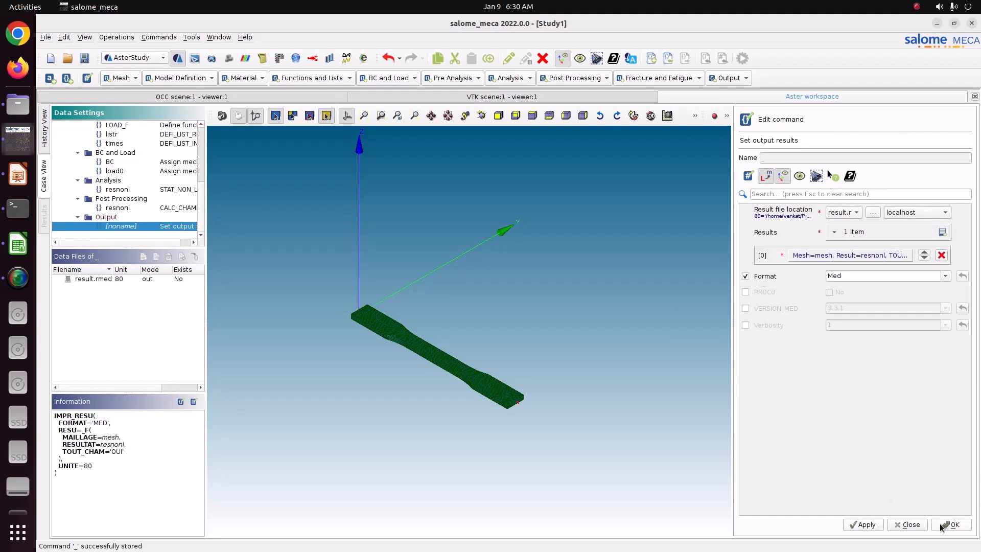
Step: Review the full Stage_1 command tree in an enlarged data settings area, and save the study from the history view
scroll(121, 192, up, 5)
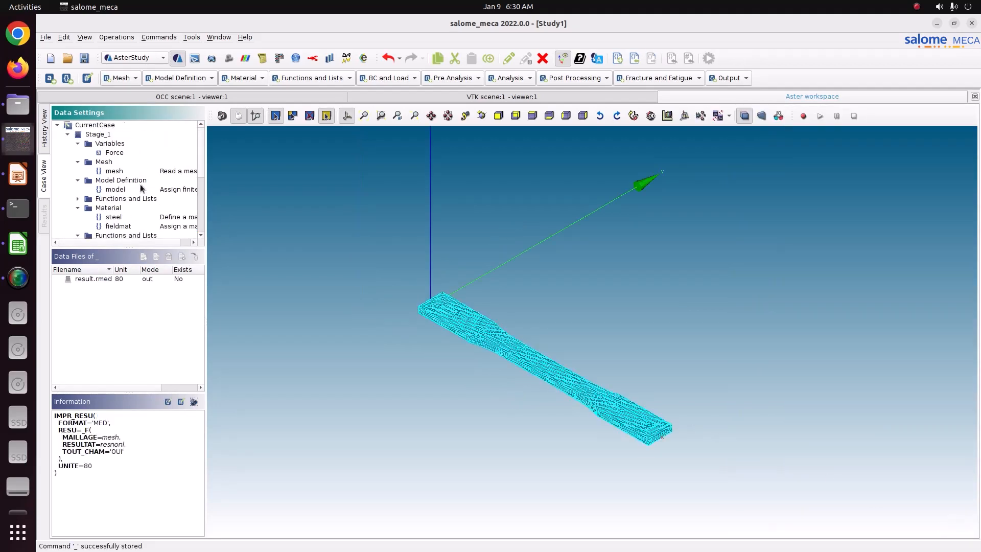
drag(162, 247, 161, 377)
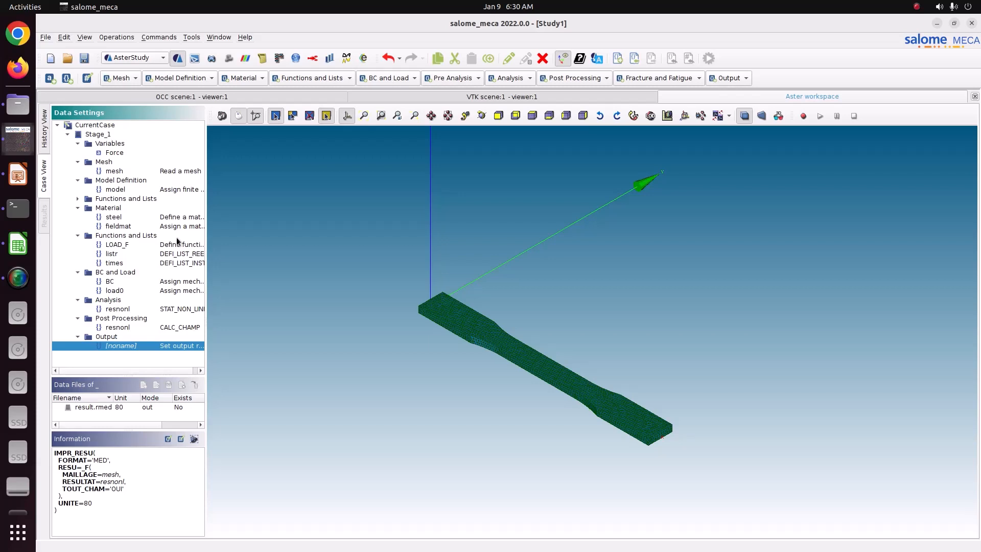
click(44, 136)
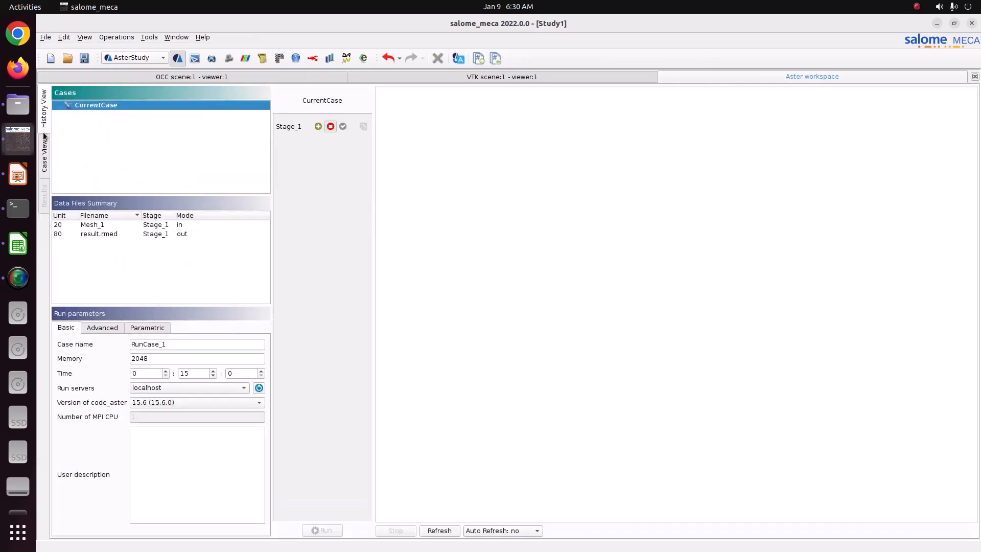
click(84, 59)
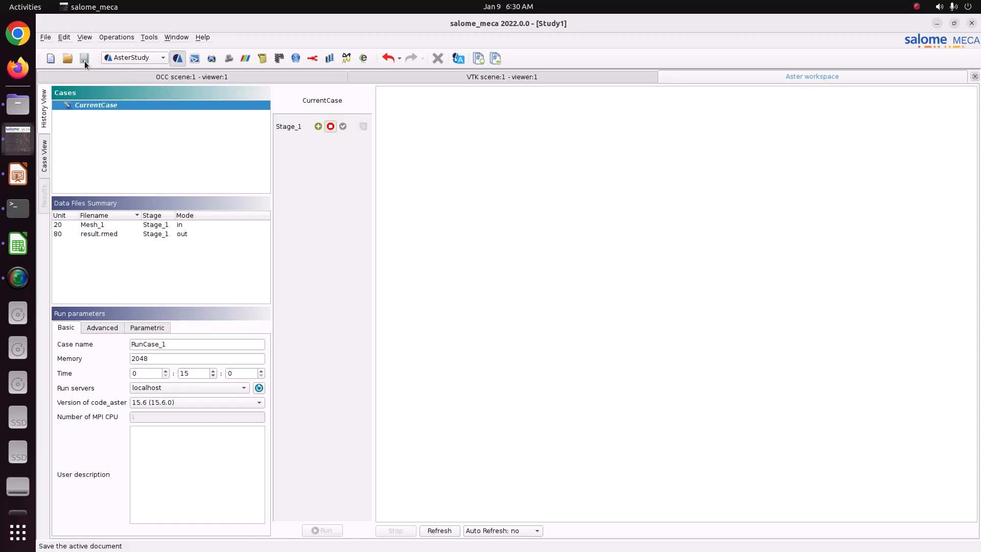
Step: Run Stage_1 of the current case with the memory set to 4048 and auto refresh set to 5s
double_click(166, 358)
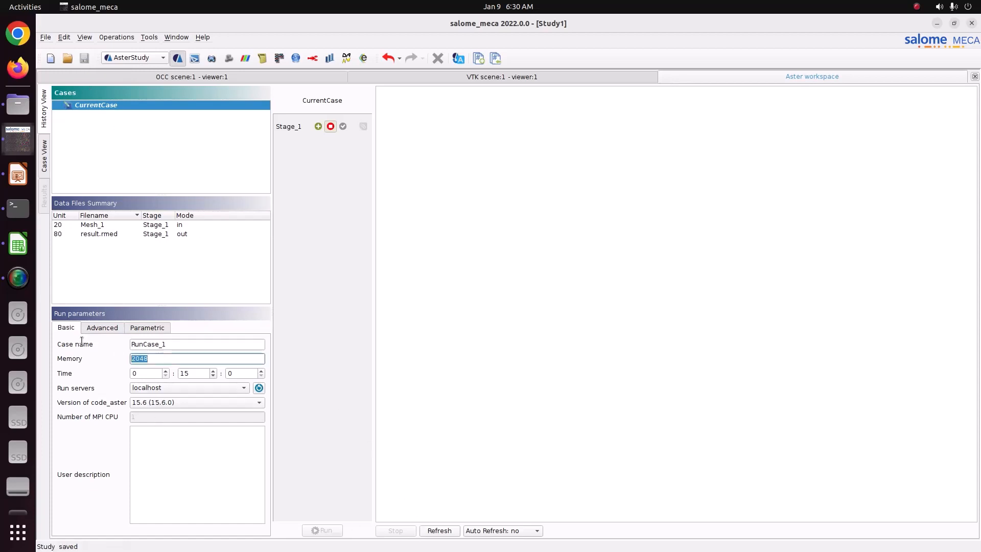
text(4048)
click(510, 531)
click(505, 478)
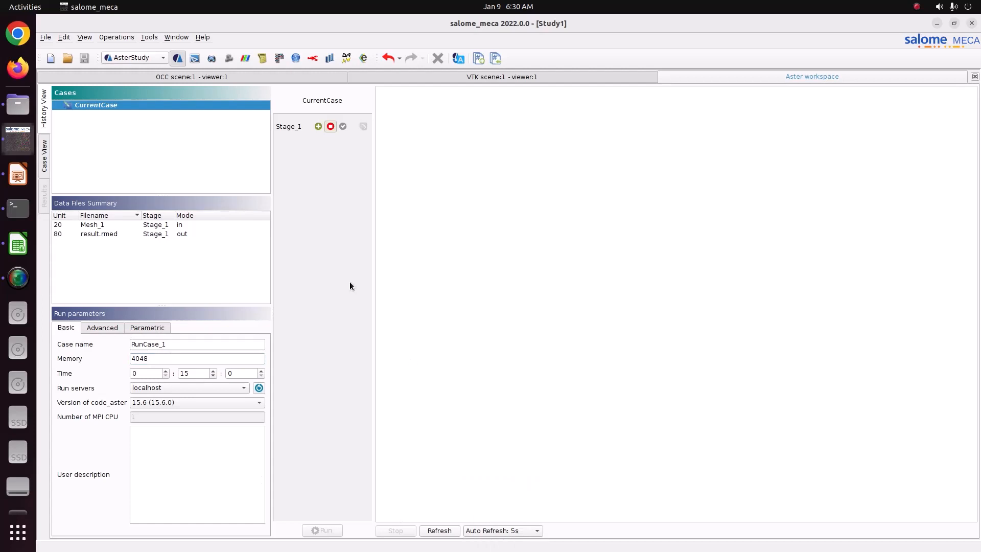
click(315, 129)
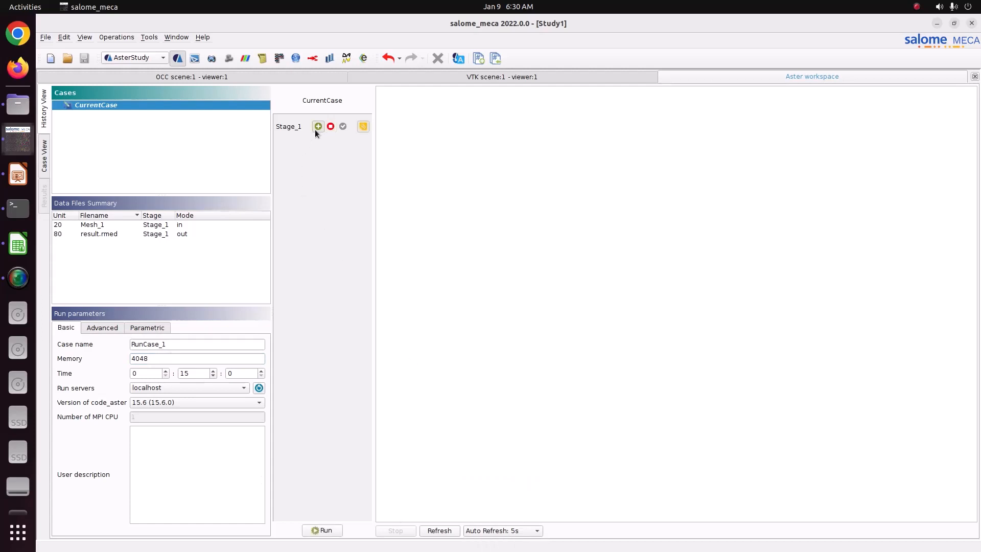
click(328, 532)
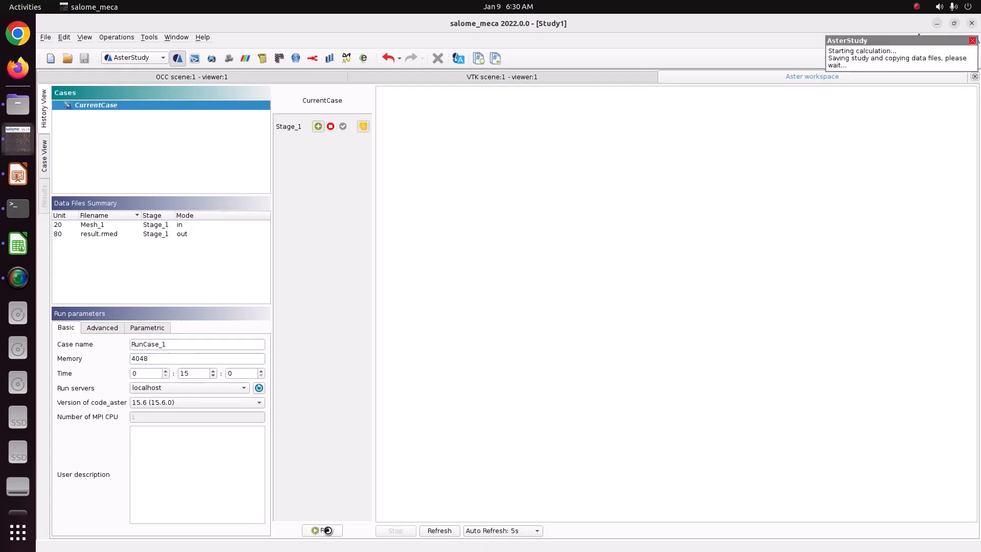
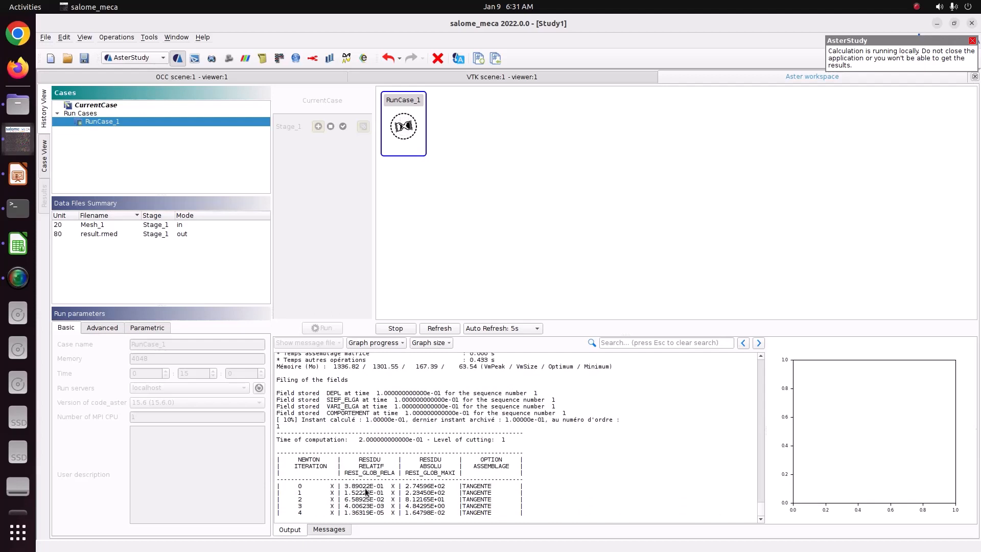
Step: Plot the relative residue graph to monitor convergence while RunCase_1 is calculating
click(385, 344)
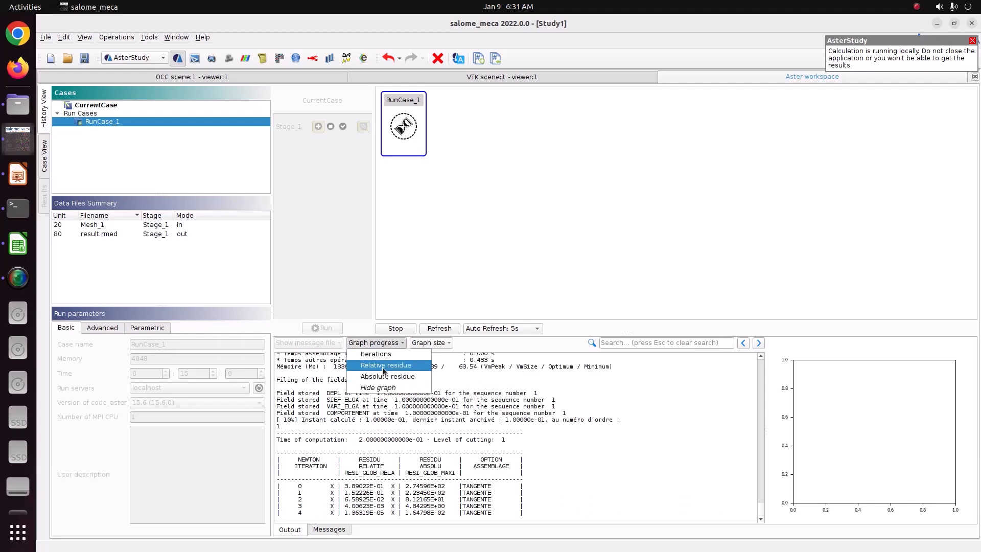
click(384, 368)
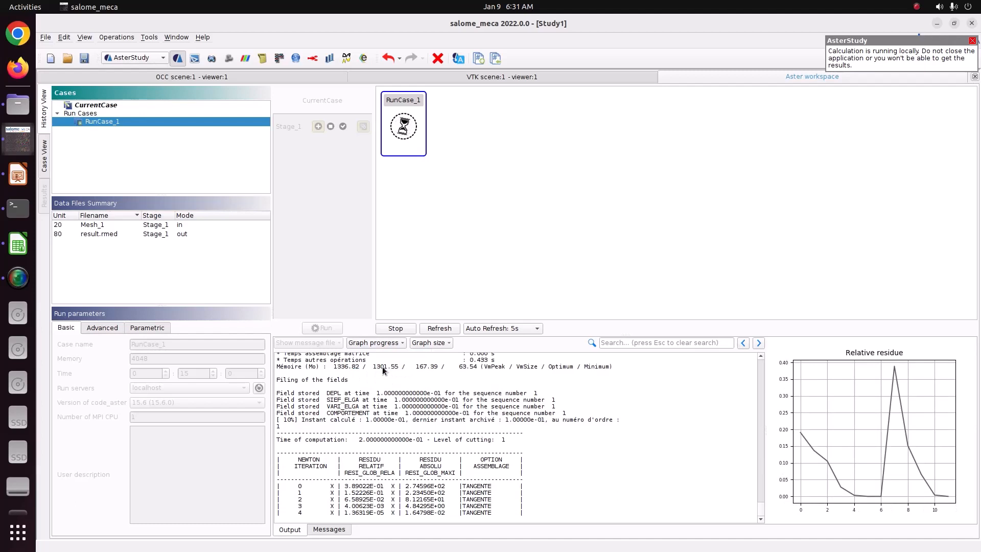
click(385, 343)
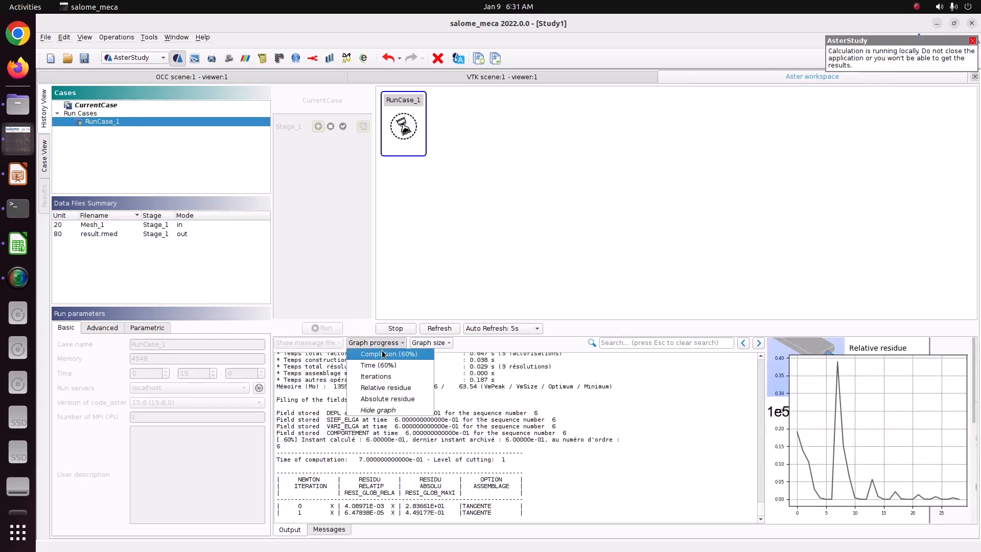
click(386, 387)
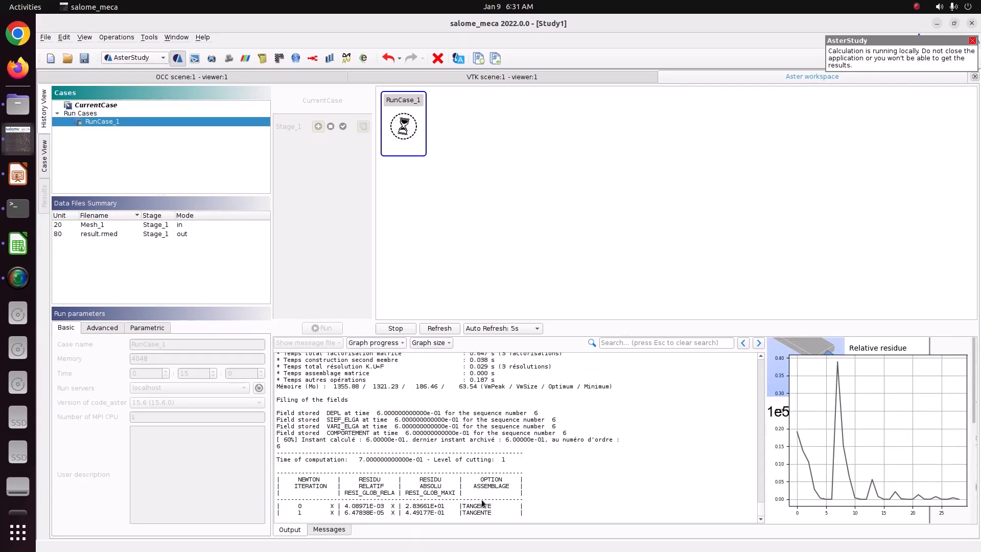
click(362, 343)
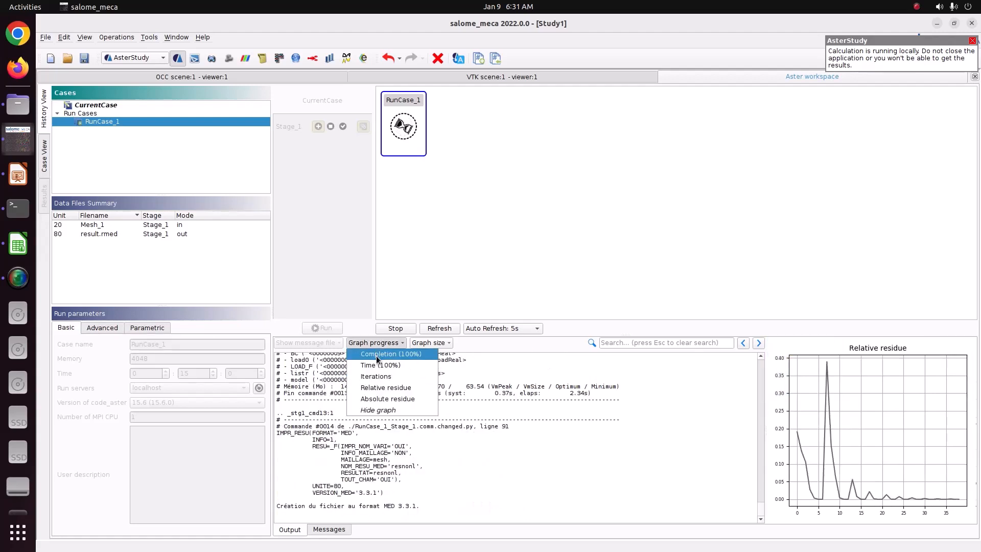
click(381, 387)
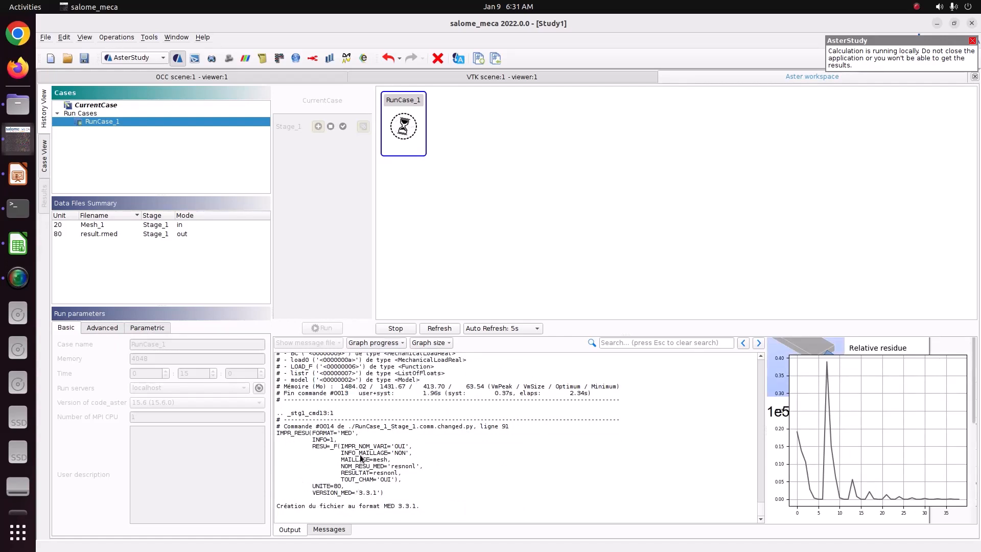
Step: View the completion, time, iterations and absolute residue graphs of RunCase_1 in turn, ending on the relative residue graph
click(392, 346)
click(385, 358)
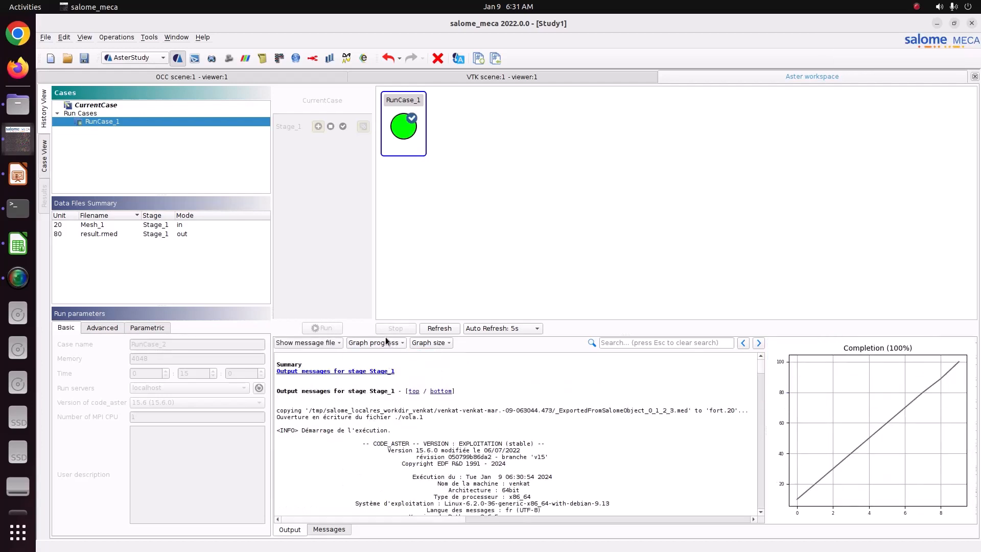
click(386, 341)
click(382, 367)
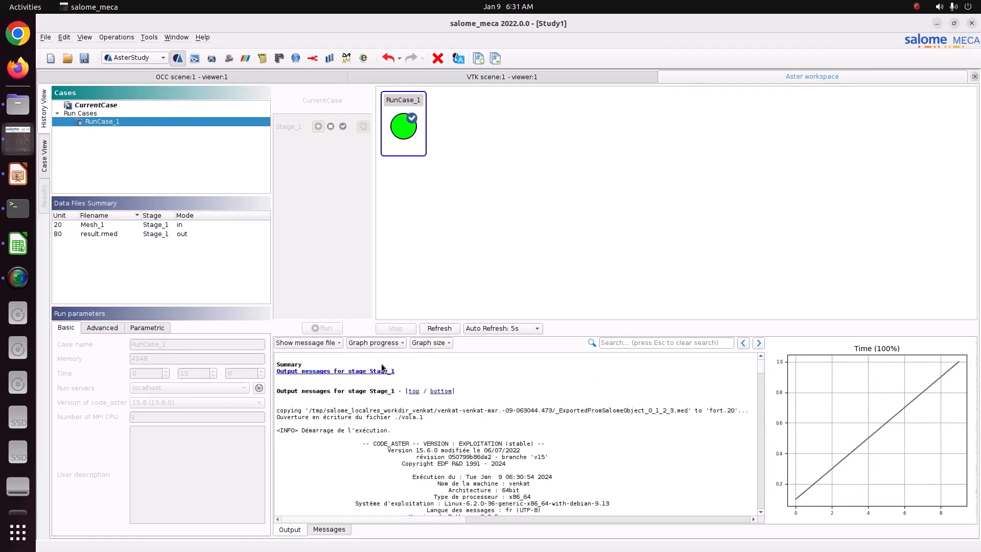
click(381, 343)
click(385, 379)
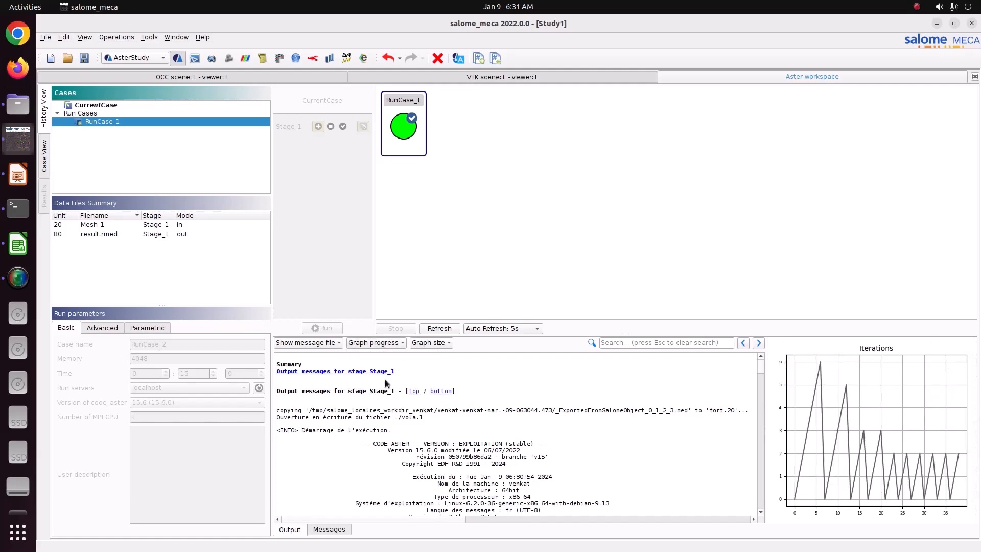
click(381, 342)
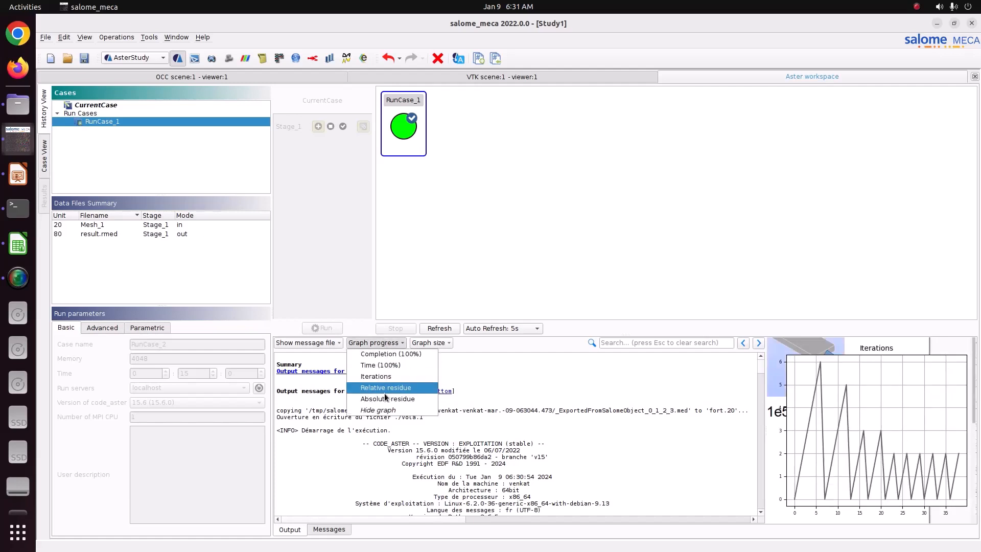
click(386, 399)
click(378, 343)
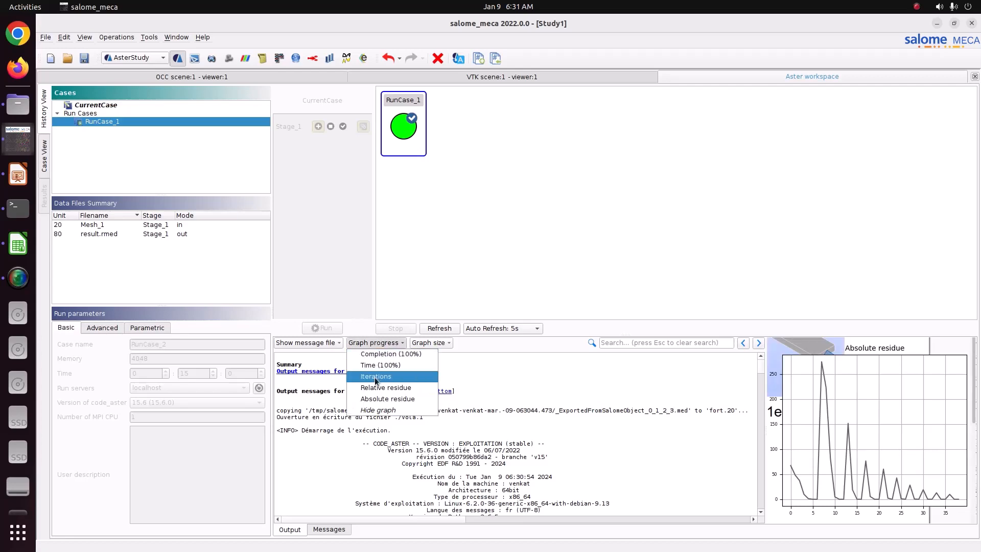
click(378, 388)
click(377, 342)
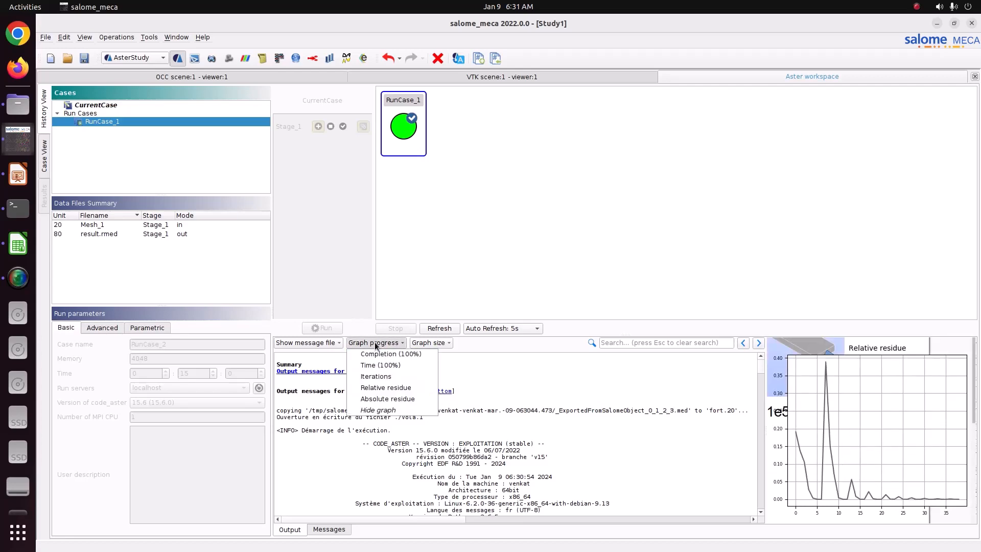
click(442, 444)
Step: Check the end of the run output, examine the Stage_1 message file full-screen in the text editor, and close the file
drag(761, 368, 753, 514)
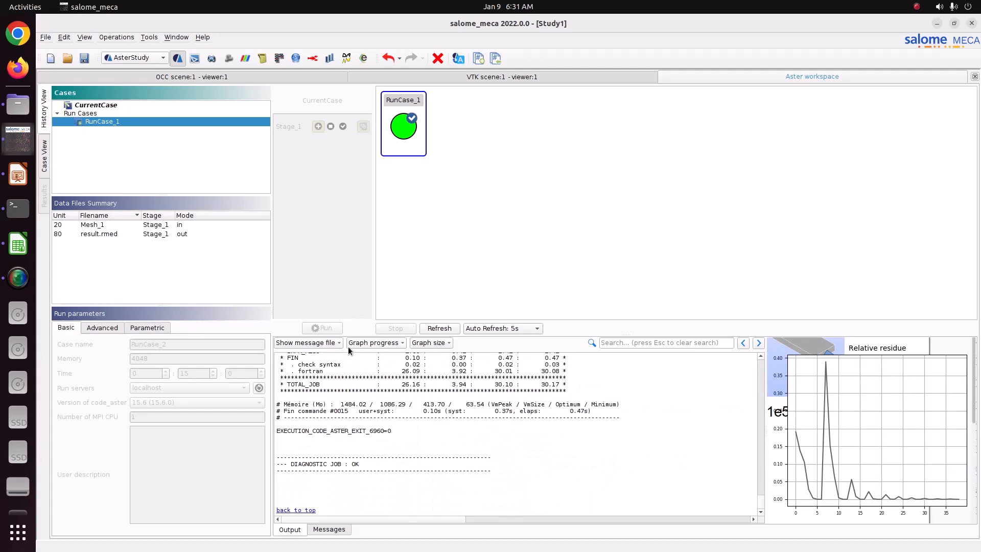
click(329, 340)
click(329, 355)
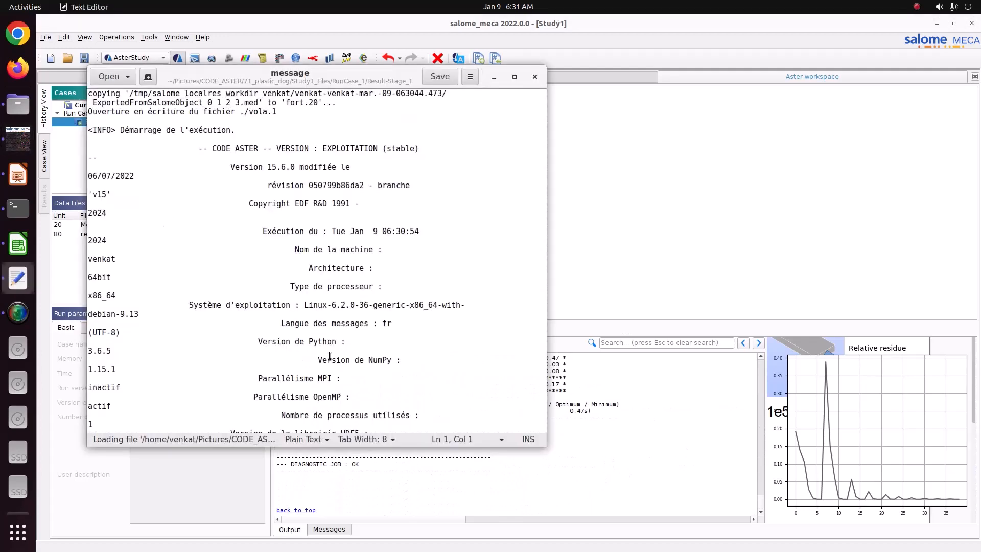
click(515, 76)
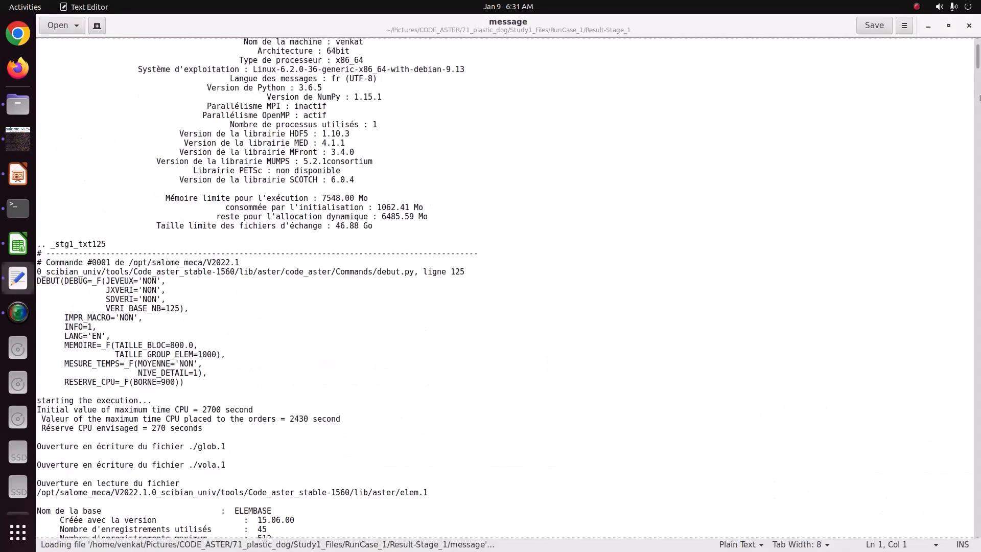
drag(977, 59, 975, 531)
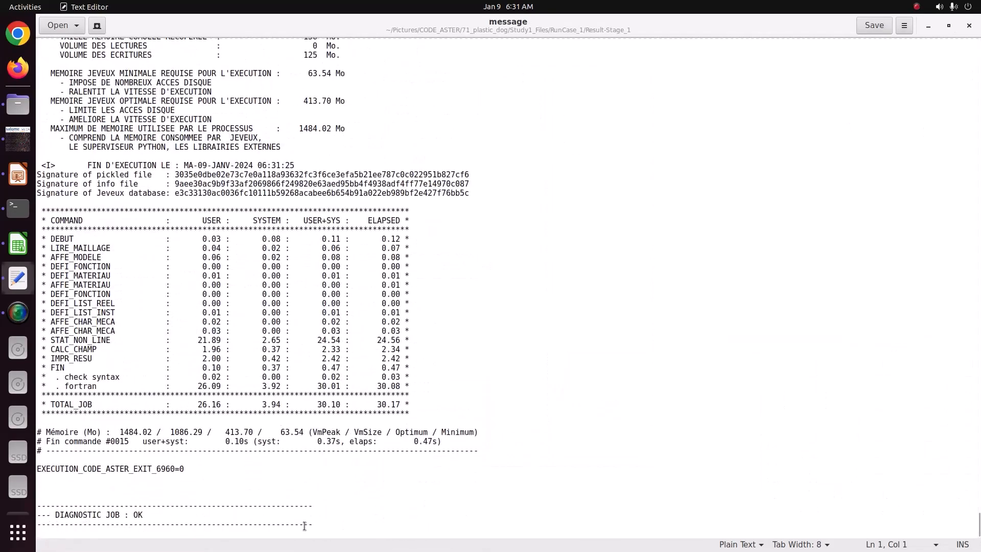
scroll(199, 508, up, 20)
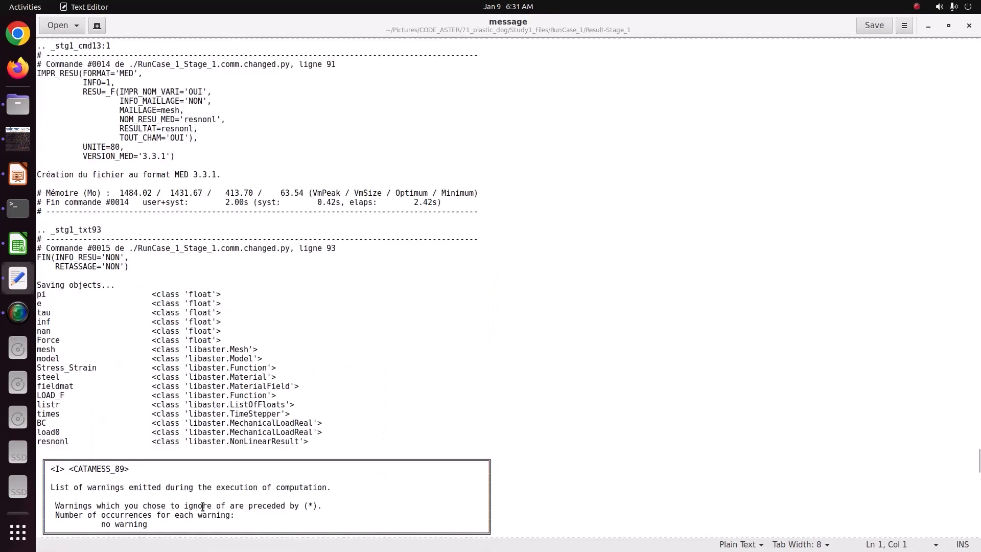
scroll(203, 507, up, 8)
click(968, 25)
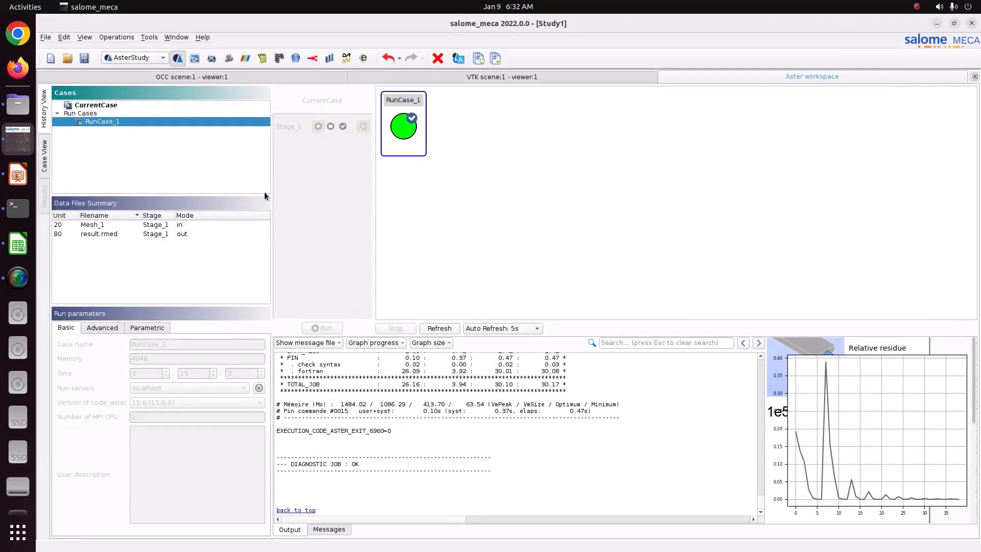
Step: Save the study and switch to the ParaVIS module
click(84, 57)
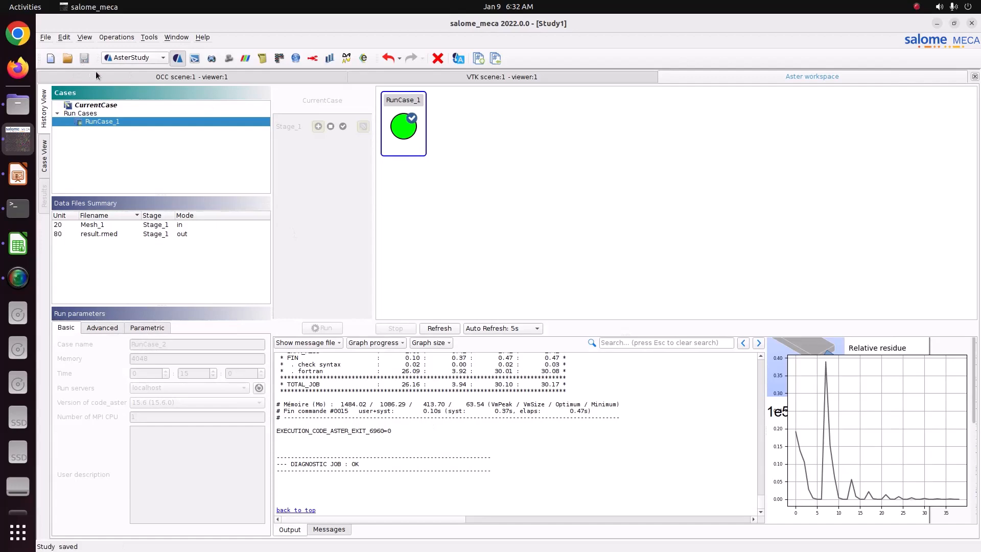
click(155, 58)
click(145, 103)
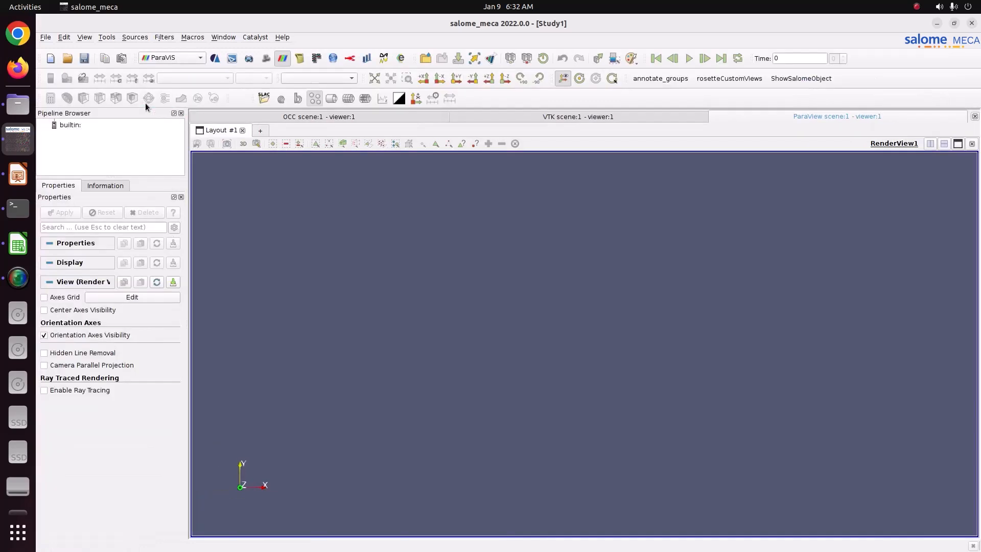
Step: Load result.rmed from the Pictures/CODE_ASTER/71_plastic_dog folder into the ParaVIS pipeline
right_click(73, 130)
click(76, 132)
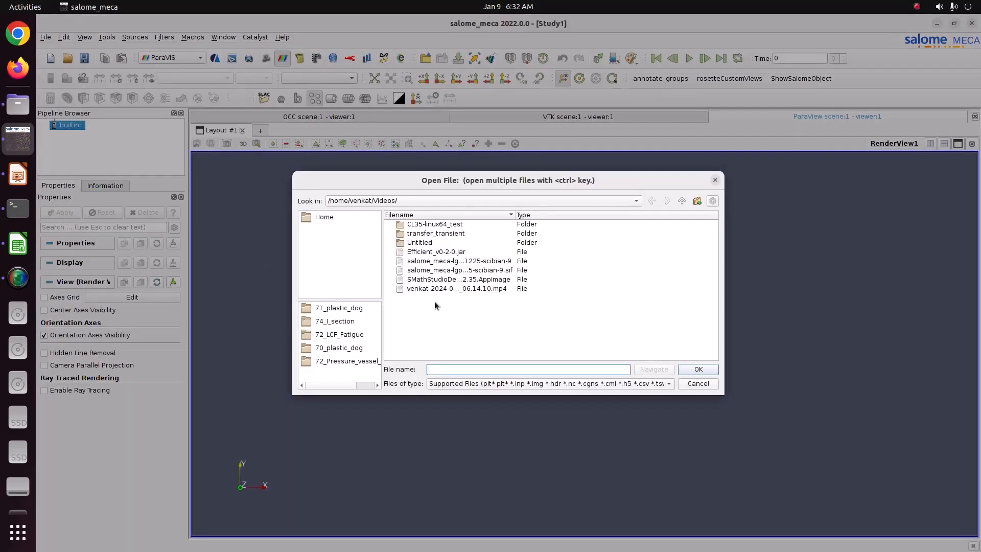
click(329, 218)
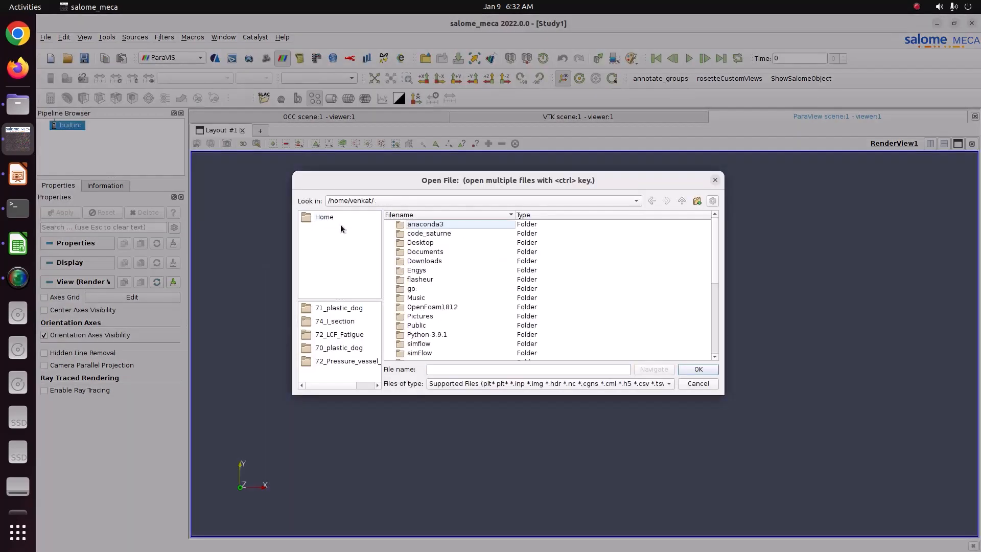
double_click(420, 317)
double_click(422, 234)
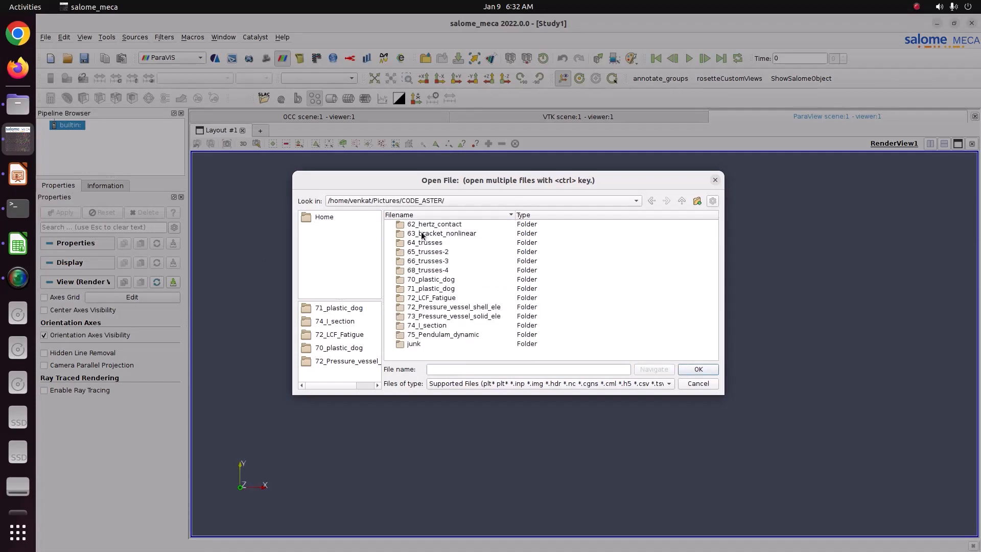
double_click(422, 288)
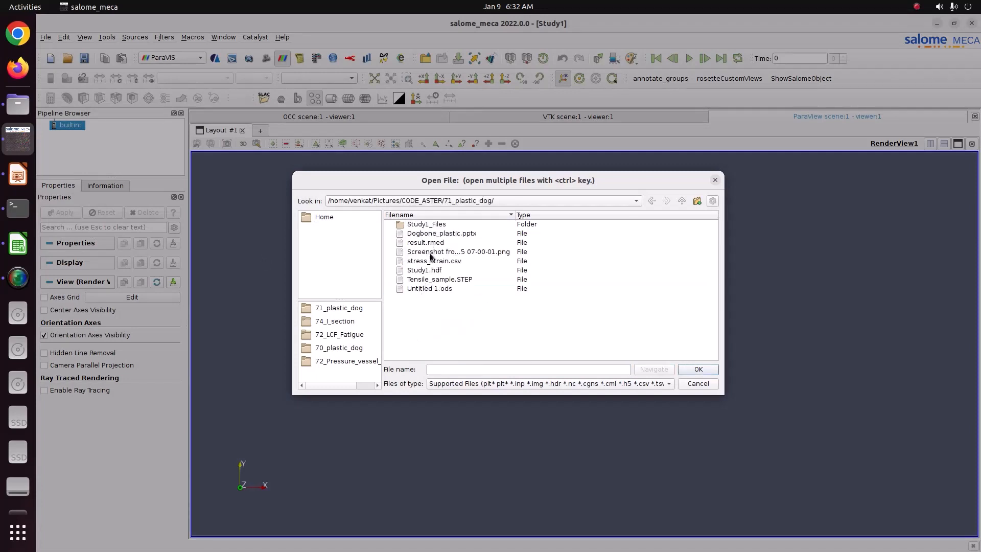
click(423, 245)
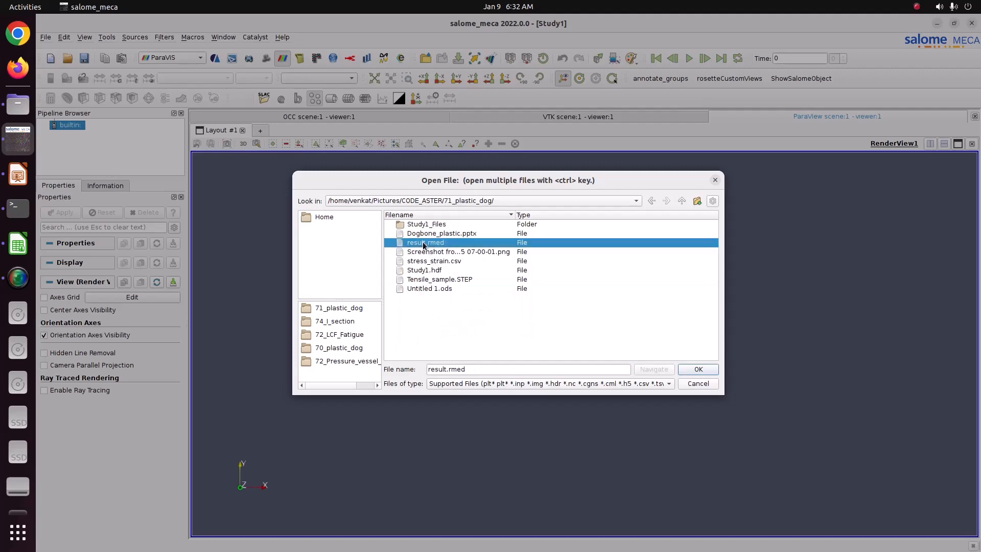
click(698, 369)
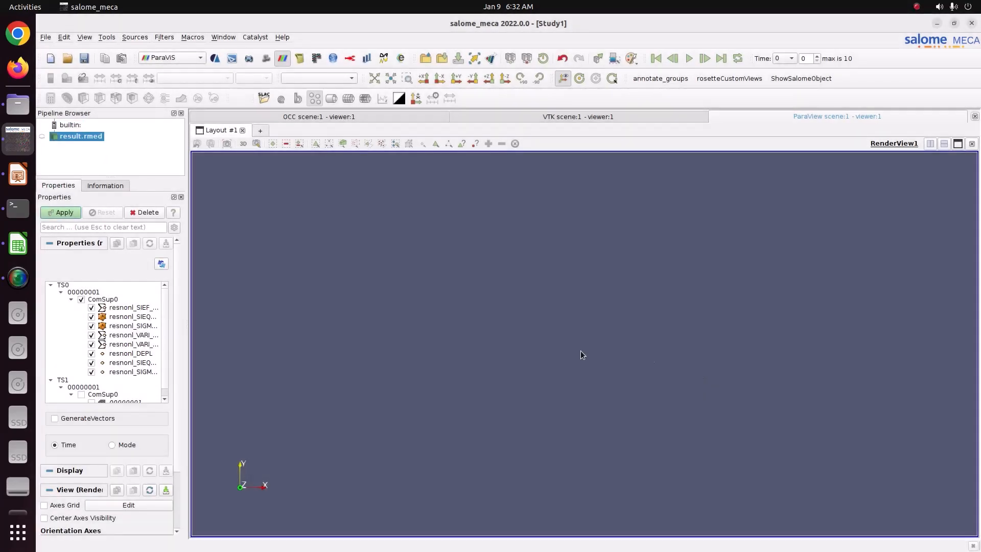
Step: Display the loaded result coloured by the DX component of resnonl_DEPL and shift its colour legend closer to the model
click(61, 212)
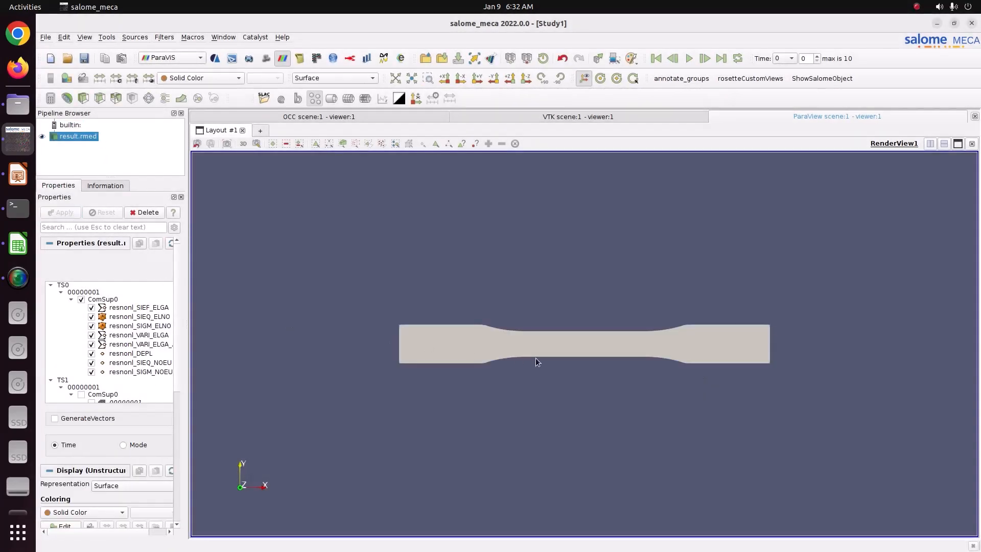
drag(535, 359, 499, 384)
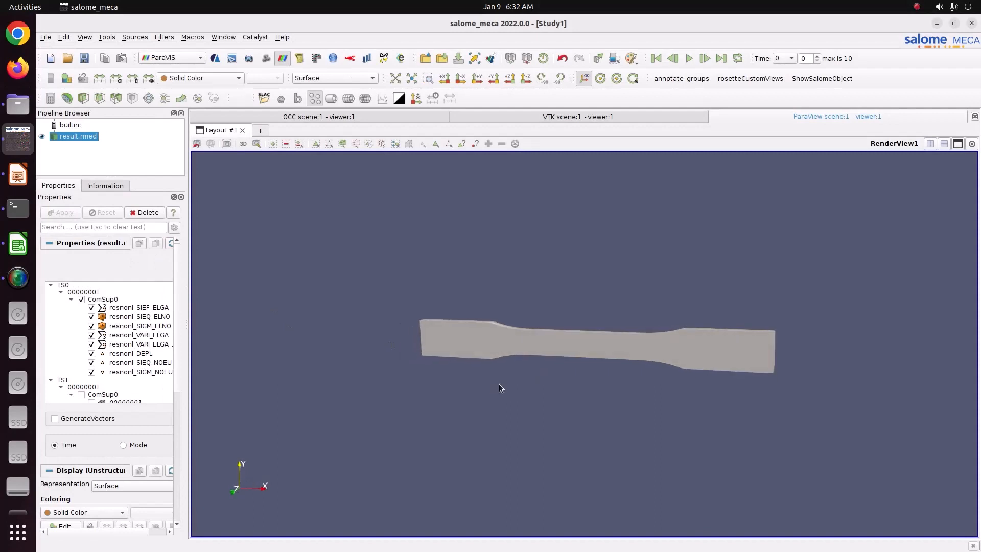
click(198, 82)
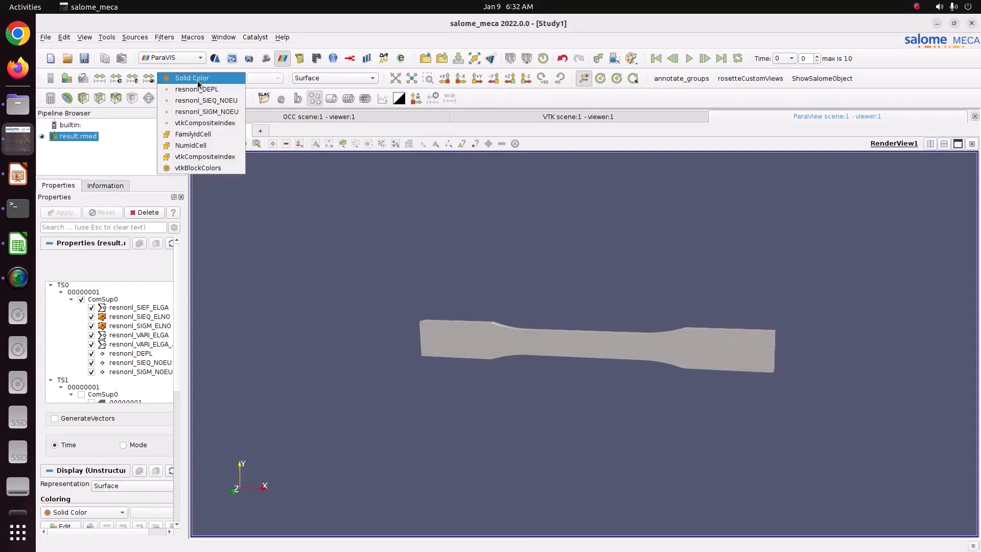
click(200, 88)
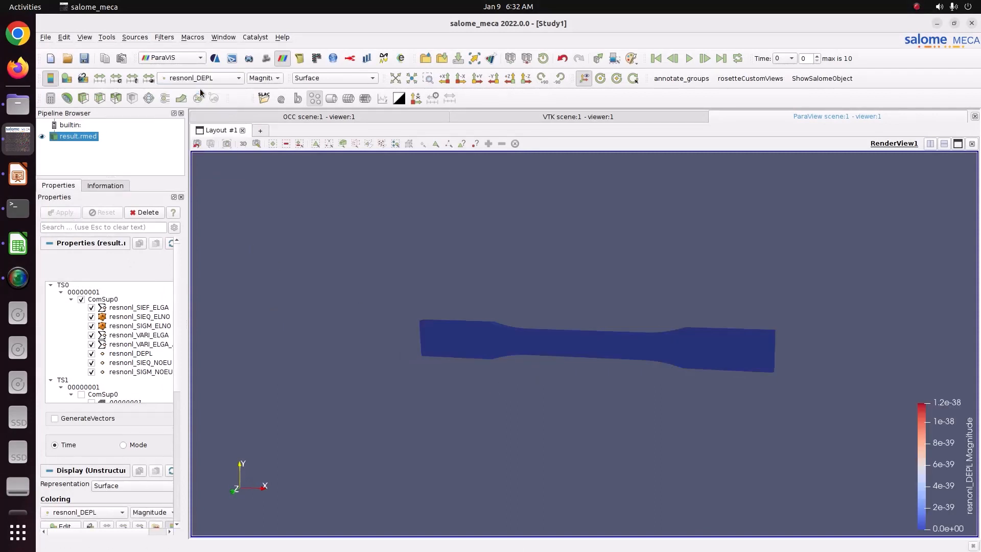
click(278, 79)
click(274, 91)
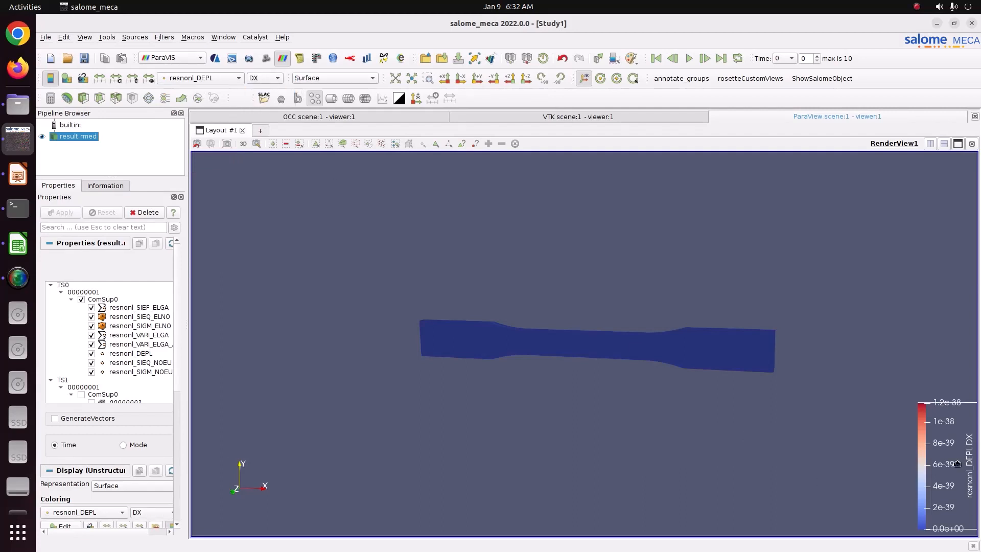
drag(955, 461, 906, 349)
Step: Play the time steps of the result and preview it coloured by resnonl_SIEQ_NOEU and resnonl_SIGM_NOEU
click(688, 60)
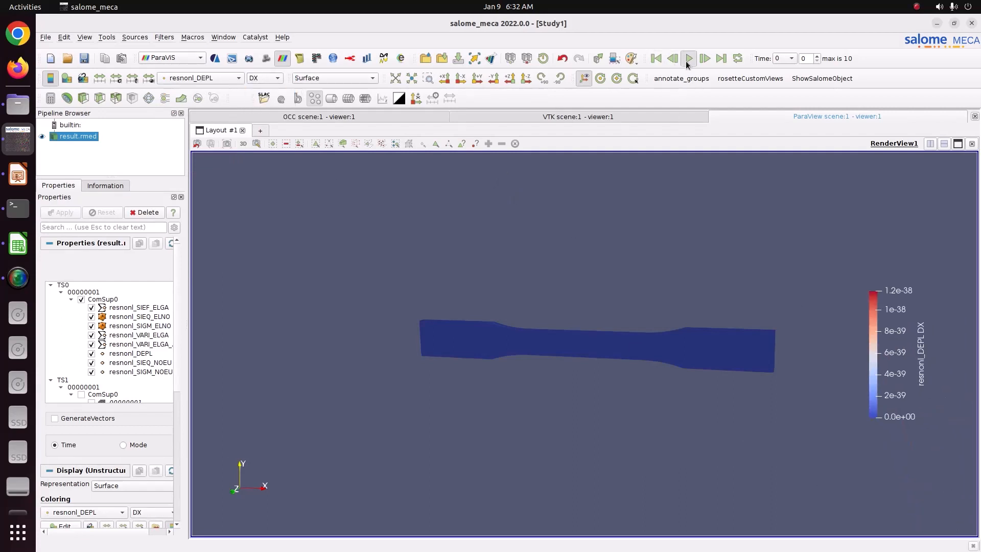
click(686, 60)
click(184, 77)
click(192, 87)
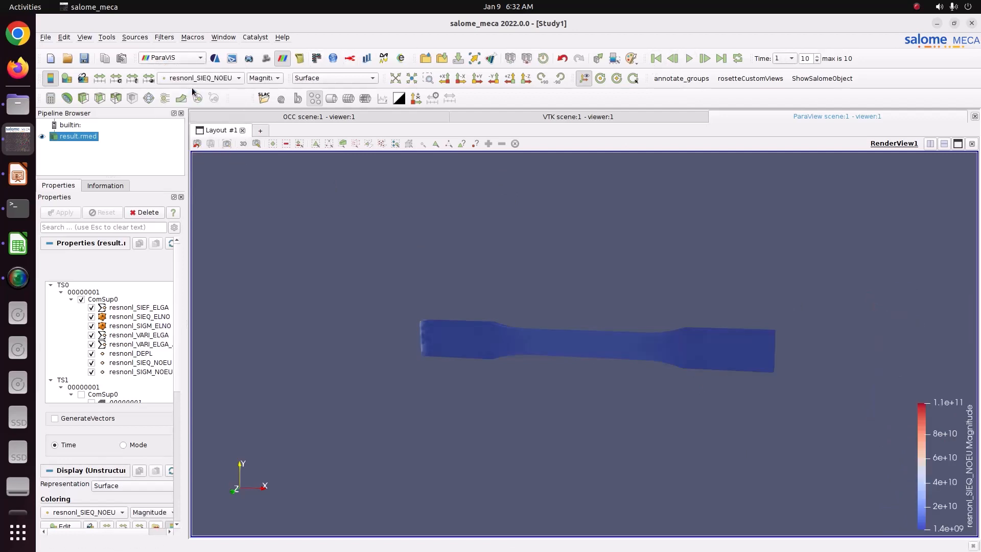
click(689, 59)
click(219, 78)
click(210, 95)
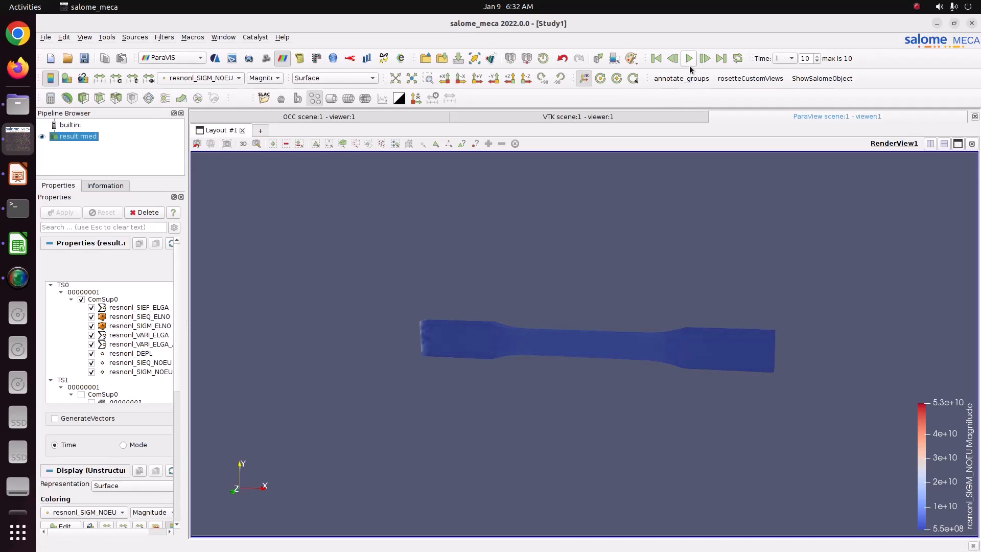
Step: Recolour the result by resnonl_DEPL, and lengthen and reposition the DX colour legend beside the specimen
click(218, 78)
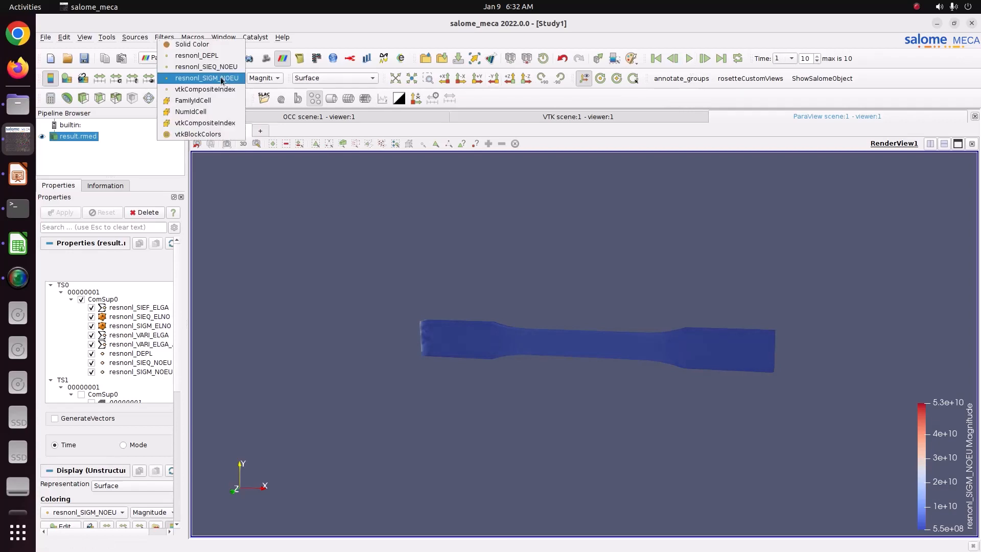
click(225, 57)
mouse_move(549, 341)
mouse_down()
mouse_move(512, 342)
mouse_move(563, 332)
mouse_move(551, 345)
mouse_move(563, 351)
mouse_move(562, 322)
mouse_move(574, 348)
mouse_up()
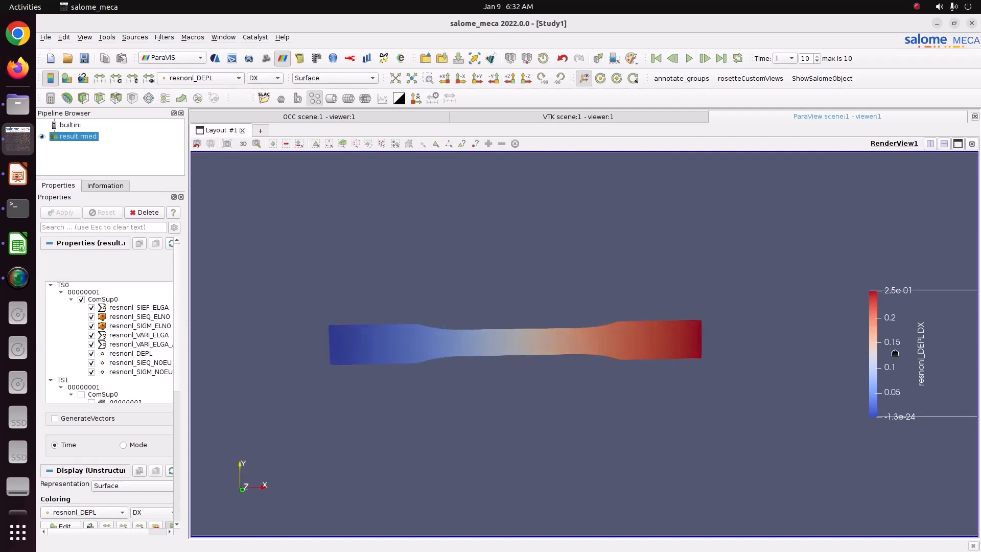
drag(898, 290, 898, 191)
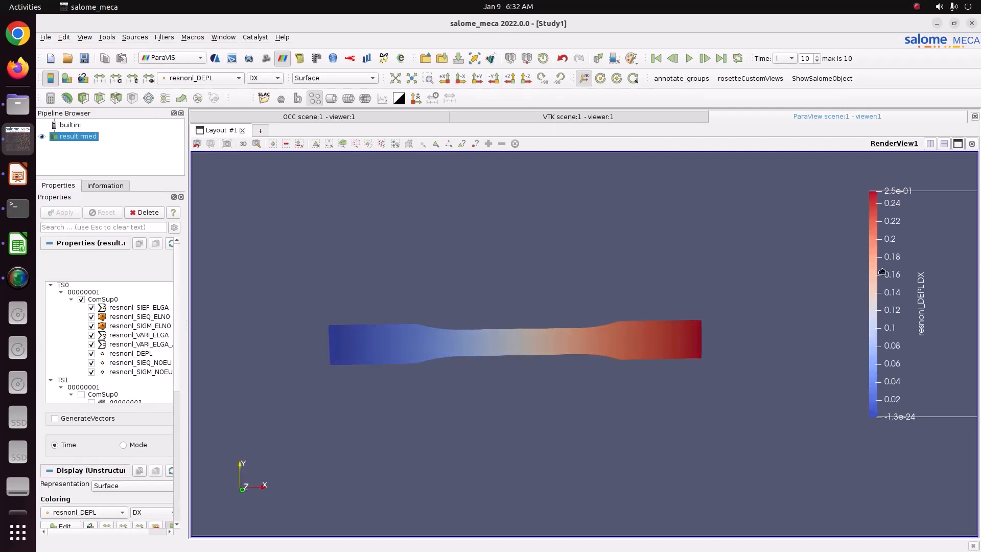
drag(883, 272, 841, 264)
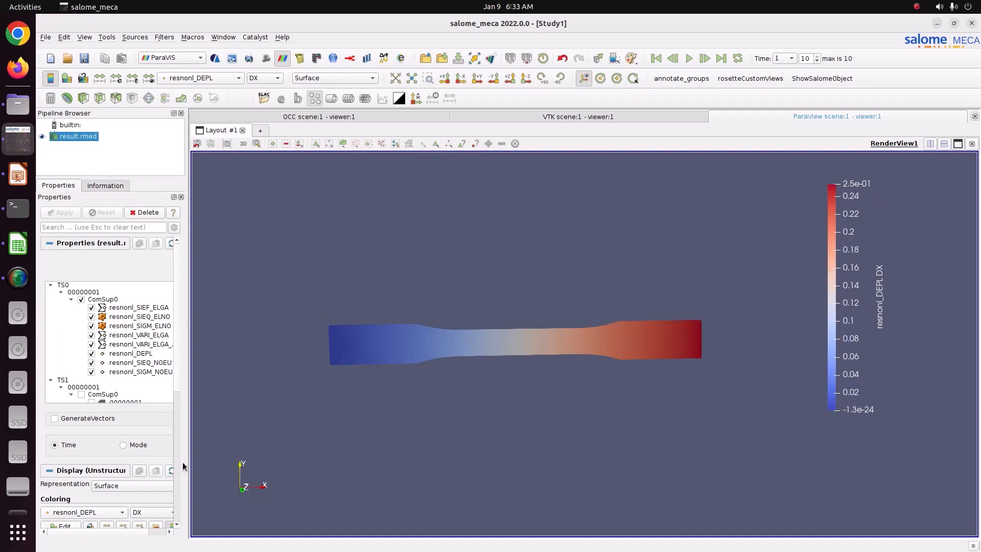
Step: Apply the Blue to Red Rainbow colour preset from the Rainbow group to the DX displacement plot
drag(187, 461, 244, 457)
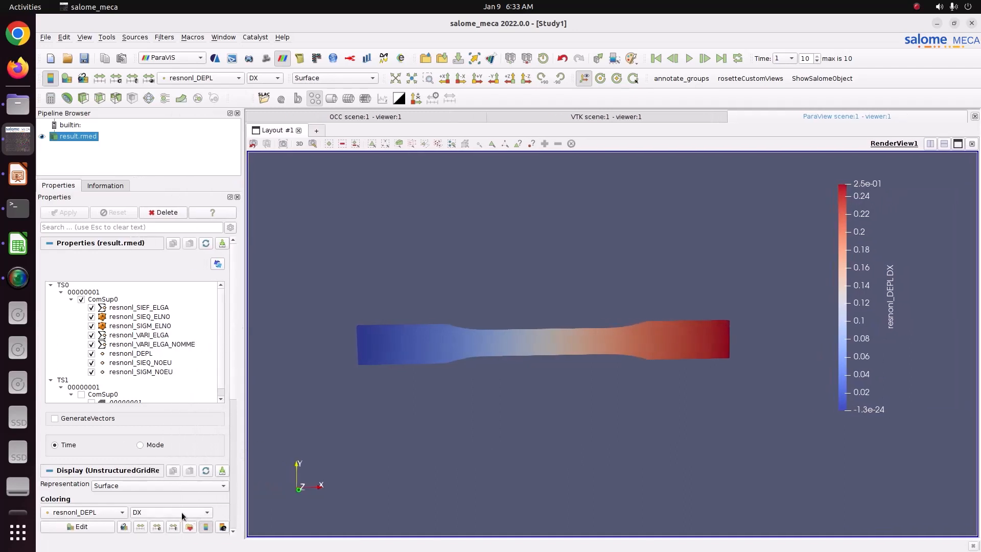
scroll(232, 393, down, 5)
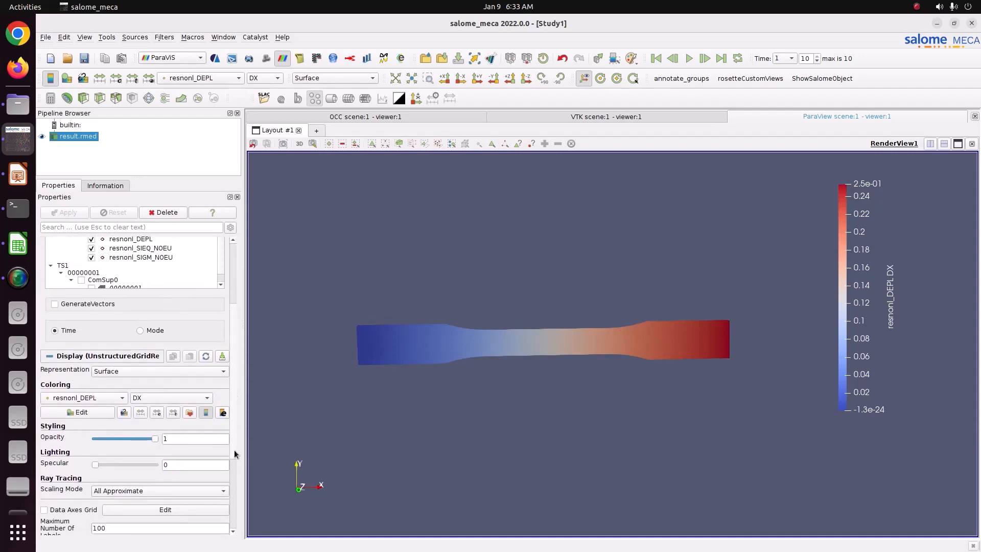
click(189, 412)
click(640, 146)
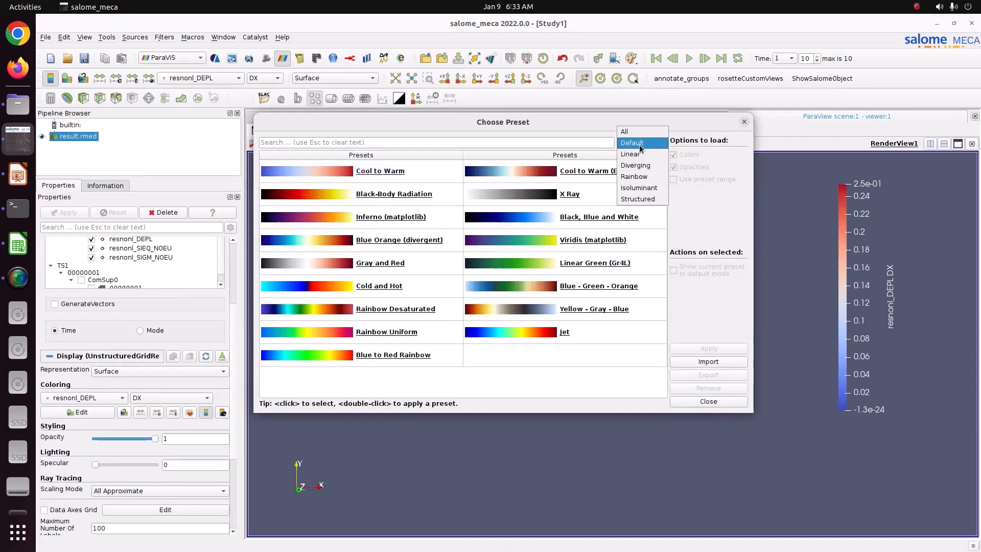
click(640, 176)
click(615, 195)
click(689, 344)
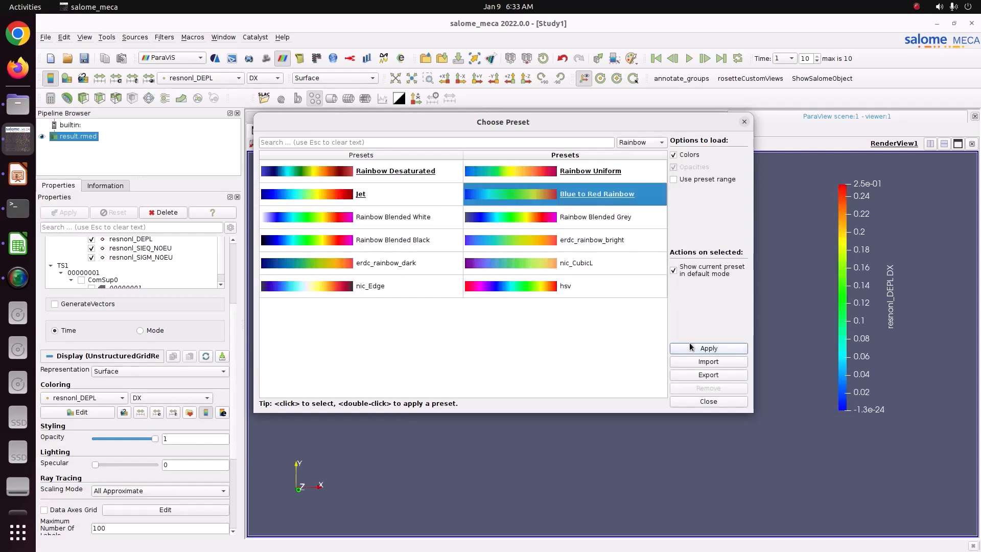
click(701, 403)
Step: Warp the result by the resnonl_DEPL vector with a scale factor of 0.11495
drag(562, 362, 584, 407)
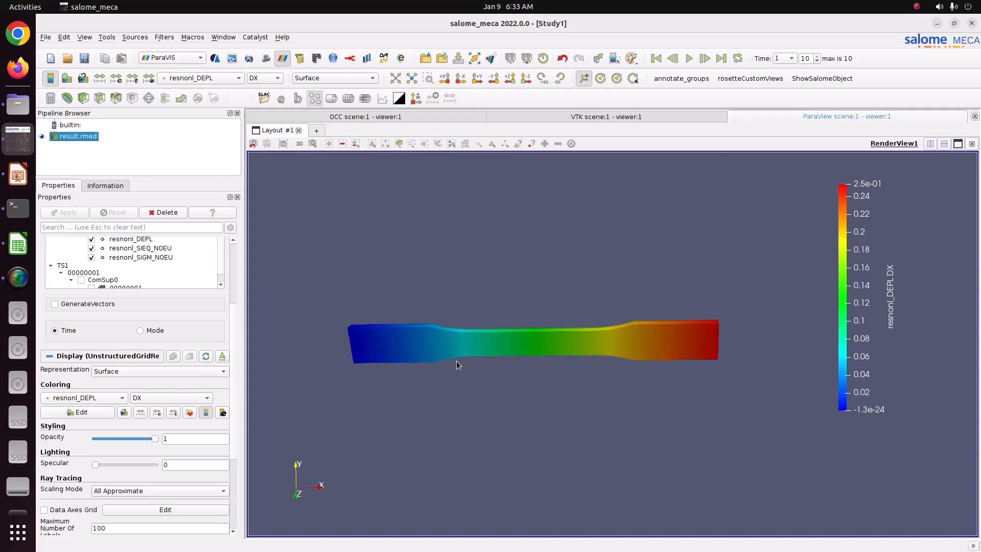
drag(555, 353, 556, 320)
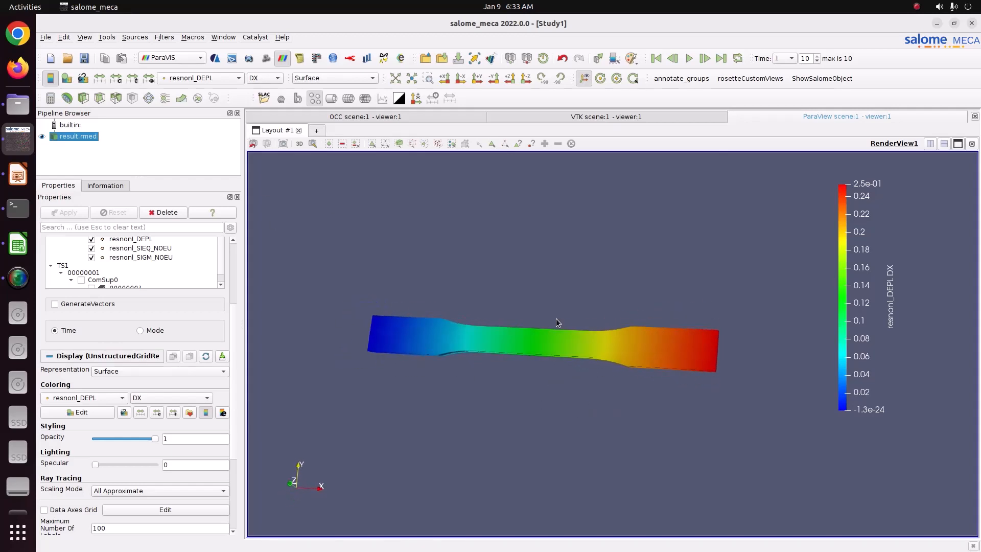
click(182, 97)
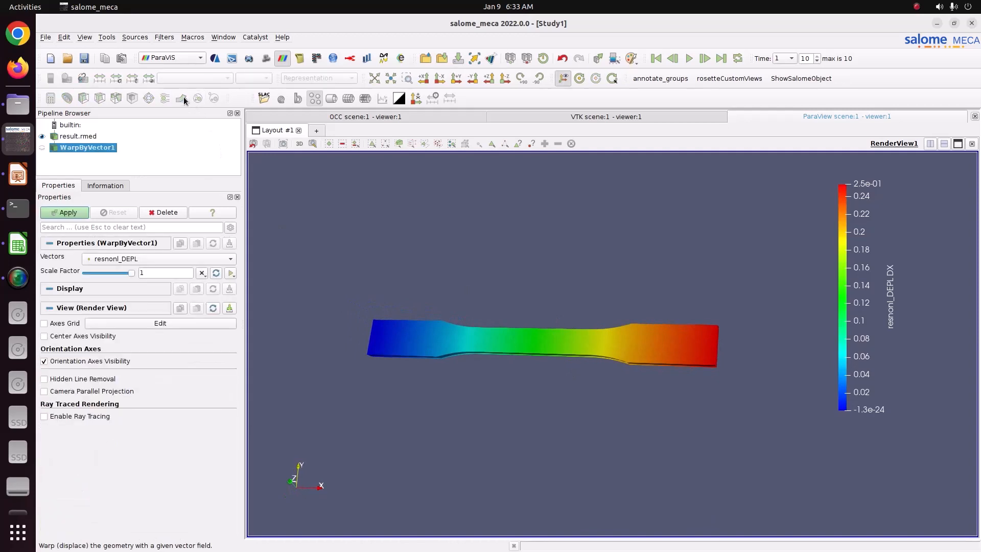
click(73, 212)
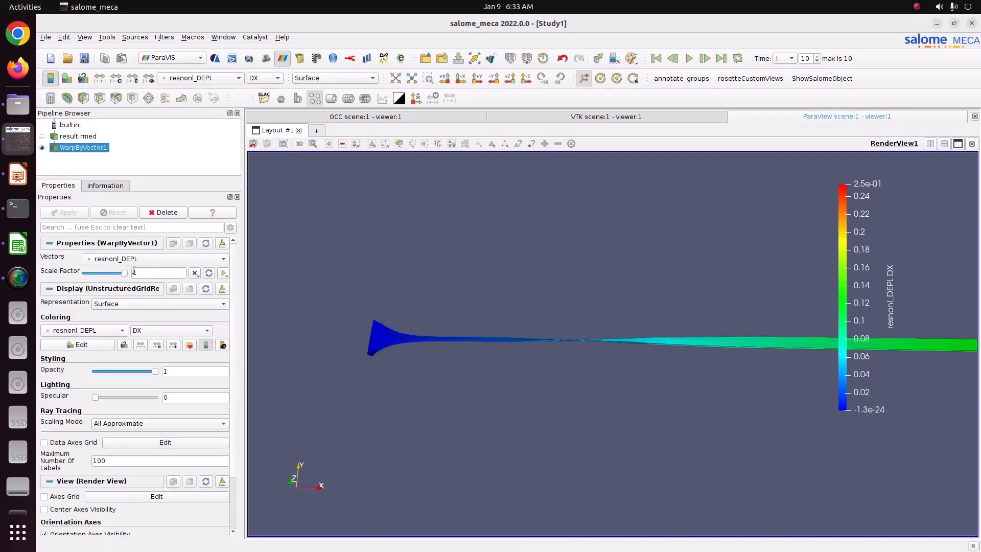
drag(124, 273, 102, 277)
click(69, 214)
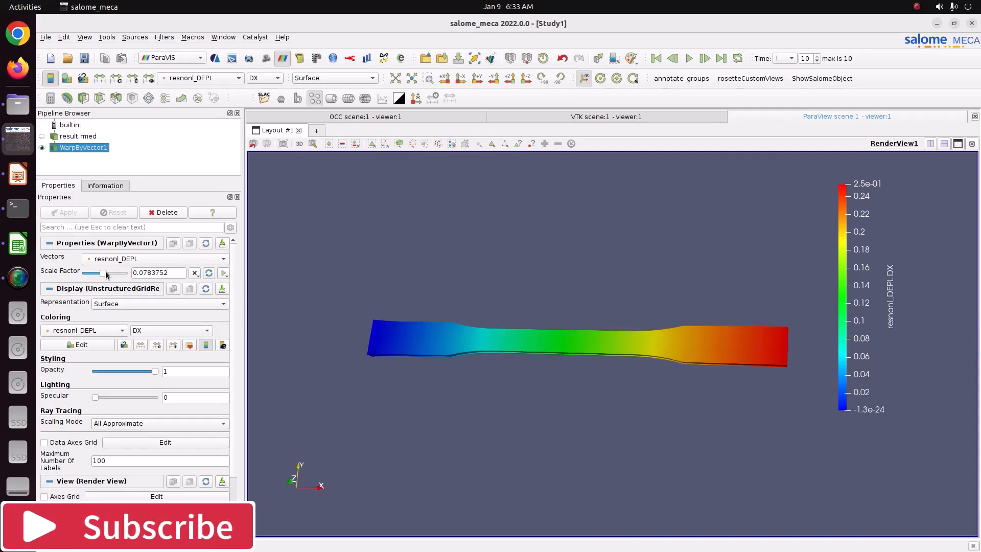
drag(103, 273, 111, 272)
click(85, 215)
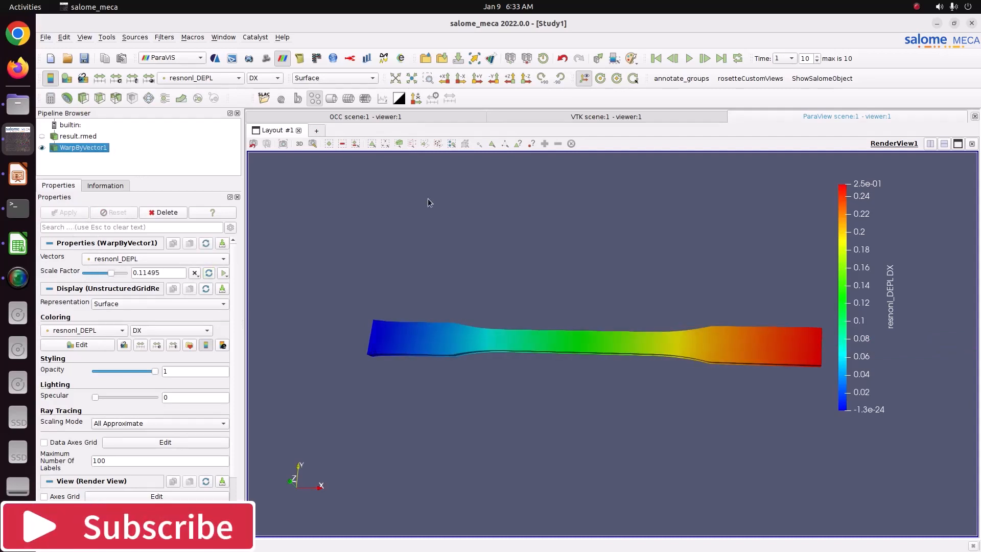
Step: Replay the warped deformation from the first time step and examine the stretched specimen from different angles
click(655, 58)
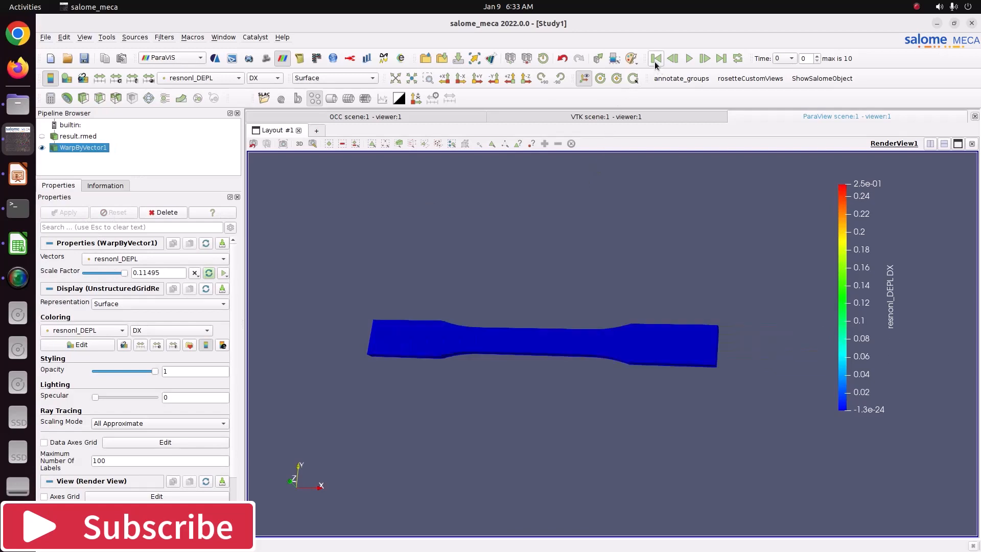
click(686, 59)
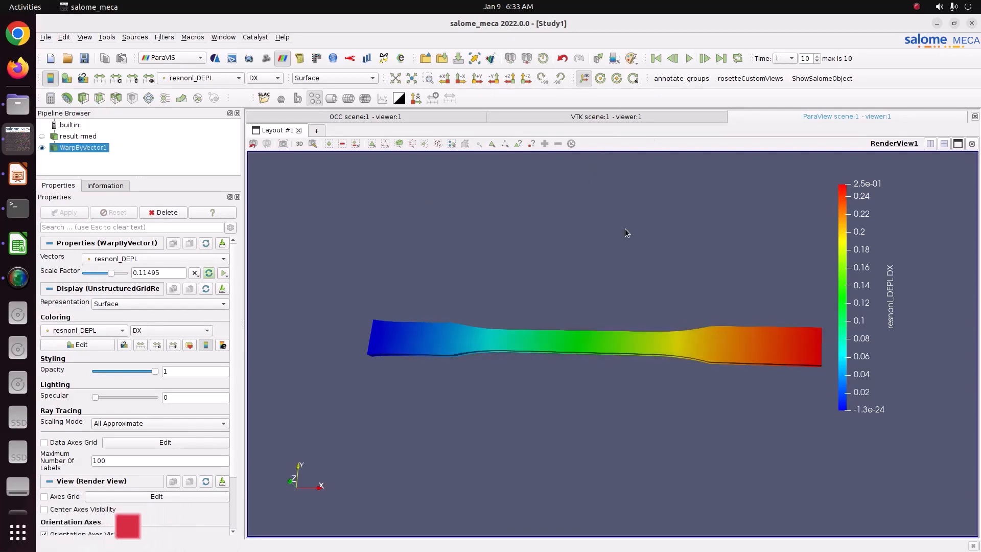
drag(514, 371, 507, 396)
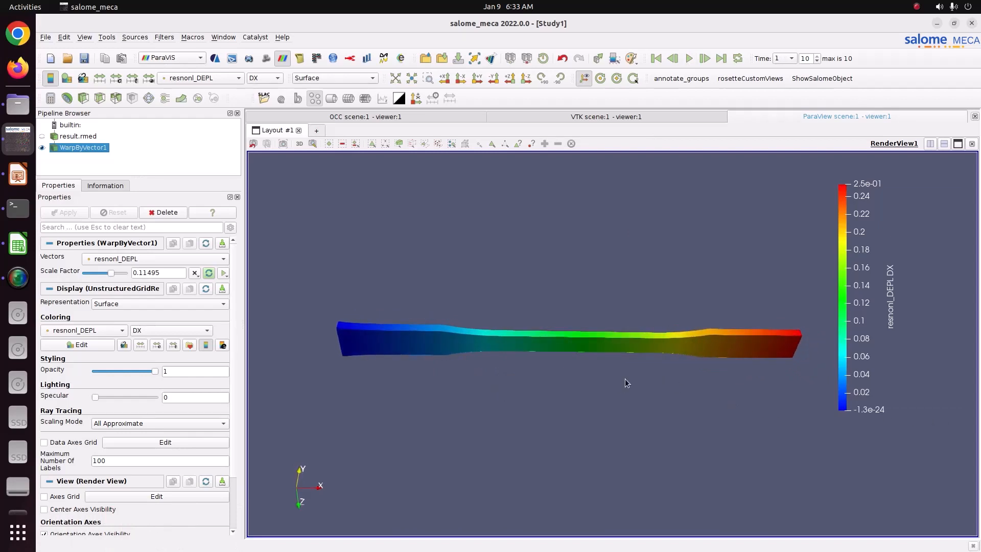
drag(625, 379, 598, 343)
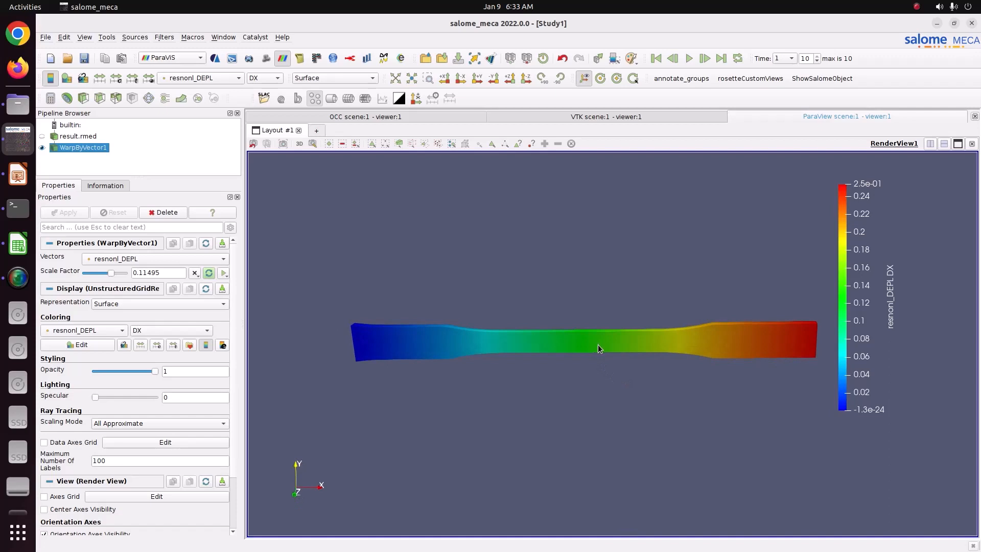
Step: Colour the warped specimen by the VMIS component of resnonl_SIEQ_NOEU, and reposition and lengthen its colour legend
click(216, 78)
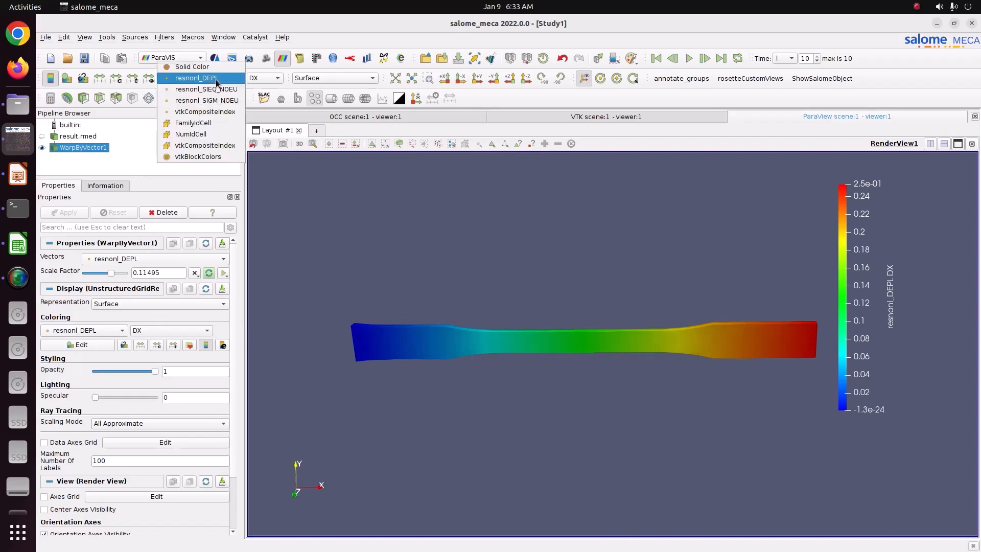
click(217, 90)
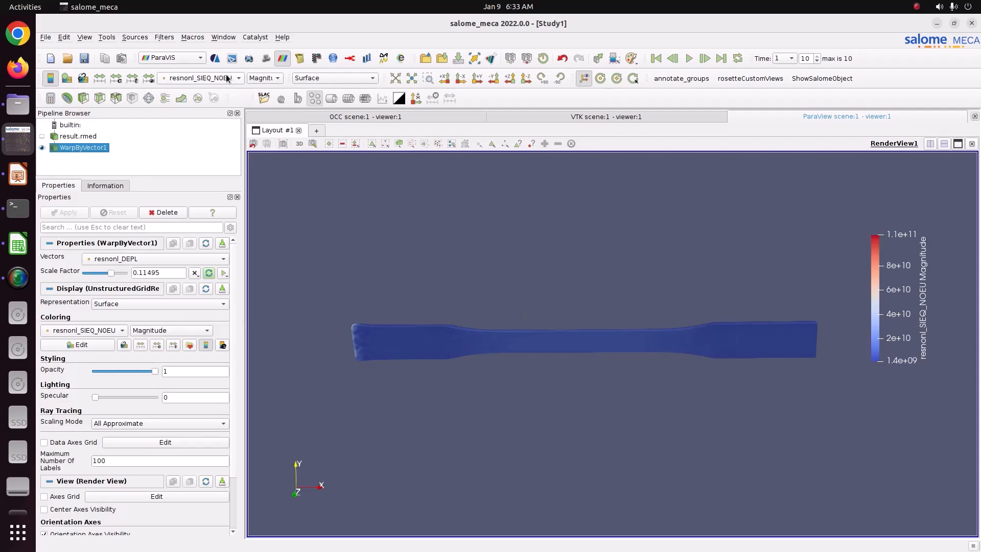
click(266, 78)
click(264, 90)
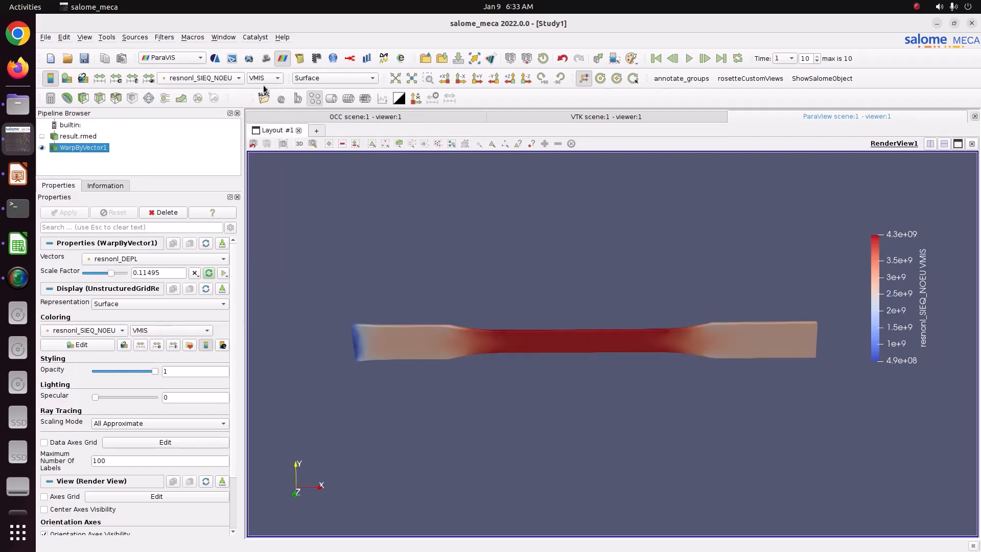
drag(415, 303, 669, 330)
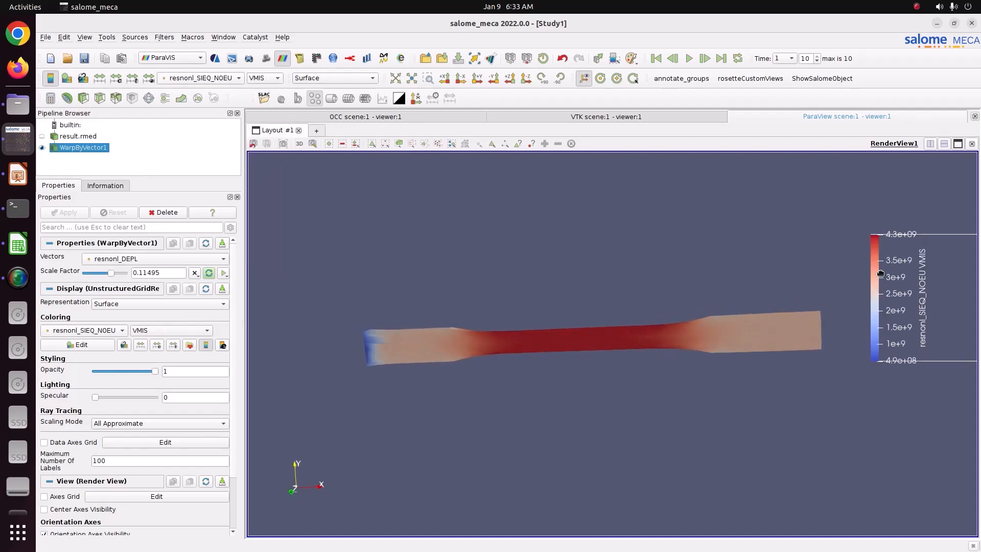
drag(881, 274, 868, 279)
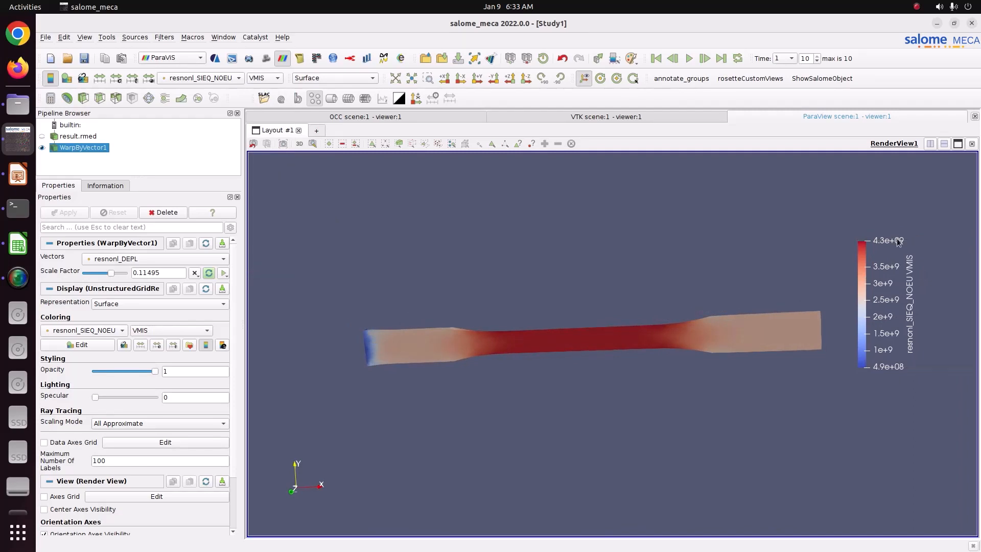
drag(893, 238, 891, 214)
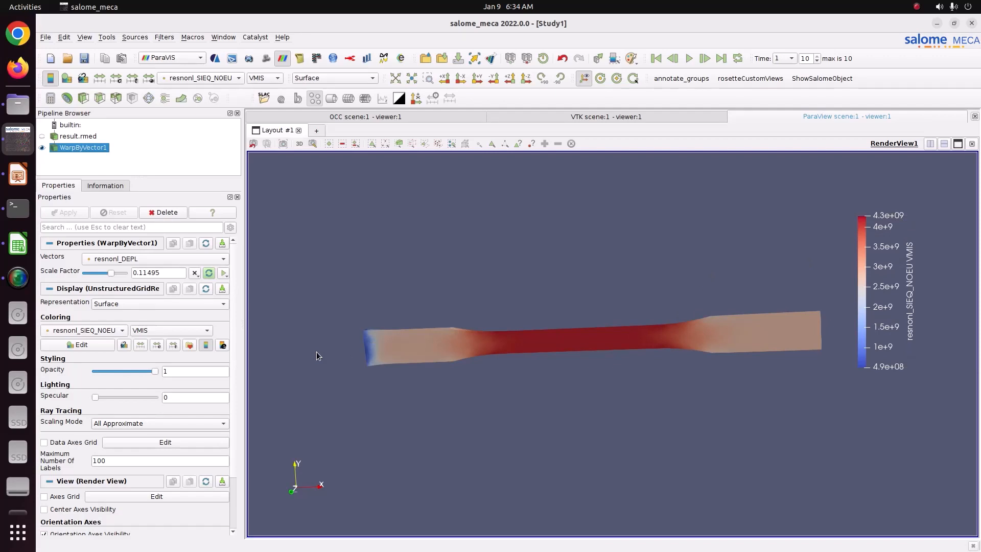
drag(570, 380, 556, 382)
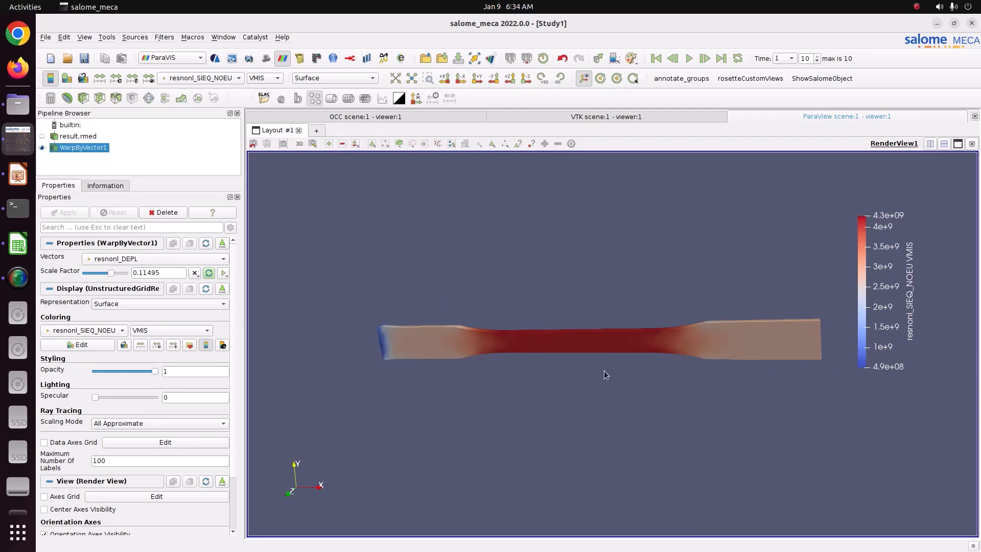
Step: Colour the warped specimen by the SIXX component of resnonl_SIGM_NOEU
click(212, 77)
click(212, 89)
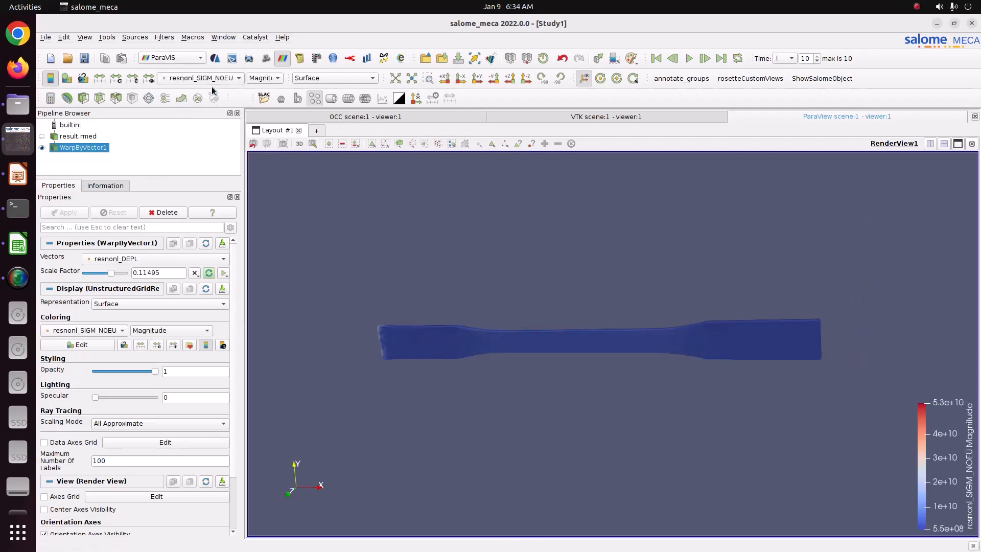
click(265, 78)
click(264, 88)
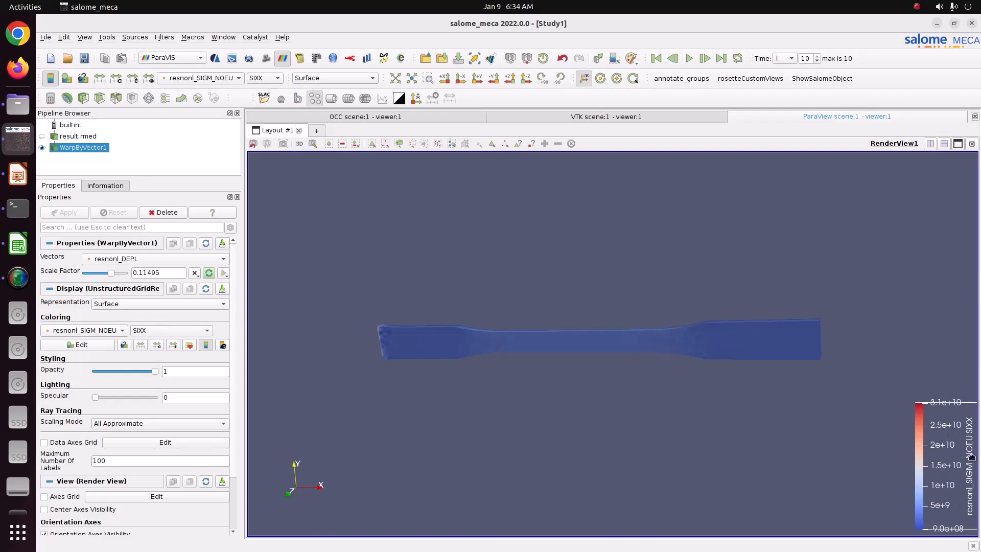
Step: Move the SIXX colour legend up beside the end of the warped specimen, and tilt the specimen slightly
drag(945, 465, 919, 281)
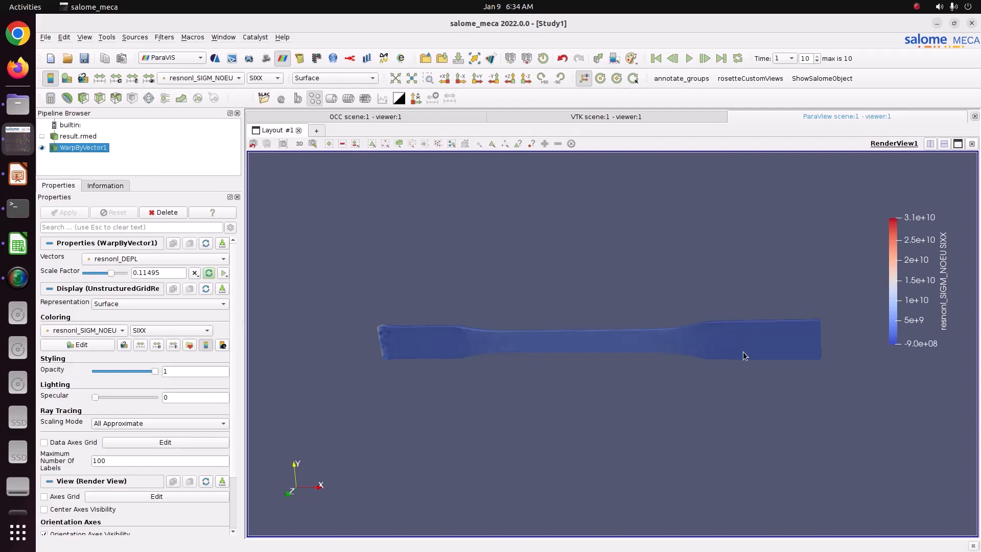
drag(934, 275, 906, 271)
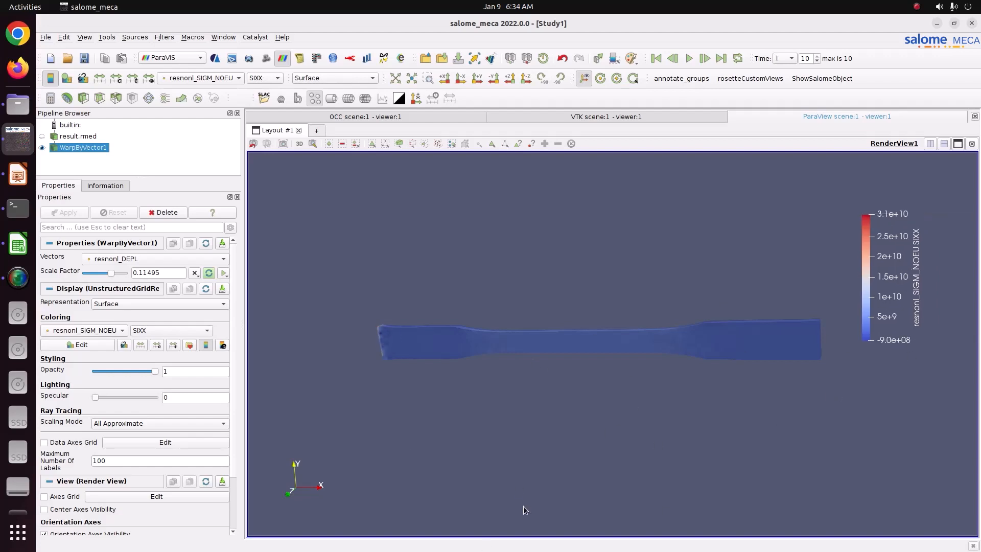
mouse_move(509, 422)
mouse_down()
mouse_move(510, 409)
mouse_move(503, 423)
mouse_up()
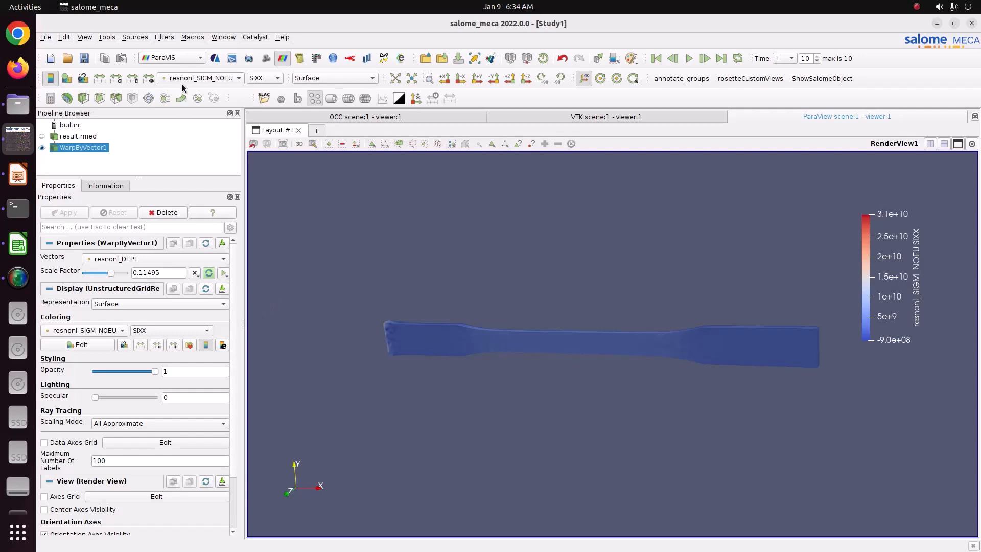
Step: Search the filters for "plot" and add Plot Data Over Time to the warped result
click(165, 38)
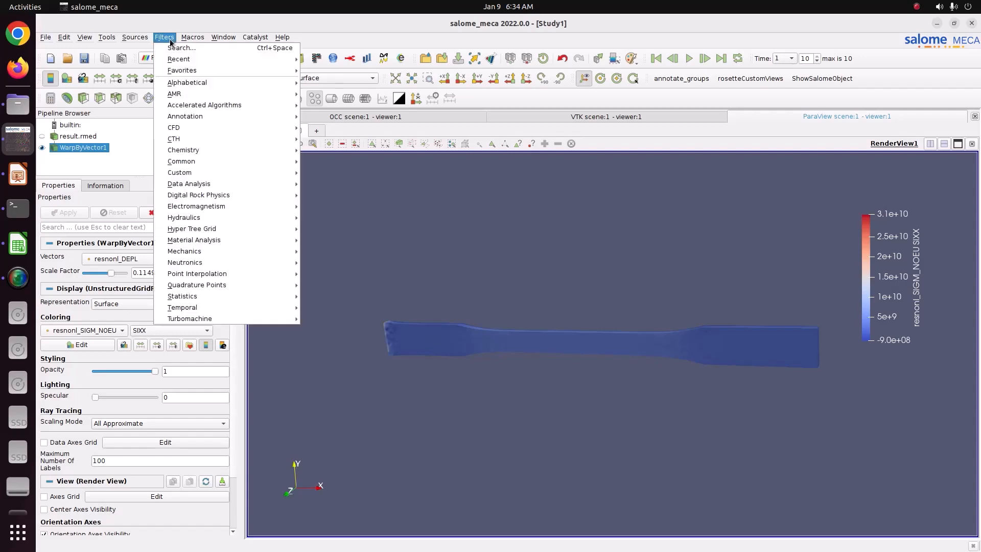
click(171, 48)
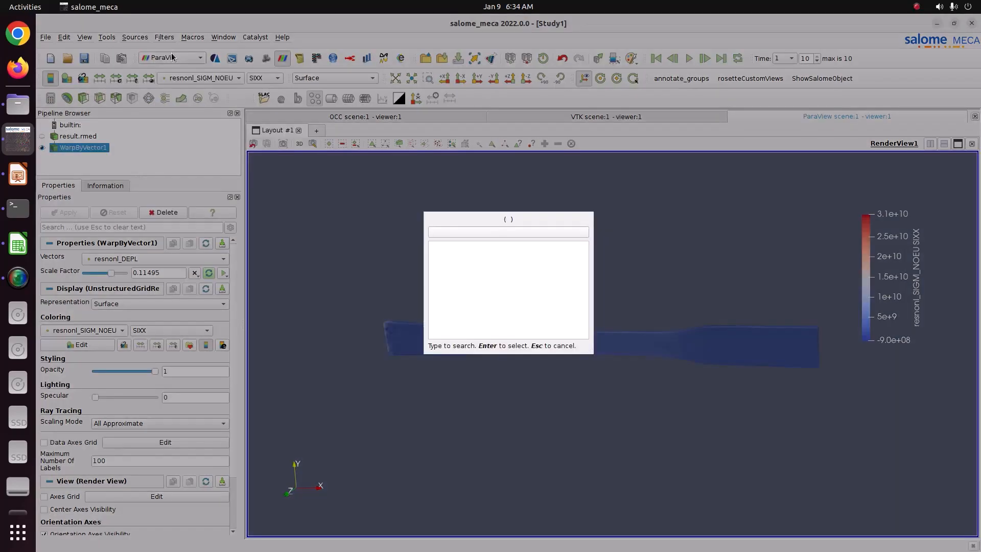
text(plot)
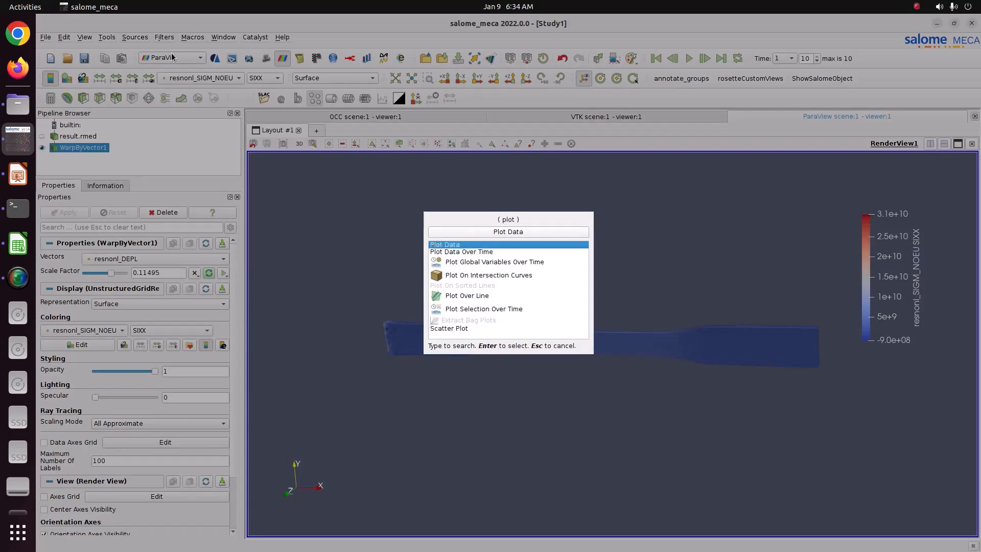
click(458, 252)
key(Return)
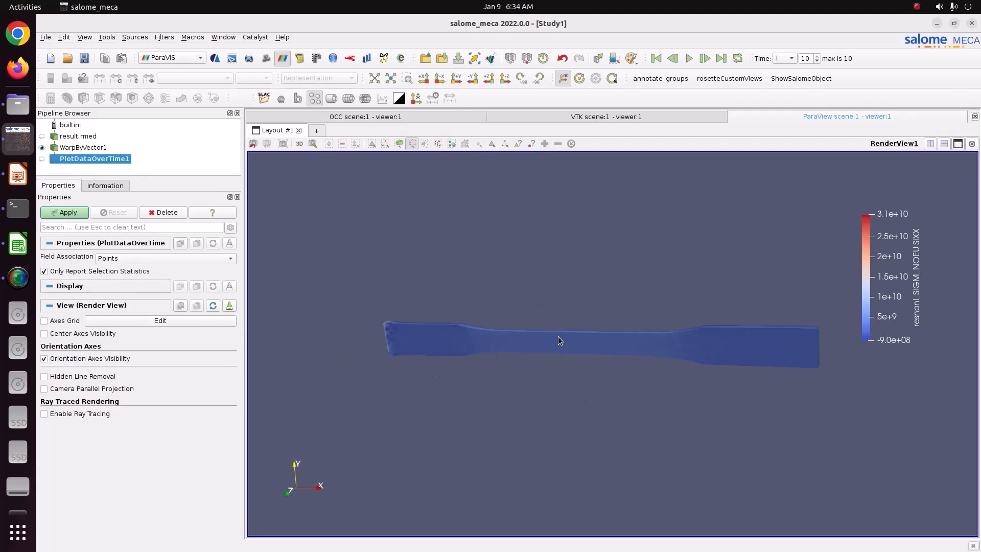
Step: Select a small square patch in the middle of the specimen's gauge section and generate its plot over time
drag(562, 333, 576, 351)
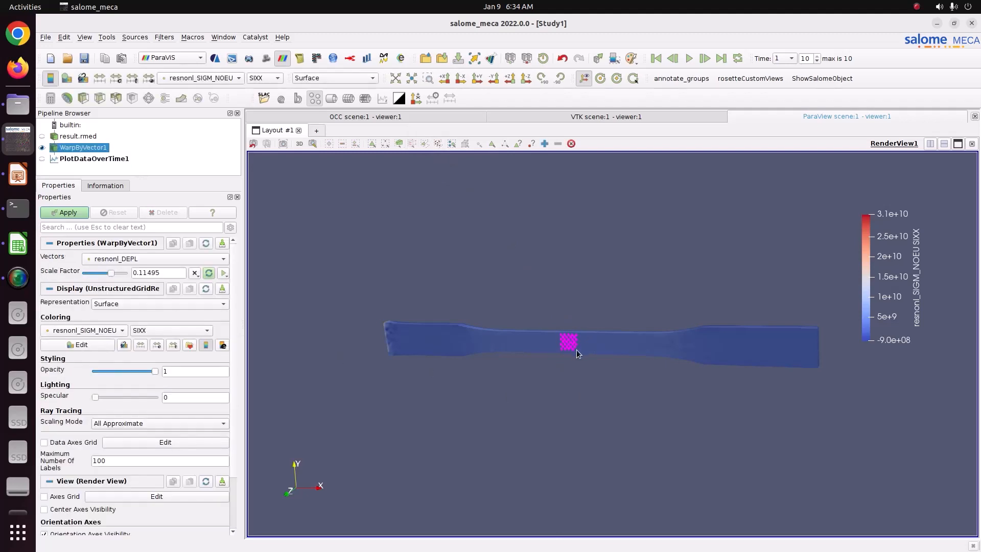
click(78, 213)
click(78, 212)
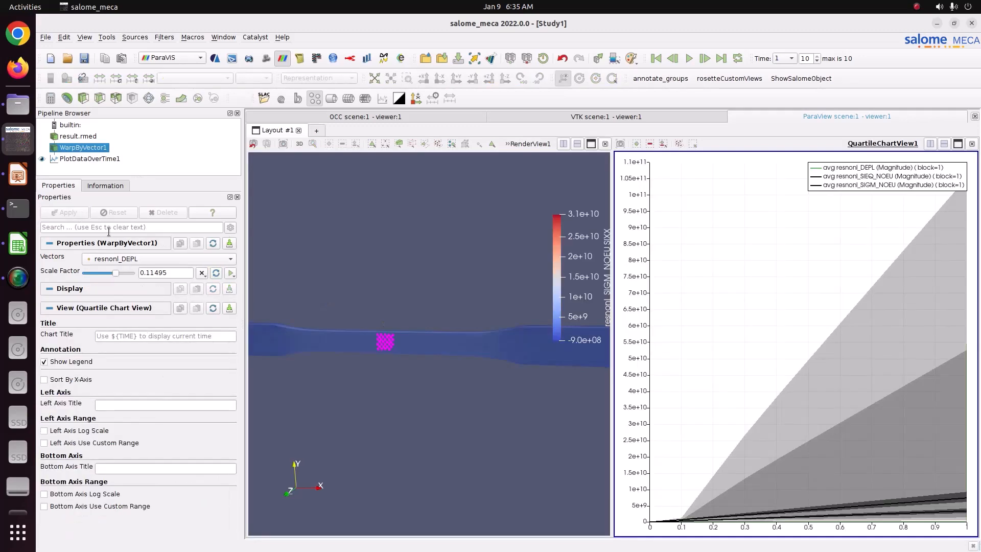
Step: Hide all series of the plot over time so that the chart is empty
click(72, 160)
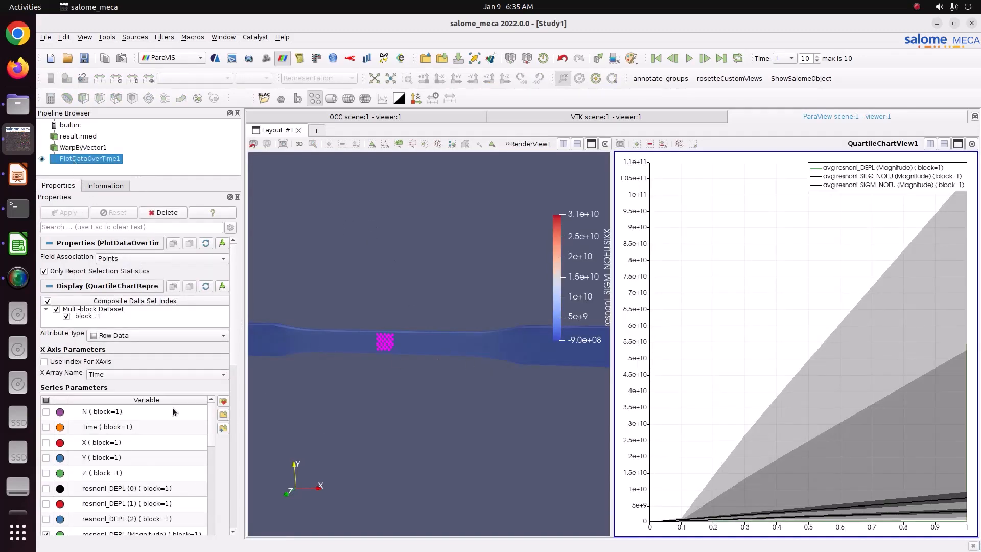
scroll(214, 420, down, 1)
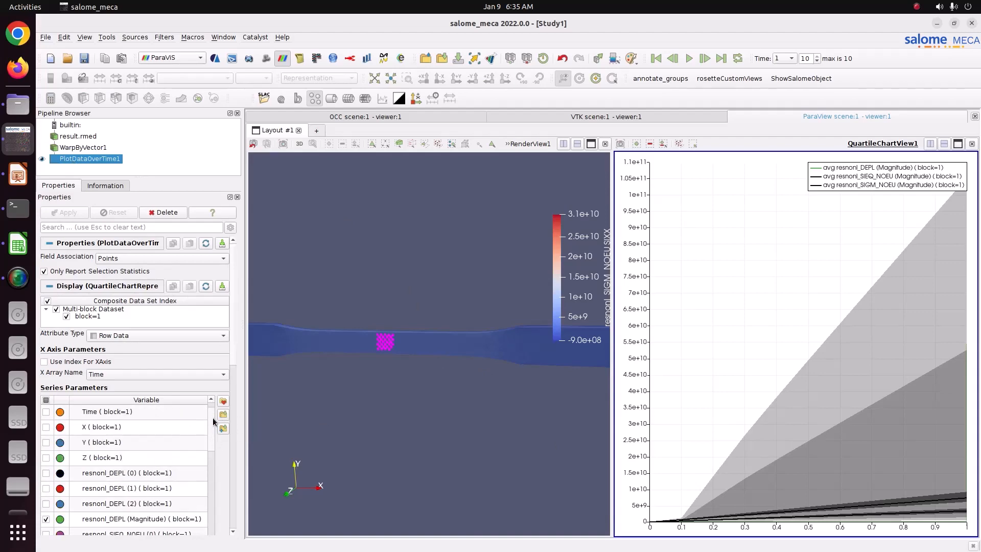
click(46, 401)
click(46, 401)
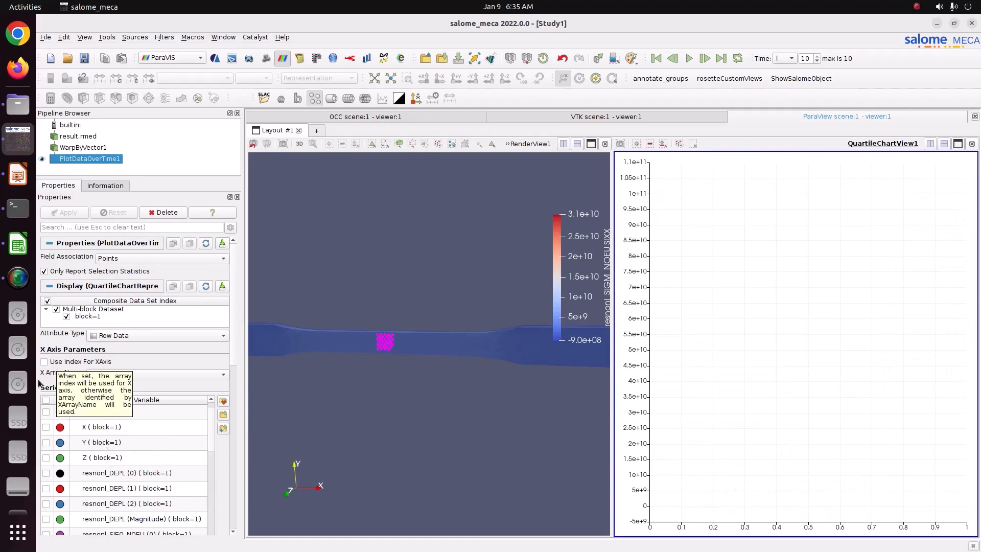
click(93, 377)
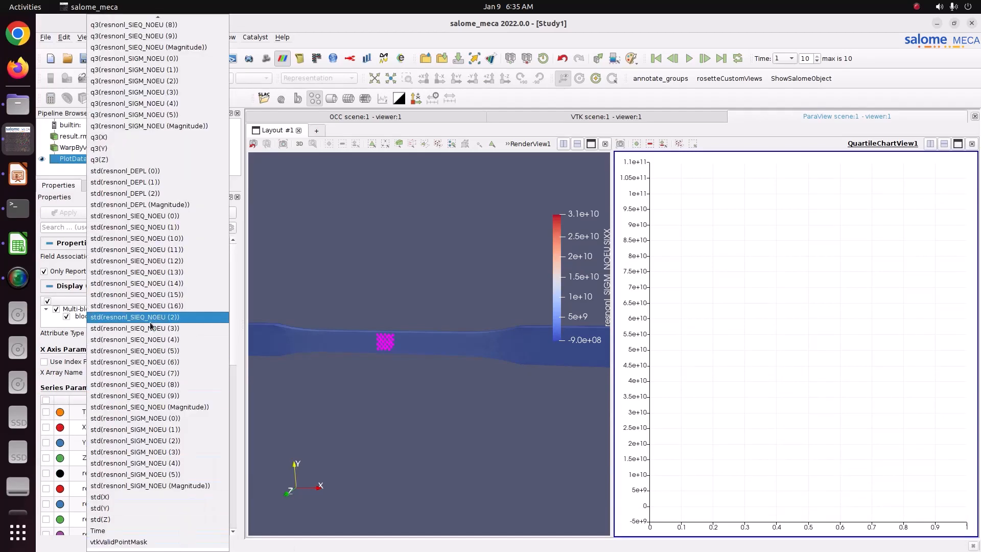
scroll(161, 265, up, 15)
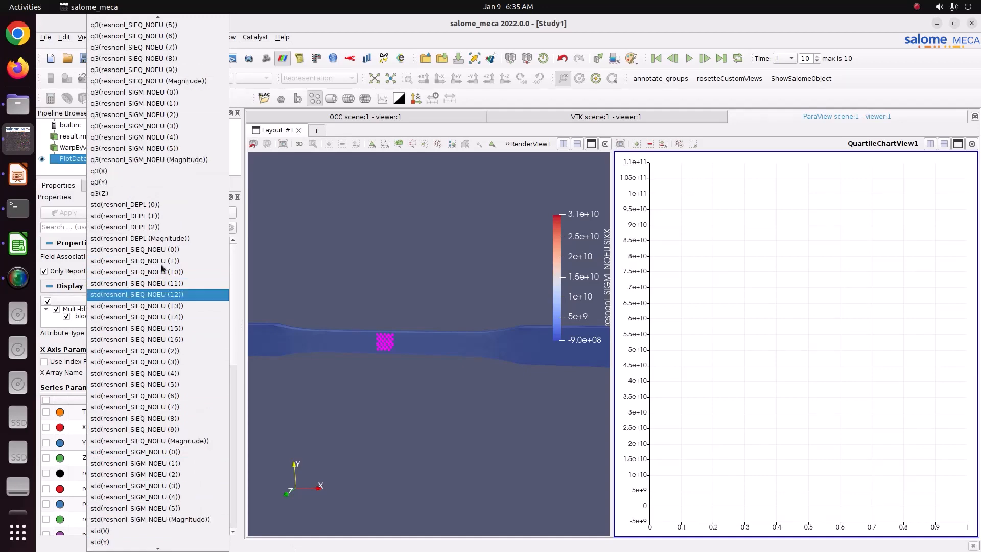
scroll(161, 265, up, 6)
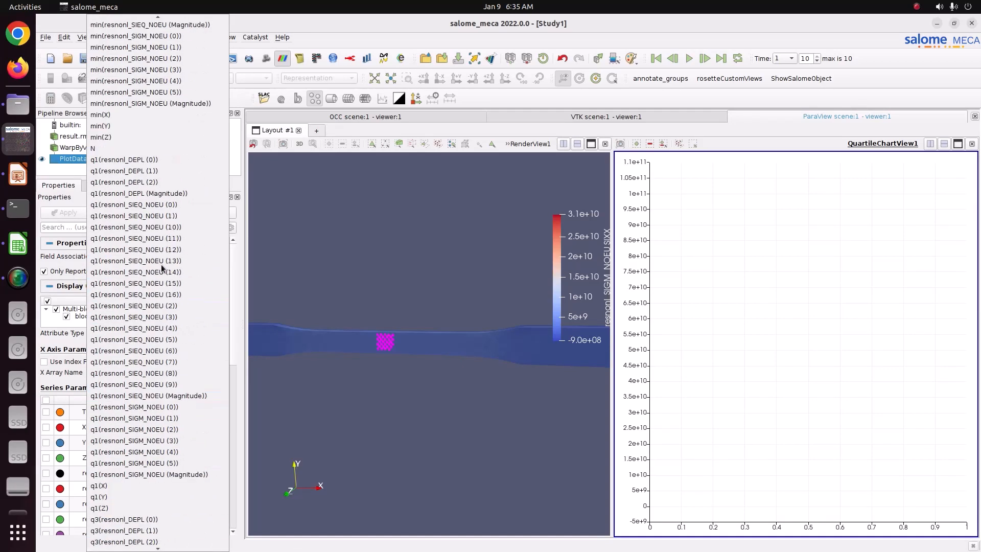
scroll(161, 264, up, 20)
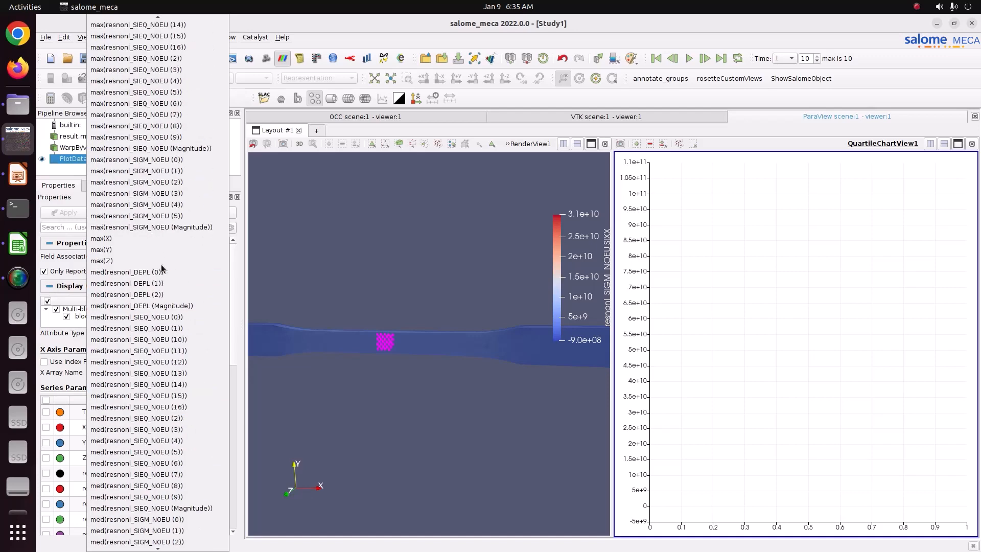
click(327, 284)
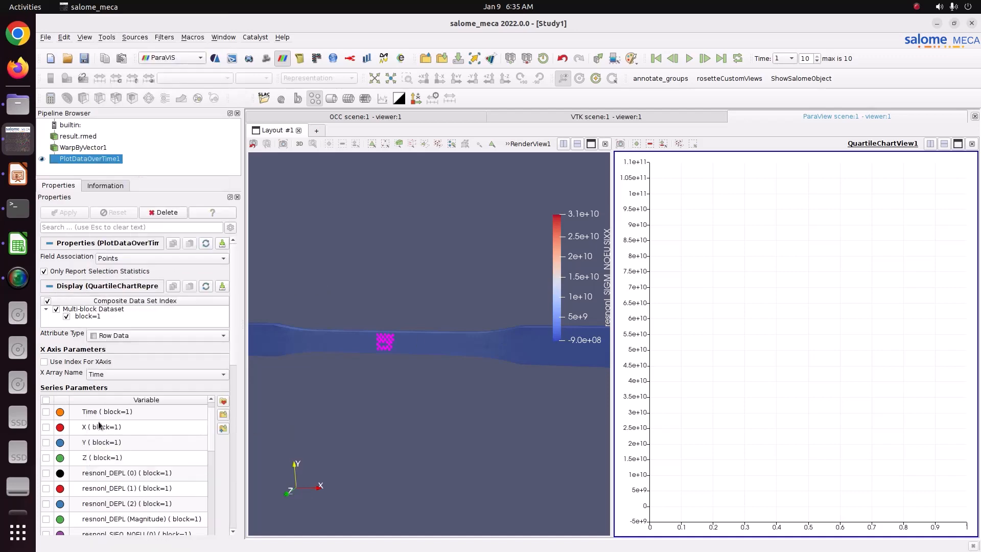
Step: Plot the resnonl_DEPL (0) series against time, showing only its maximum without quartiles, ranges or average
scroll(100, 475, down, 3)
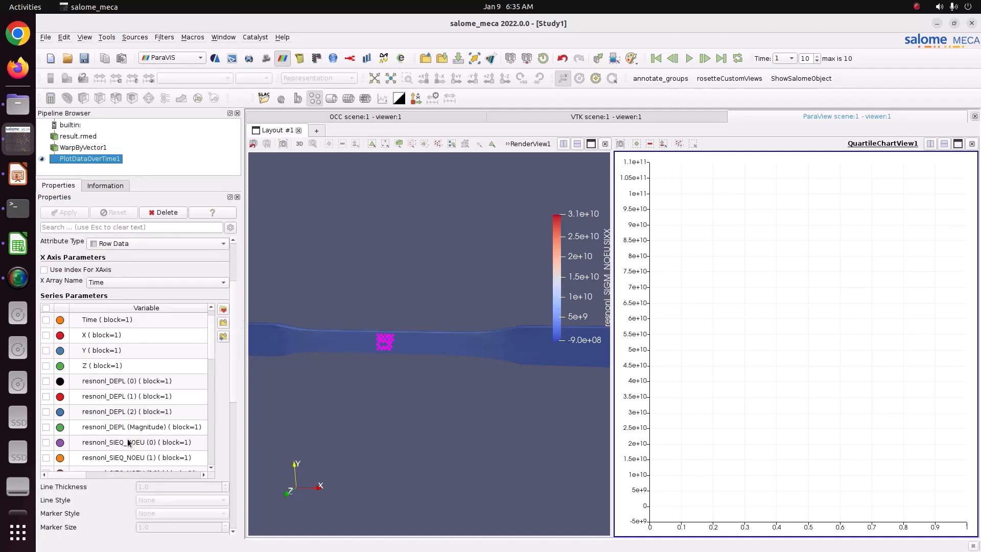
click(46, 381)
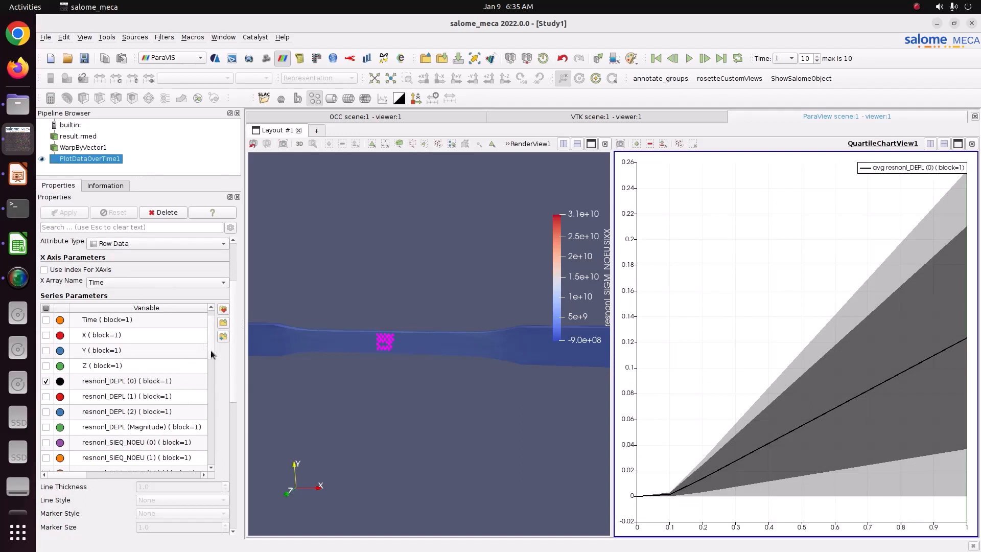
drag(210, 354, 213, 422)
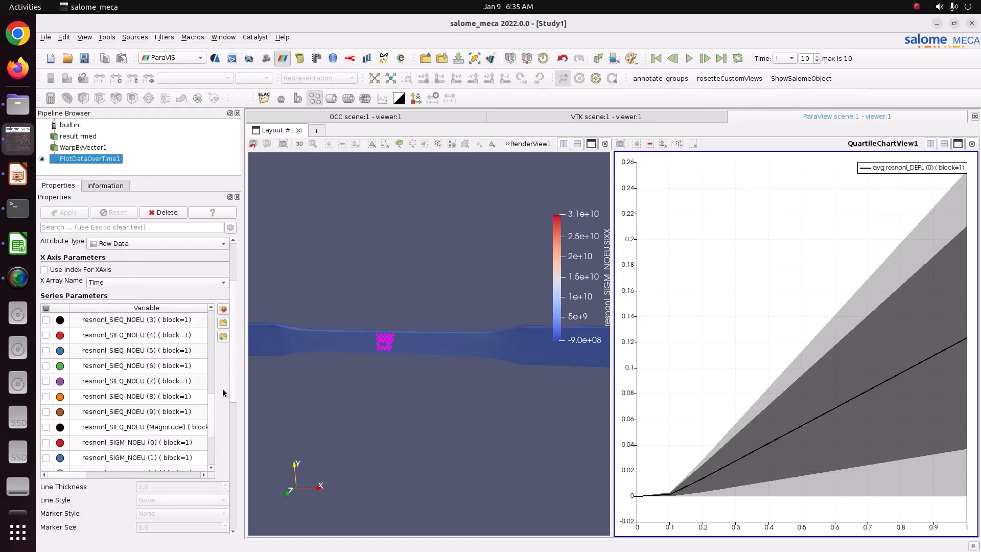
drag(232, 374, 233, 451)
click(60, 373)
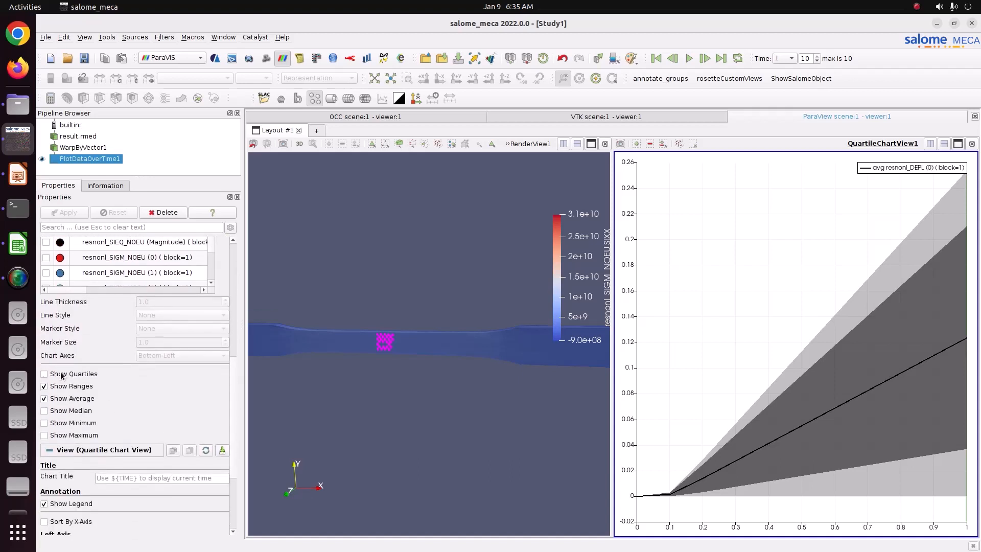
click(69, 384)
click(73, 399)
click(46, 436)
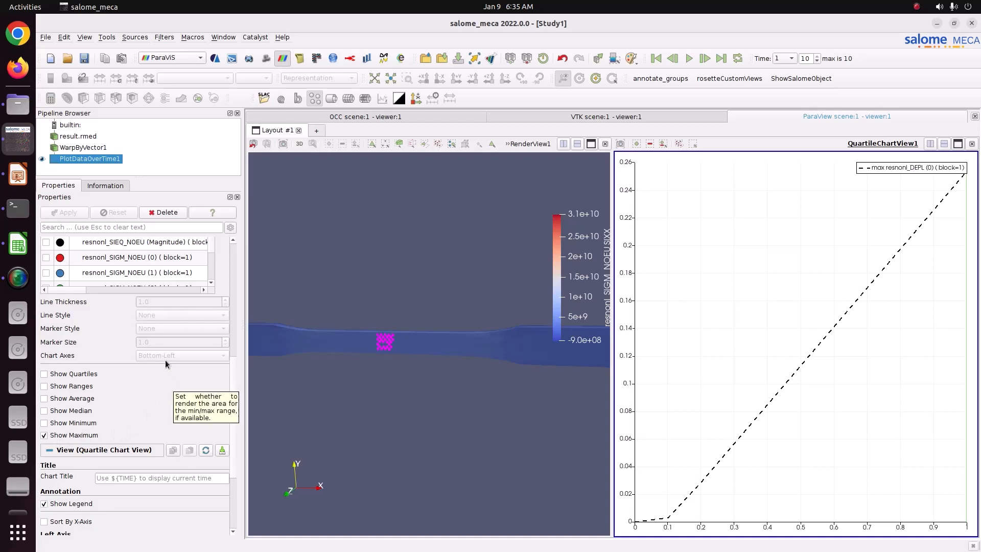
Step: Reset the camera of the specimen view and examine the maximum displacement curve over time at different zoom levels
click(424, 277)
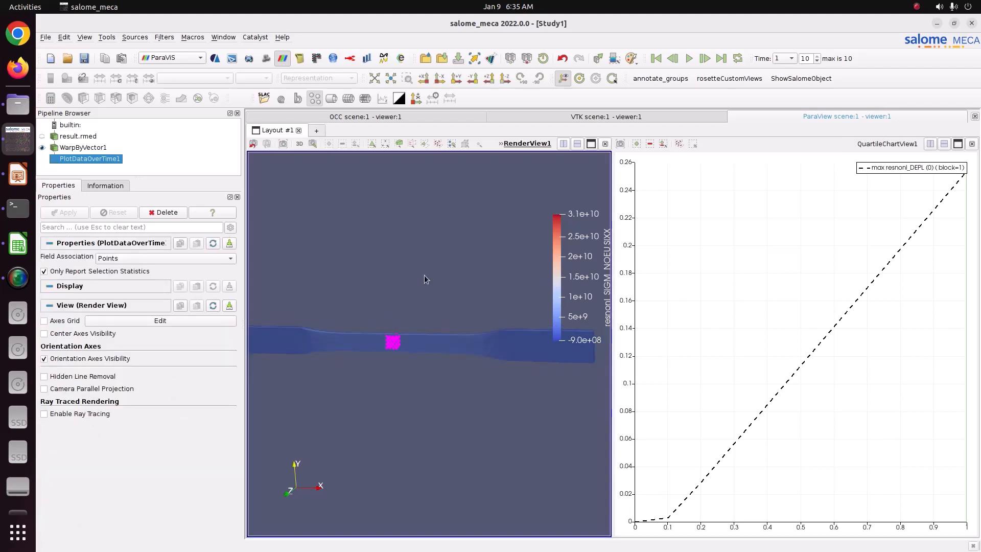
click(375, 77)
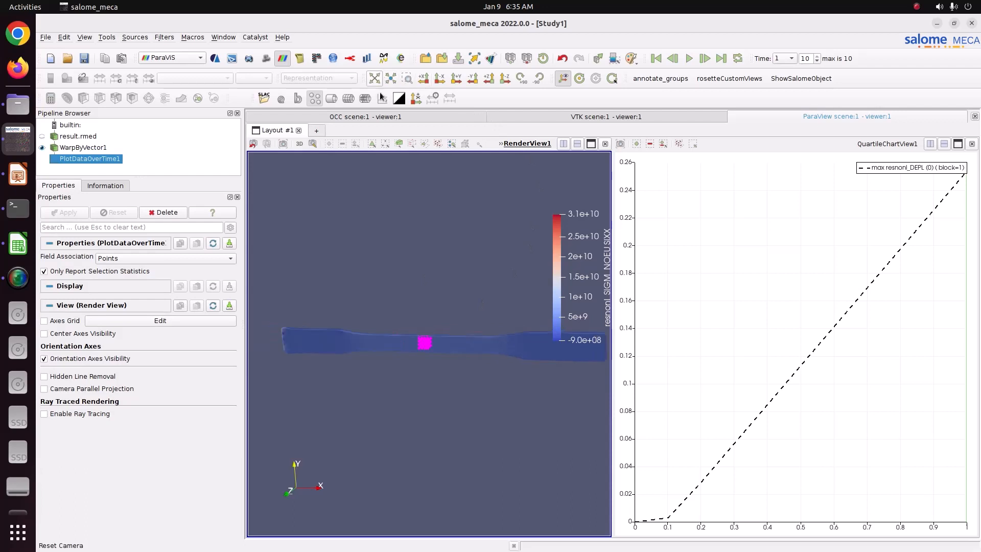
scroll(687, 503, up, 2)
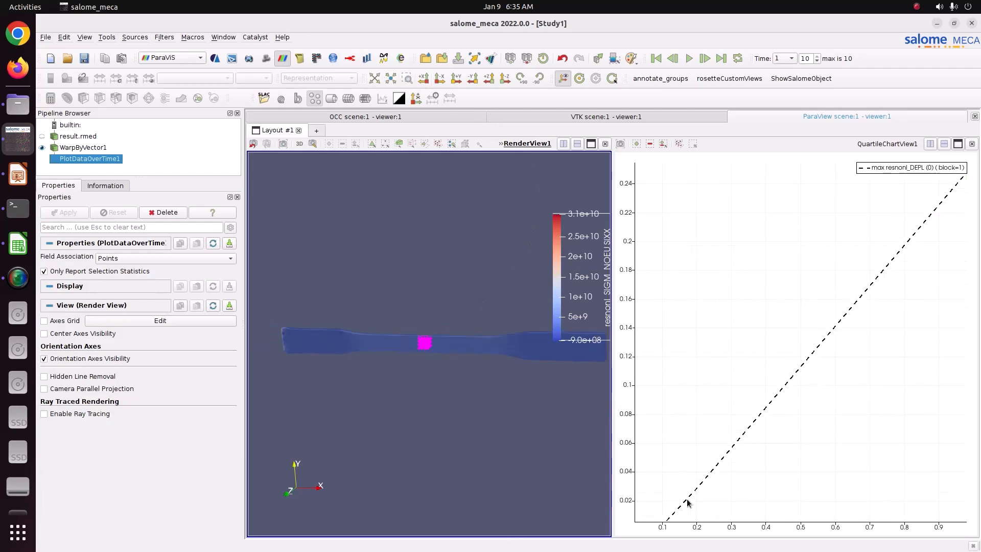
scroll(688, 504, down, 2)
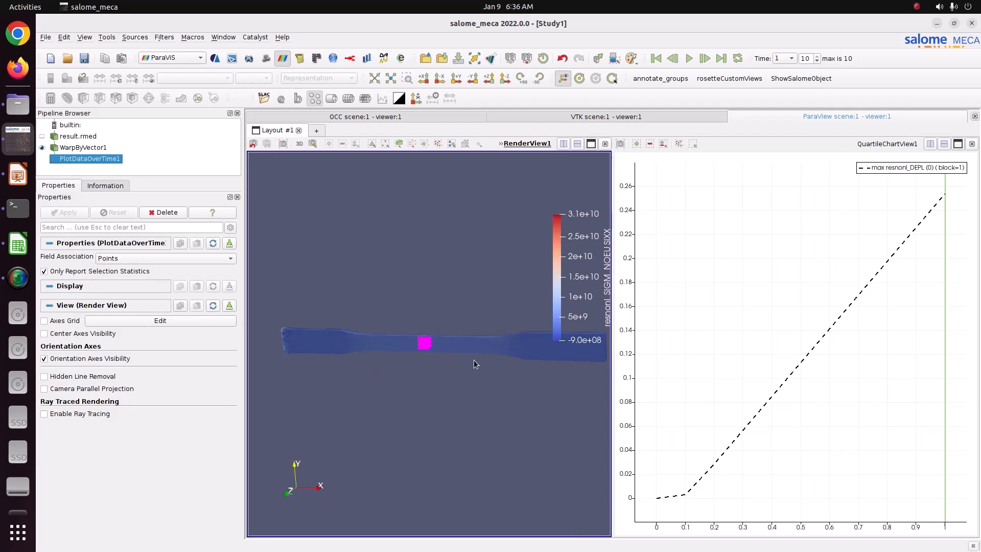
scroll(667, 511, up, 2)
scroll(667, 511, down, 3)
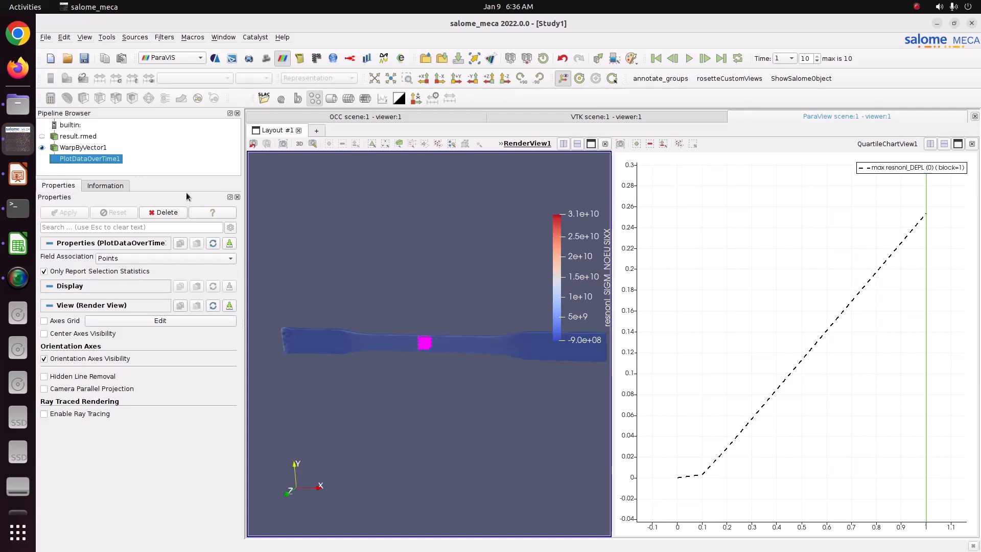
Step: Delete the plot over time, the warp filter and the result.rmed source from the pipeline
right_click(66, 156)
click(108, 222)
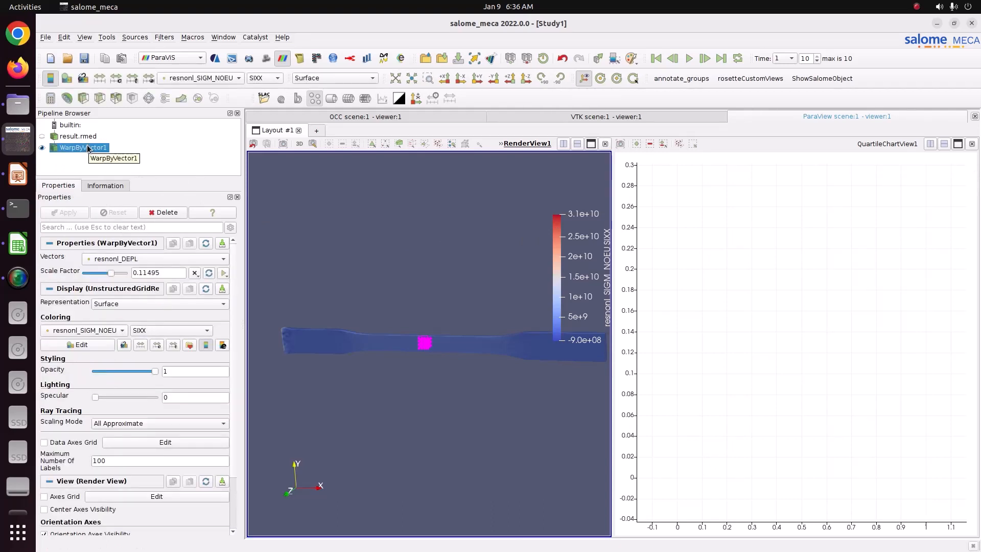
right_click(87, 146)
click(121, 208)
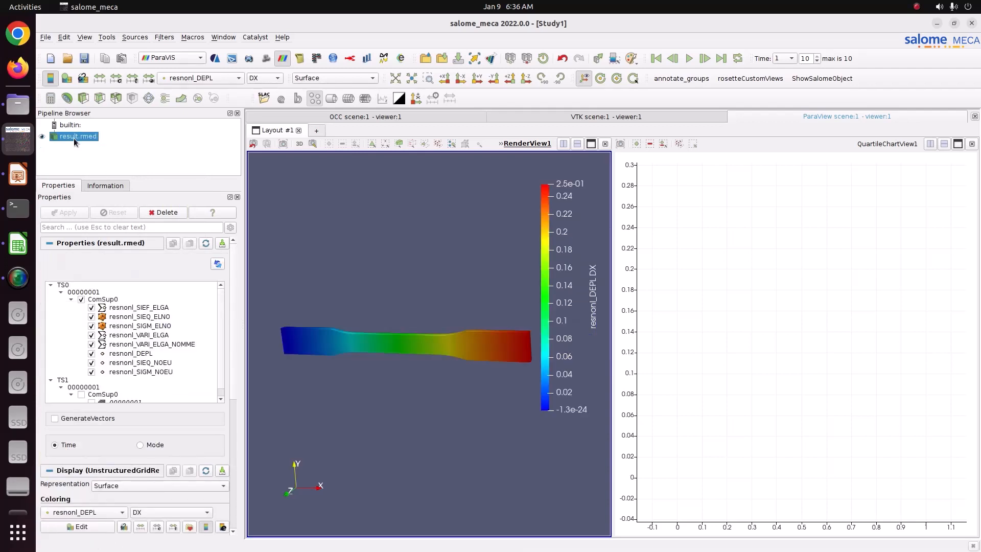
right_click(74, 137)
click(102, 201)
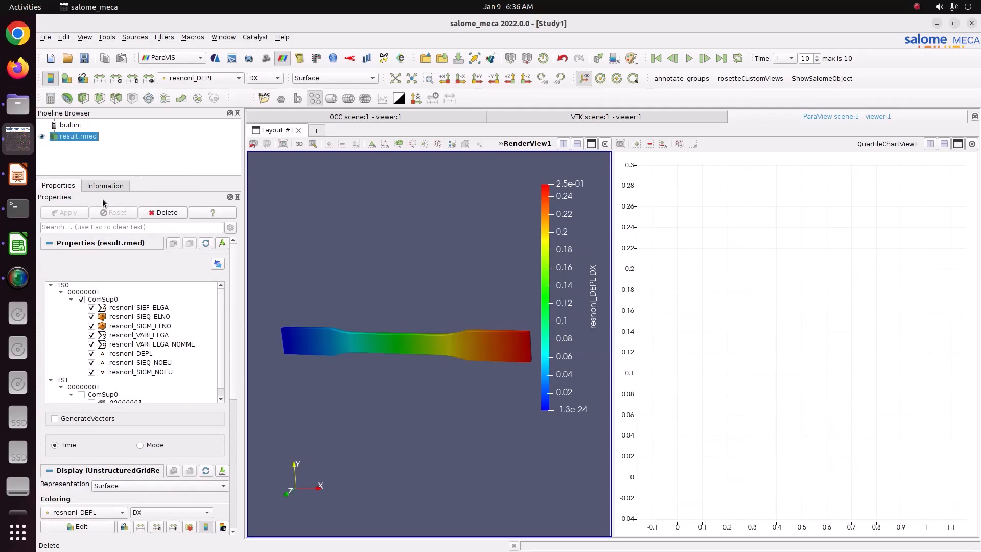
Step: In AsterStudy's current case, enable DEFORMATION in the CALC_CHAMP command and set its first item to EPSI_ELNO
click(168, 58)
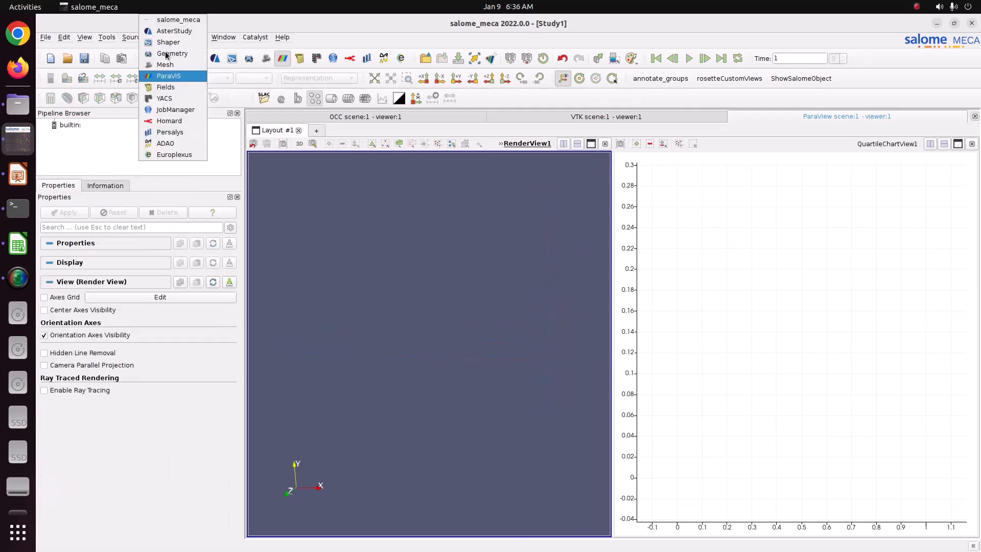
click(174, 31)
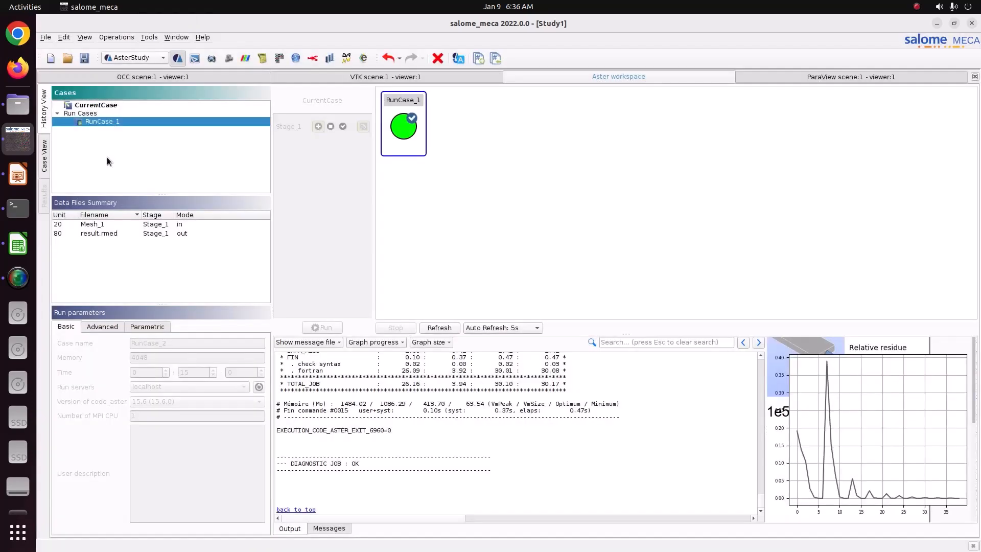
click(44, 156)
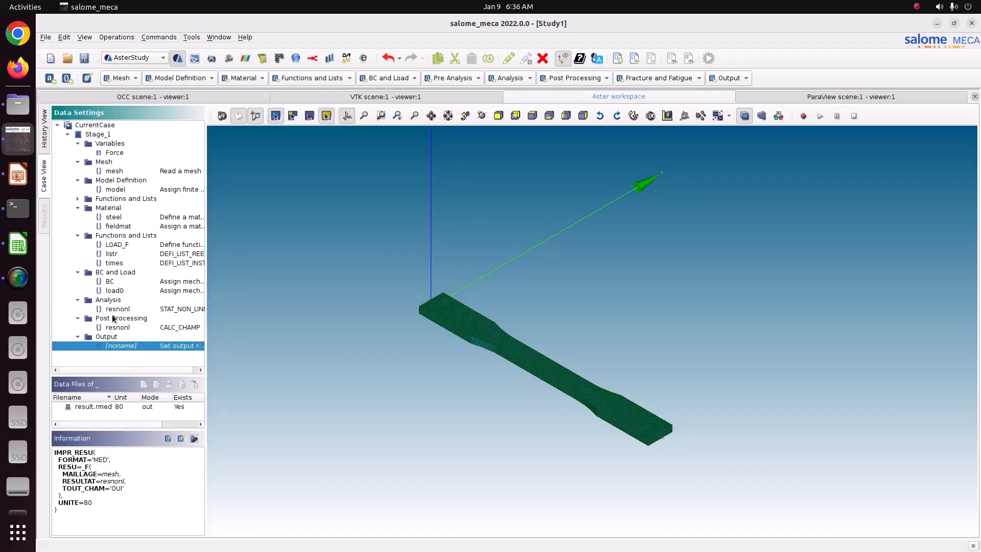
double_click(115, 328)
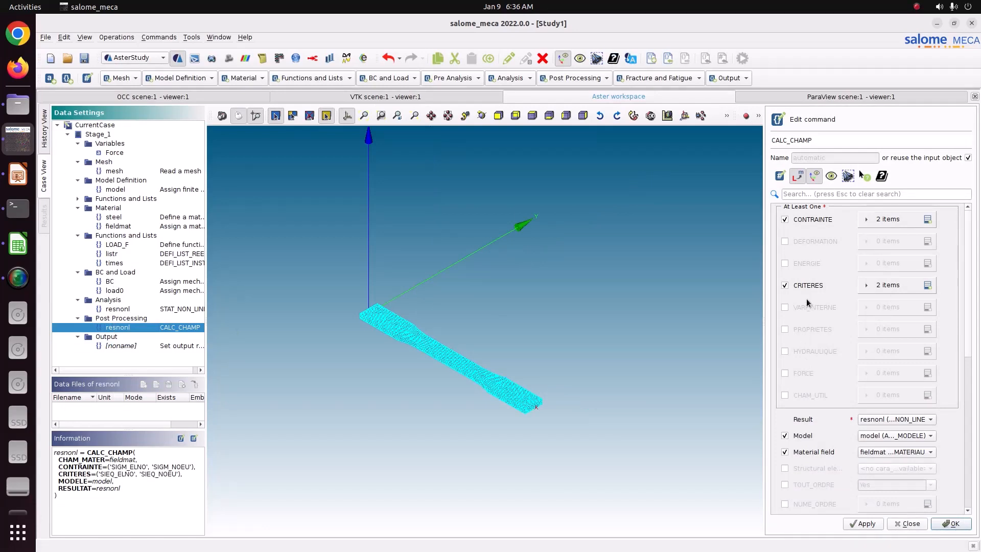
click(882, 287)
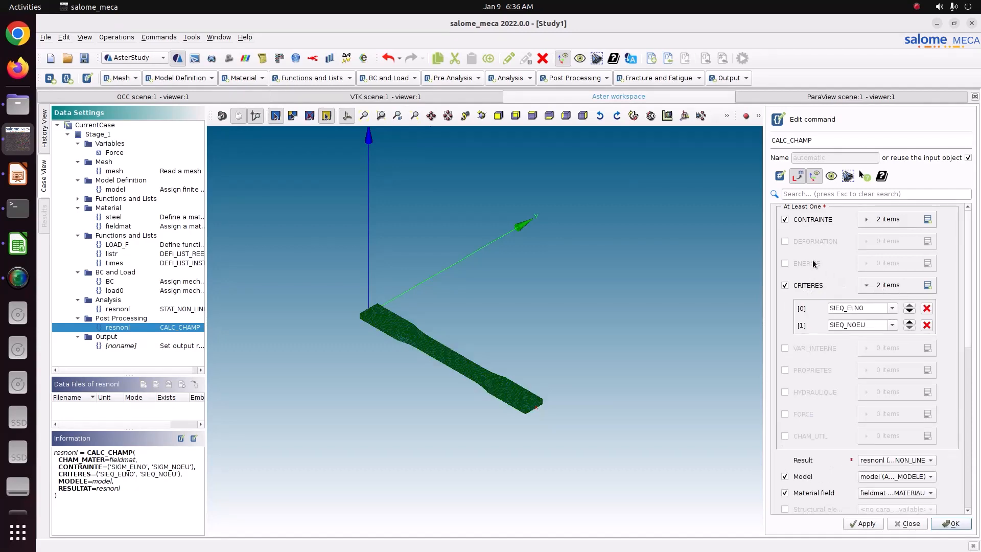
click(805, 241)
click(927, 241)
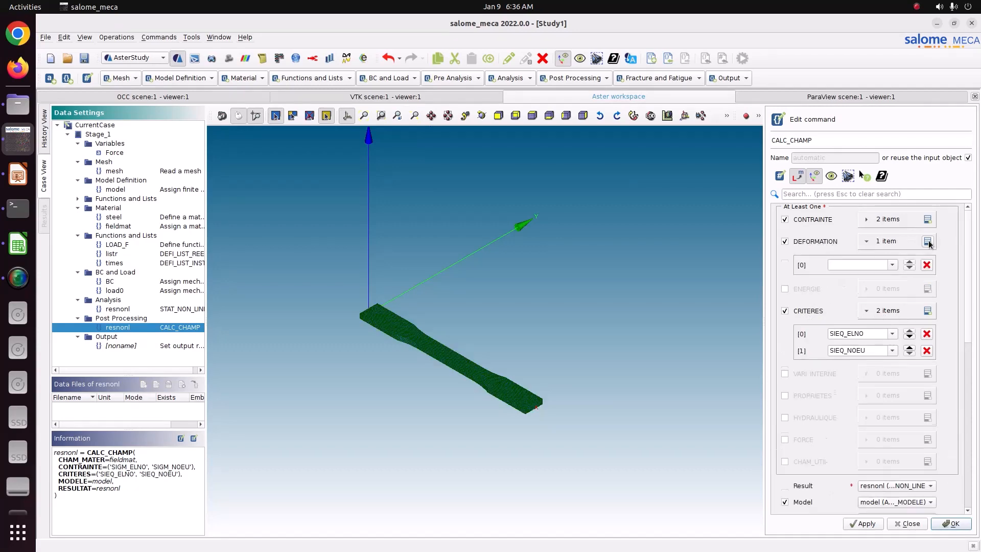
click(892, 265)
scroll(867, 330, down, 6)
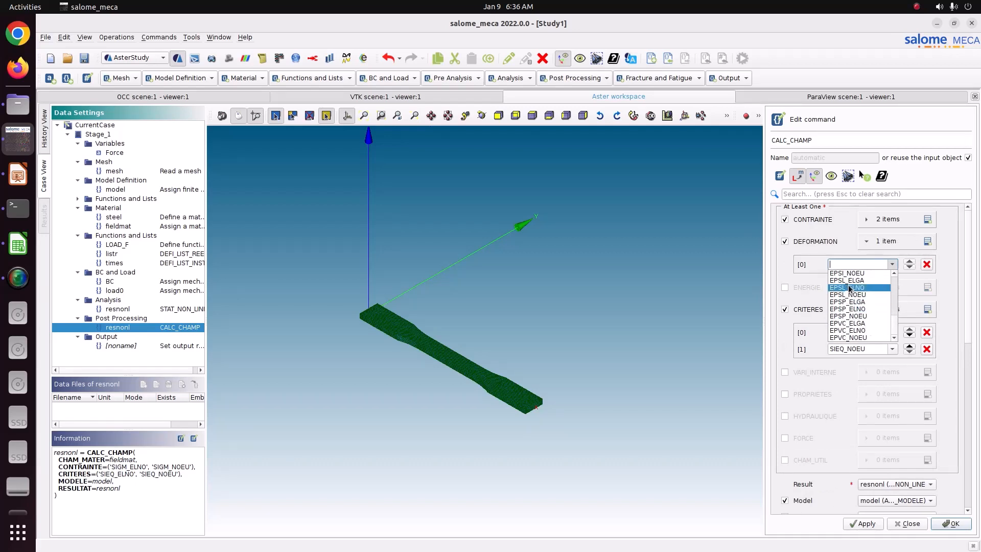
scroll(850, 288, up, 1)
click(850, 280)
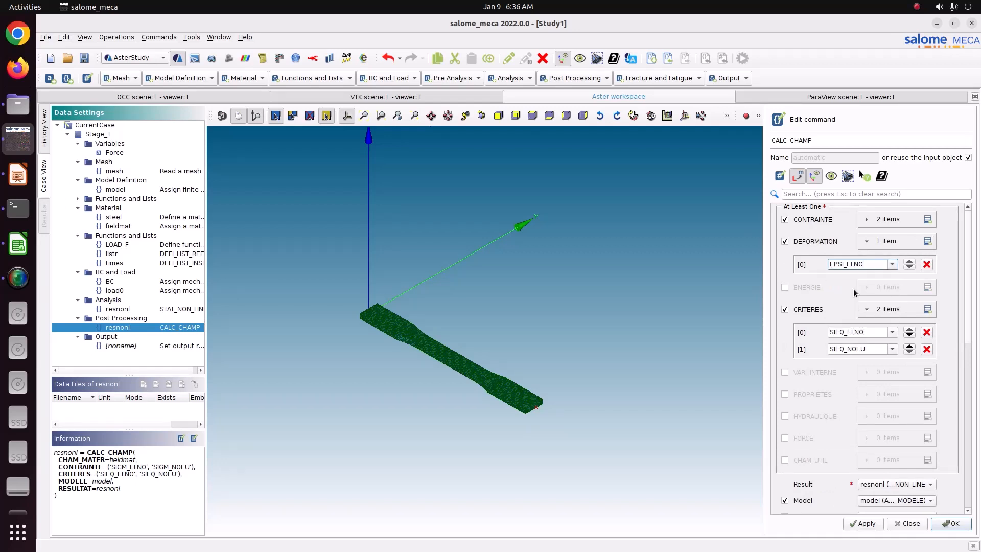
Step: Add EPSI_NOEU as the second DEFORMATION item, accept the CALC_CHAMP command and save the study
click(929, 240)
click(891, 281)
scroll(848, 327, down, 3)
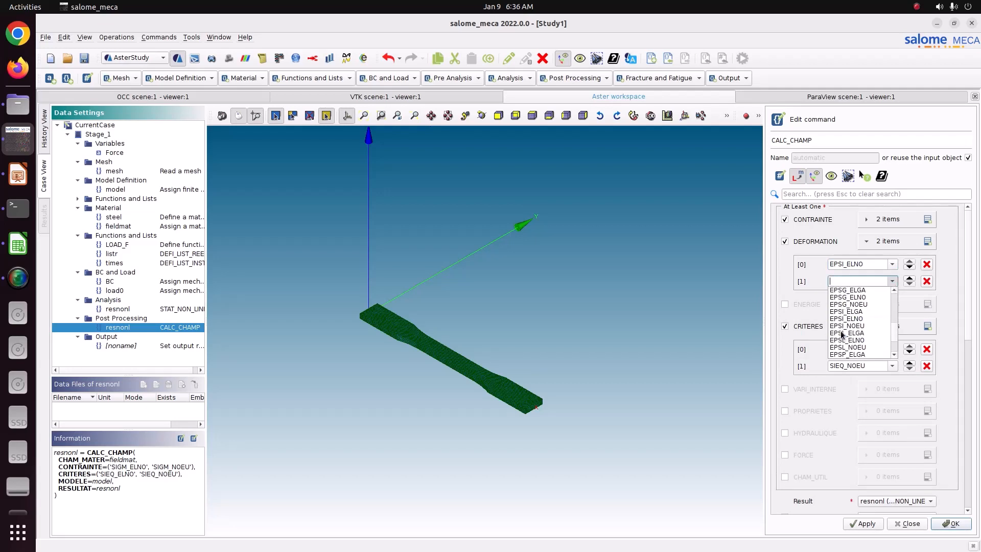
scroll(842, 334, down, 2)
scroll(842, 335, up, 2)
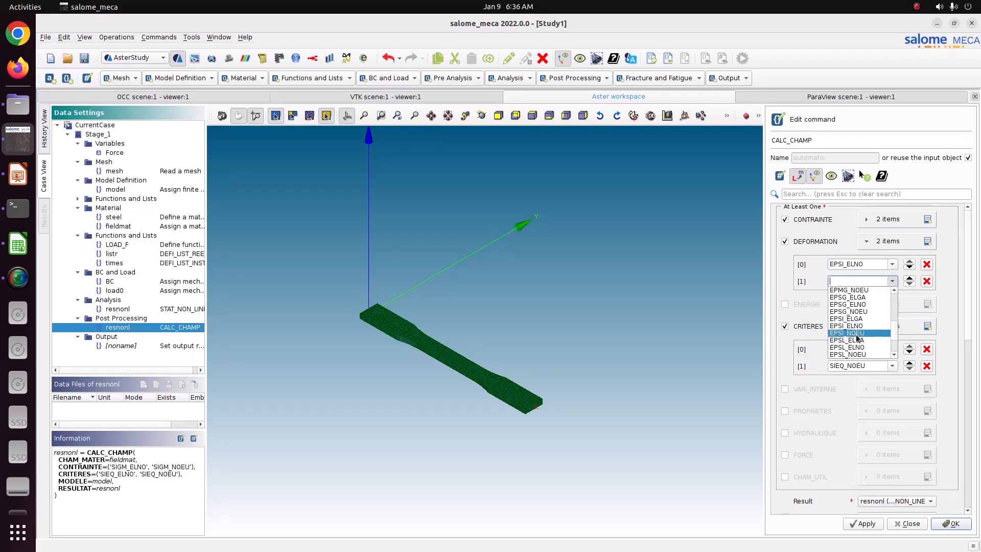
click(858, 332)
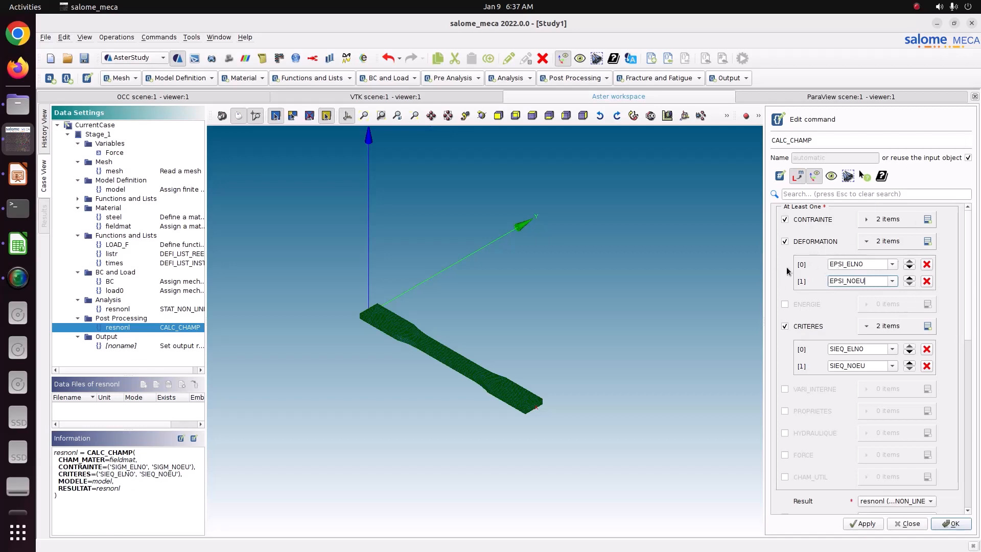
click(951, 524)
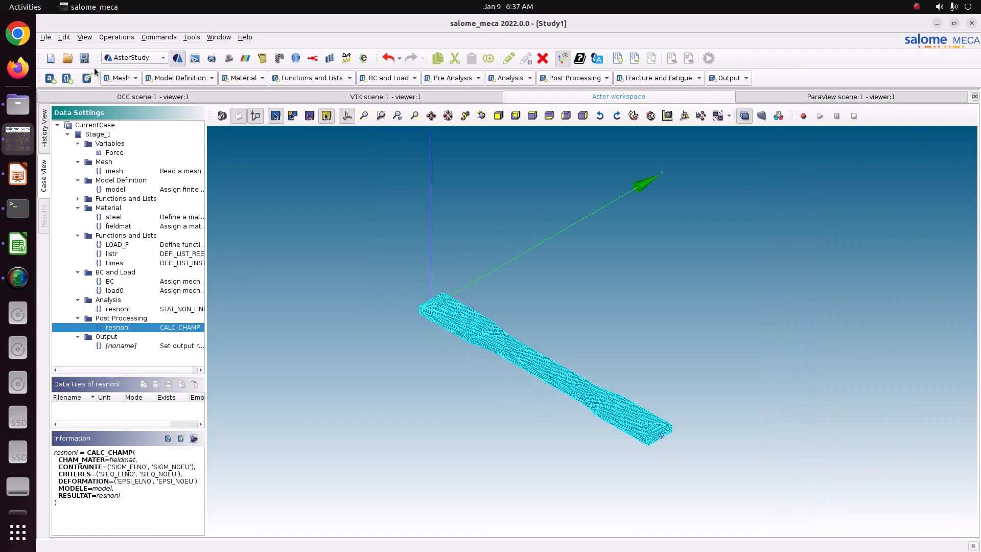
click(85, 58)
Step: Delete the finished run case RunCase_1 from the case history
click(45, 139)
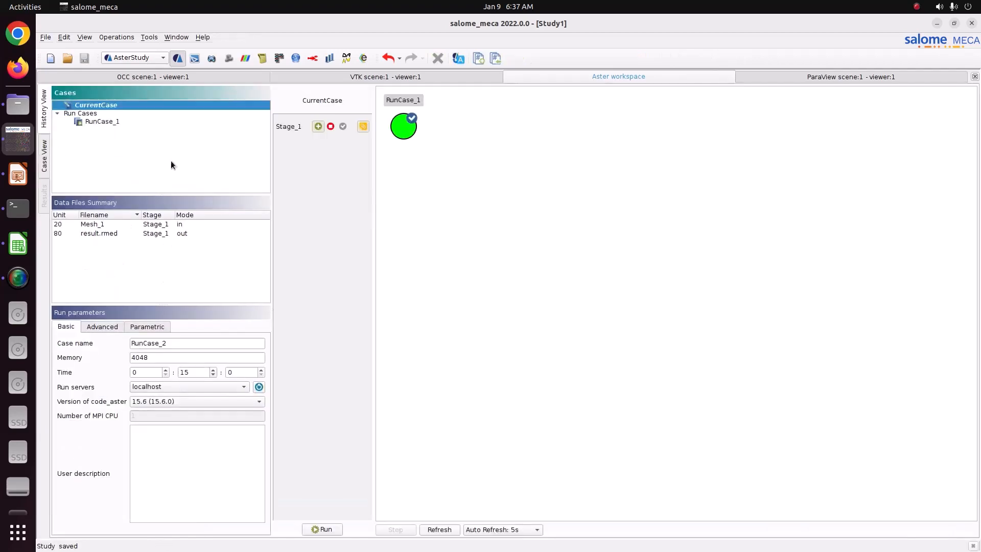
click(130, 121)
right_click(388, 133)
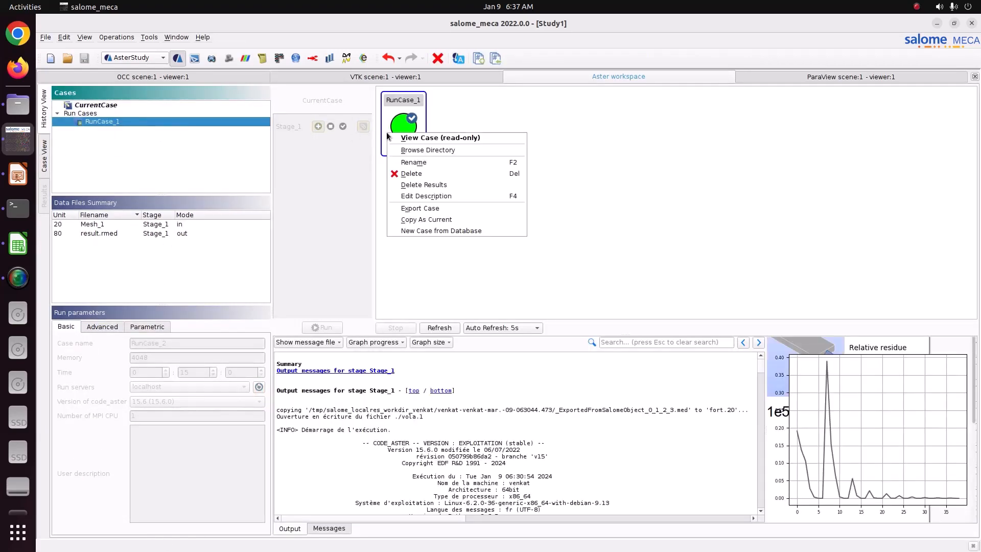
click(408, 173)
click(567, 306)
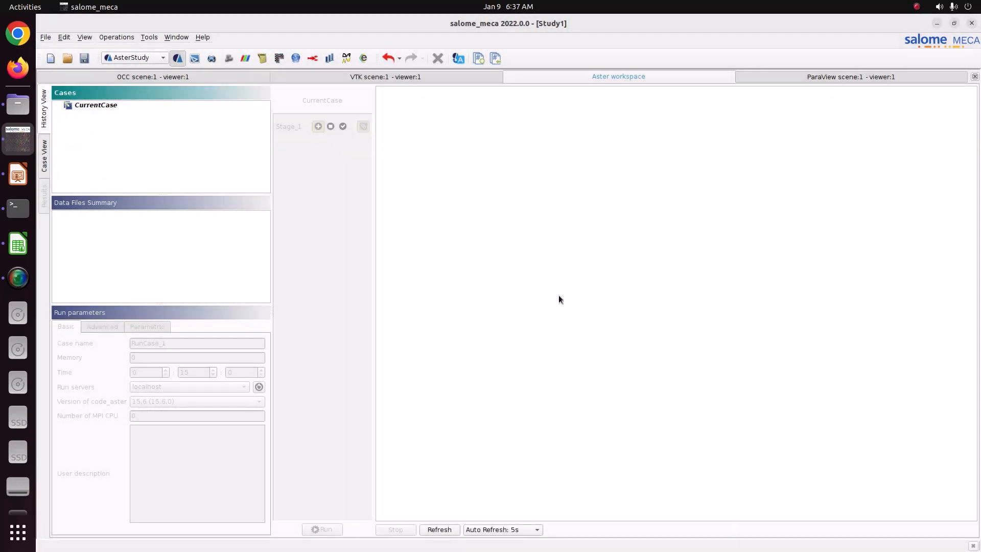
Step: Save the study and run the current case
click(87, 105)
click(84, 58)
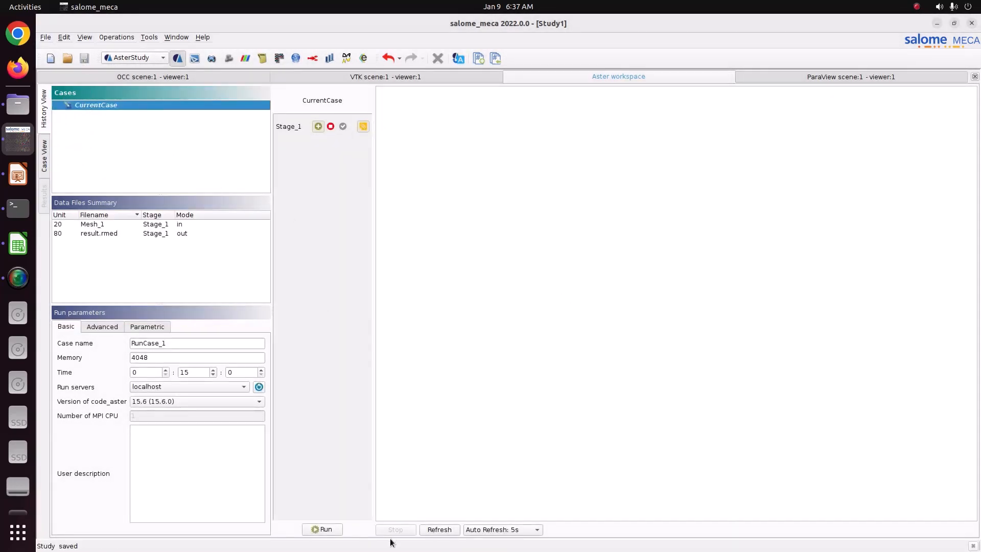
click(330, 529)
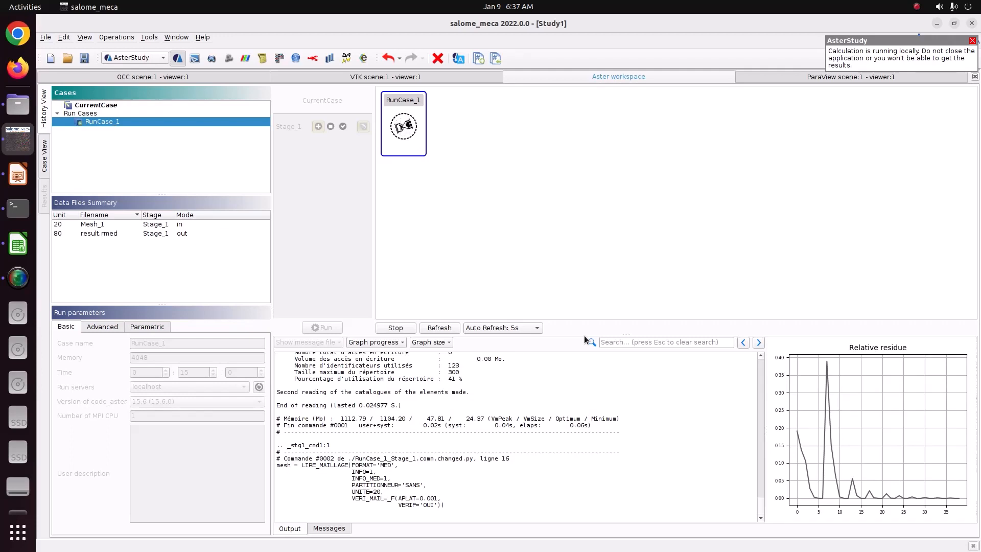
Step: Monitor the calculation through the time, completion and relative residue progress graphs, and check the run case's execution details
click(356, 345)
click(375, 363)
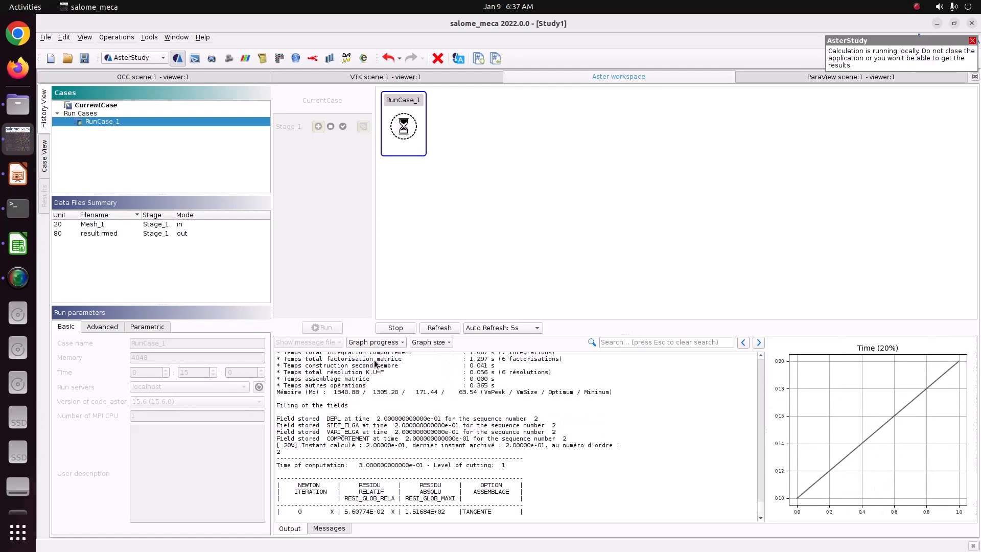
click(381, 344)
click(381, 353)
click(381, 344)
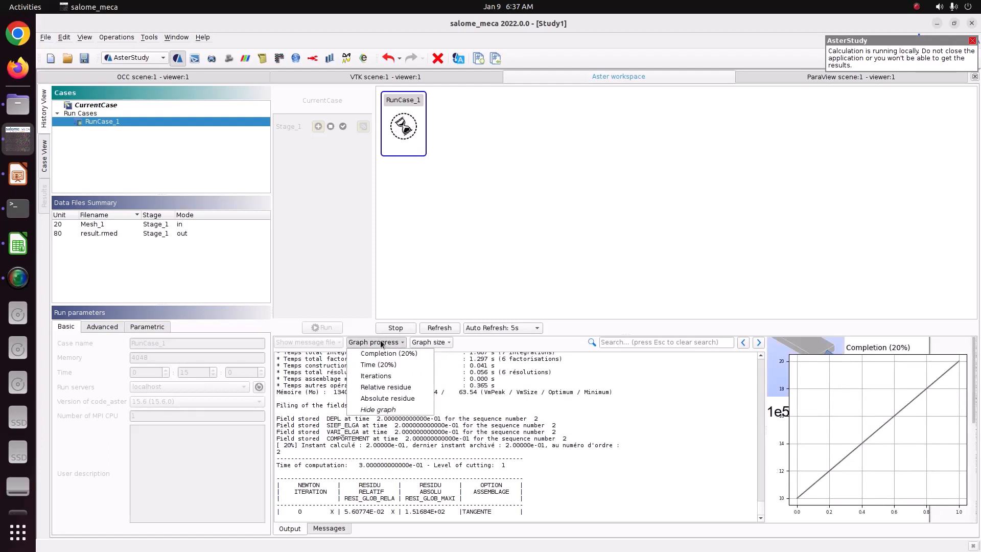
click(391, 391)
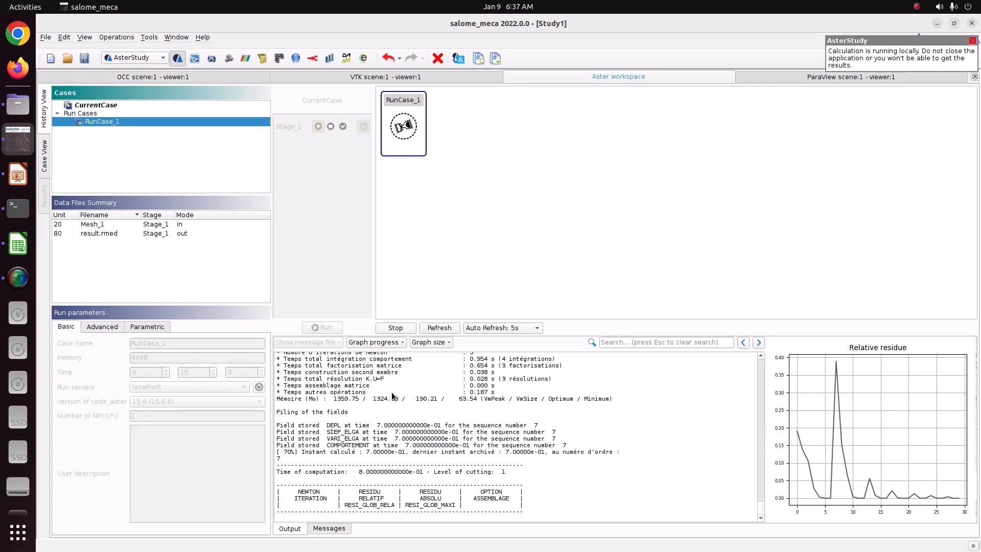
click(385, 344)
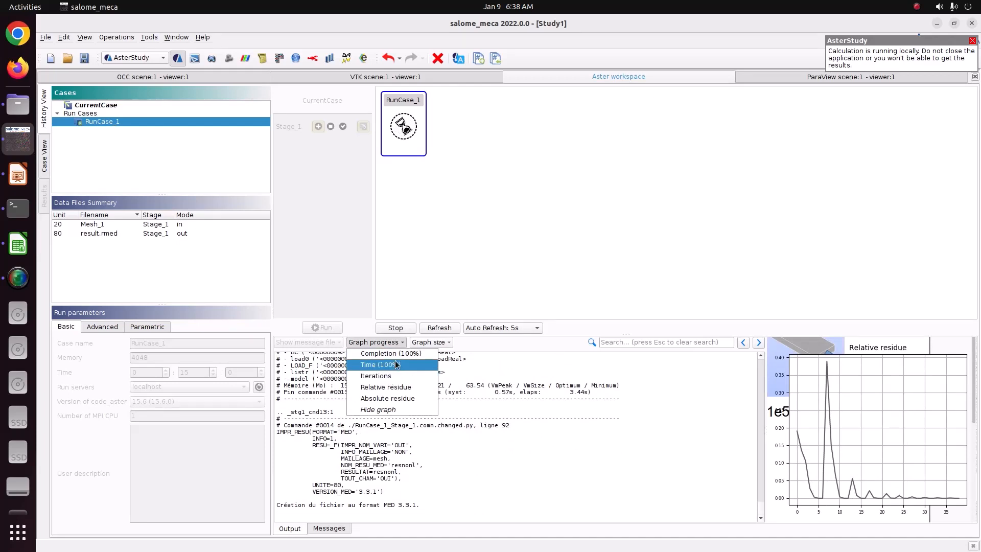
click(409, 466)
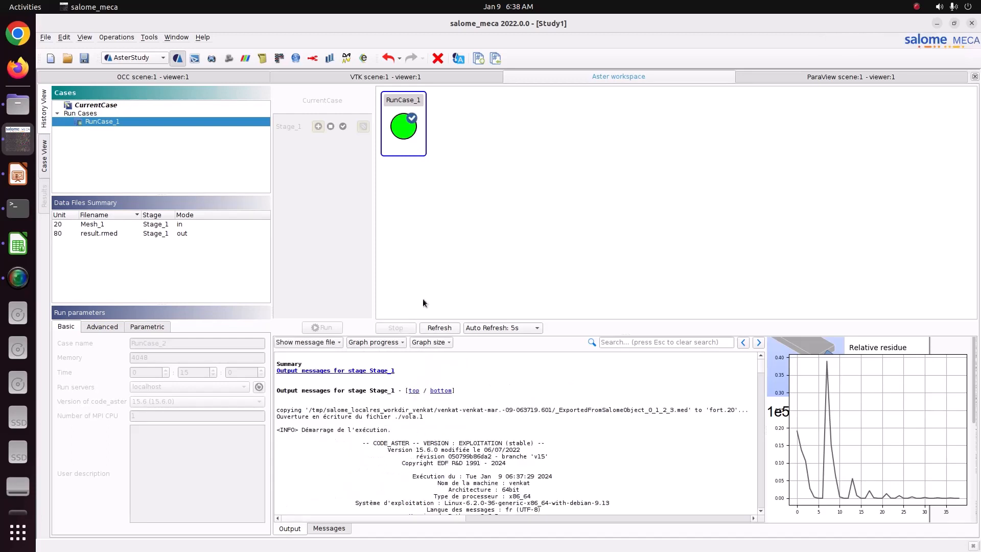
mouse_move(405, 147)
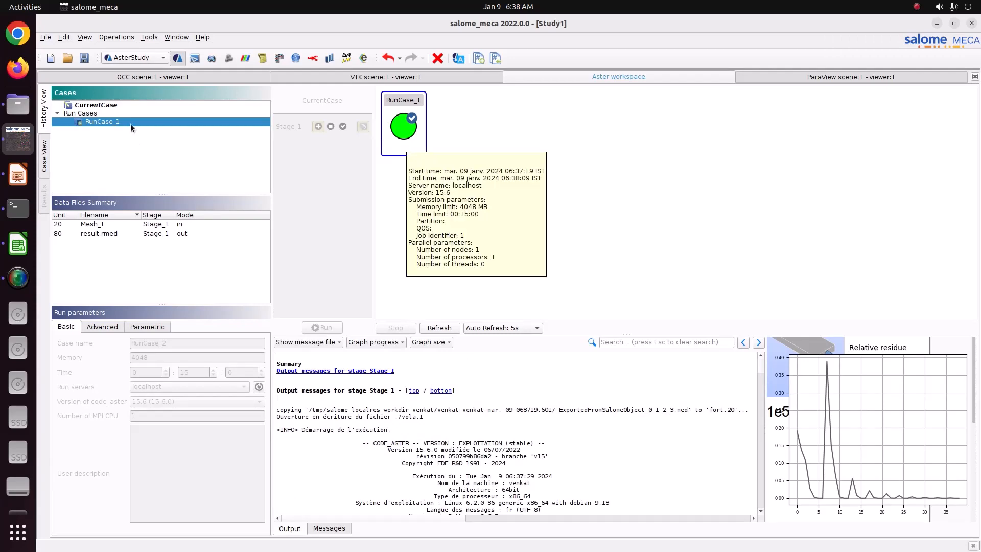
Step: Save the study and switch to the ParaVIS module
click(84, 58)
click(131, 58)
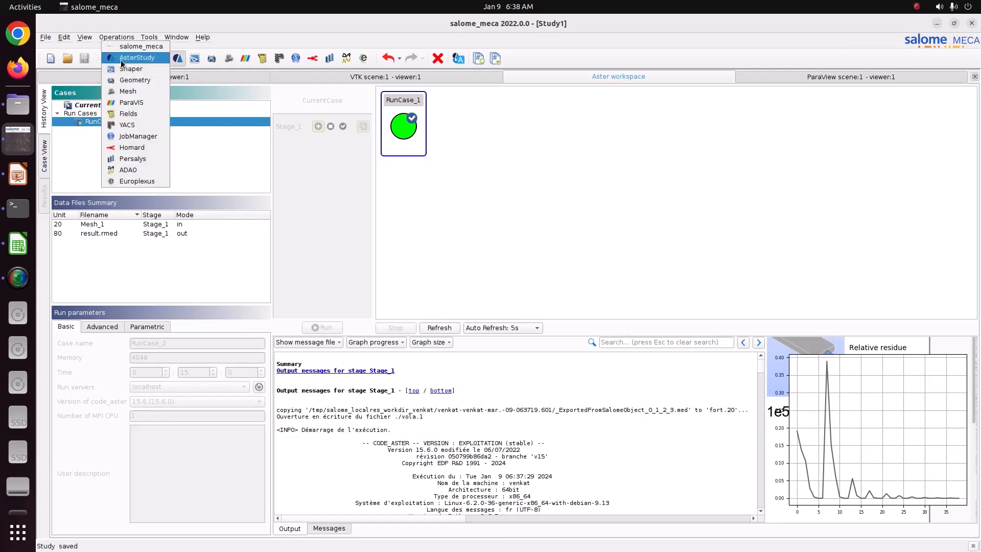
click(134, 101)
Step: Load result.rmed from the 71_plastic_dog folder into the pipeline and apply it with its computed fields
right_click(72, 125)
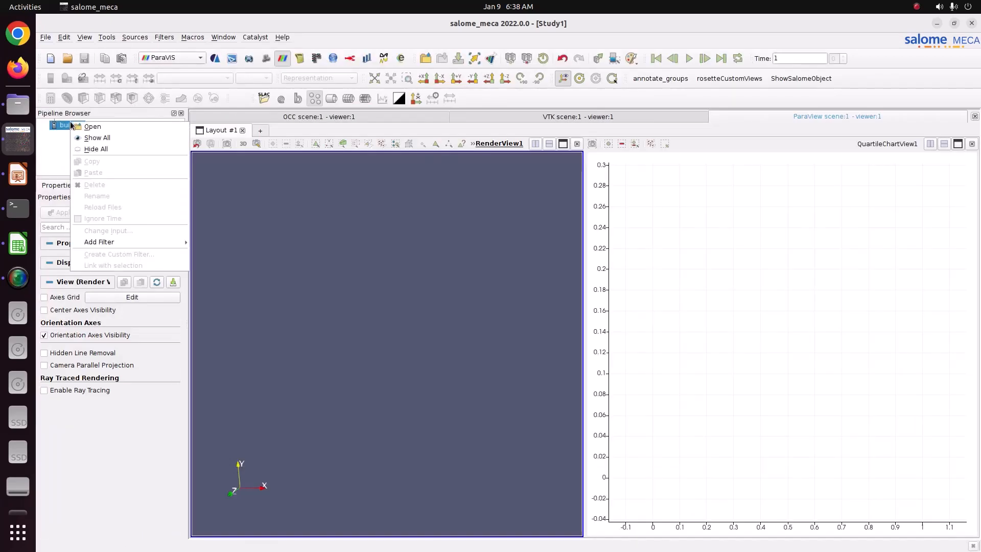
click(97, 128)
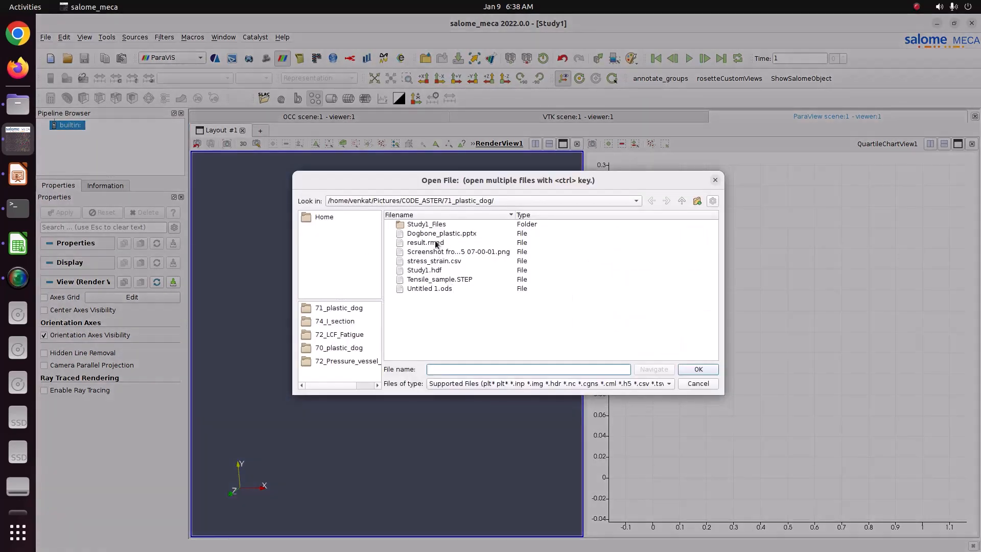
click(433, 243)
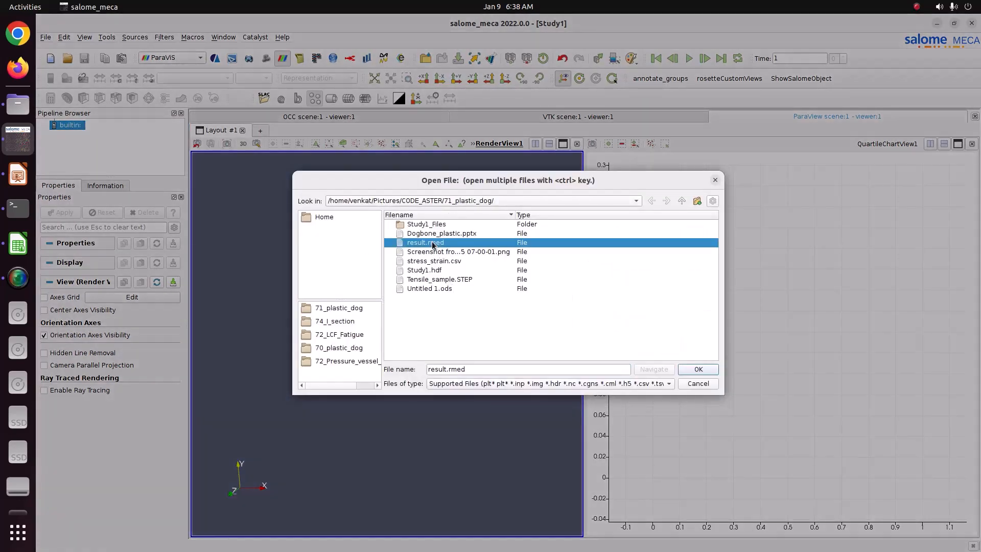
click(705, 371)
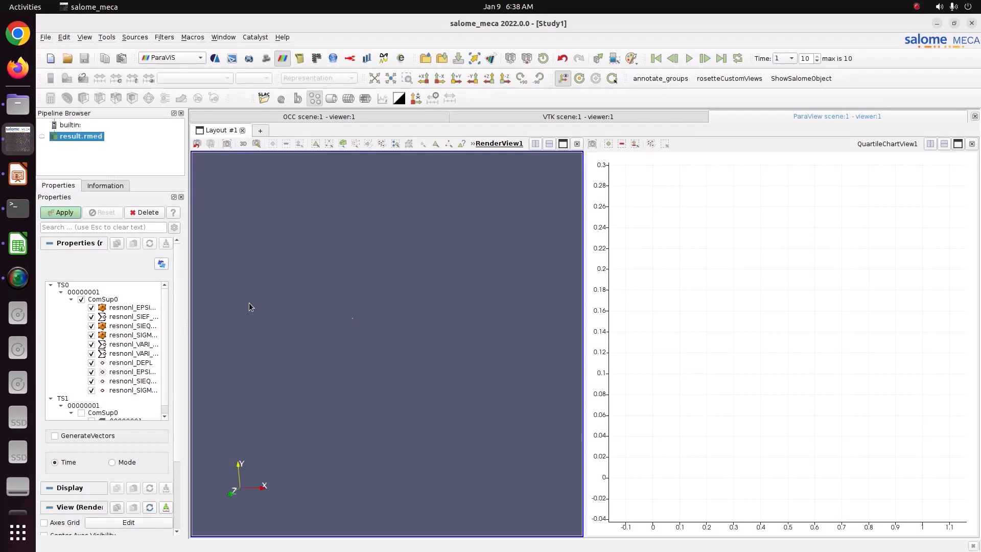
click(73, 212)
Step: Close the open chart and render views and delete the result.rmed source from the pipeline
click(972, 144)
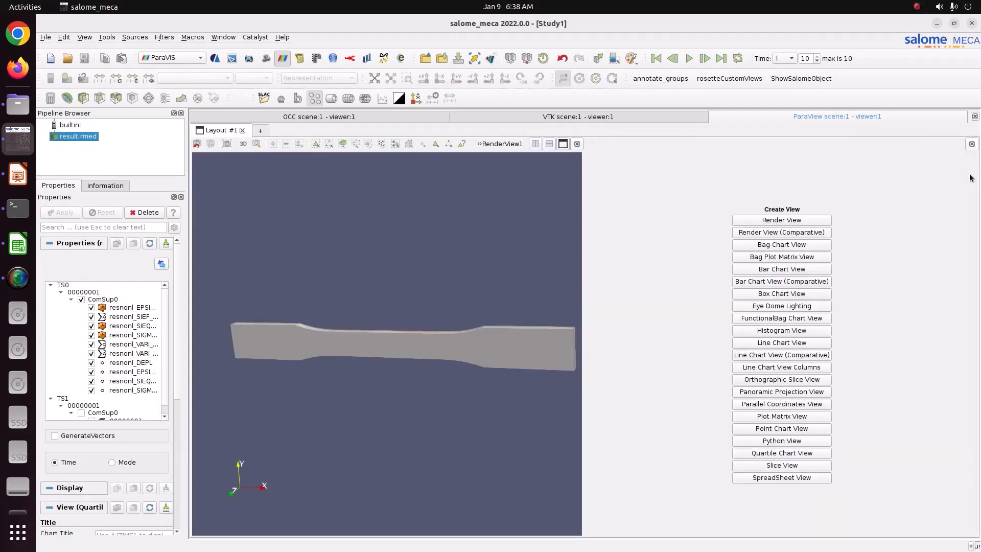
click(969, 145)
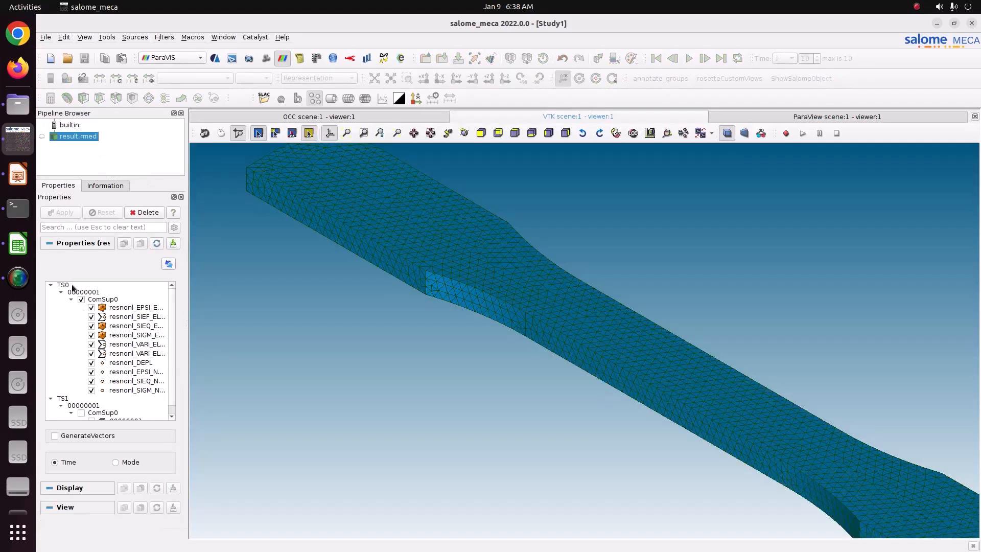
right_click(84, 135)
click(111, 195)
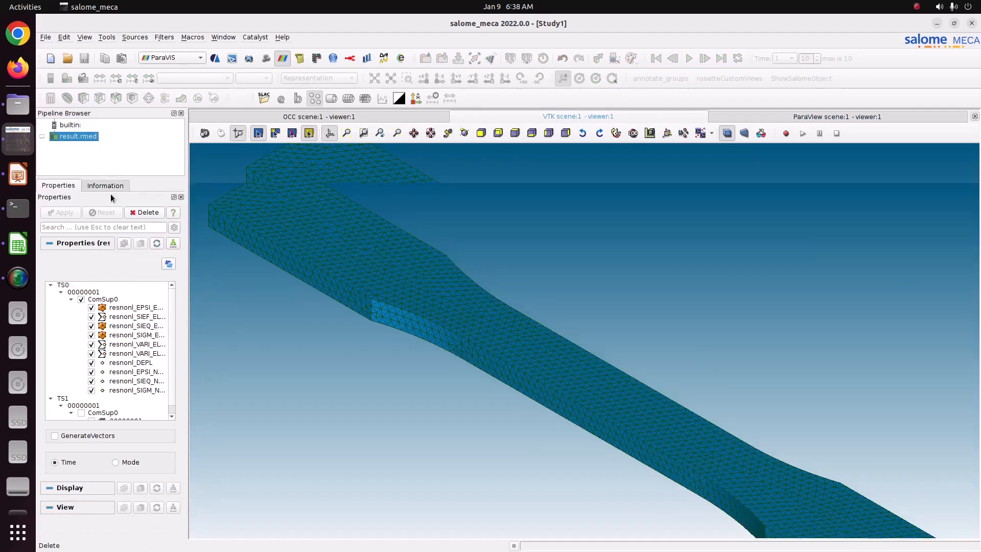
Step: Return to the ParaView scene and create a new Render View in the empty layout
click(152, 61)
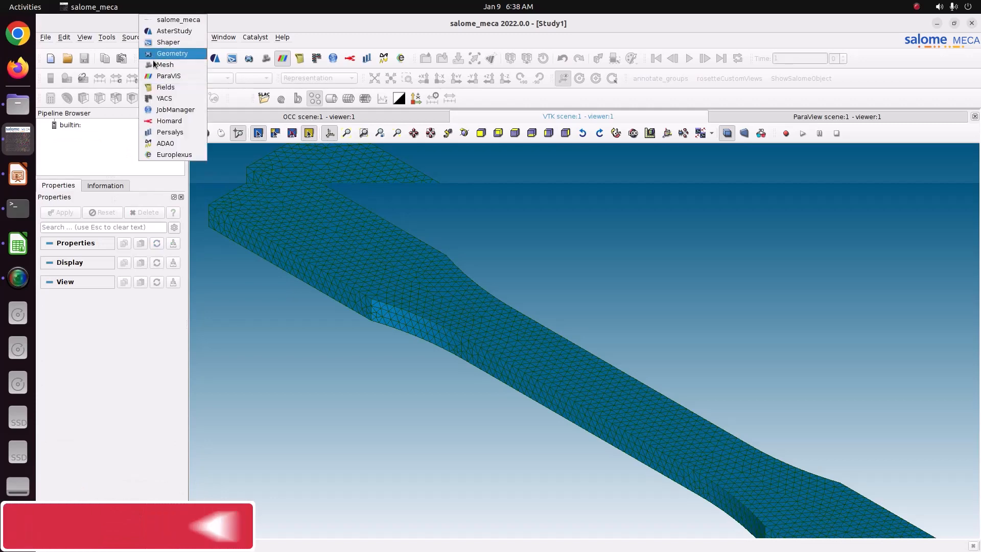
click(158, 74)
click(157, 59)
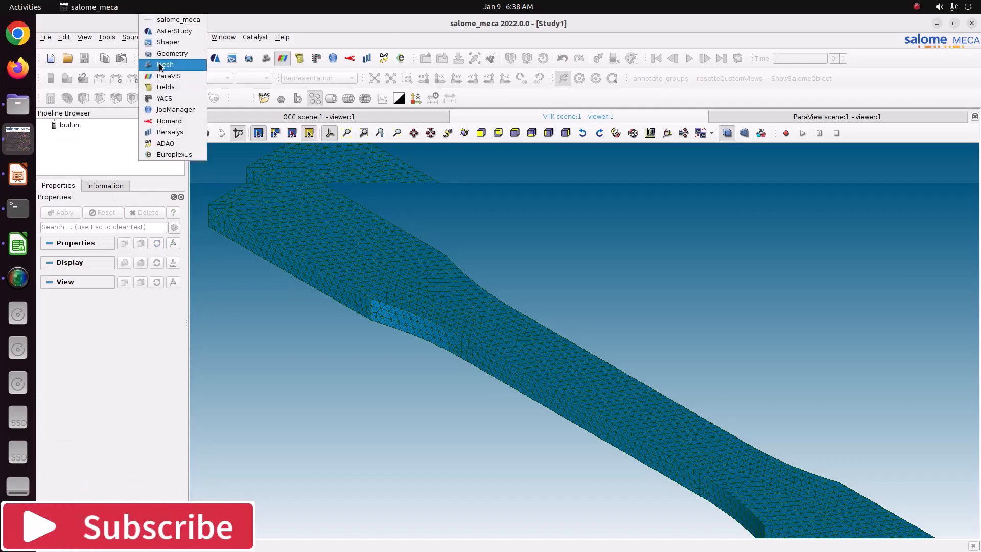
click(160, 65)
click(159, 58)
click(164, 76)
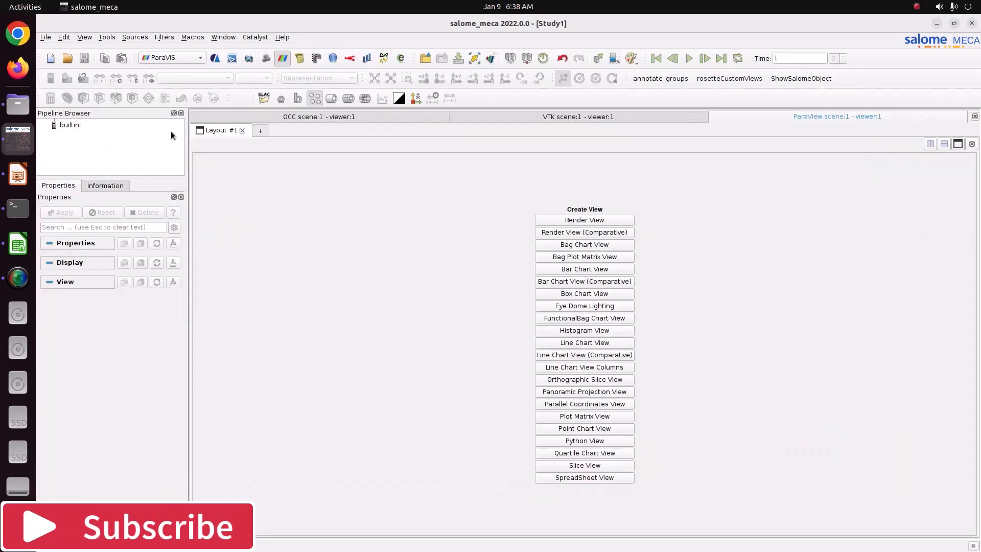
click(593, 222)
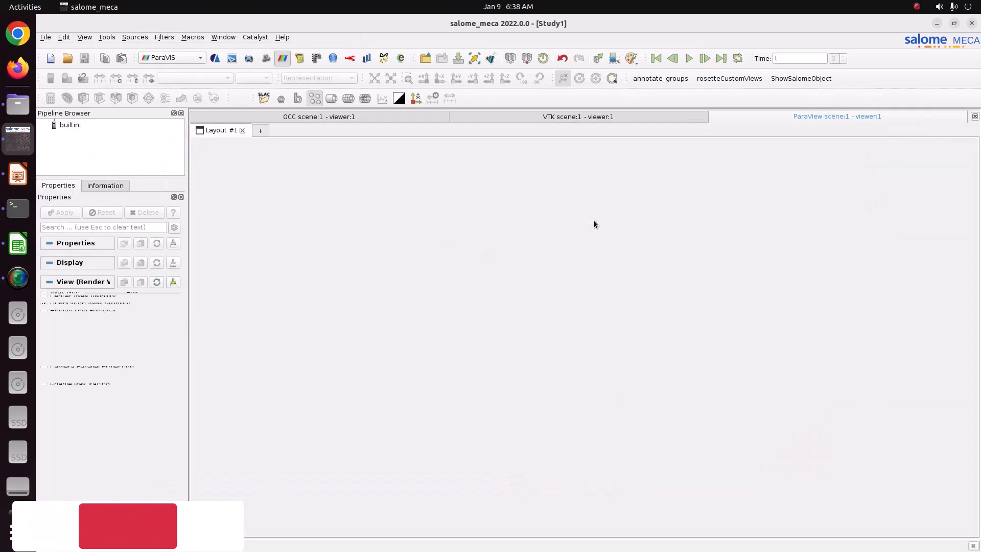
Step: Load result.rmed from the 71_plastic_dog folder into the pipeline and apply it with its default fields
right_click(79, 128)
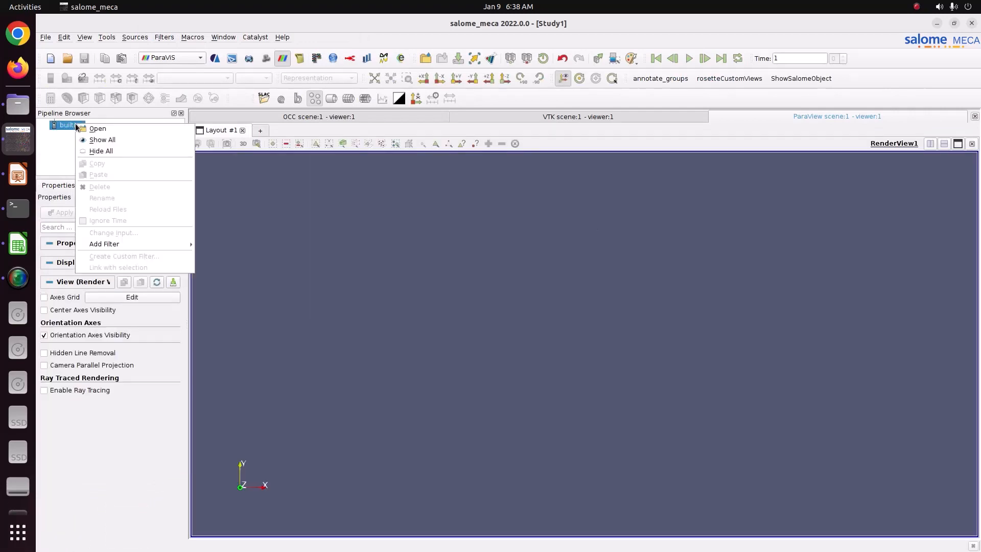
click(93, 133)
click(436, 243)
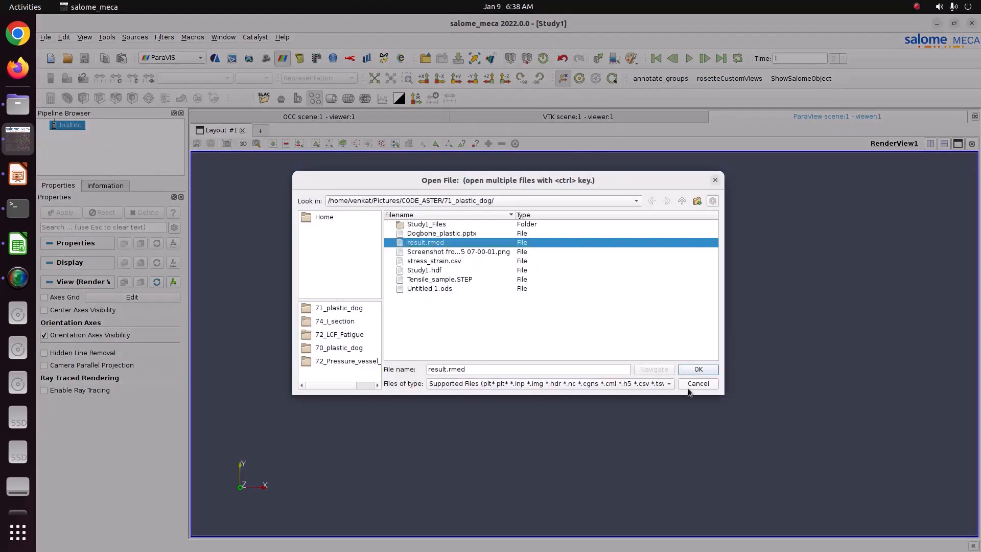
click(708, 368)
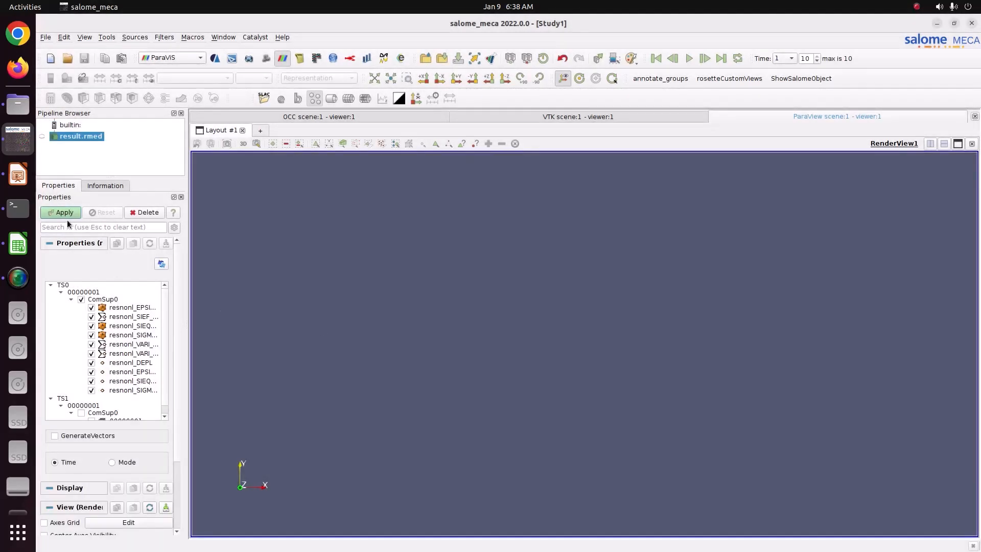
click(64, 213)
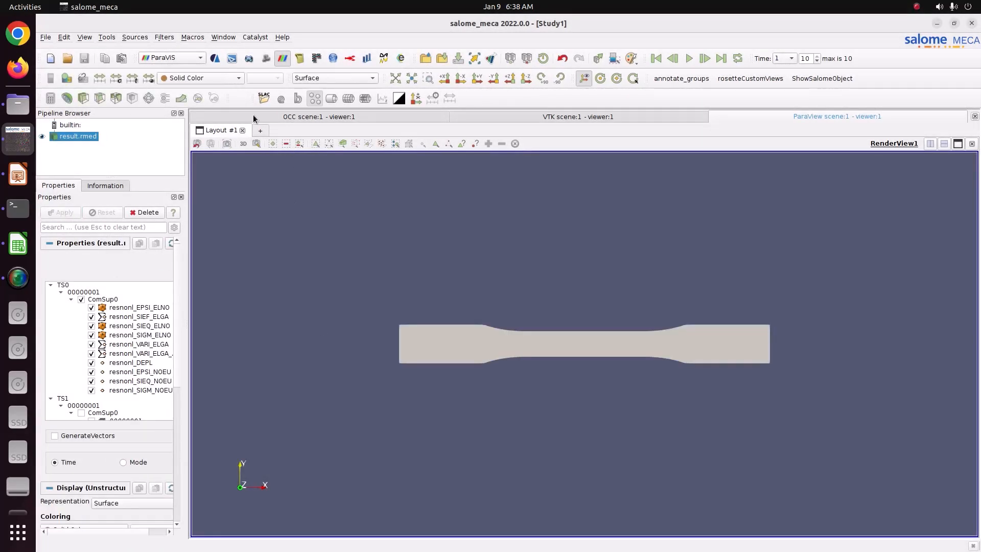
Step: Color the specimen by the resnonl_DEPL field with component DX and move the color legend up, closer to the model
click(209, 78)
click(210, 88)
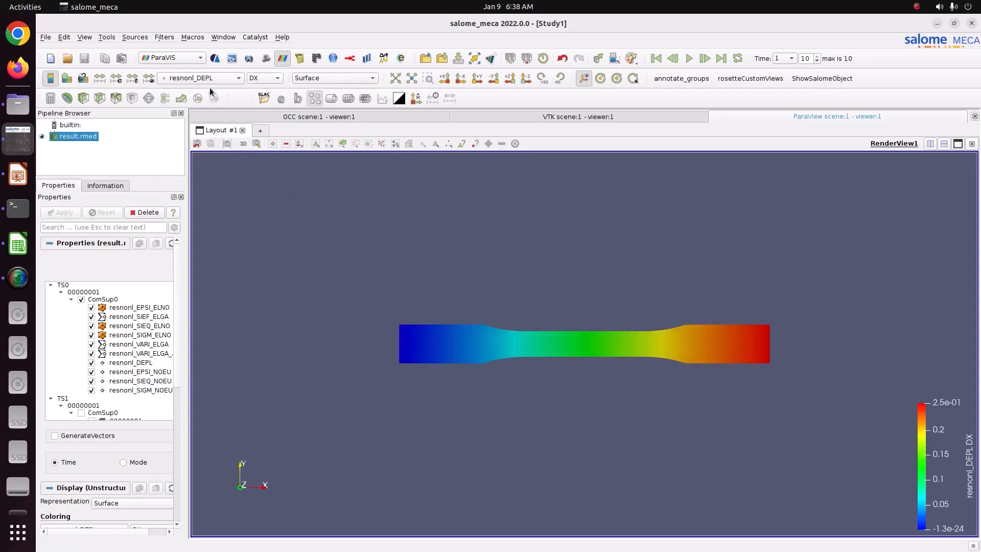
drag(943, 473, 892, 292)
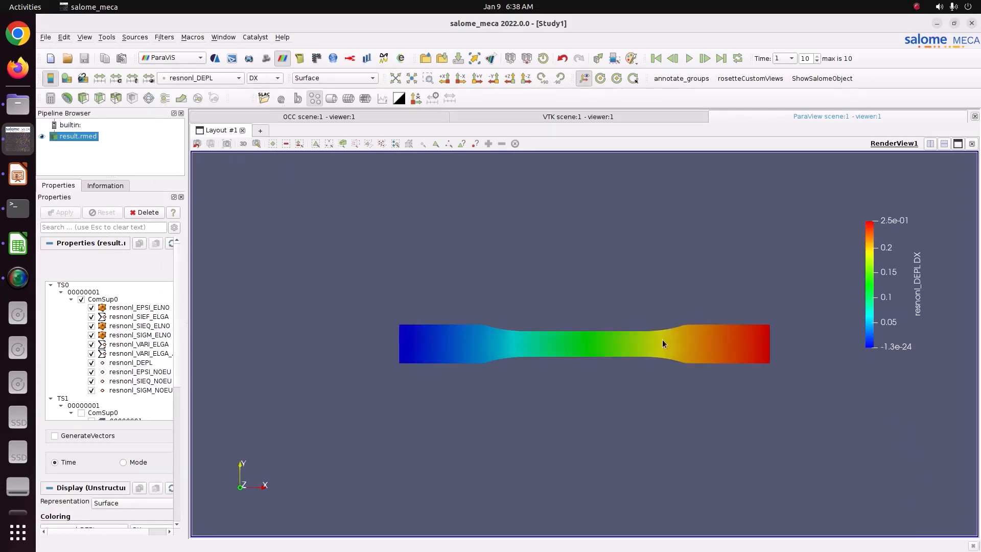
Step: Play the displacement animation through all time steps from the first one, with the specimen slightly rotated
drag(662, 339, 620, 348)
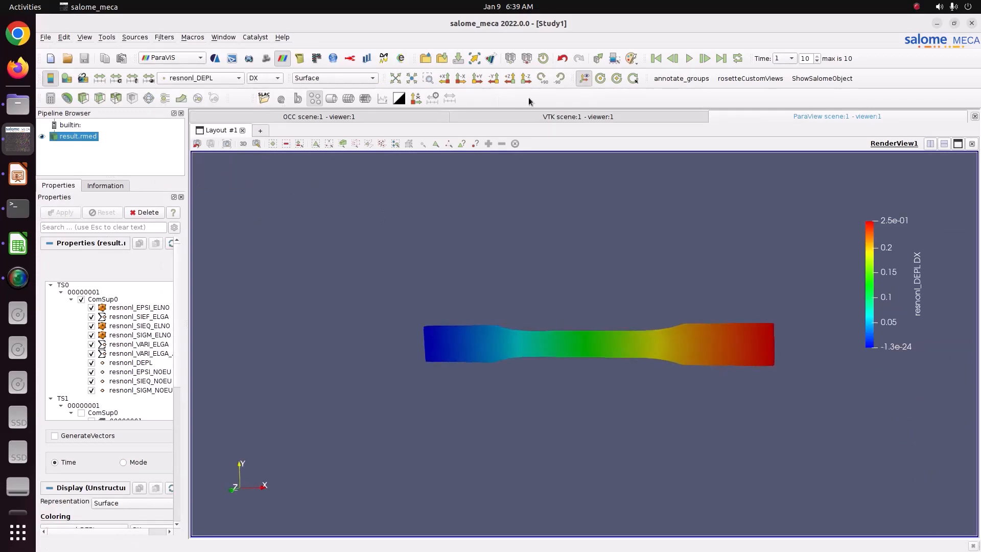
click(659, 60)
click(688, 58)
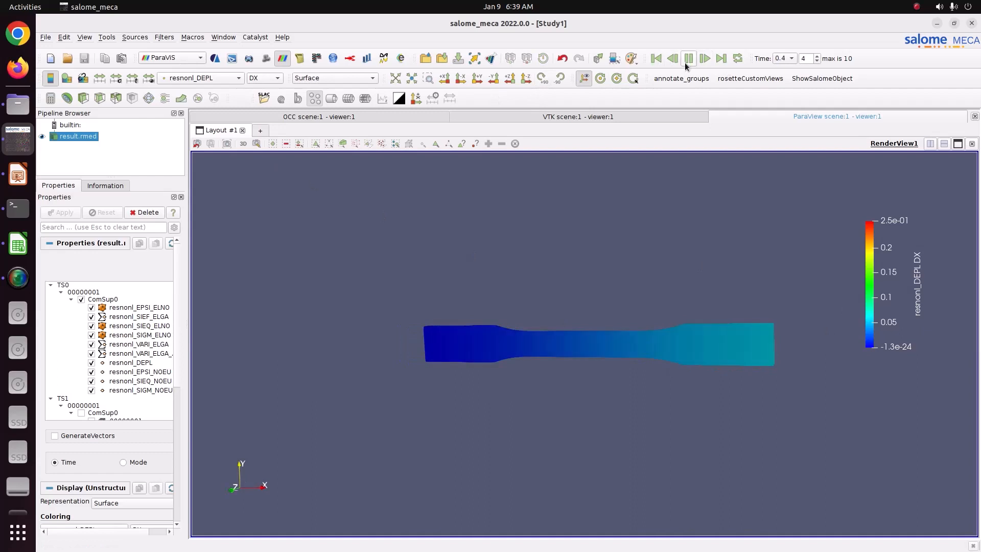
Step: Color the specimen by the resnonl_EPSI_NOEU strain field using the EPXX component
click(216, 77)
click(232, 89)
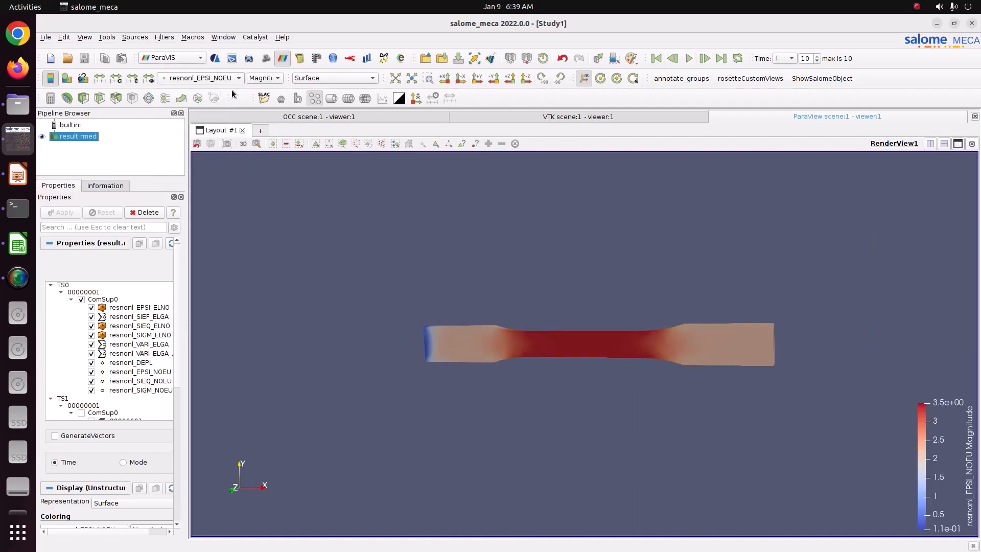
click(262, 78)
click(265, 92)
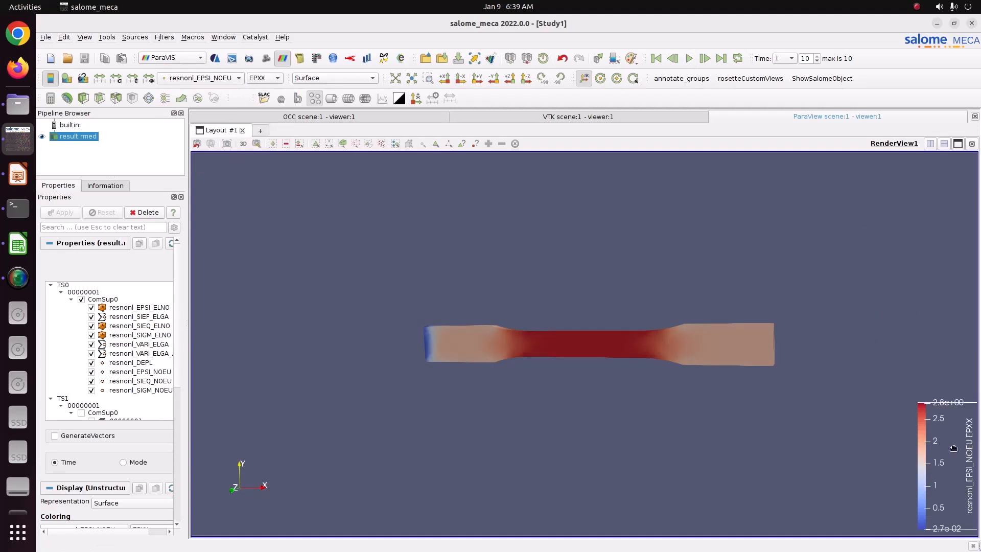
Step: Move the EPXX color legend up beside the specimen and lengthen it at both ends
drag(953, 448, 915, 277)
drag(905, 231, 869, 258)
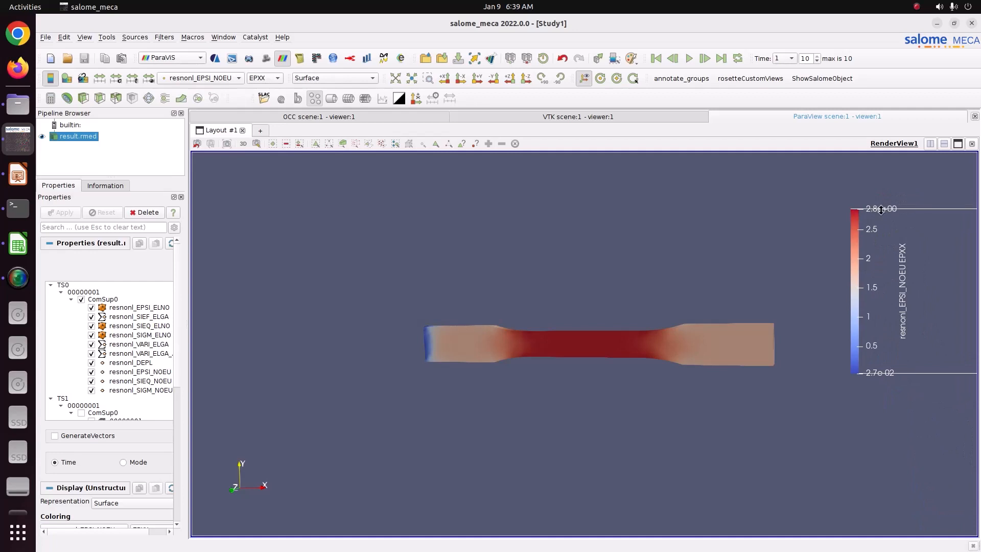
drag(879, 207, 880, 203)
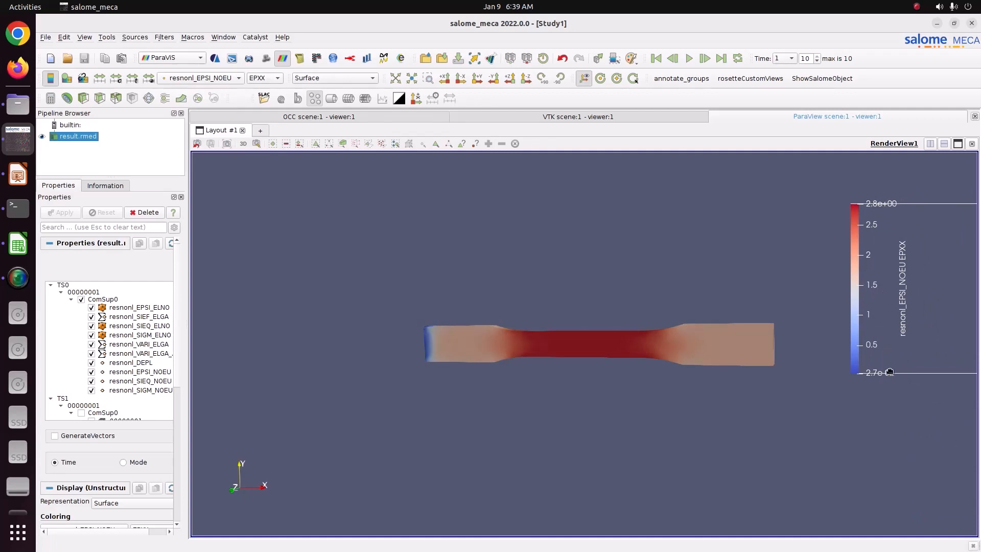
drag(889, 372, 888, 391)
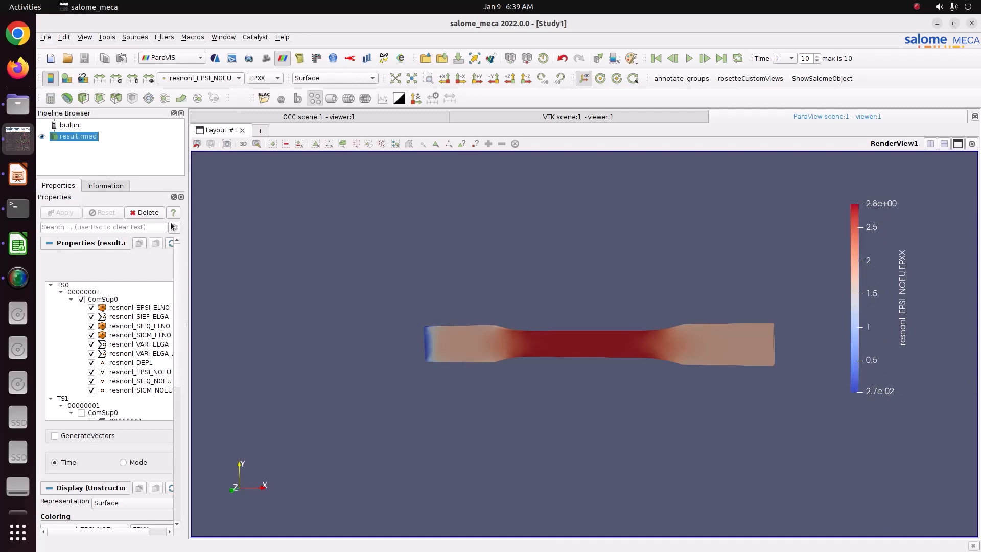
Step: Apply the Blue to Red Rainbow preset from the Rainbow group to the EPXX strain coloring
click(215, 79)
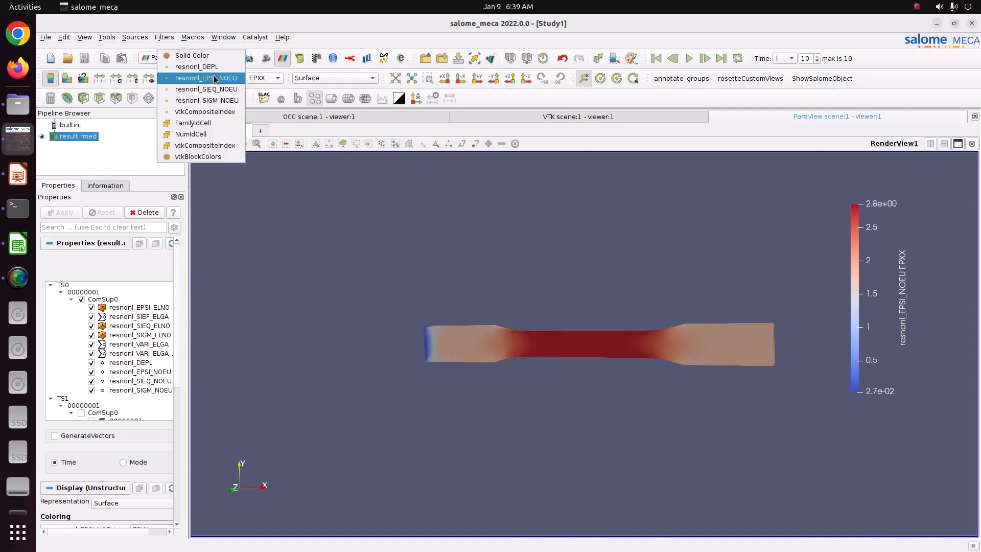
click(215, 79)
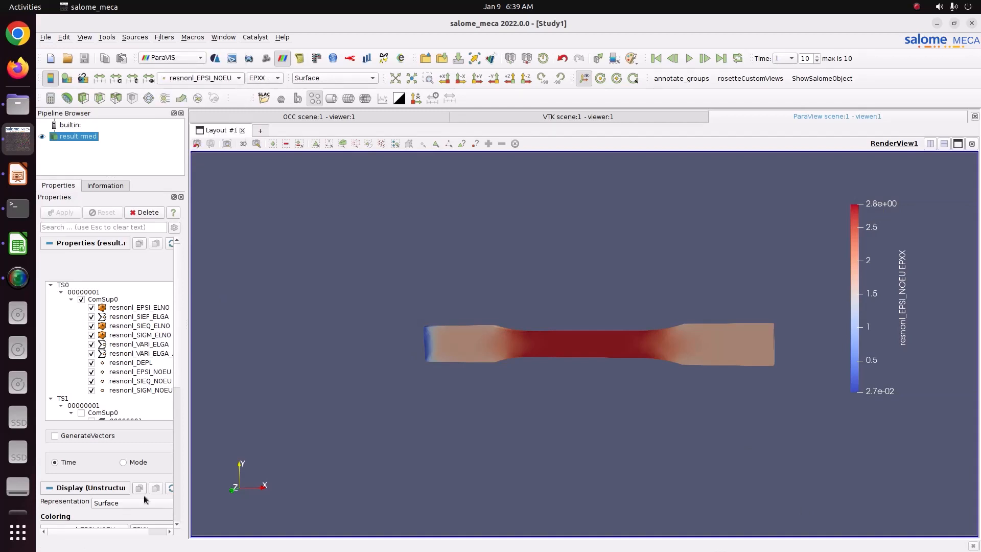
drag(187, 350, 257, 436)
scroll(221, 412, down, 1)
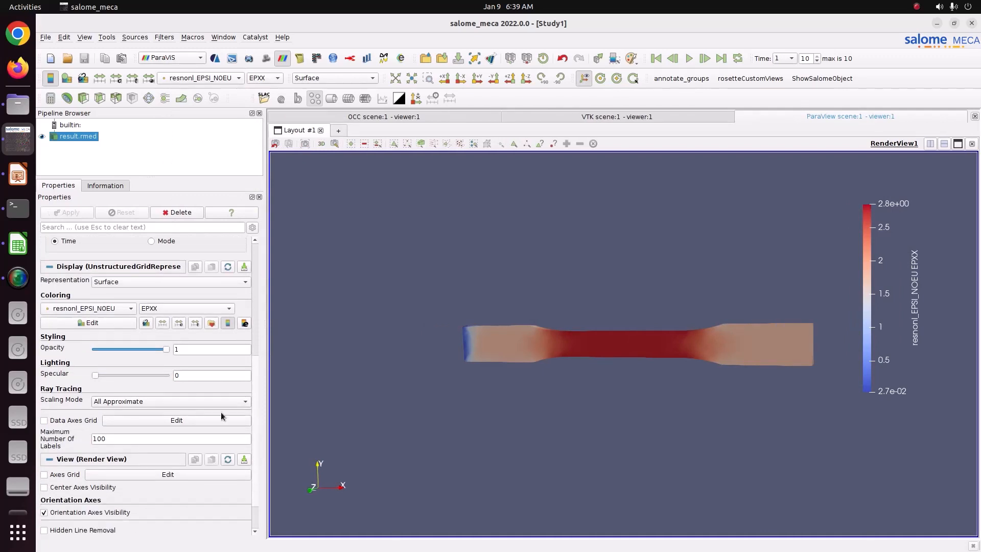
click(211, 323)
click(657, 160)
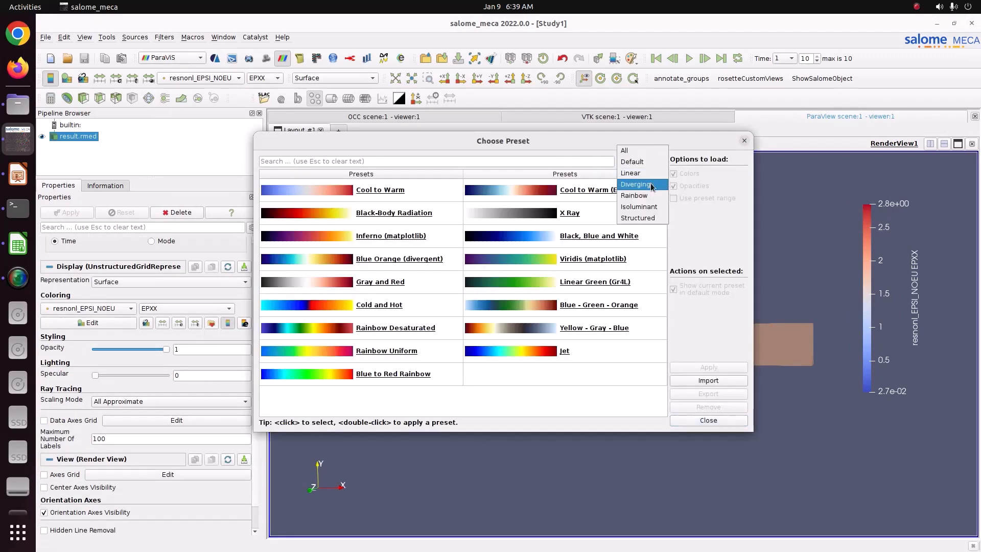
click(643, 195)
click(590, 214)
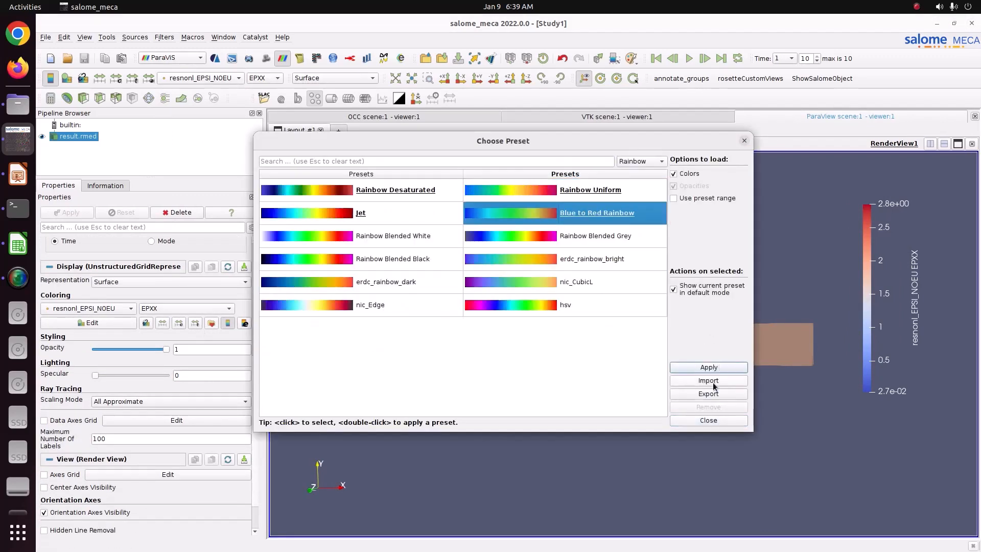
click(708, 367)
click(708, 420)
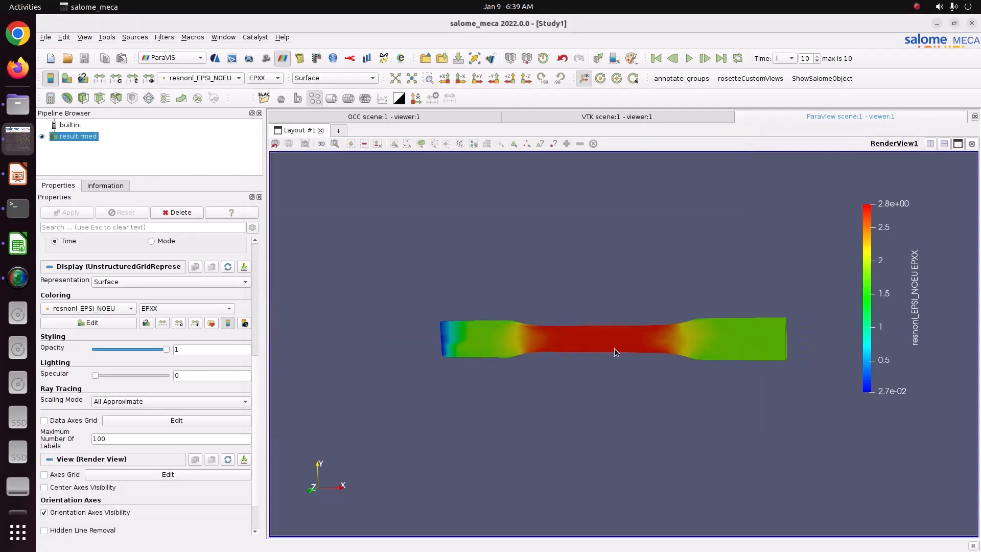
Step: Search the filters for "plot" and add a Plot Data Over Time filter to result.rmed
click(213, 84)
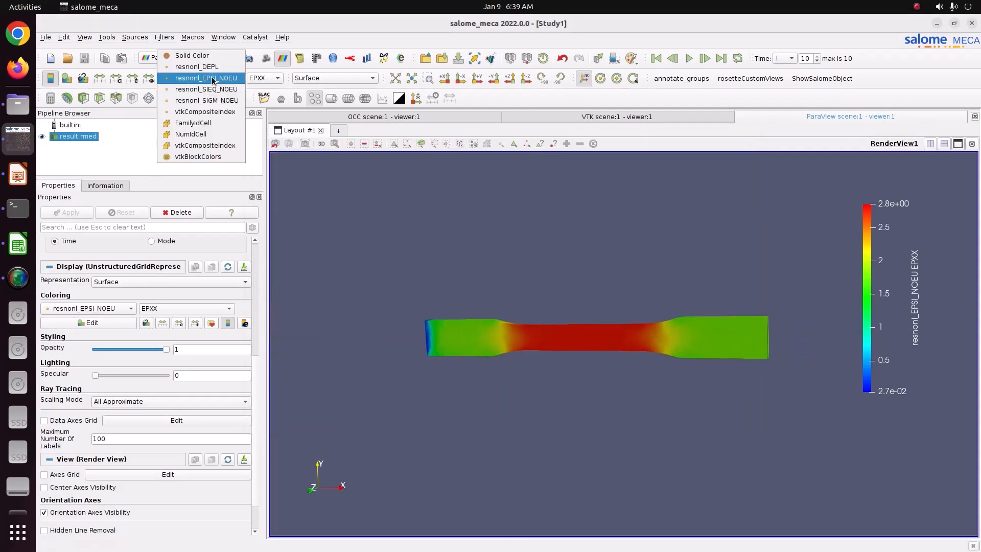
click(406, 217)
click(159, 40)
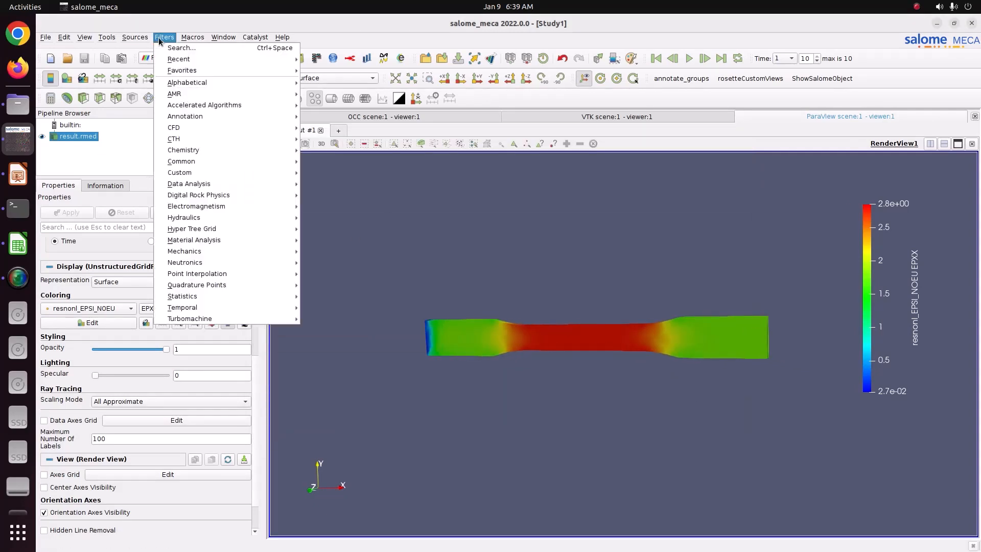
click(333, 255)
key(ctrl+space)
text(plot)
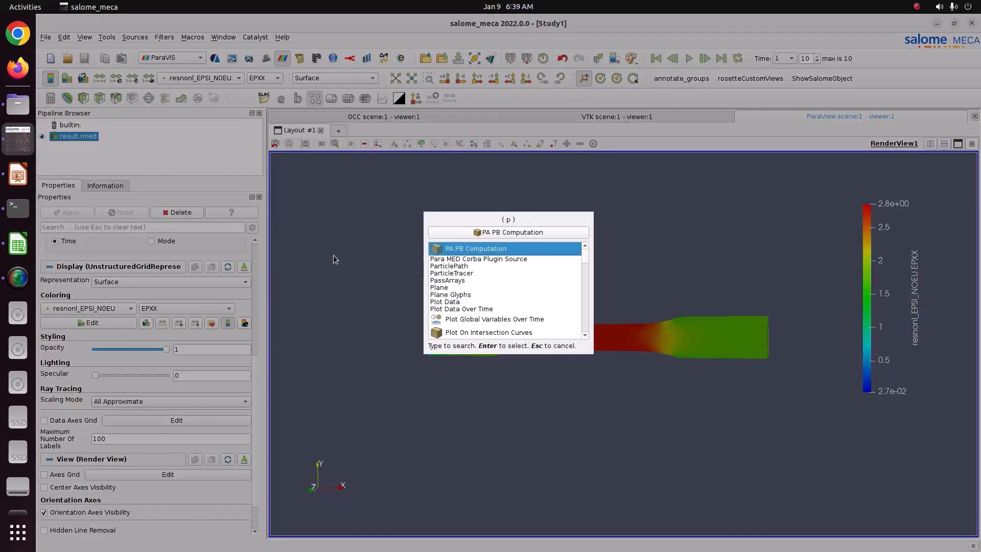
click(493, 253)
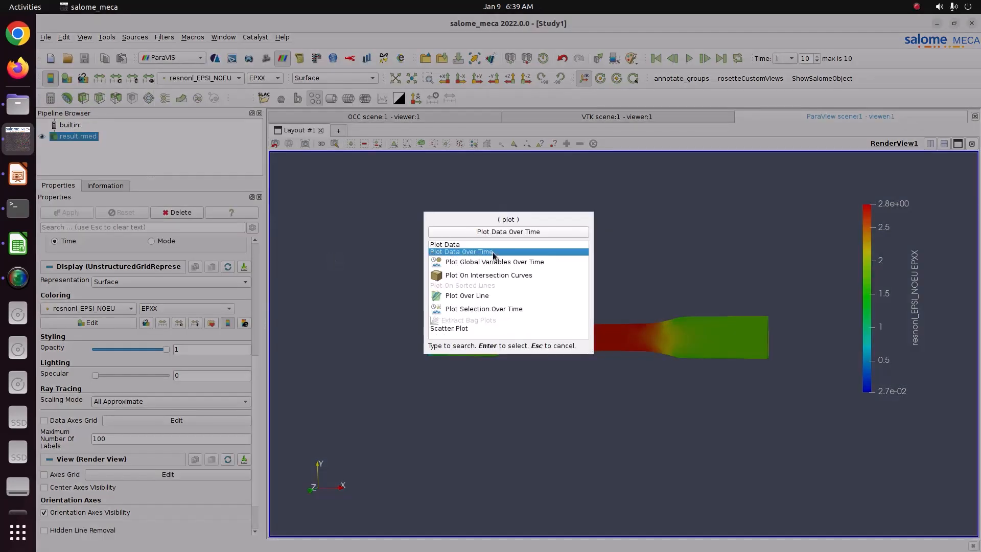
key(Return)
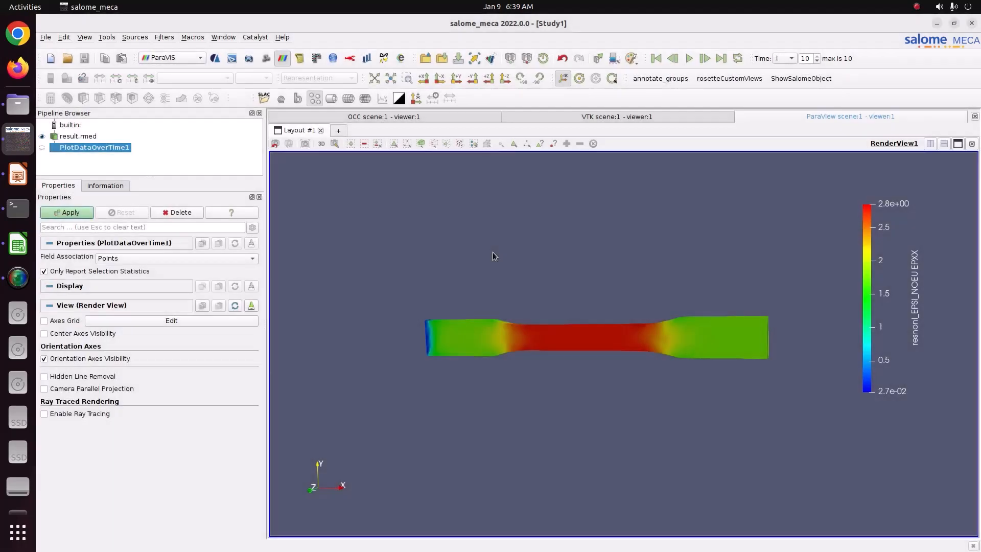
Step: Select the points in a narrow rectangle across the middle of the gauge section and apply the Plot Data Over Time filter
click(433, 144)
drag(571, 326, 585, 349)
click(69, 213)
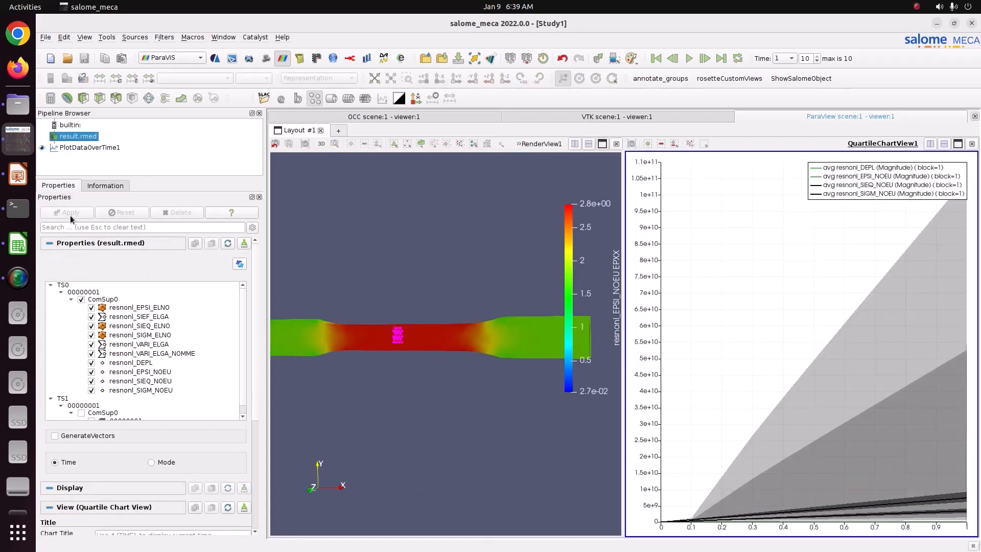
Step: Set the X array of the PlotDataOverTime1 chart to max(resnonl_EPSI_NOEU (0))
click(76, 147)
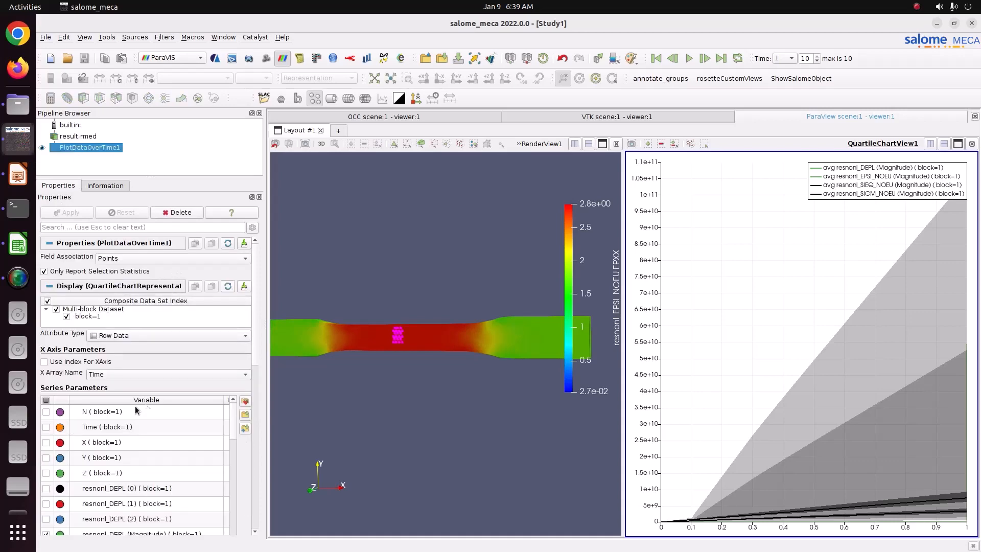
click(113, 376)
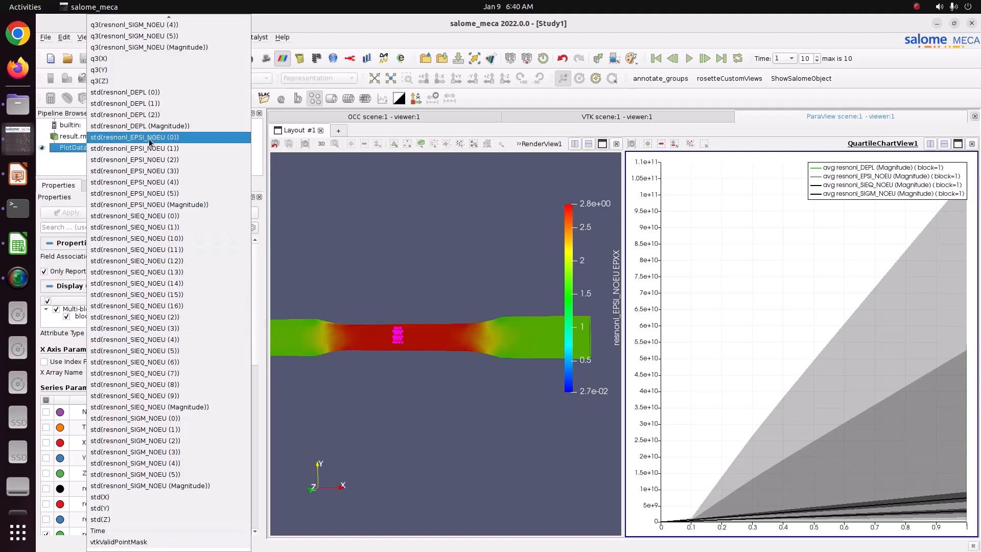
scroll(150, 142, up, 20)
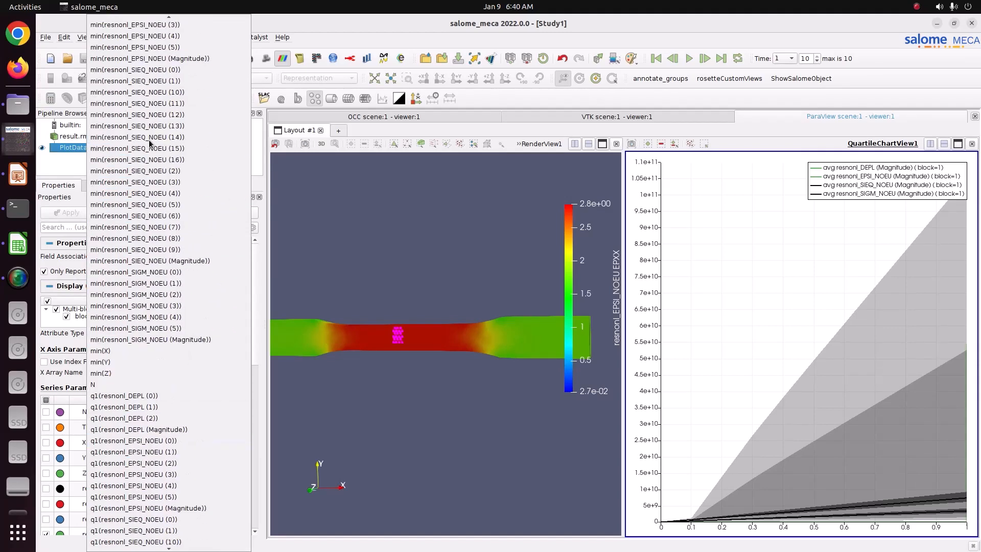
scroll(150, 142, up, 20)
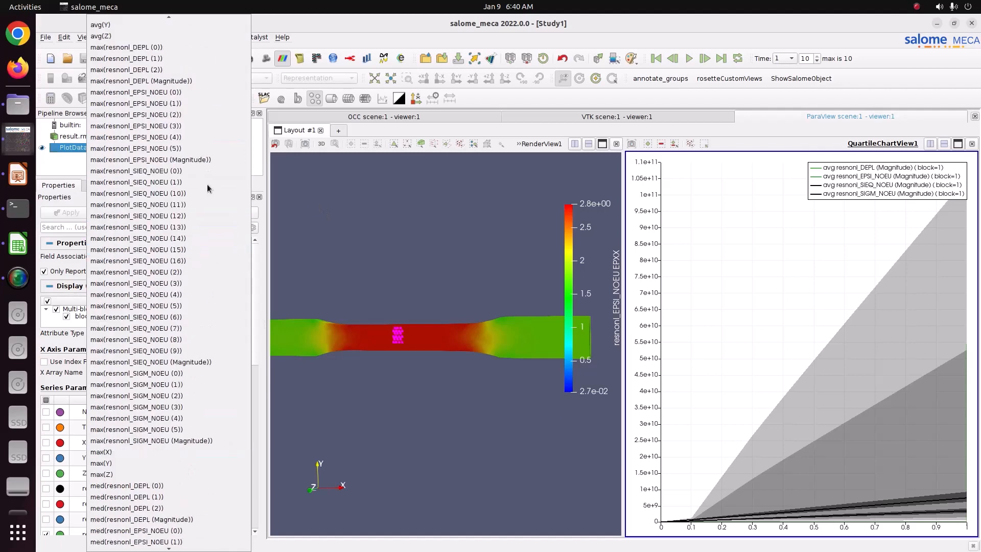
scroll(207, 188, down, 3)
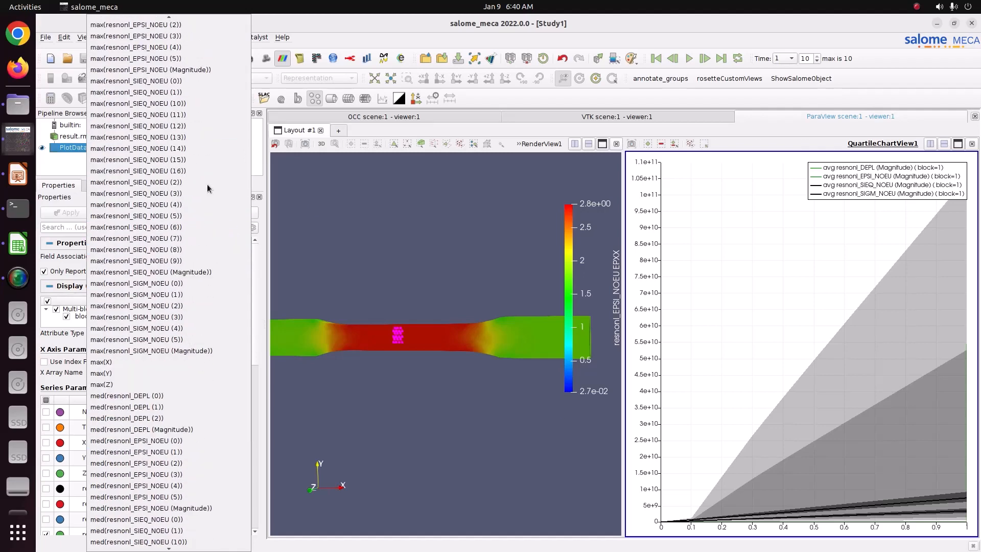
scroll(207, 189, up, 5)
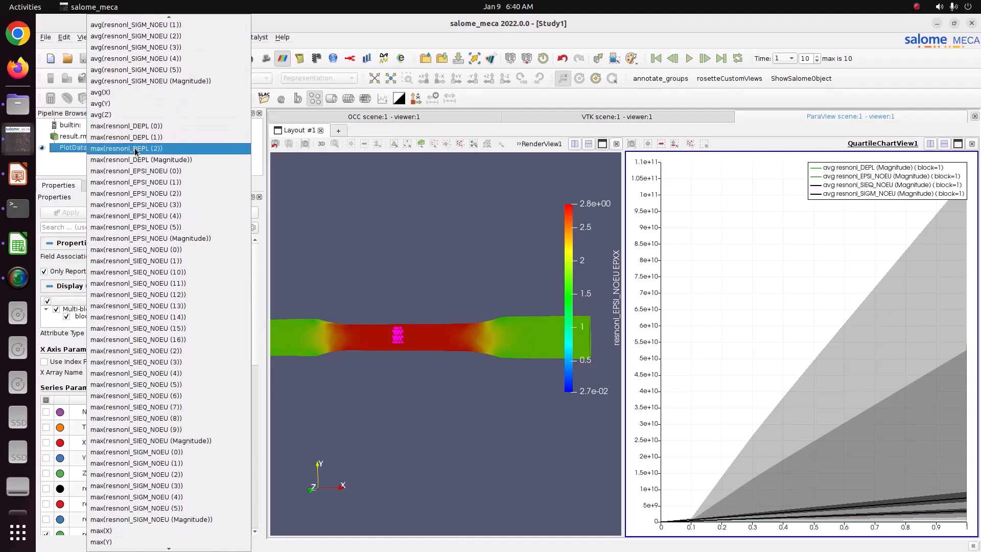
click(125, 174)
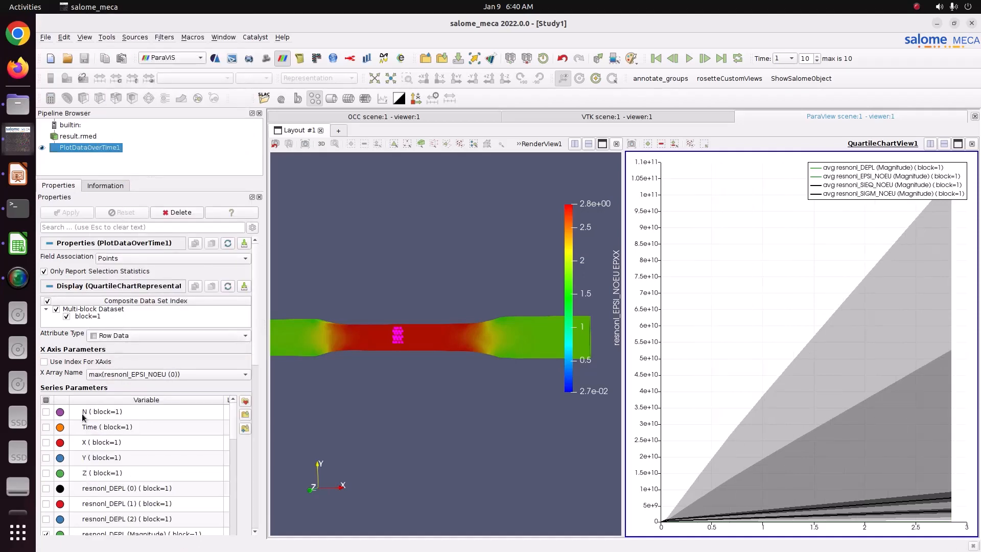
Step: Hide all chart series and show only resnonl_SIEQ_NOEU (0)
click(46, 400)
click(46, 400)
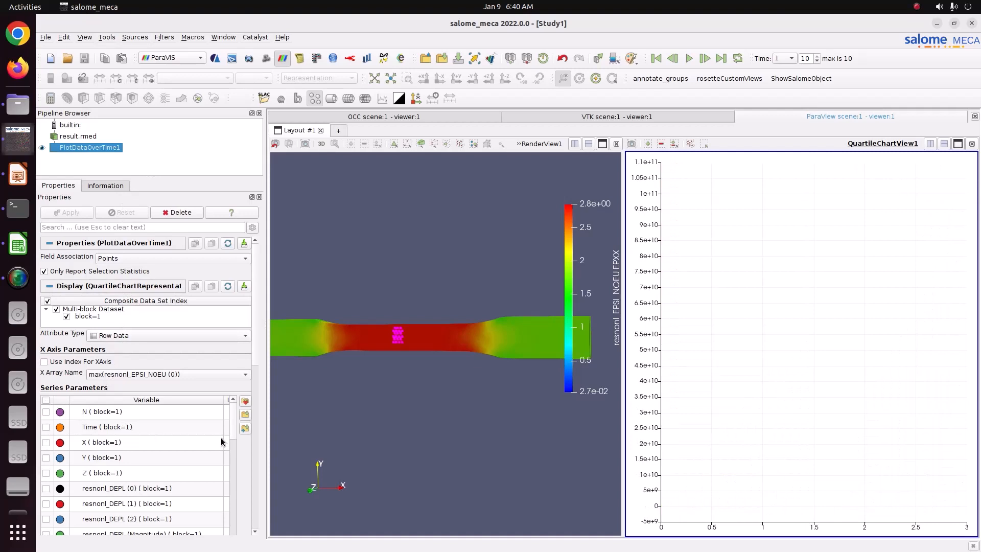
drag(233, 438, 235, 486)
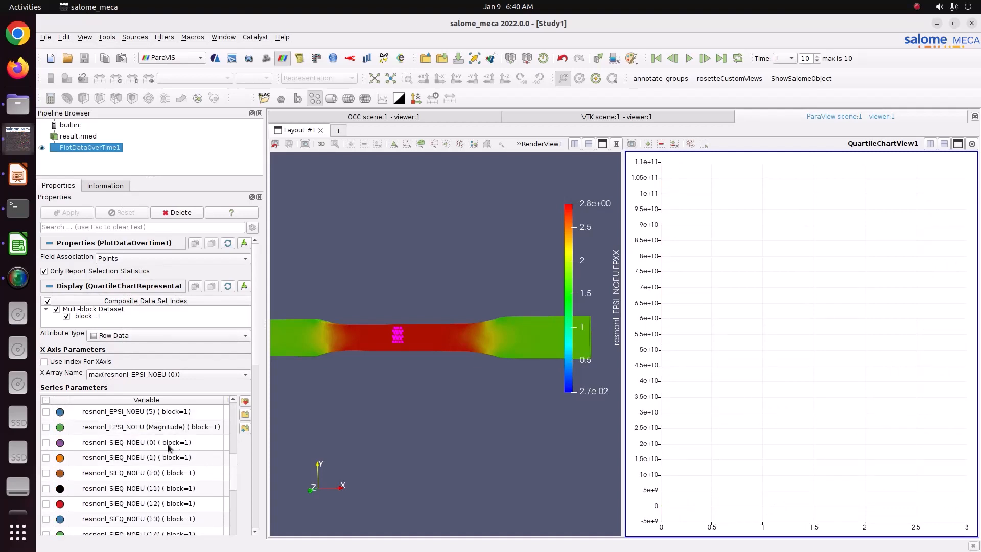
click(46, 442)
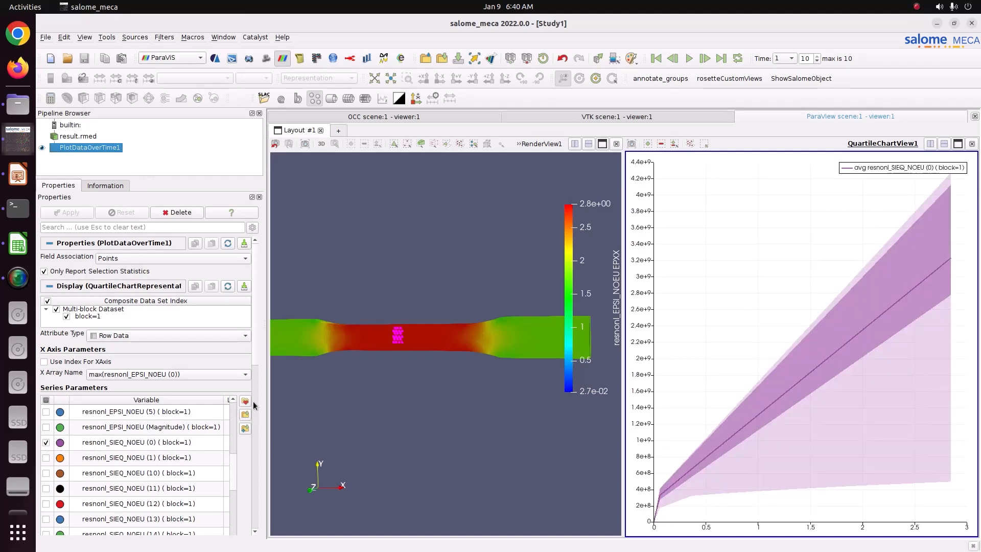
Step: Turn off the chart's quartiles, ranges and average, and show only the maximum curve
drag(255, 359, 256, 469)
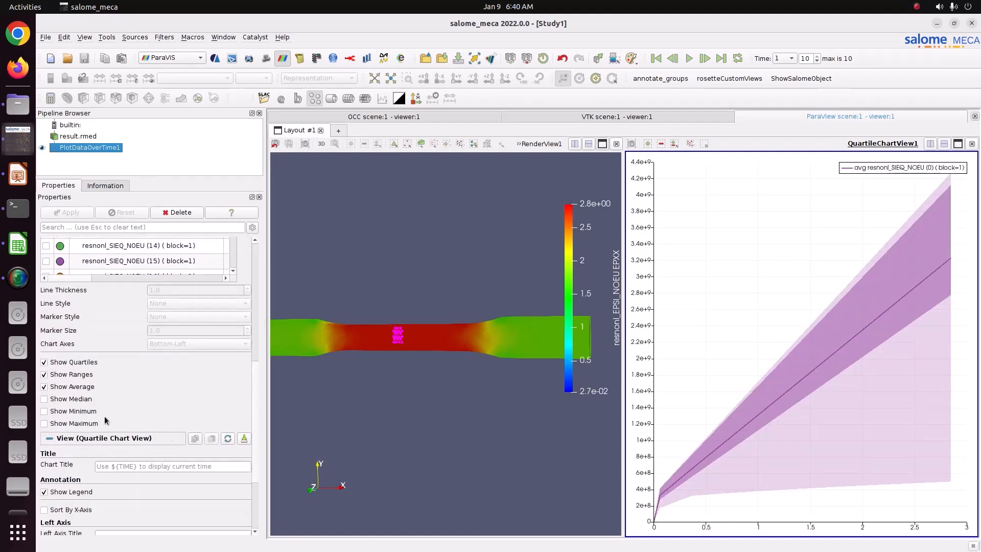
click(63, 362)
click(64, 374)
click(64, 387)
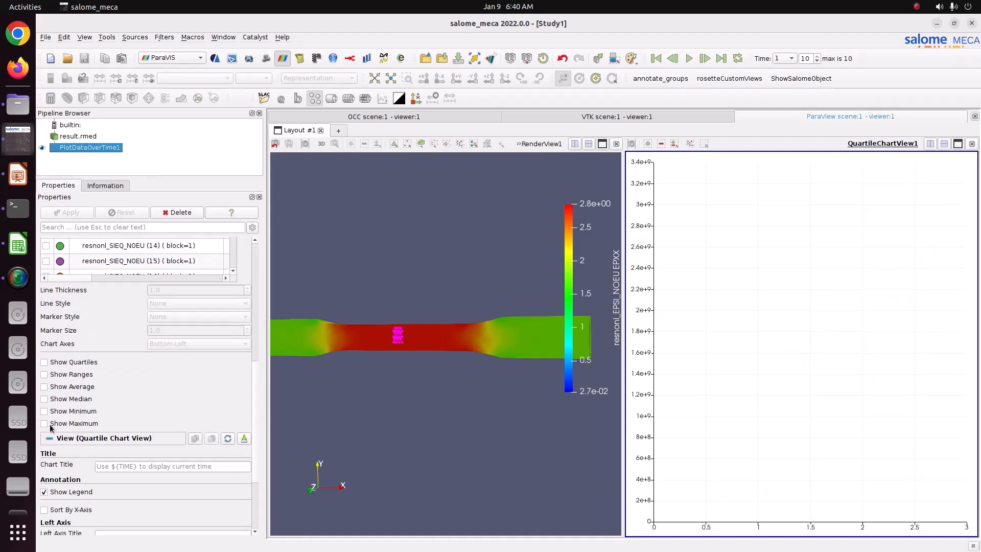
click(54, 424)
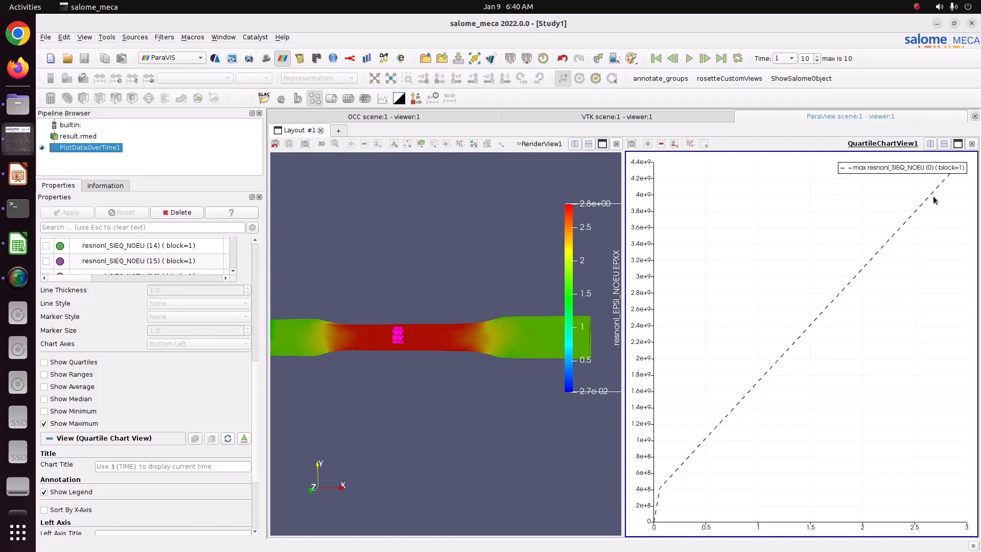
Step: Examine the maximum stress-strain curve from its initial elastic part to its end point, and make the 3D render view active
scroll(917, 265, down, 1)
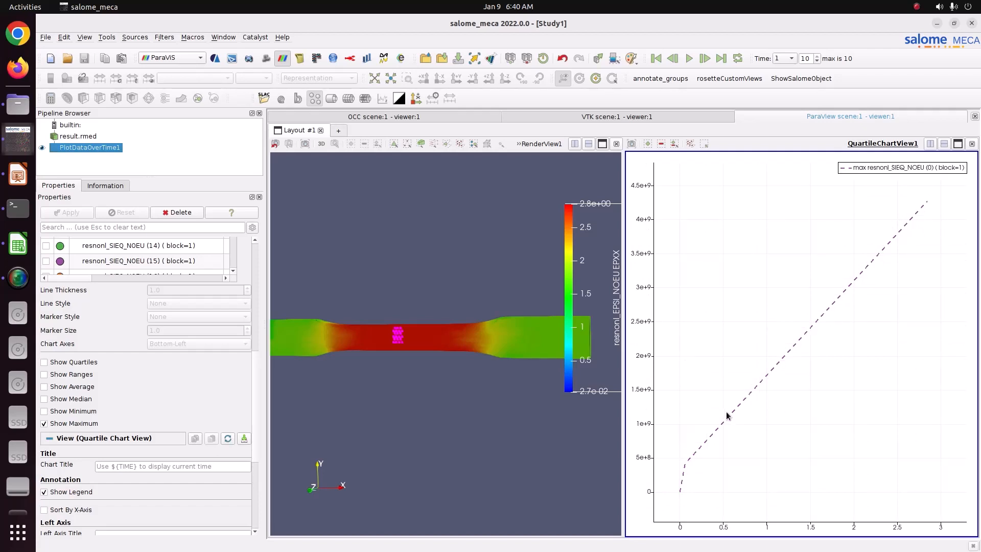
scroll(698, 439, up, 3)
scroll(691, 444, up, 2)
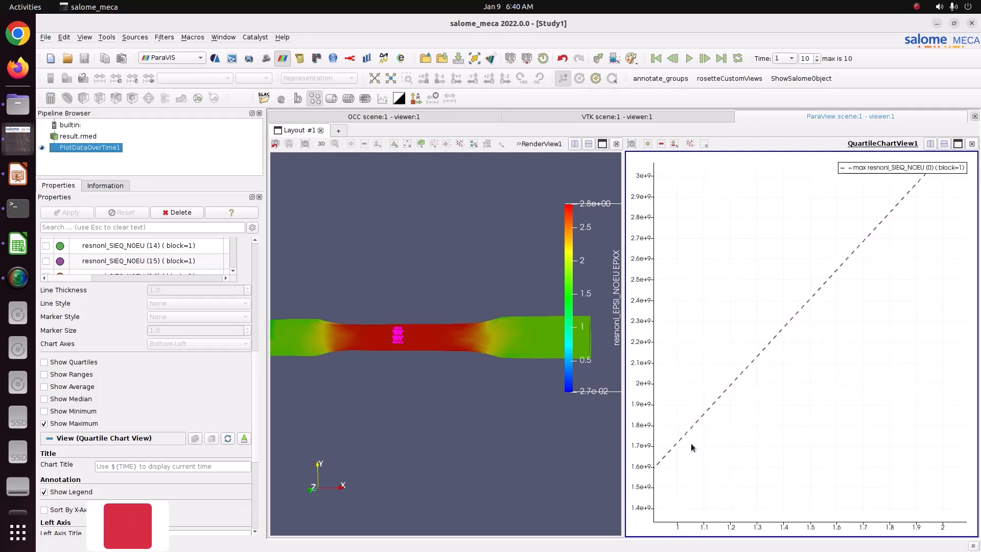
middle_drag(691, 443, 762, 402)
scroll(710, 433, down, 8)
scroll(681, 508, up, 4)
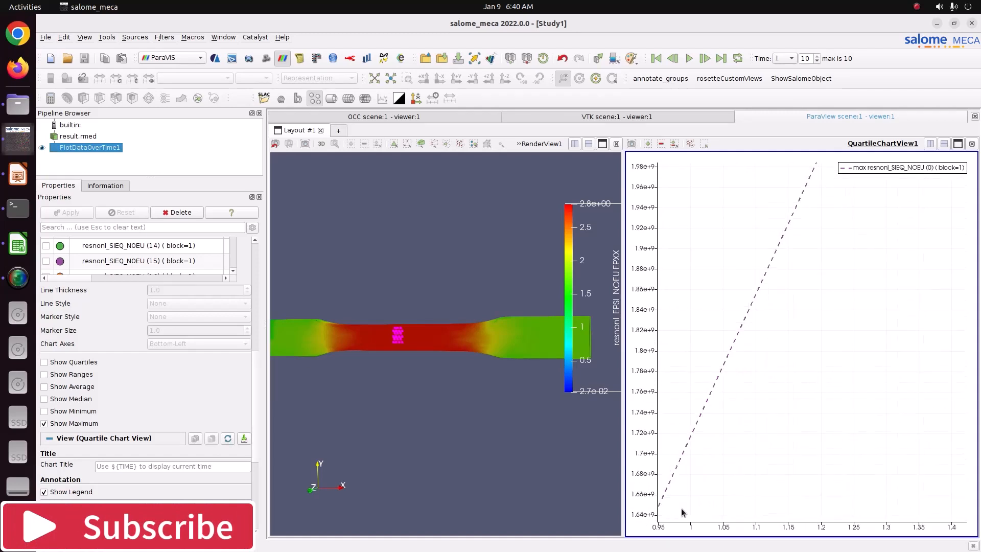
scroll(681, 480, down, 4)
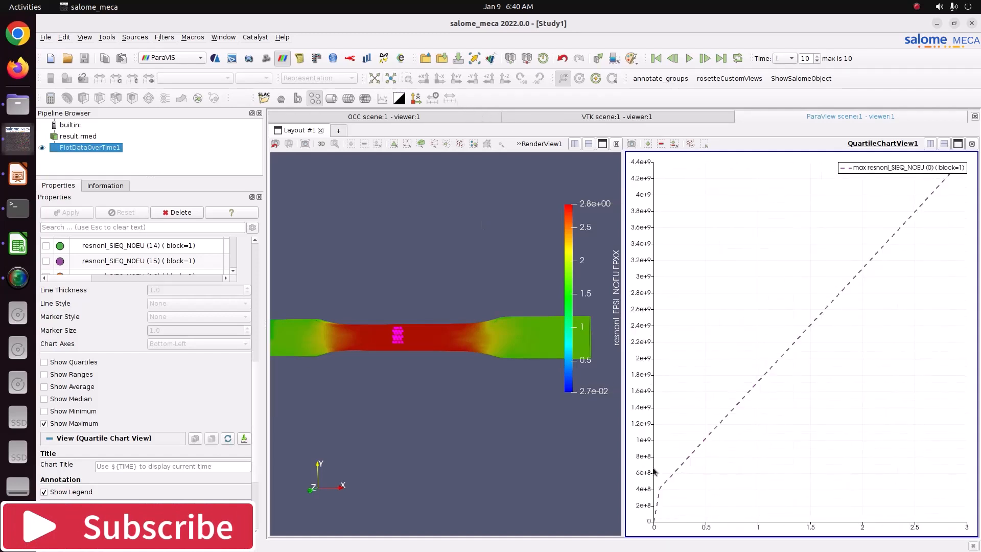
scroll(681, 482, down, 4)
scroll(690, 476, up, 2)
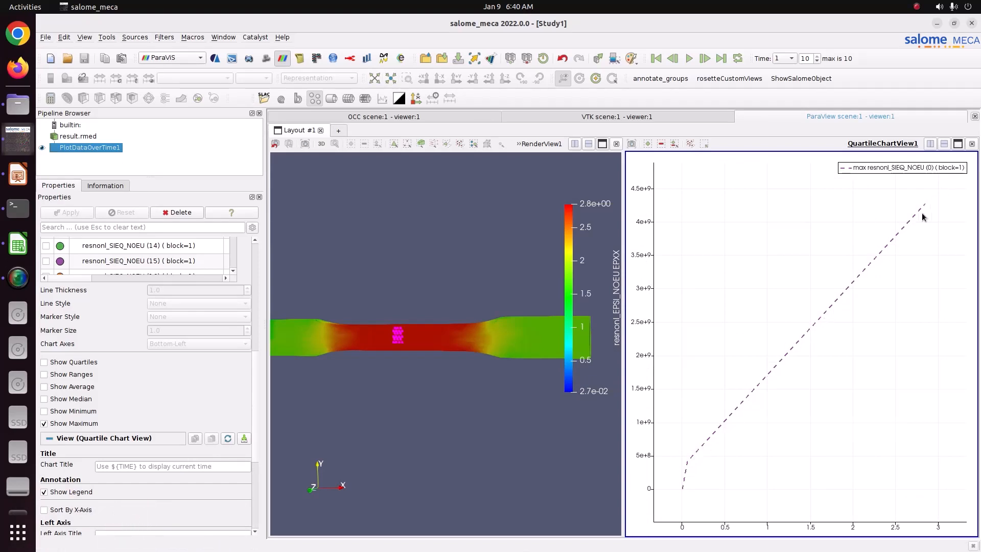
scroll(685, 463, up, 1)
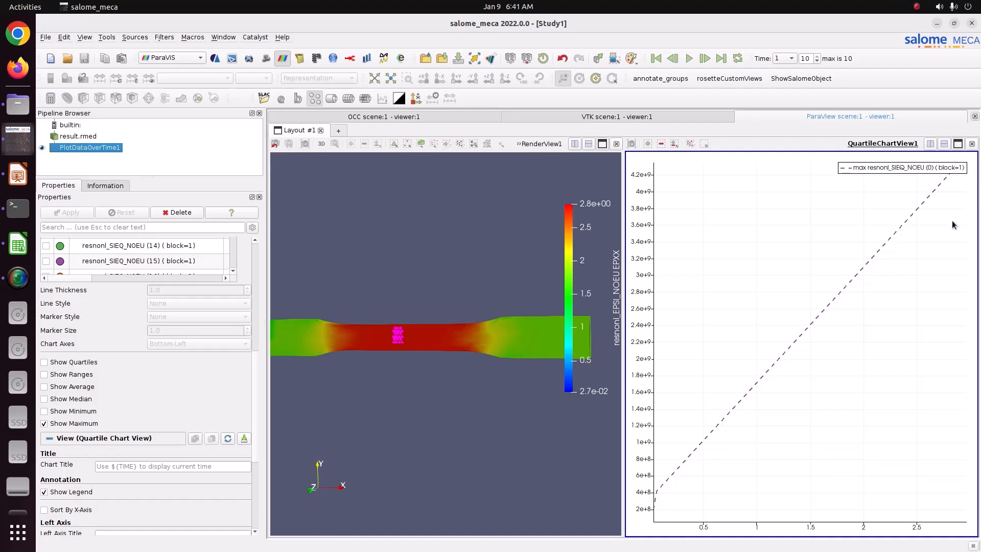
click(484, 251)
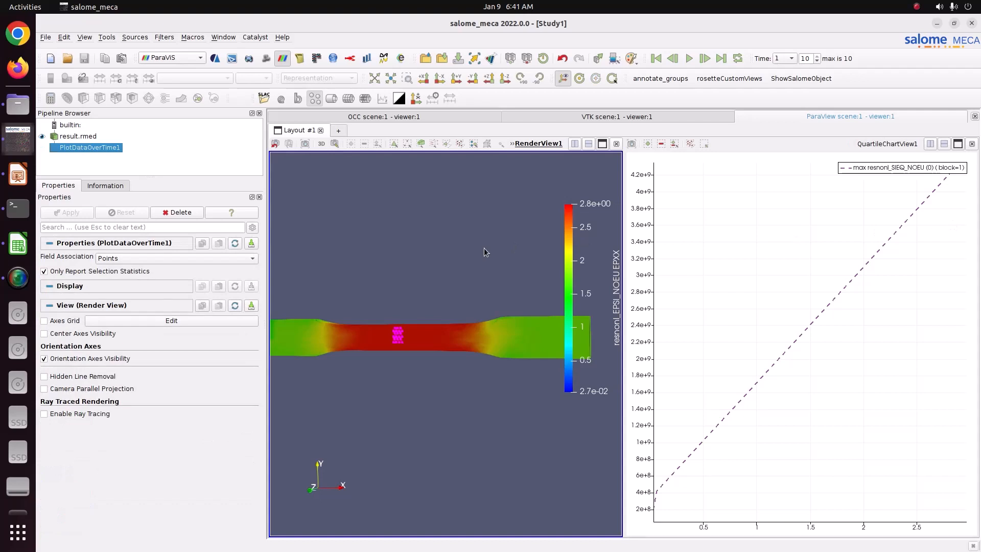